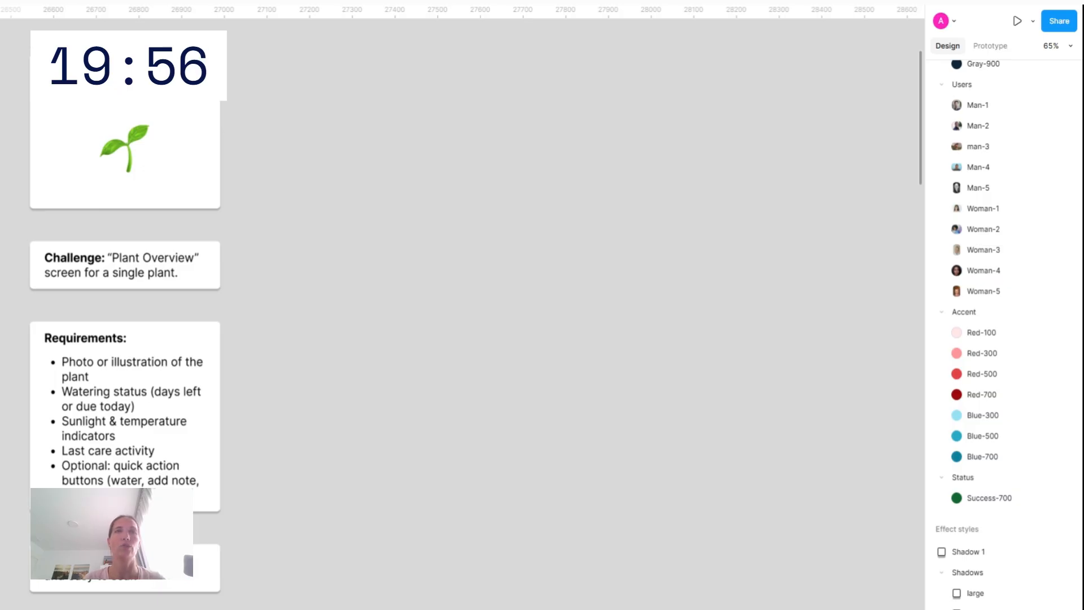
Create an iPhone 16 Pro Max frame and place it on the empty canvas, well to the right of the challenge notes
key(f)
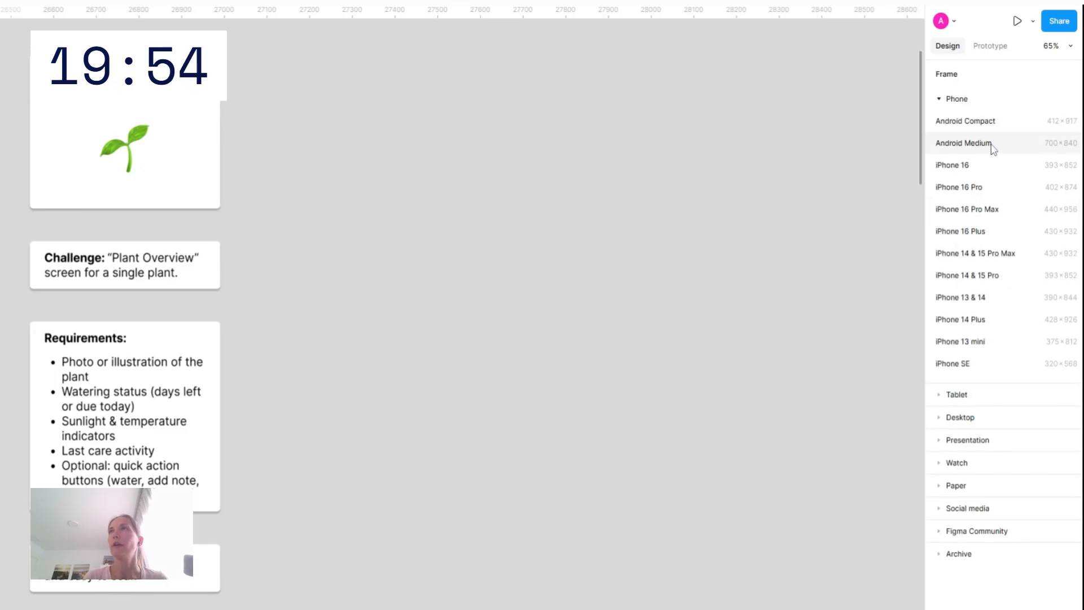
click(987, 210)
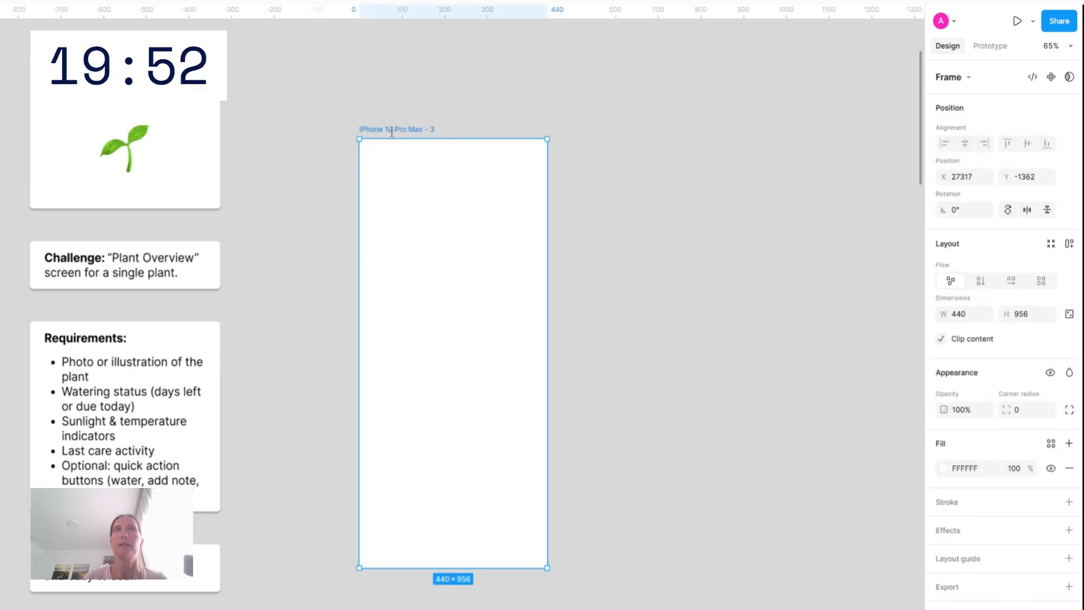
drag(392, 131, 693, 82)
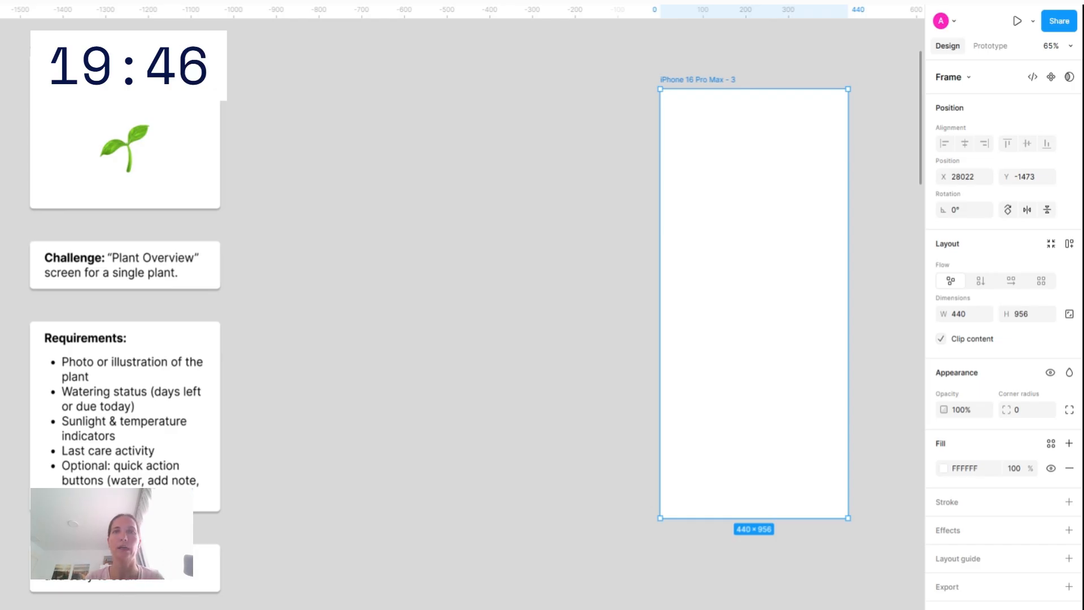
Draw a rectangle about 350 × 411 between the notes and the phone frame, filled with black (000000)
drag(352, 106, 502, 293)
click(960, 410)
text(0)
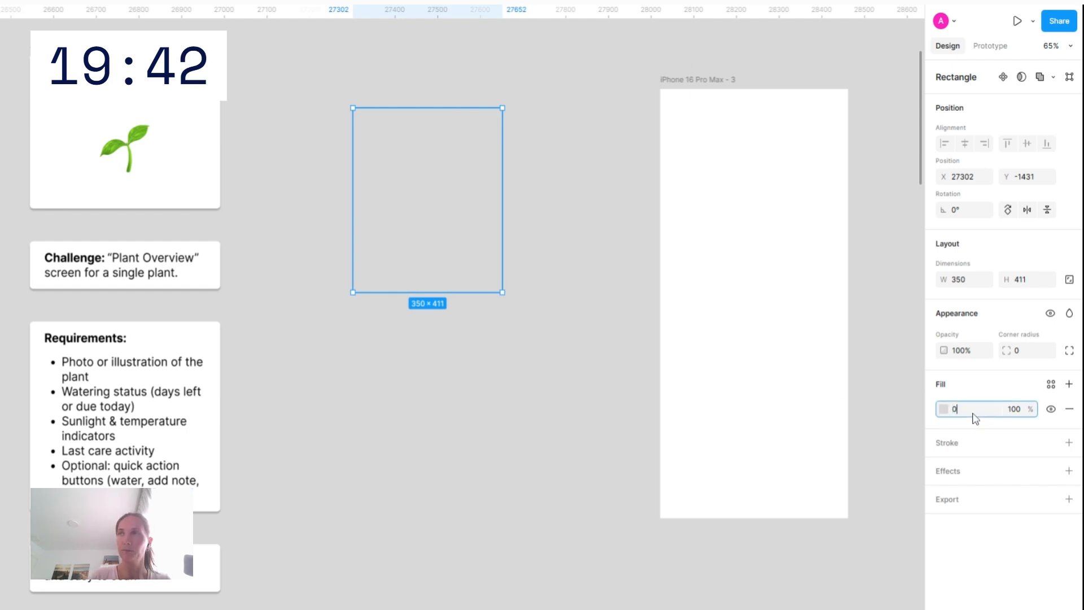
key(Return)
drag(433, 176, 458, 151)
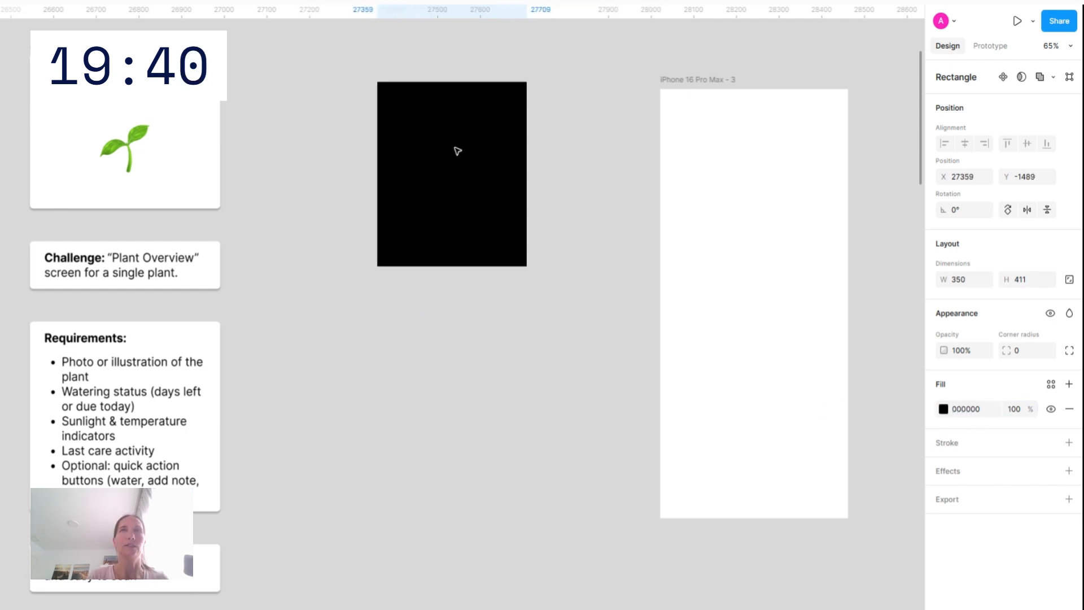
Round the black rectangle's corners with a radius of 12
click(1021, 355)
text(12)
key(Return)
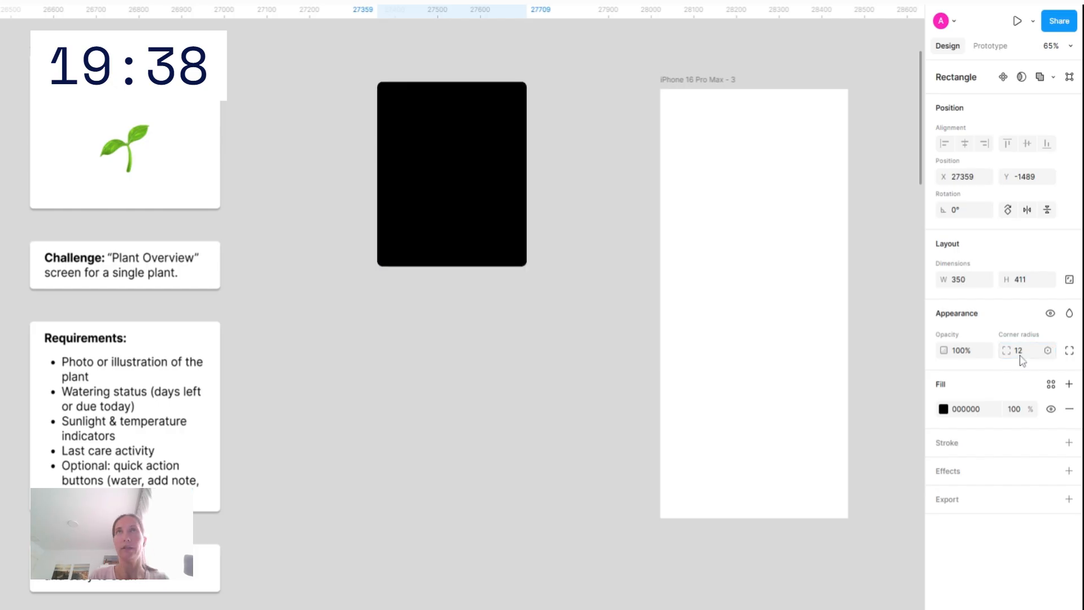
click(533, 337)
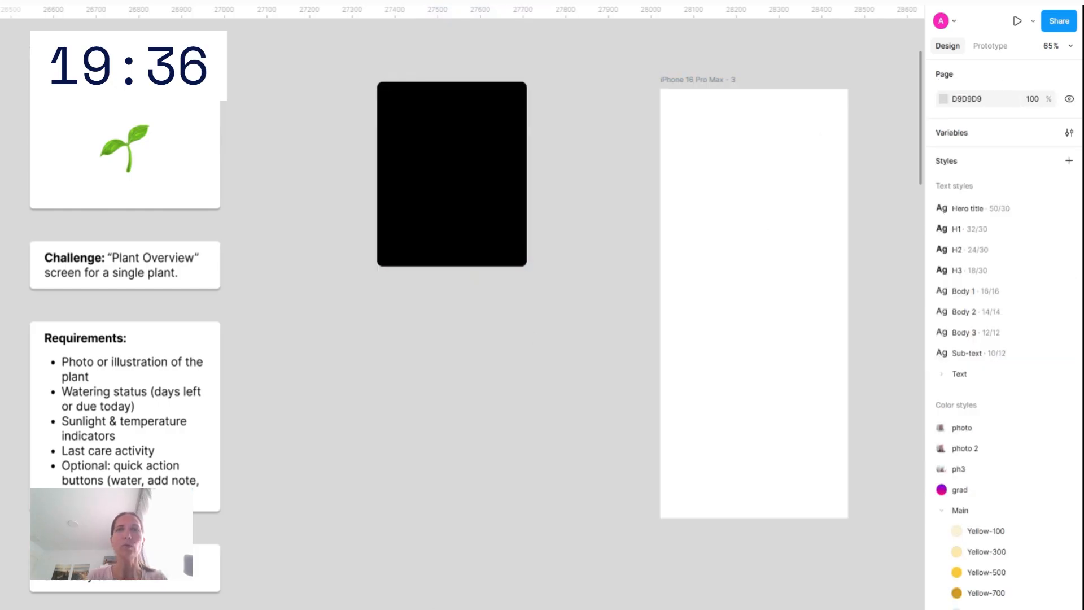
Add the text "Plan Name" just below the black rectangle, aligned with its left edge
key(t)
click(392, 301)
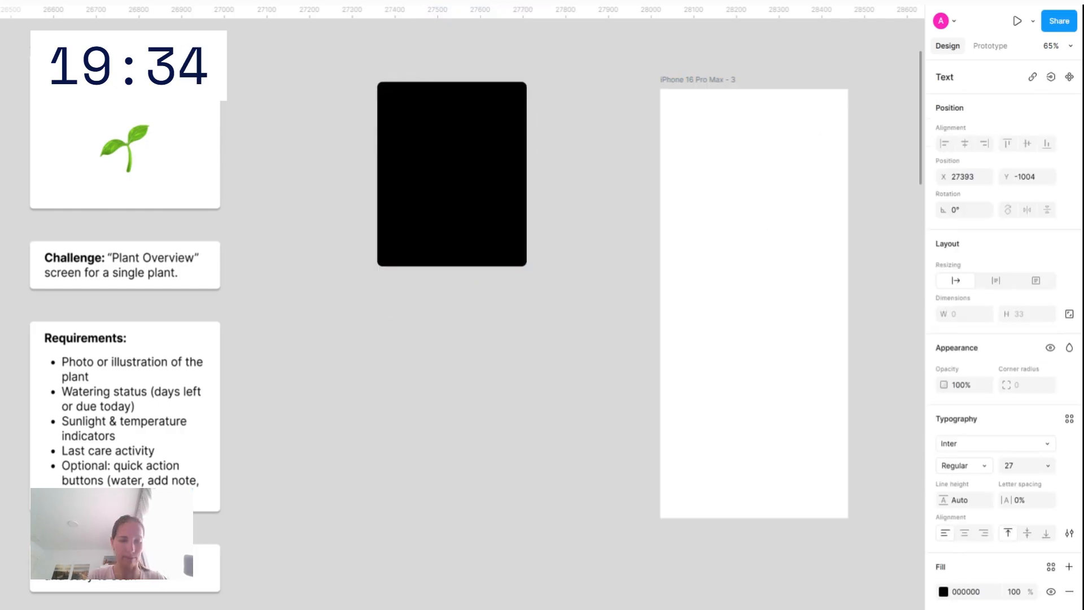
text(Plan Name)
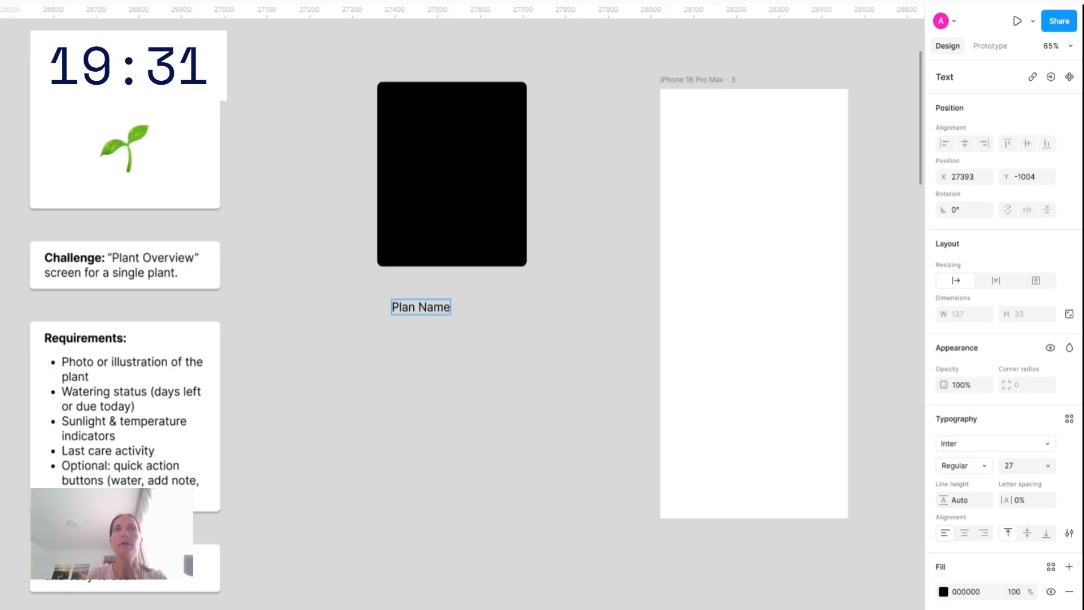
key(Escape)
drag(430, 310, 418, 290)
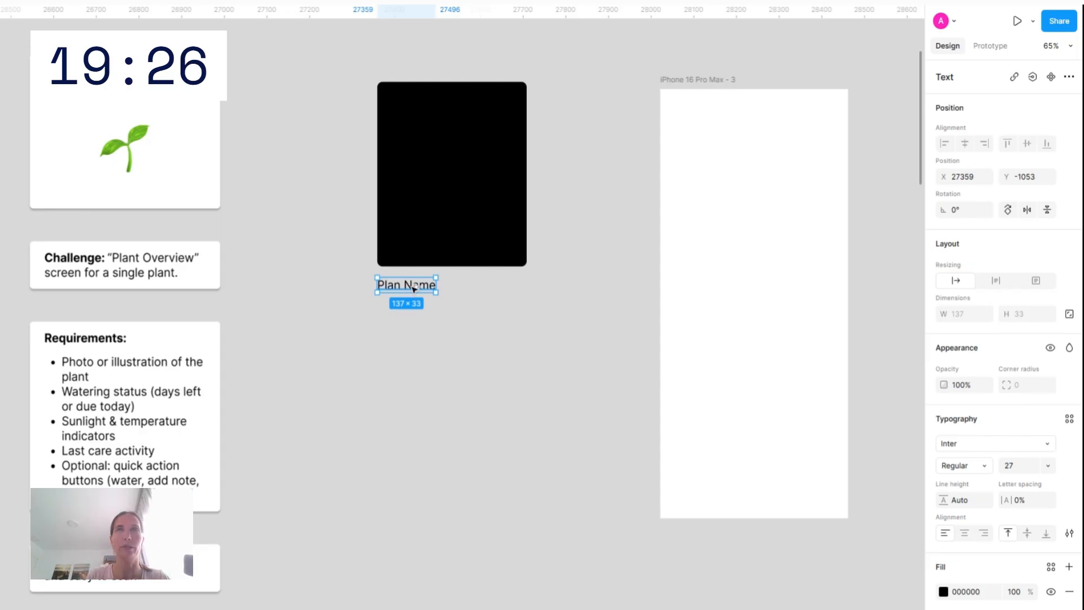
Duplicate the "Plan Name" text twice to form a row of two copies below the original
drag(414, 289, 423, 341)
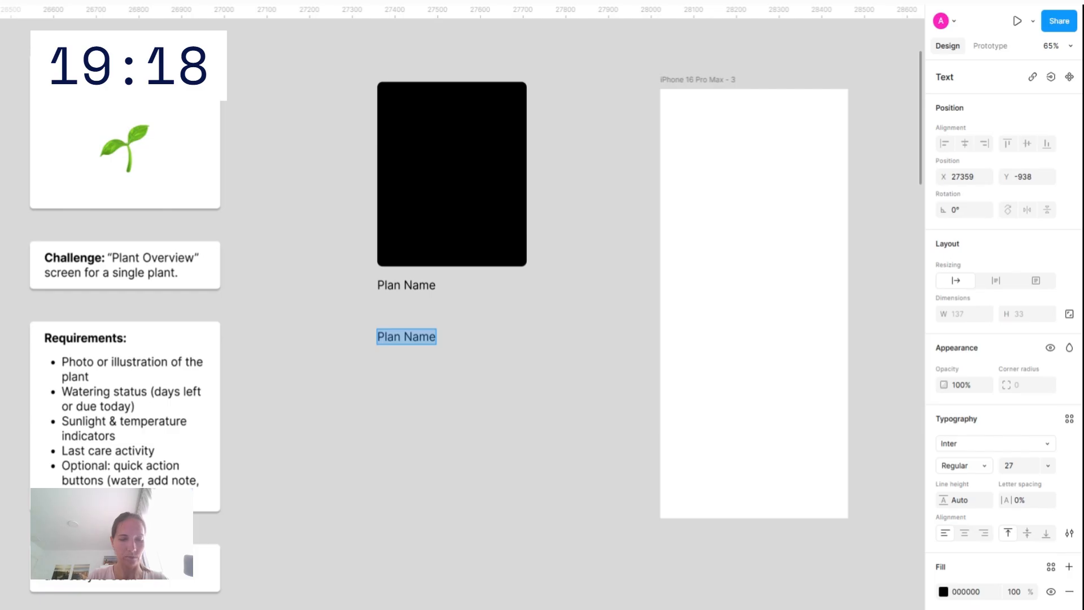
key(Escape)
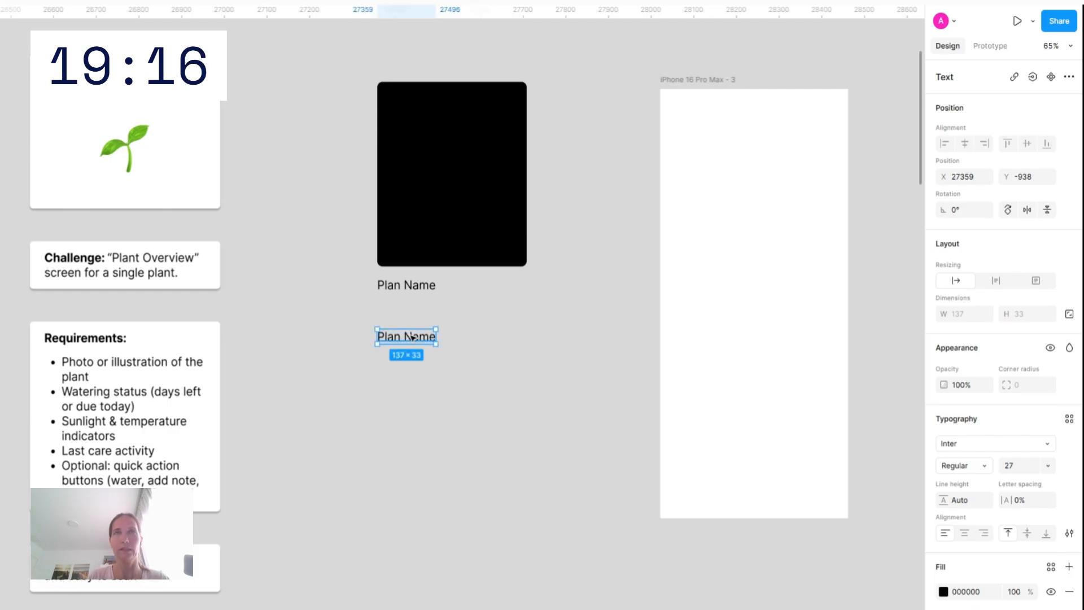
drag(412, 337, 486, 338)
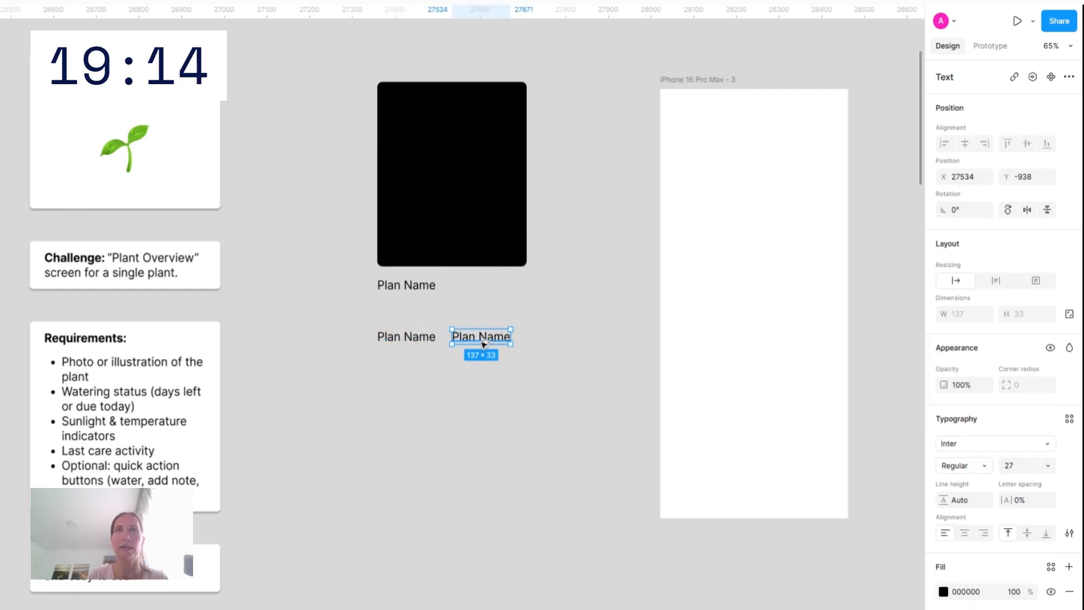
Change the font of the left copy in the lower row to Font Awesome 6 Pro
click(396, 337)
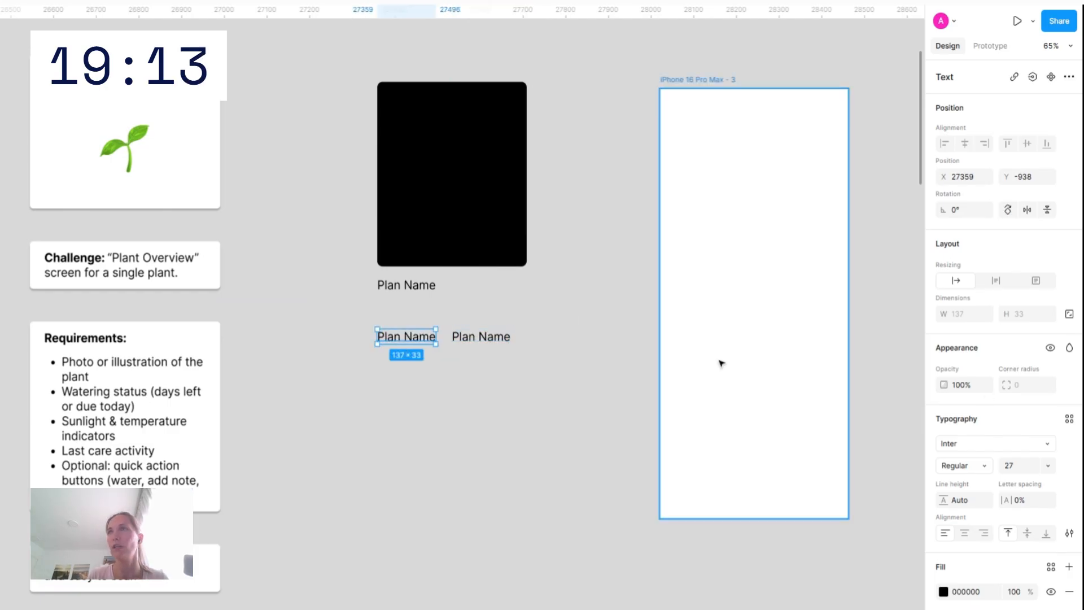
click(1036, 446)
text(font)
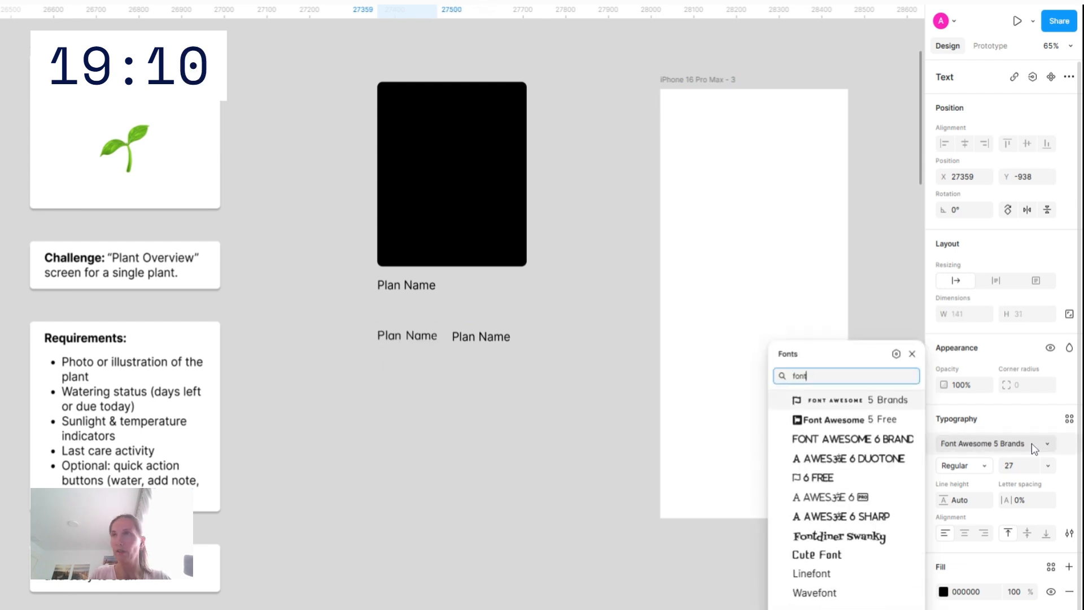
click(846, 497)
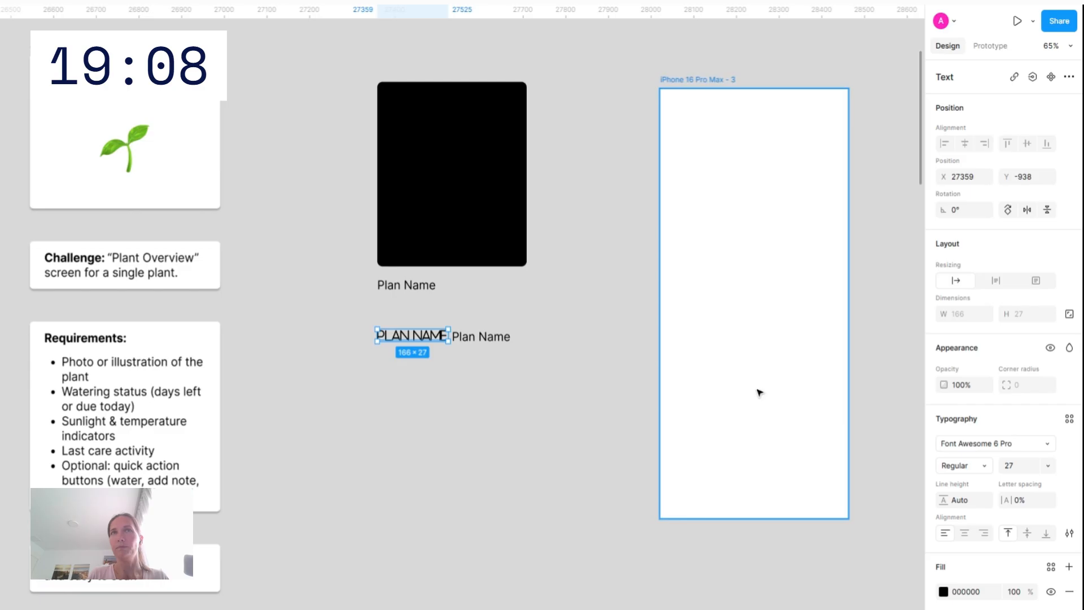
Turn the Font Awesome text into a water drop icon with the name "droplet" and set its weight to Light
double_click(426, 337)
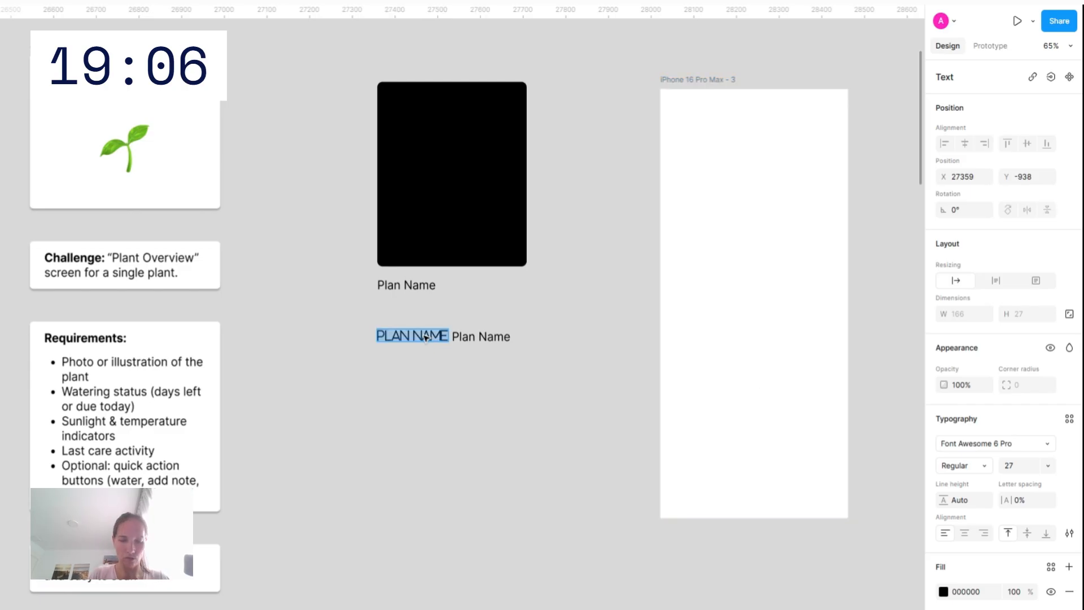
text(d)
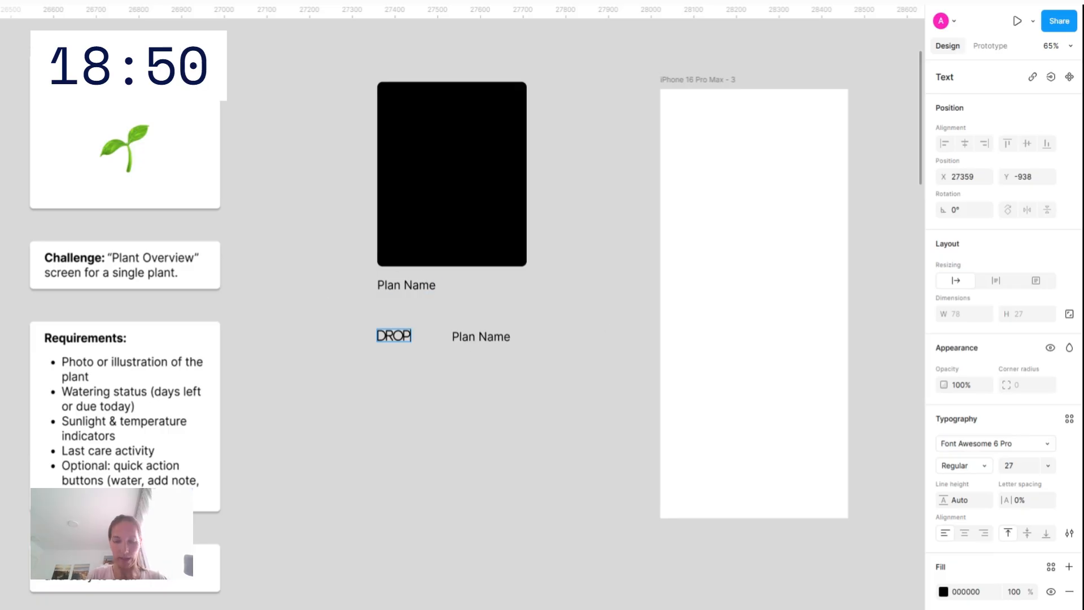
text(let)
key(Escape)
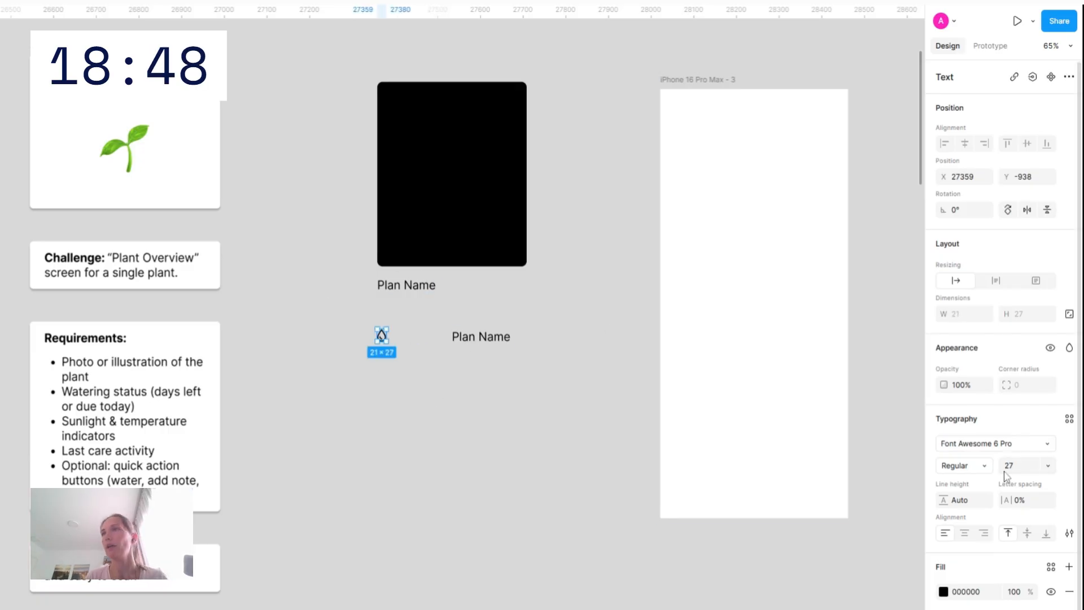
click(977, 466)
click(987, 454)
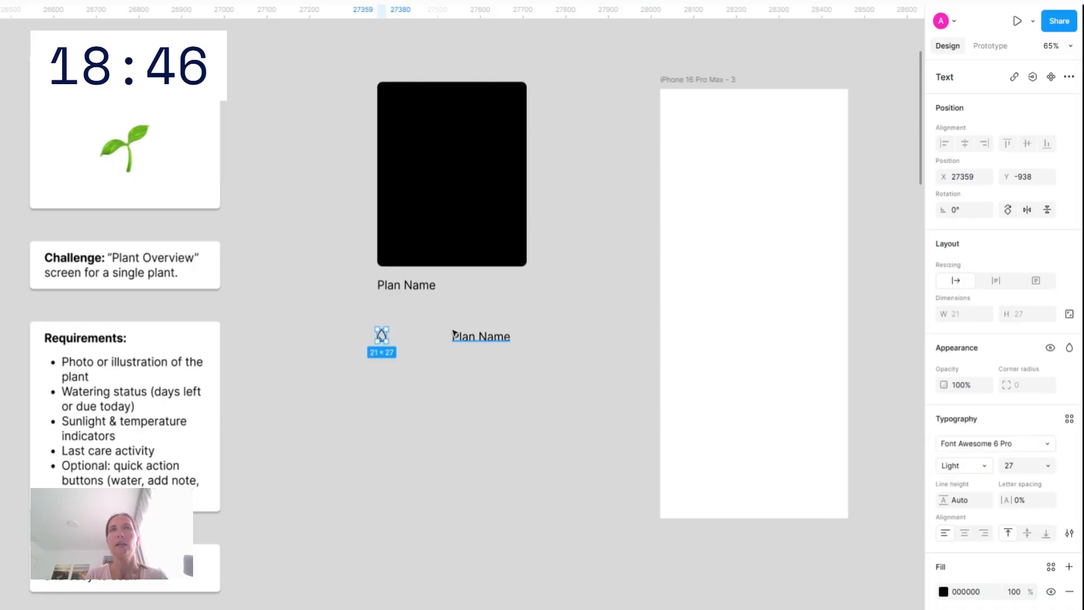
Move the remaining text copy next to the drop icon and change its wording to "Watering status"
drag(472, 337, 421, 334)
double_click(421, 337)
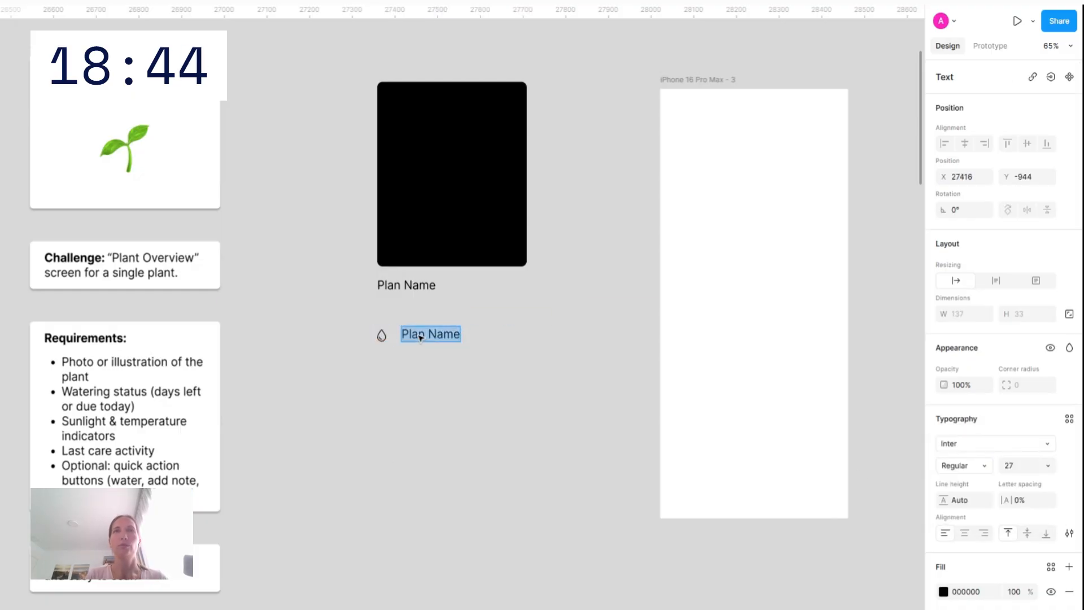
text(Watering)
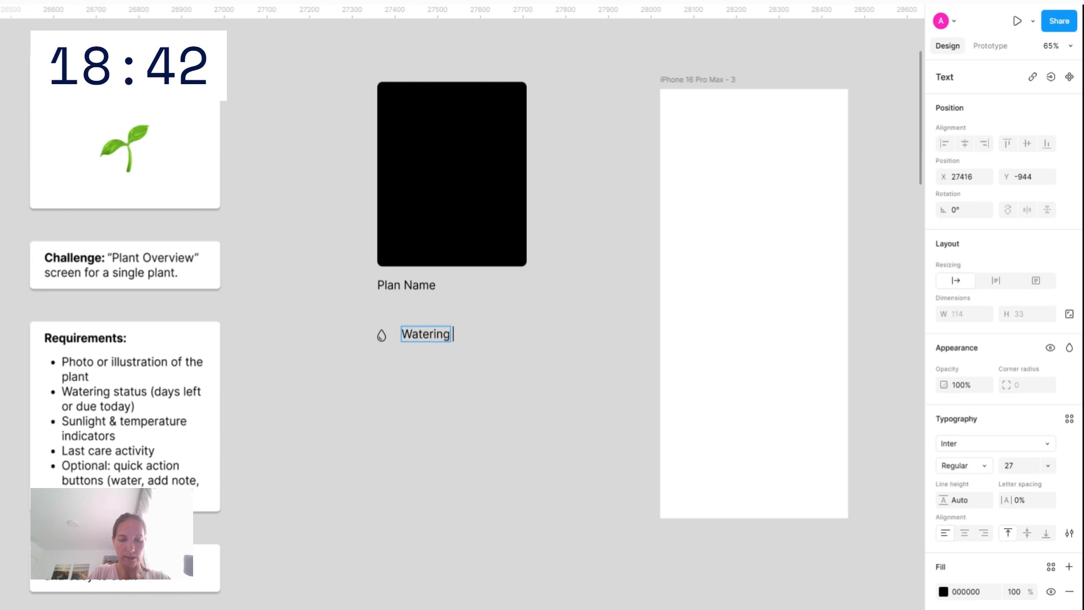
text( status)
click(447, 395)
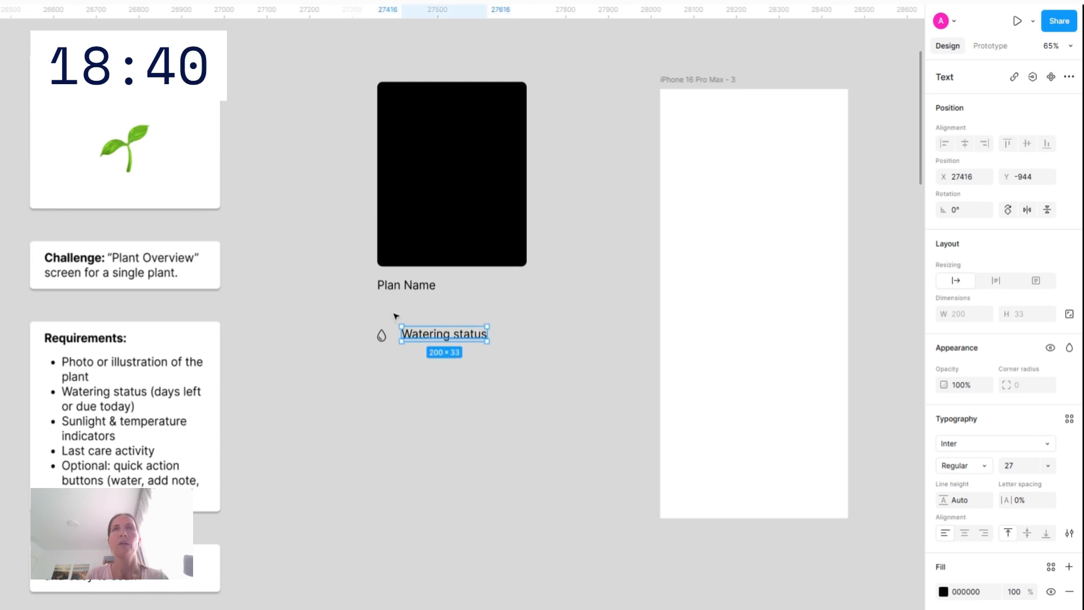
Move the drop icon and "Watering status" label closer to the plant name and wrap them in a vertically centred horizontal auto layout
drag(348, 325, 459, 312)
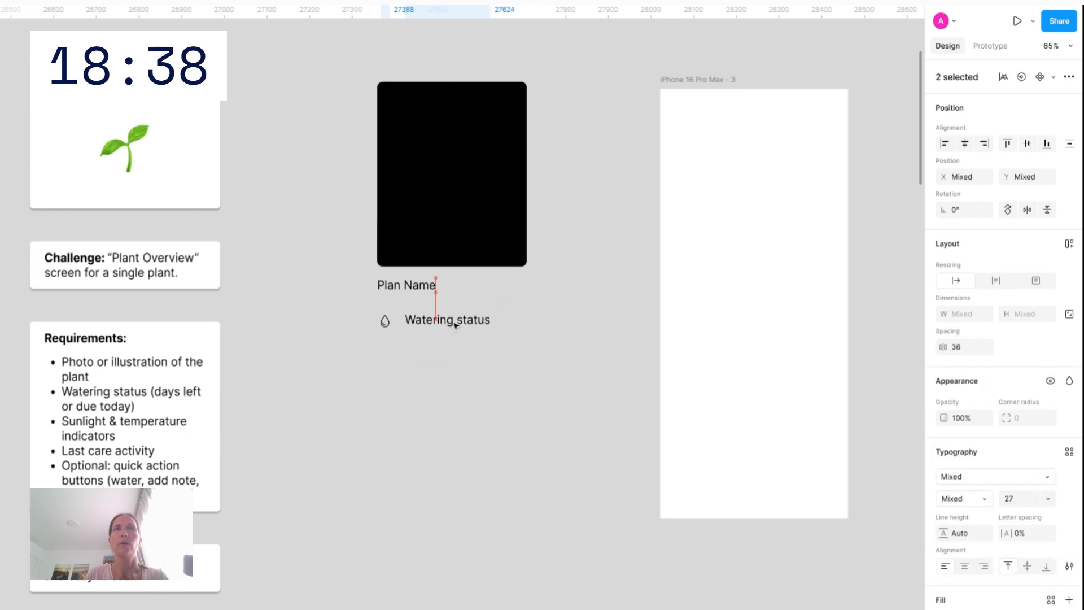
key(shift+a)
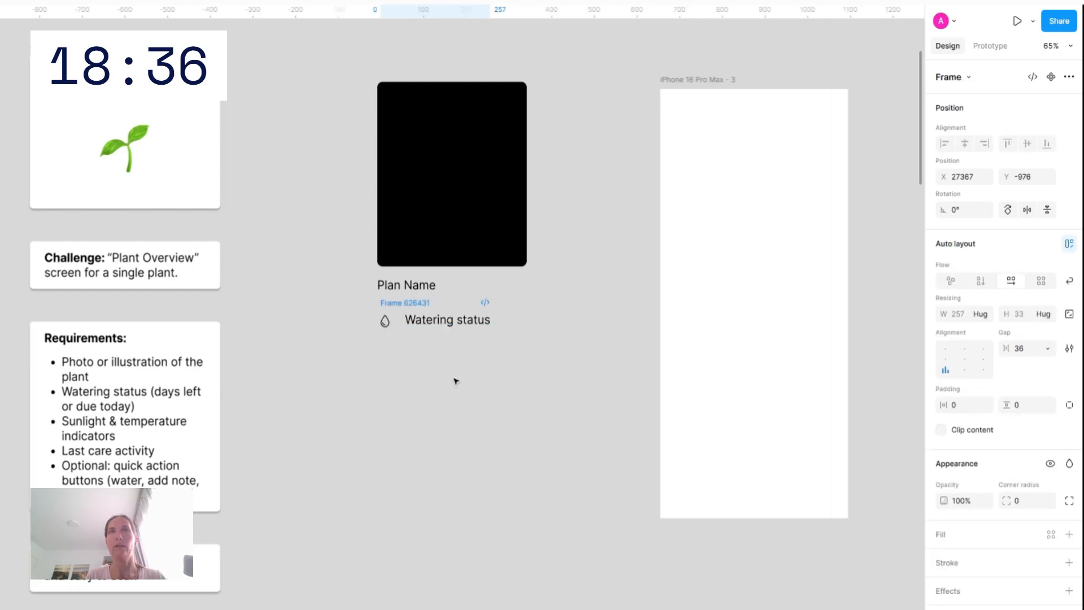
scroll(446, 298, up, 5)
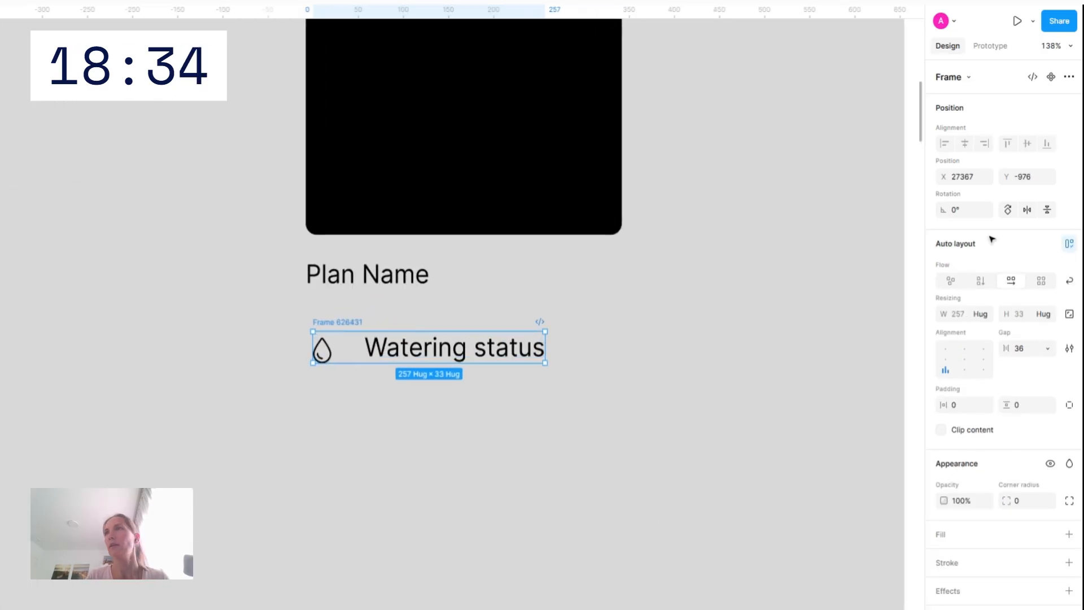
click(945, 359)
Duplicate the "Watering status" label within the auto layout row and change the copy to "2 days ago"
double_click(453, 349)
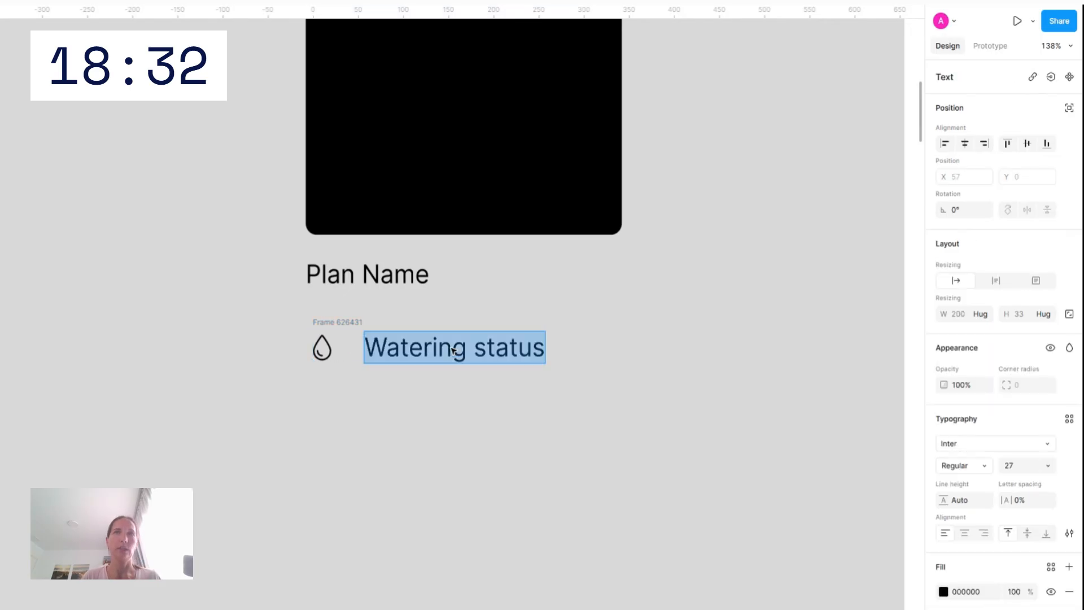
key(Escape)
key(ctrl+d)
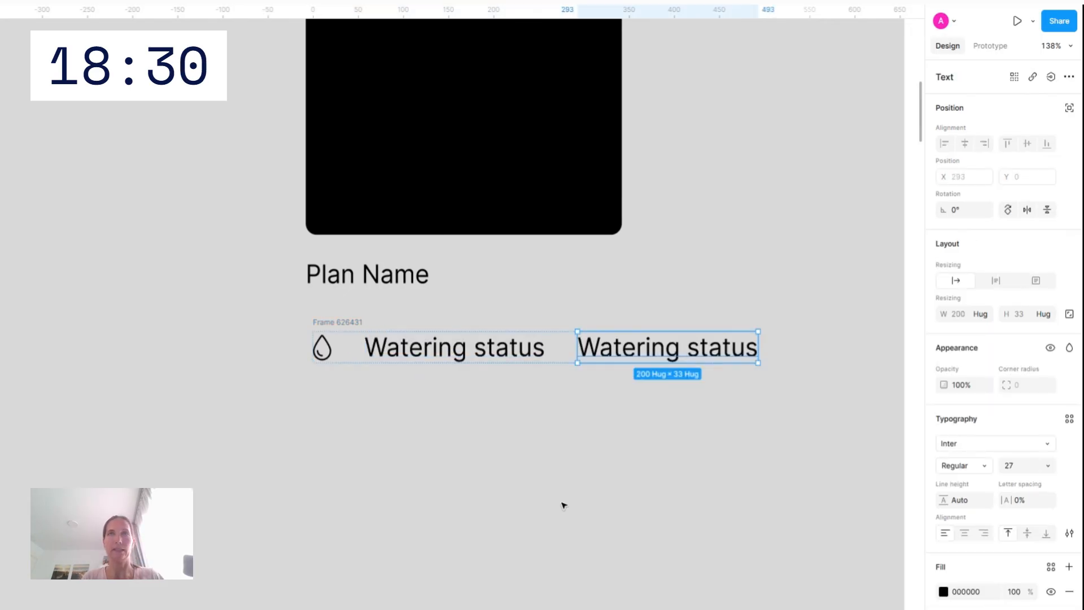
double_click(650, 348)
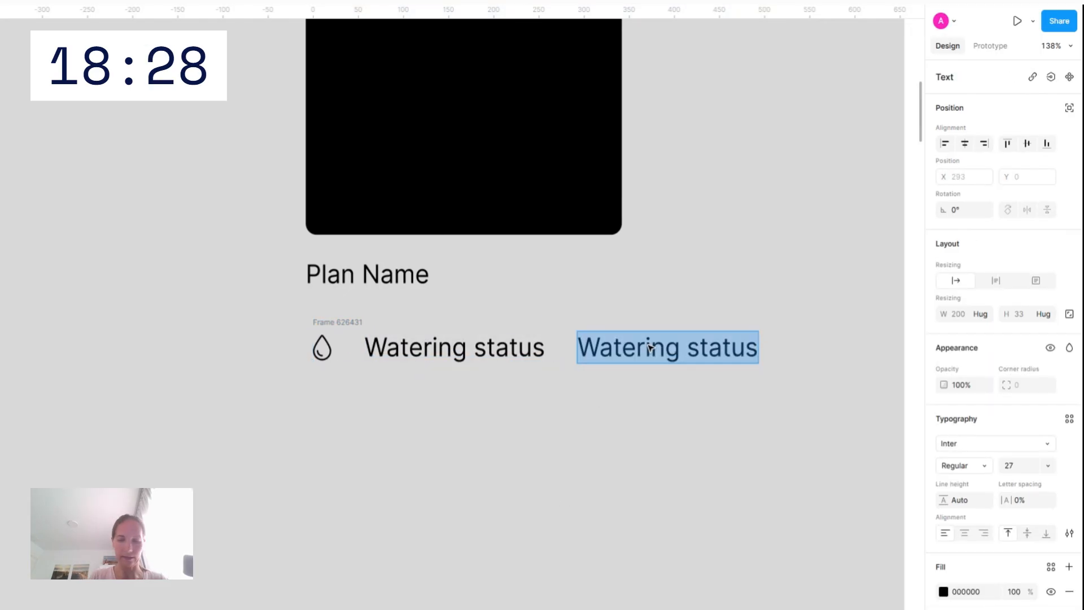
text(2)
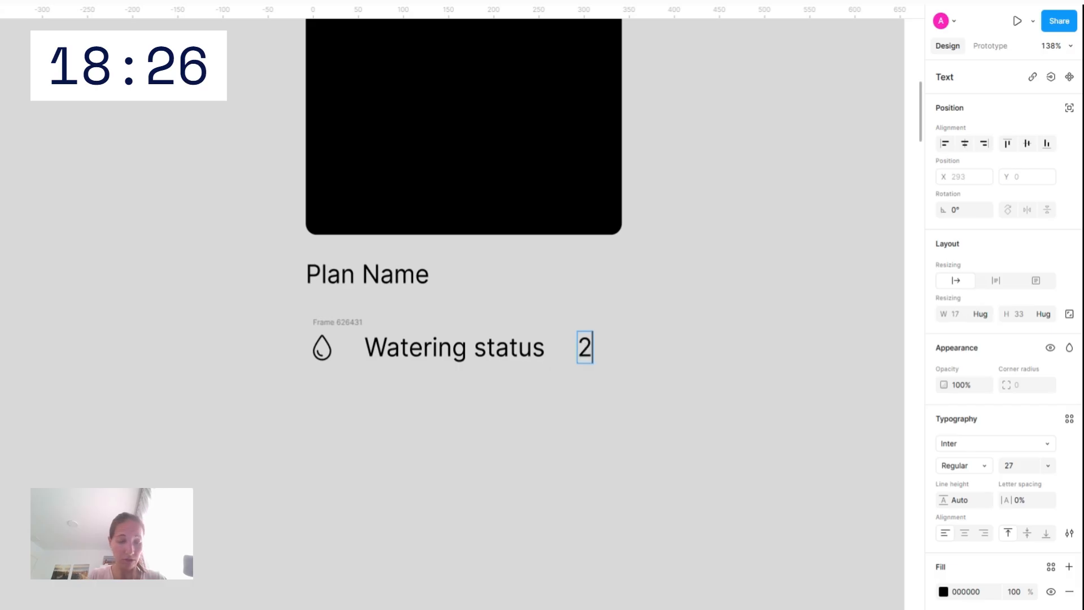
text( days ago)
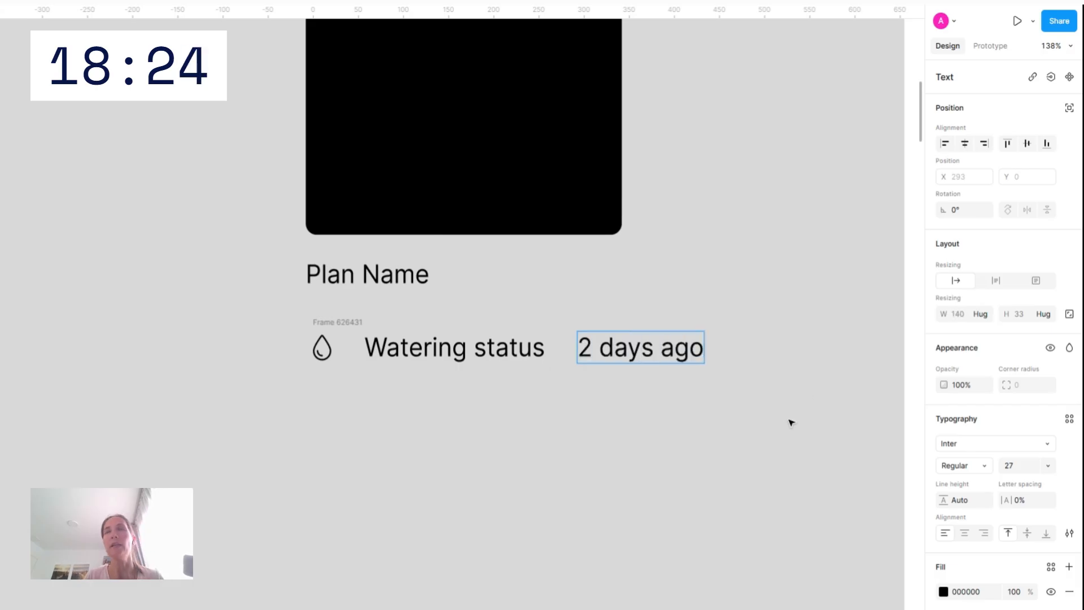
key(Escape)
Set the font size of the "Watering status" label to 19
click(455, 347)
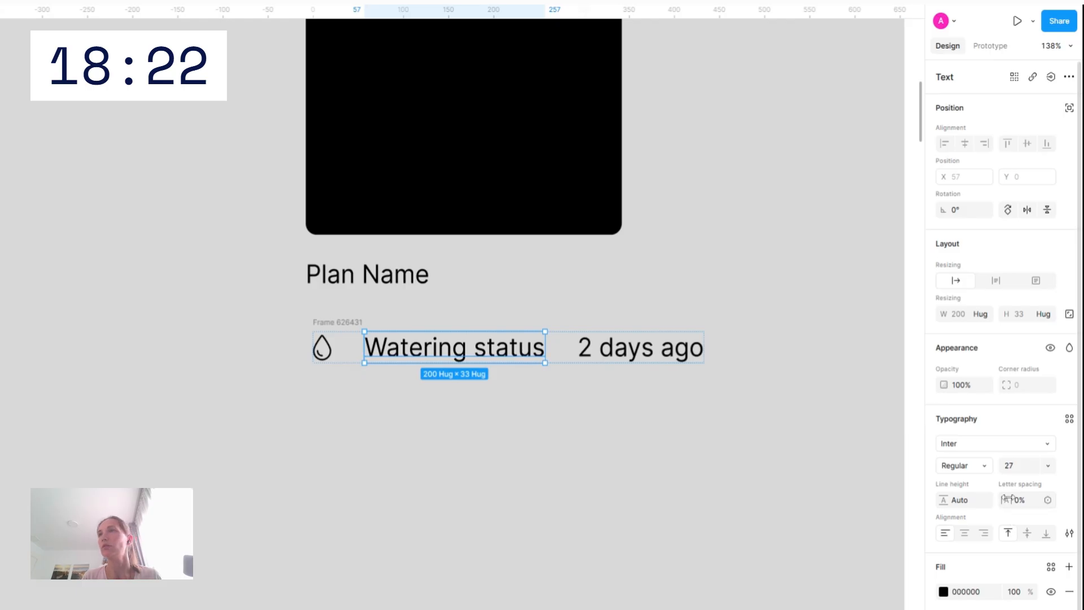
click(1016, 466)
text(17)
key(Return)
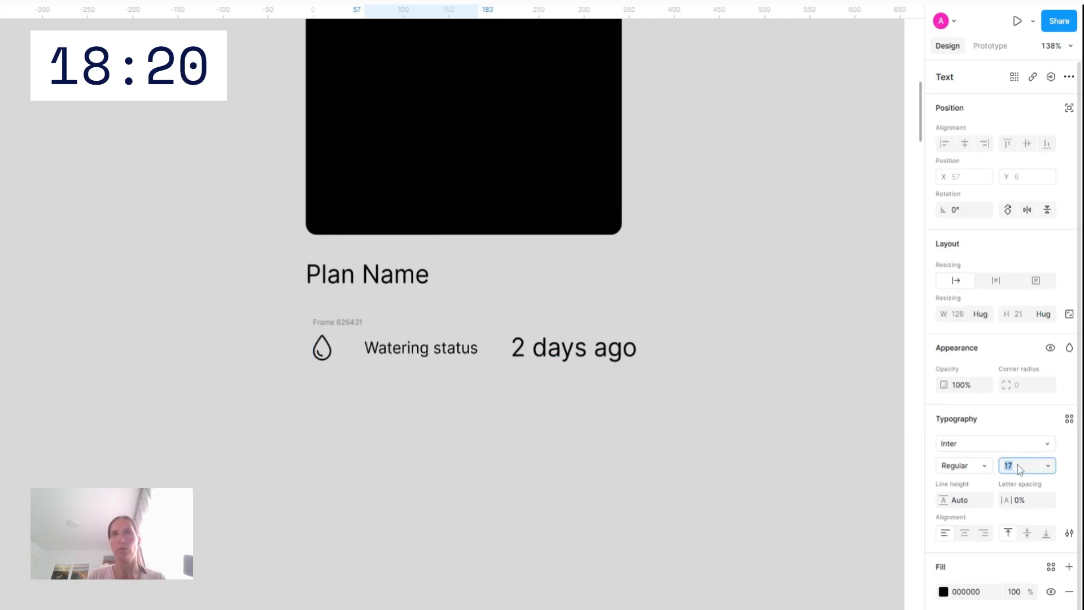
key(Up)
key(Up)
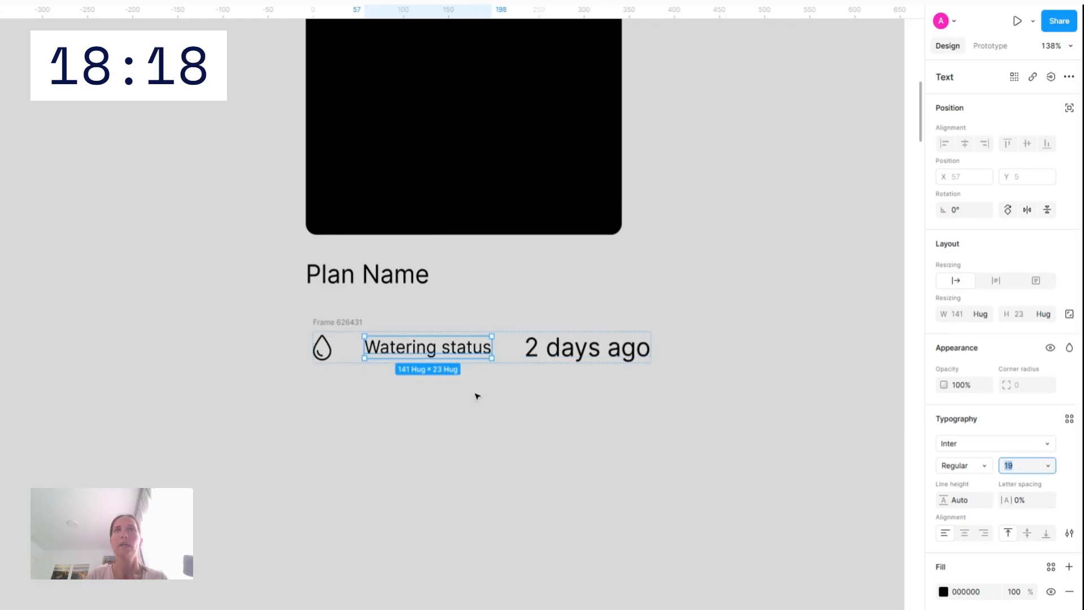
Reduce the gap between the items of the watering status row to 26
click(706, 397)
drag(706, 387, 264, 301)
click(1026, 357)
key(shift+Down)
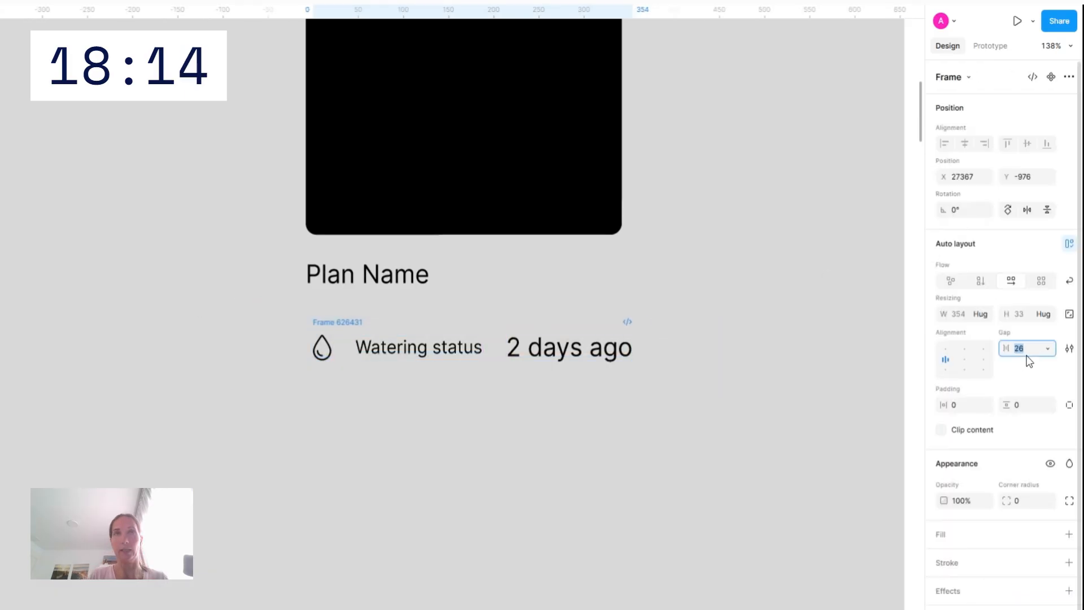
Set the gap of the watering status row to 16 and duplicate the row directly below
key(shift+Down)
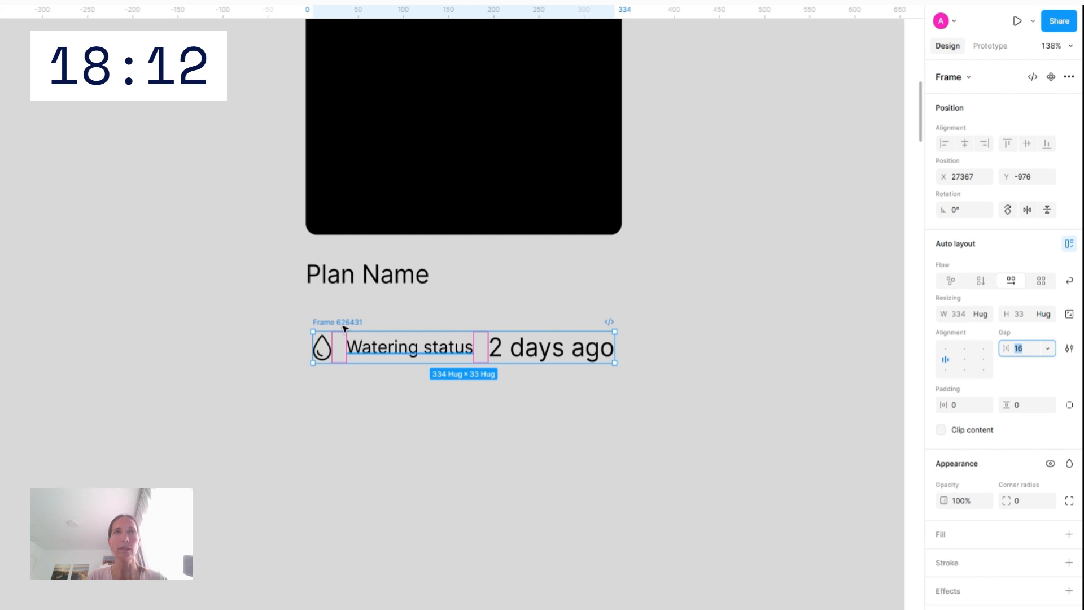
drag(343, 319, 341, 372)
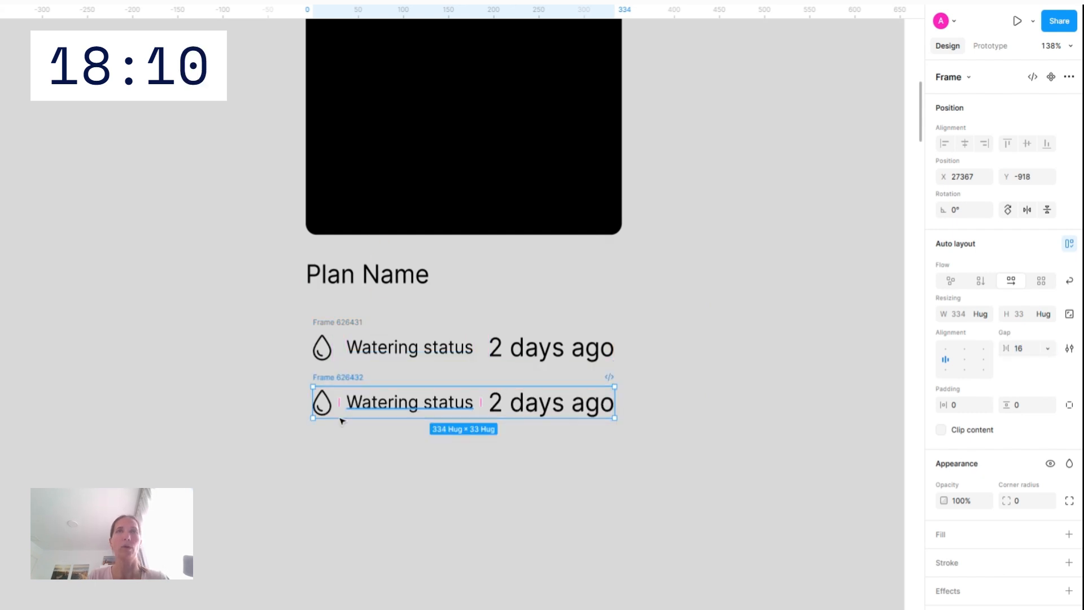
Replace the duplicated row's drop icon with a sun icon and change its label to "Sunlight"
double_click(328, 411)
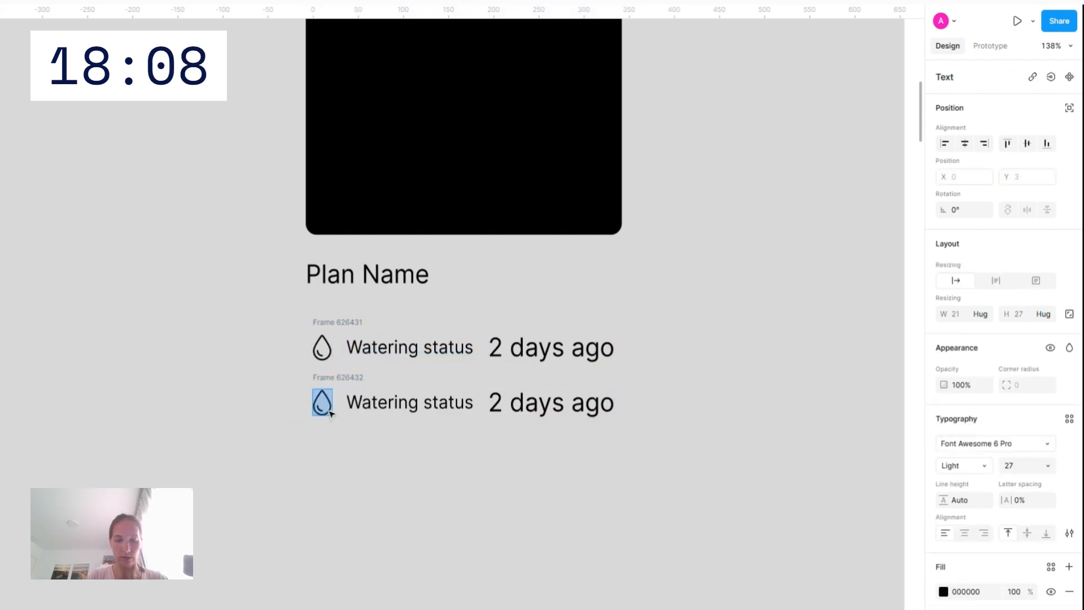
key(ctrl+v)
click(403, 402)
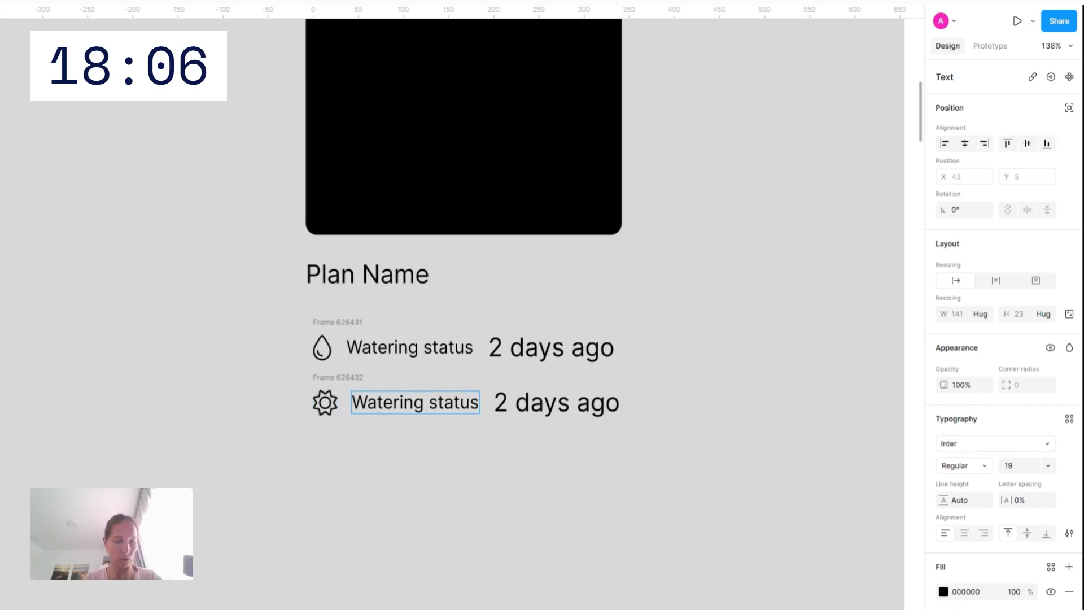
key(ctrl+a)
text(Sunlight)
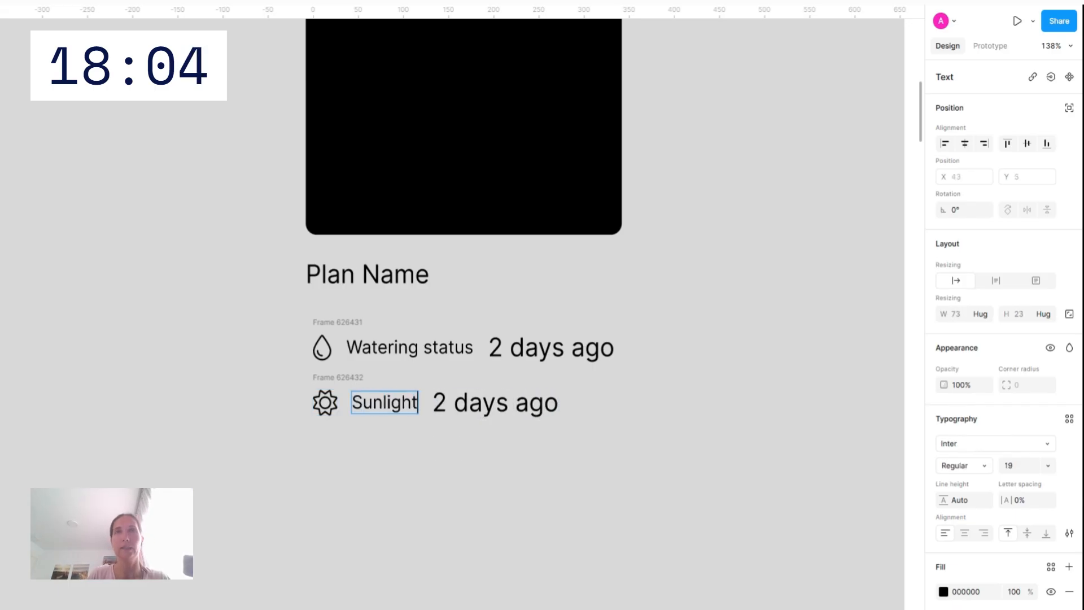
Change the "2 days ago" text in the Sunlight row to "Low"
click(482, 402)
key(ctrl+a)
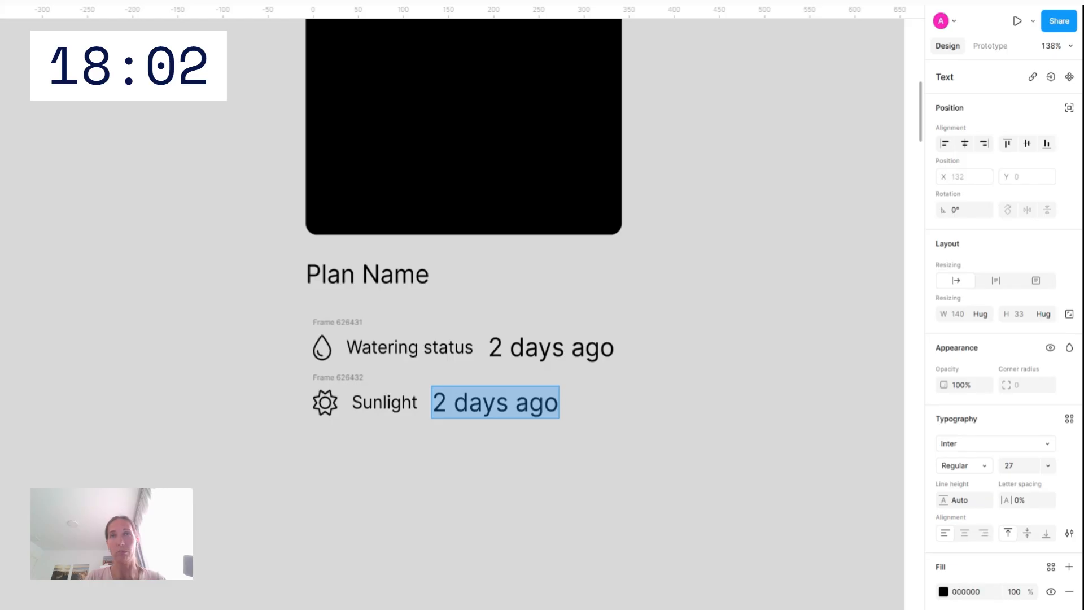
text(LOw)
key(BackSpace)
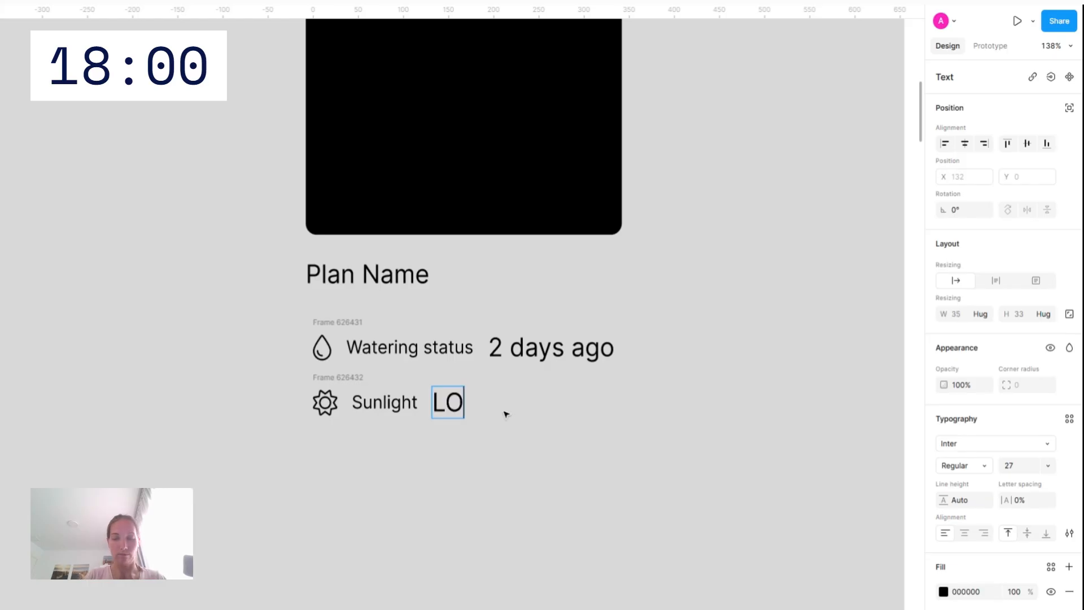
key(BackSpace)
text(ow)
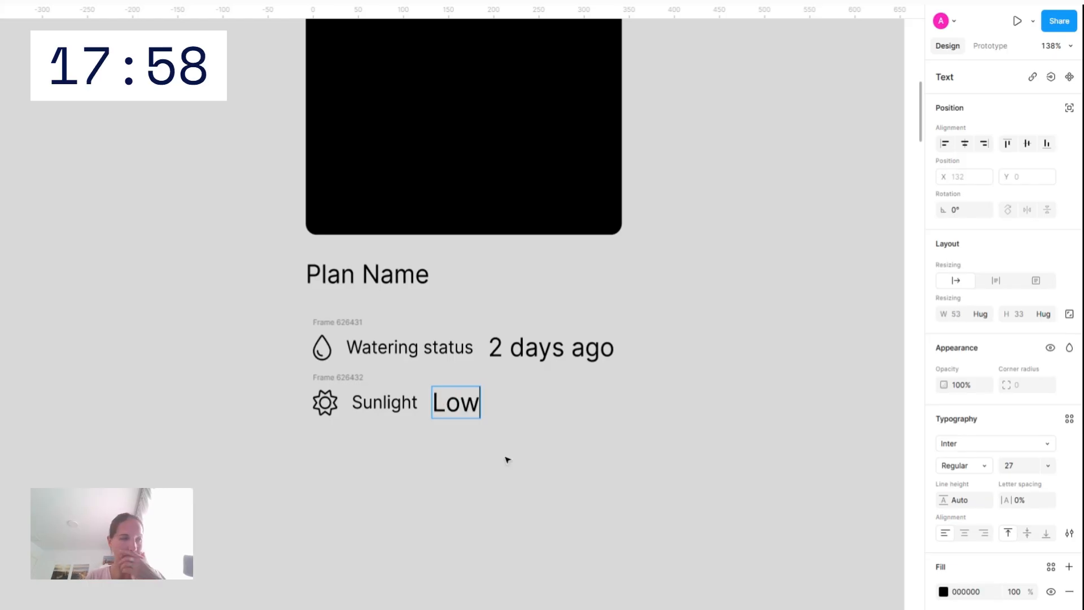
key(Escape)
Wrap the "Low" text in its own auto layout frame and give it a light green 91F4AC fill
click(383, 403)
click(462, 401)
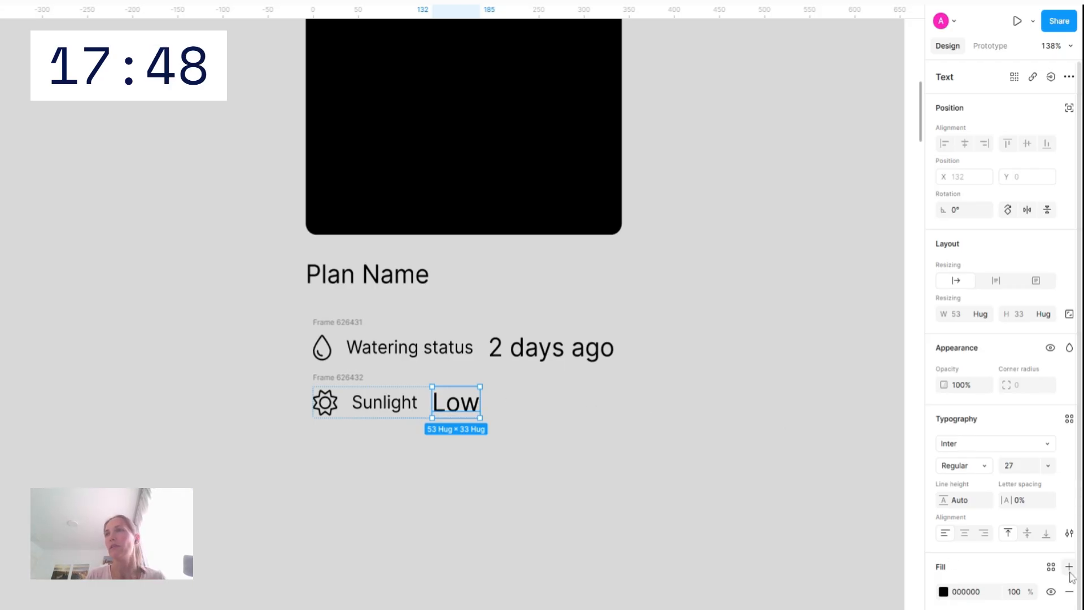
key(shift+a)
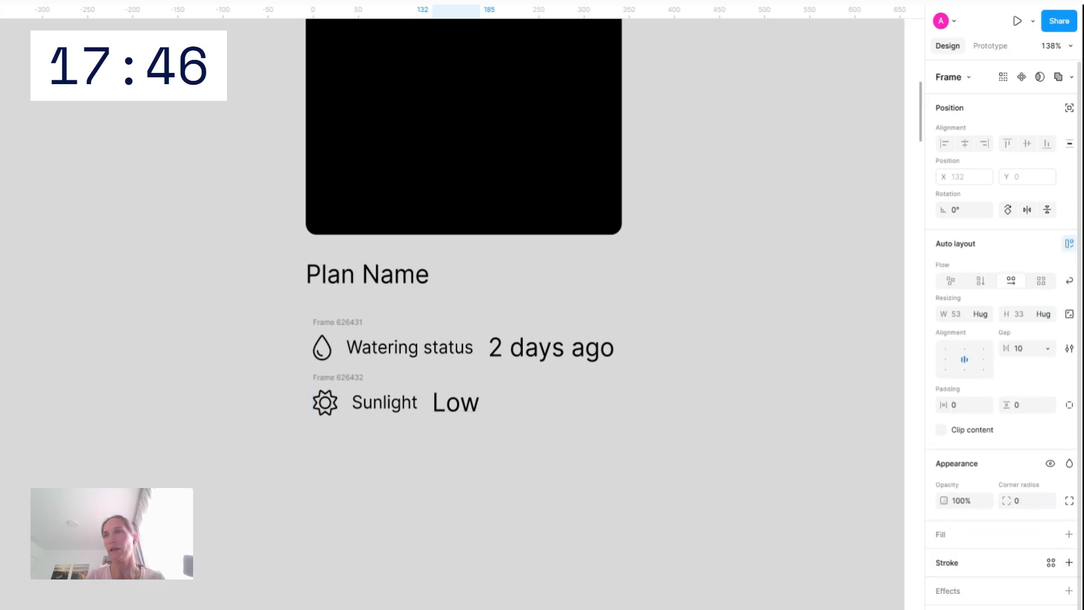
click(1069, 534)
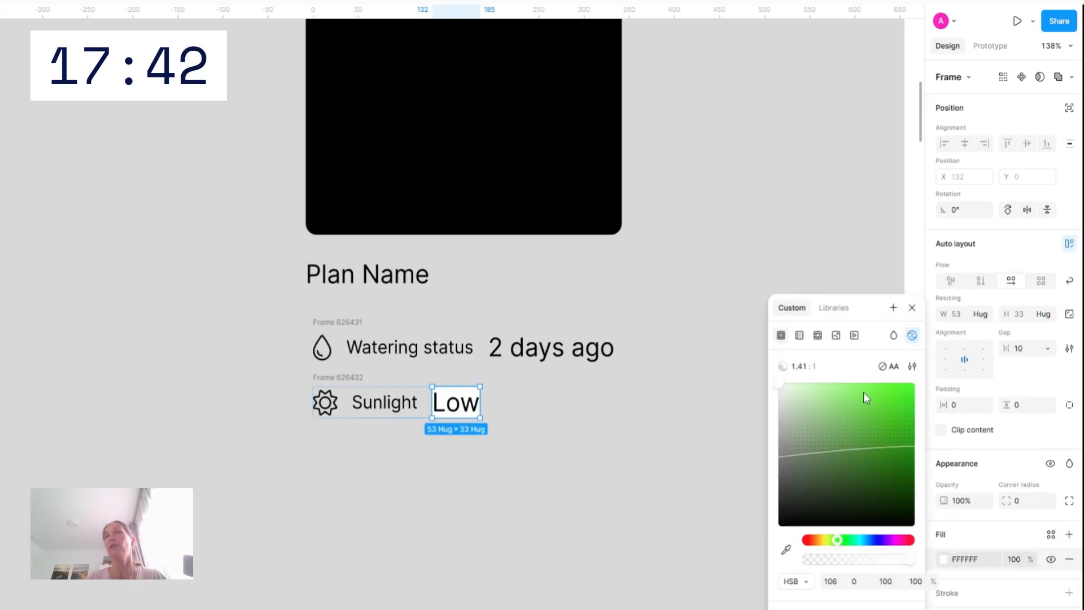
click(849, 387)
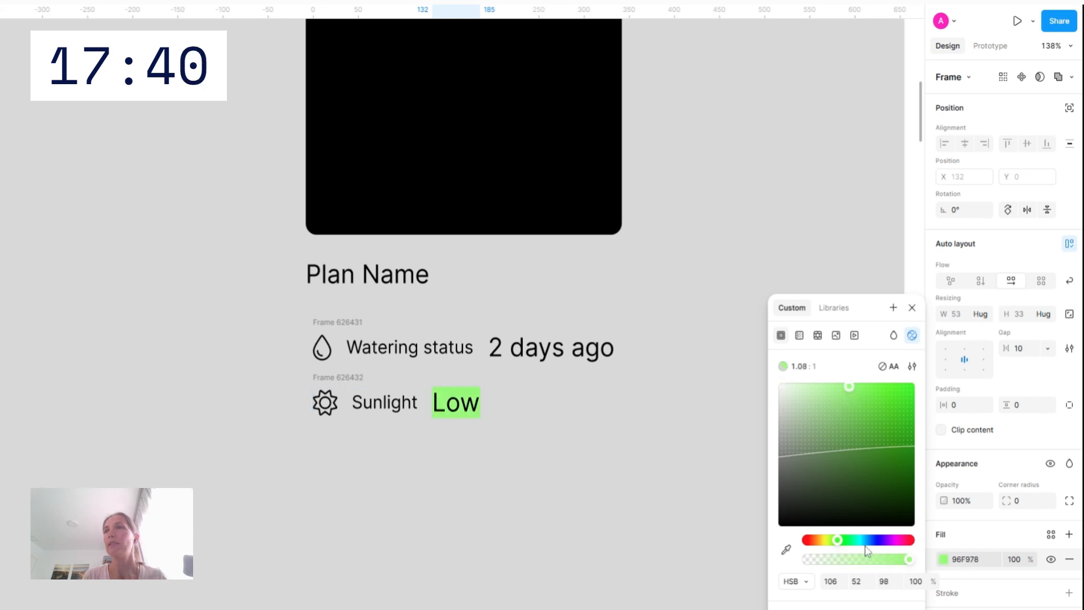
click(845, 540)
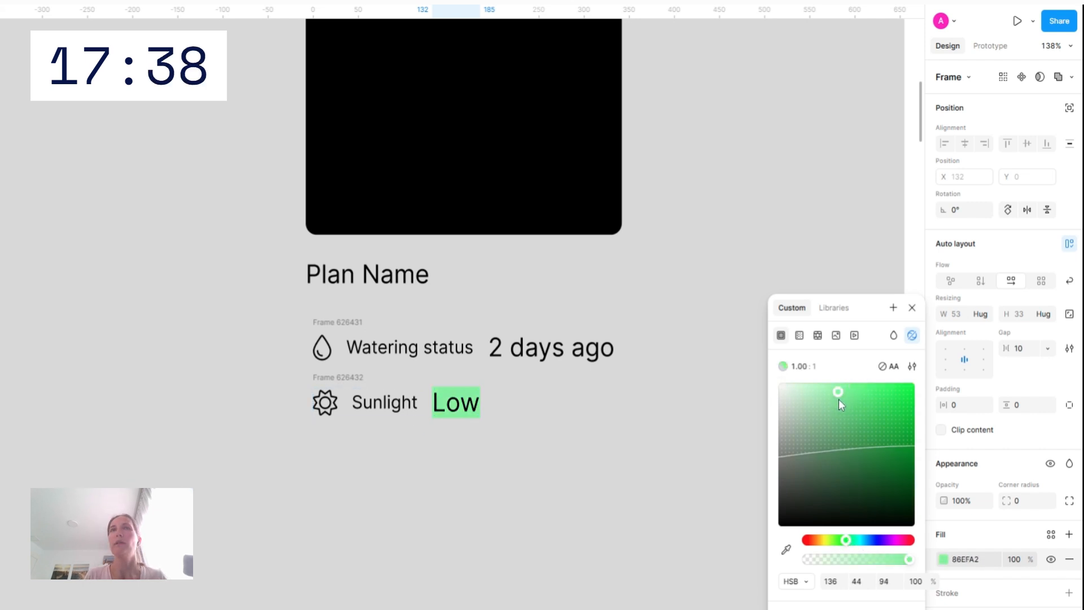
drag(838, 399, 834, 396)
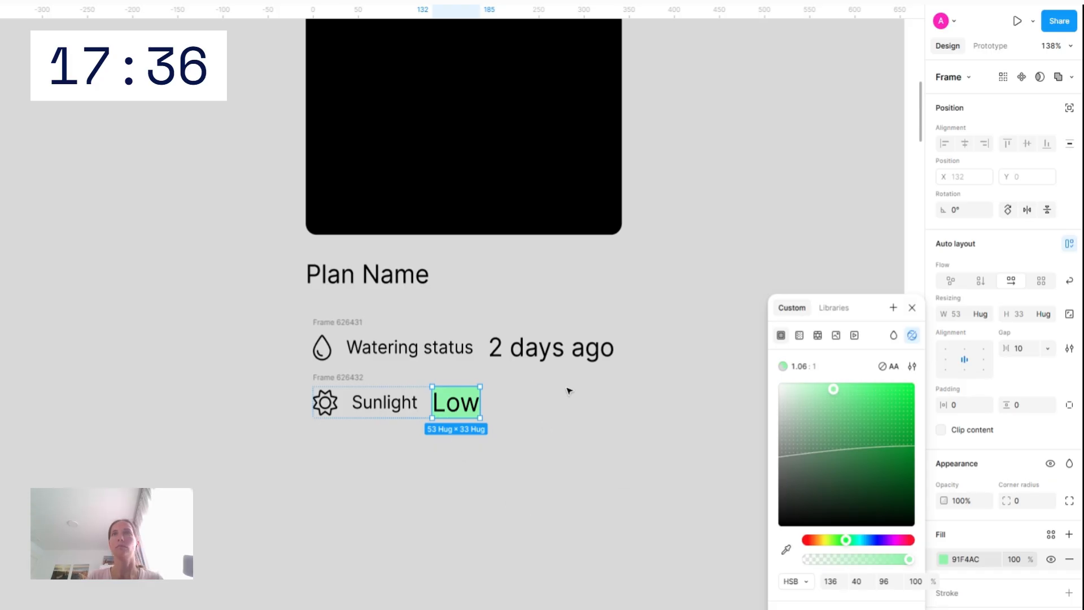
Shape the "Low" tag into a pill with horizontal padding of 20 and a corner radius of 100
click(960, 405)
text(20)
key(Return)
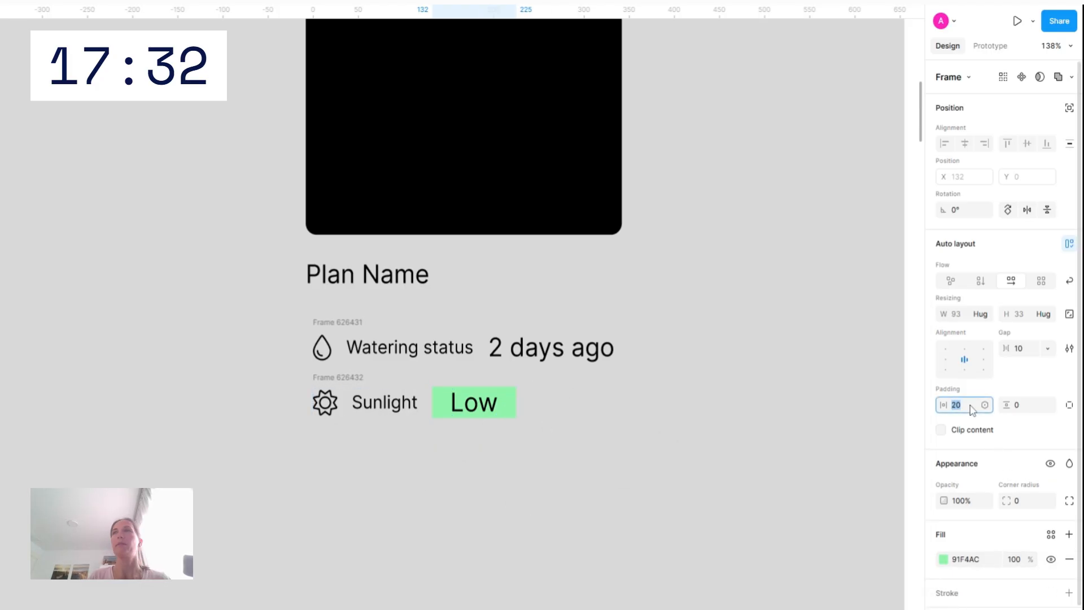
scroll(993, 587, down, 2)
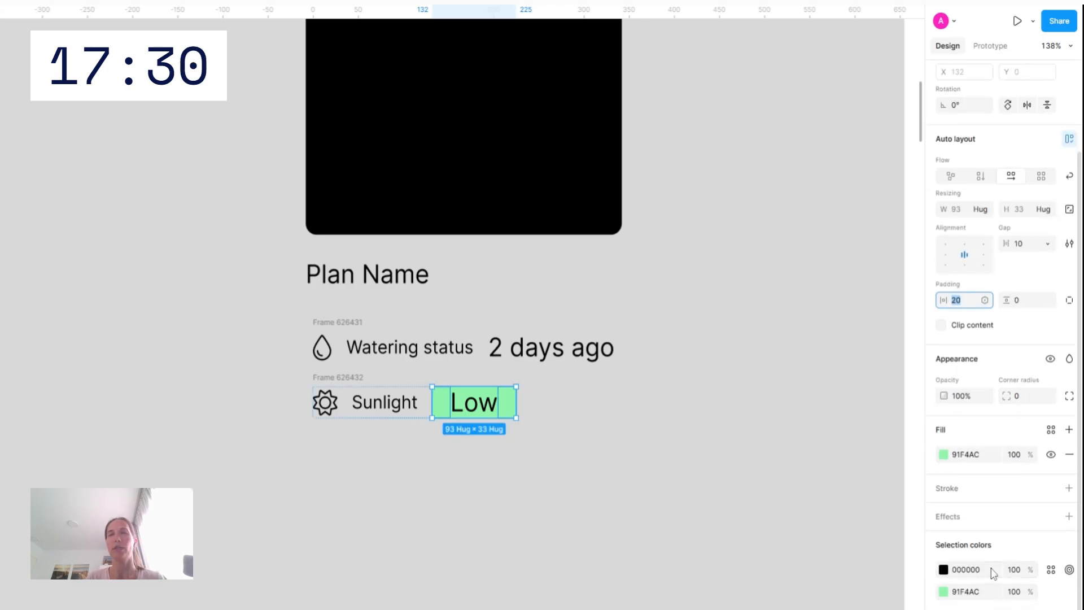
click(1032, 402)
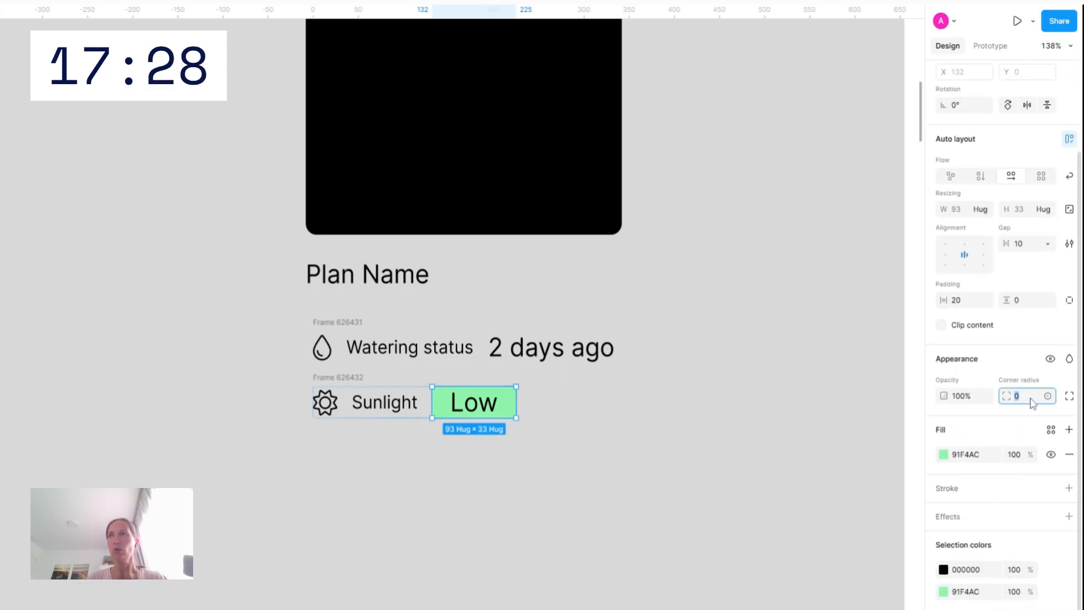
text(1)
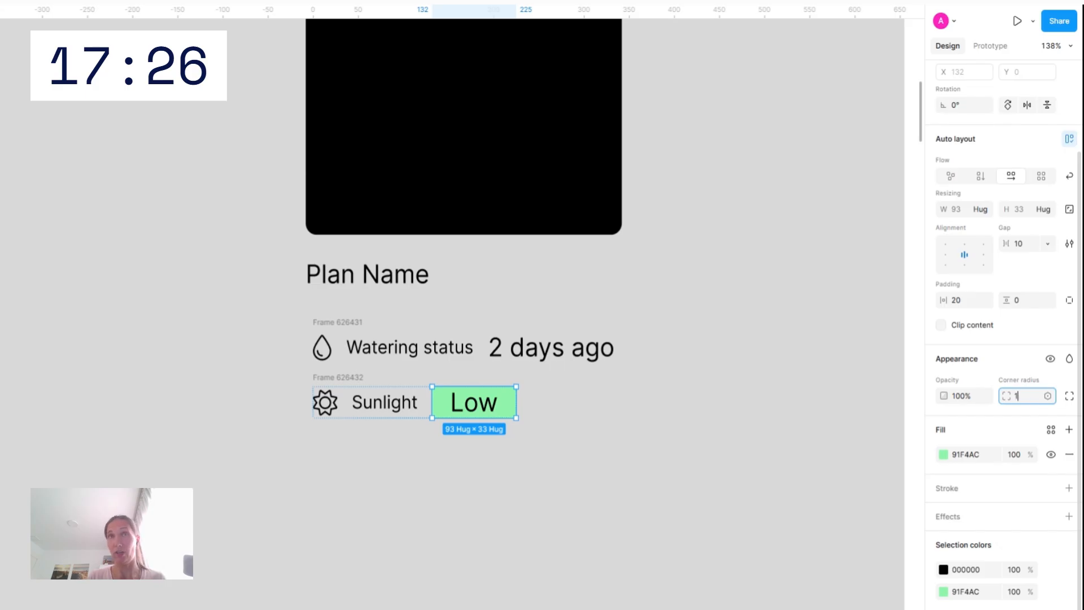
text(00)
key(Return)
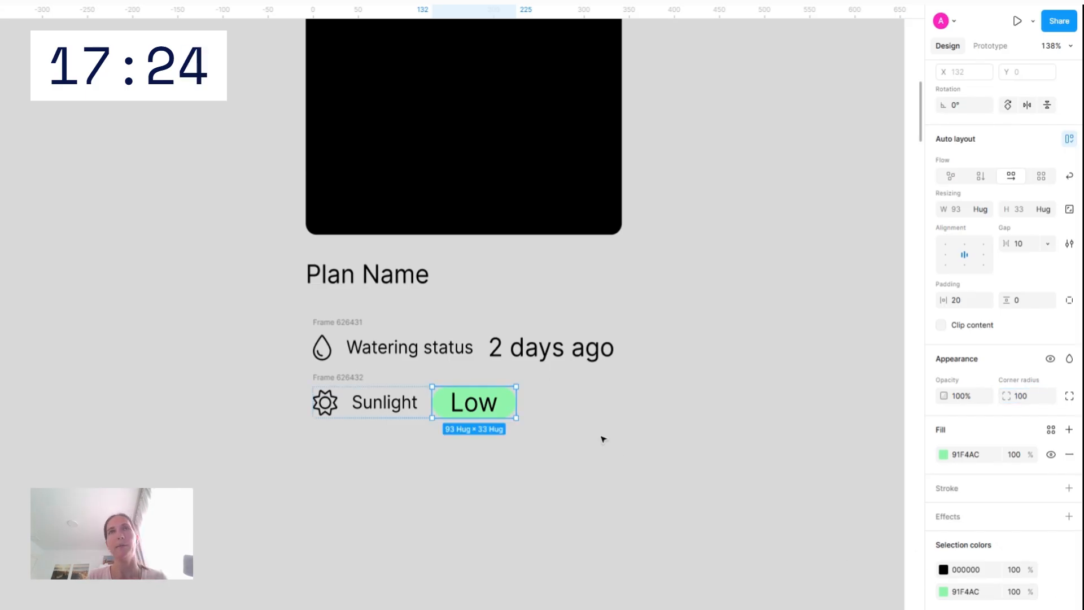
click(604, 439)
Duplicate the Sunlight row directly below and change the copy's label to "Temperature"
scroll(362, 362, down, 2)
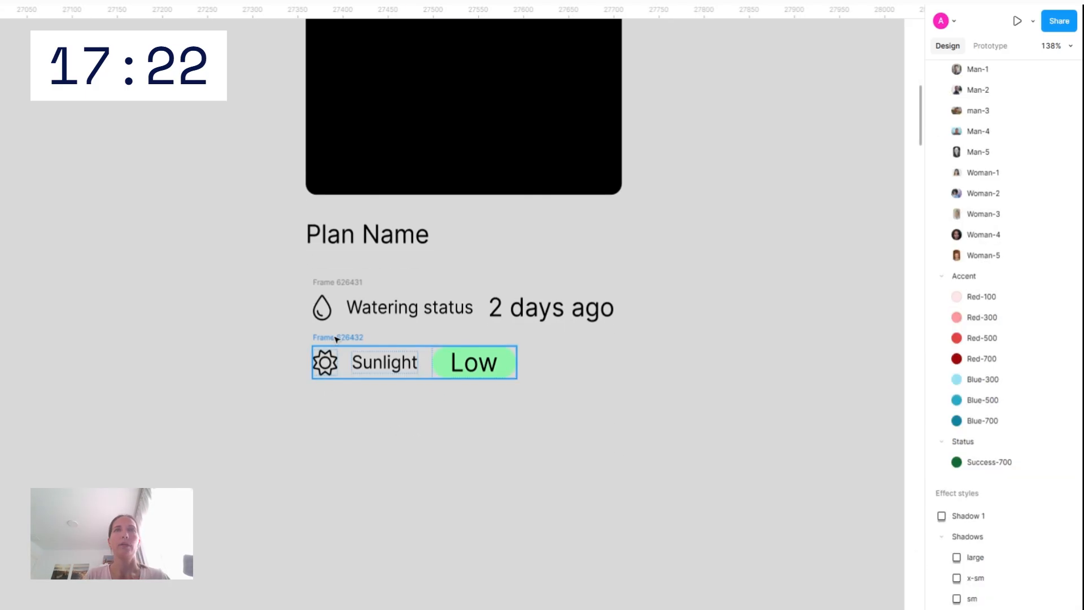
drag(337, 339, 337, 394)
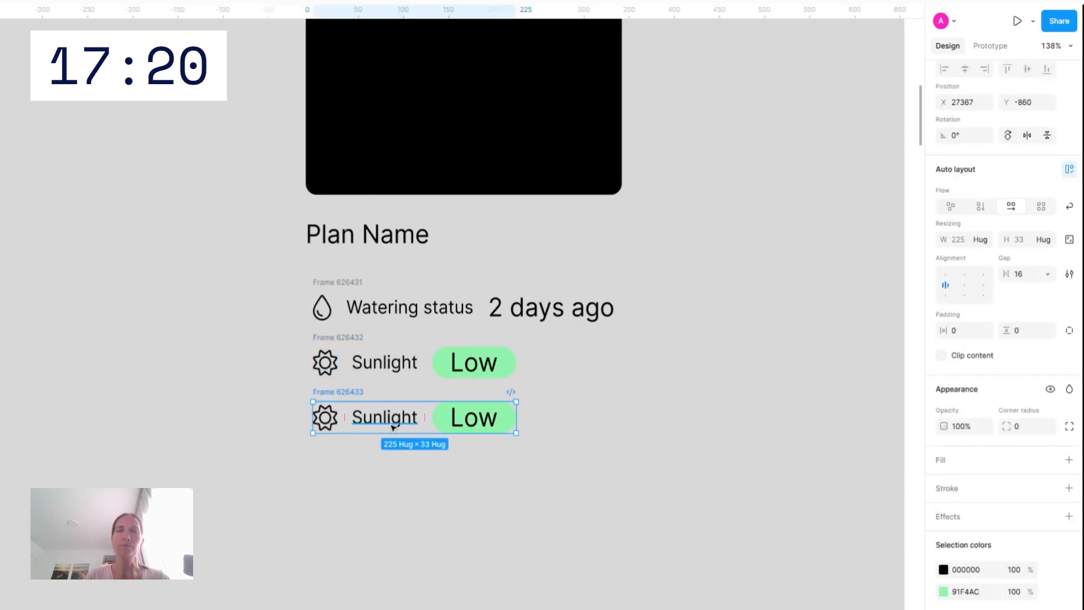
double_click(392, 425)
double_click(392, 425)
text(Temper)
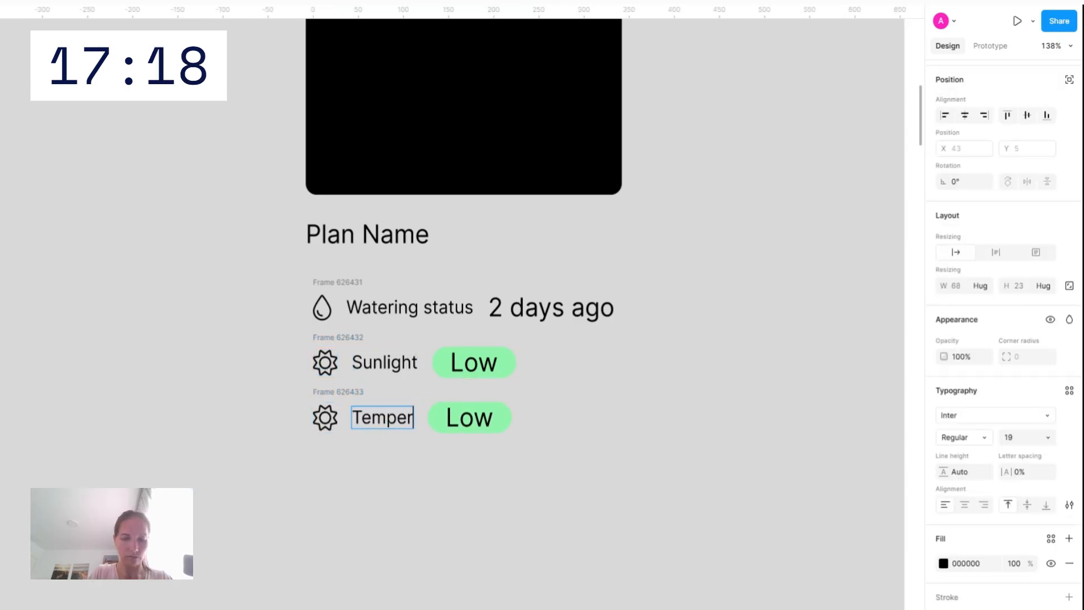
text(ature)
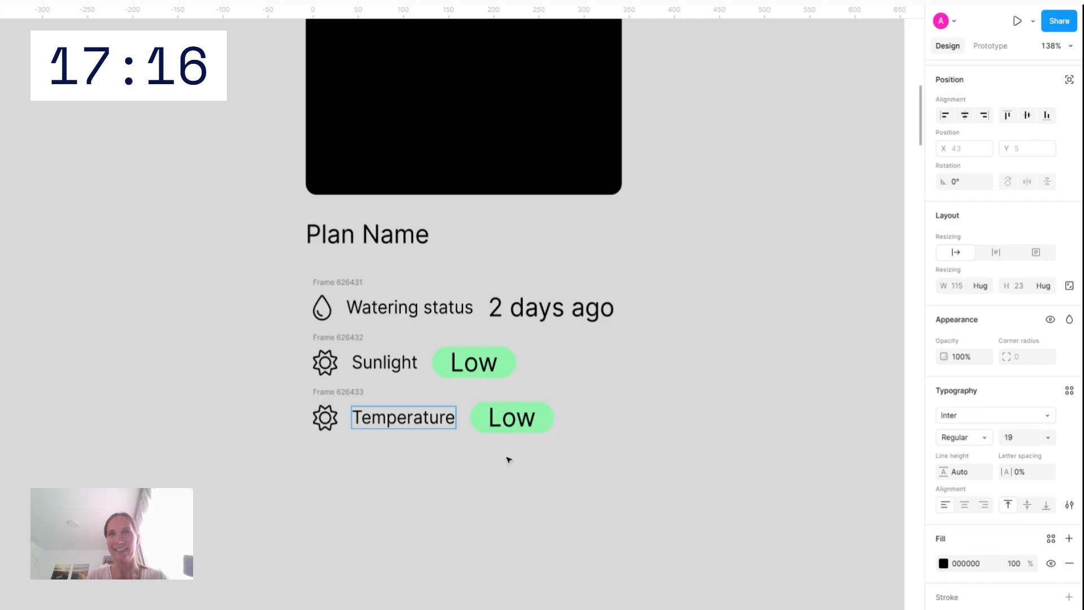
key(Escape)
Replace the "Low" pill in the Temperature row with a copy of the "2 days ago" text reading "+22"
click(548, 303)
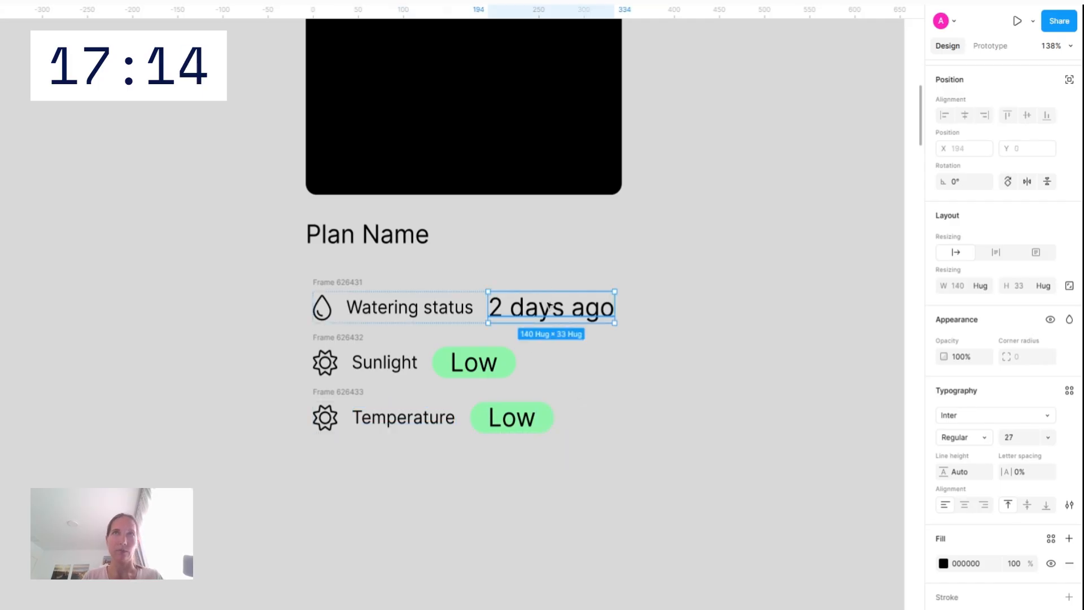
click(530, 421)
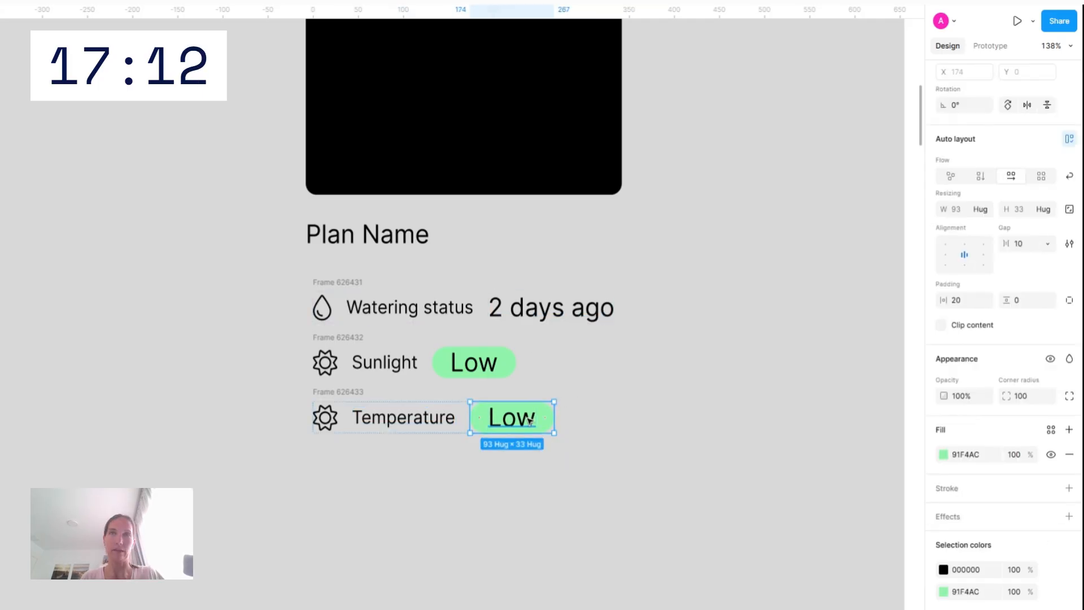
key(ctrl+shift+r)
double_click(524, 422)
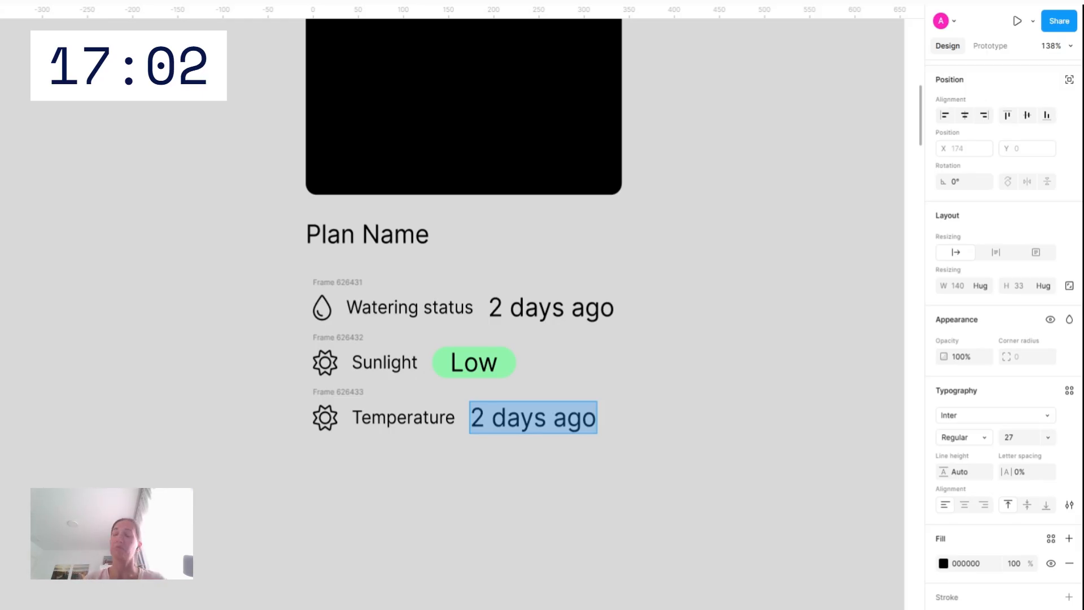
text(+22)
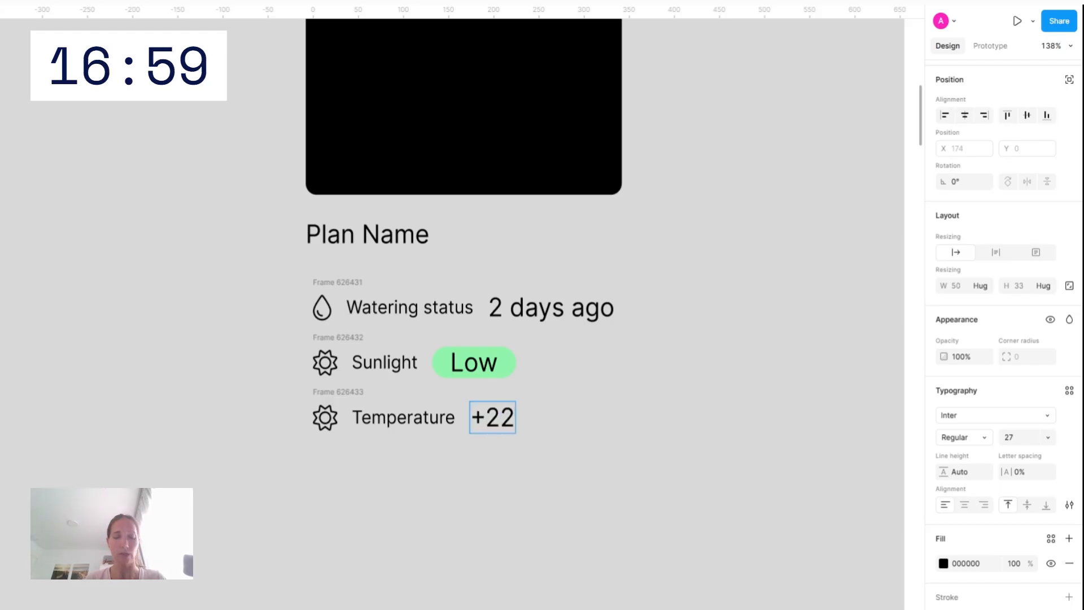
Recolour the "+22" temperature value to blue 2D47C9
key(ctrl+a)
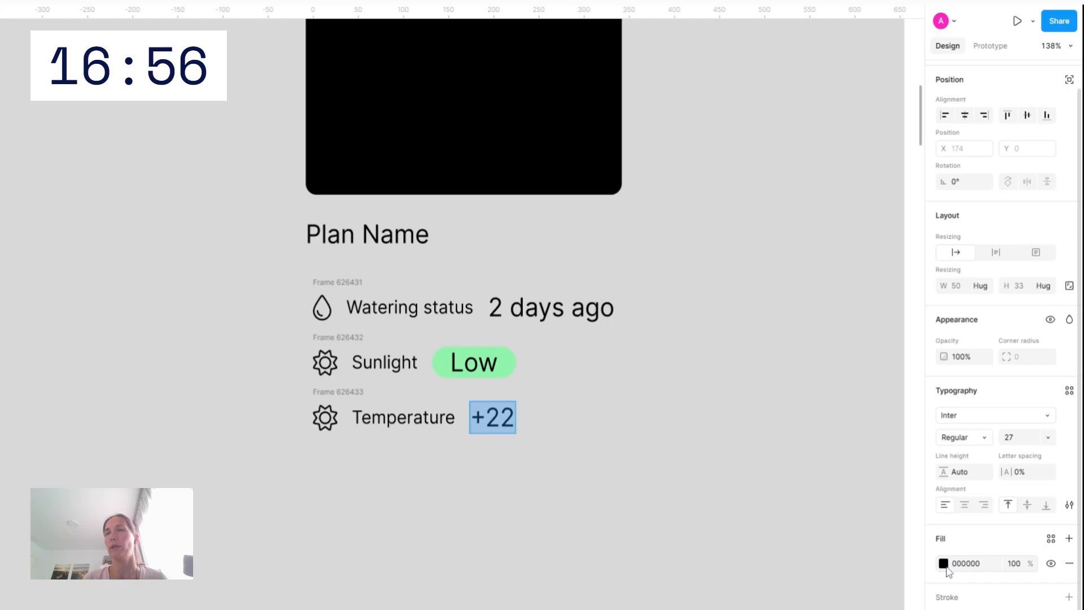
click(944, 563)
click(874, 541)
click(884, 419)
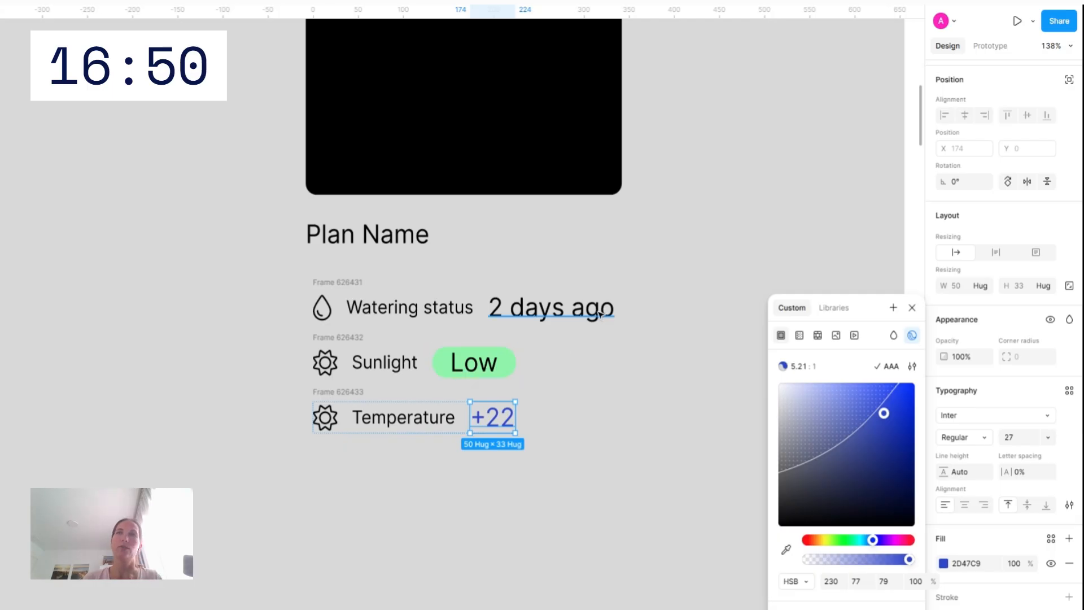
click(663, 449)
Replace the sun icon in the Temperature row with a Font Awesome thermometer icon
scroll(320, 423, down, 2)
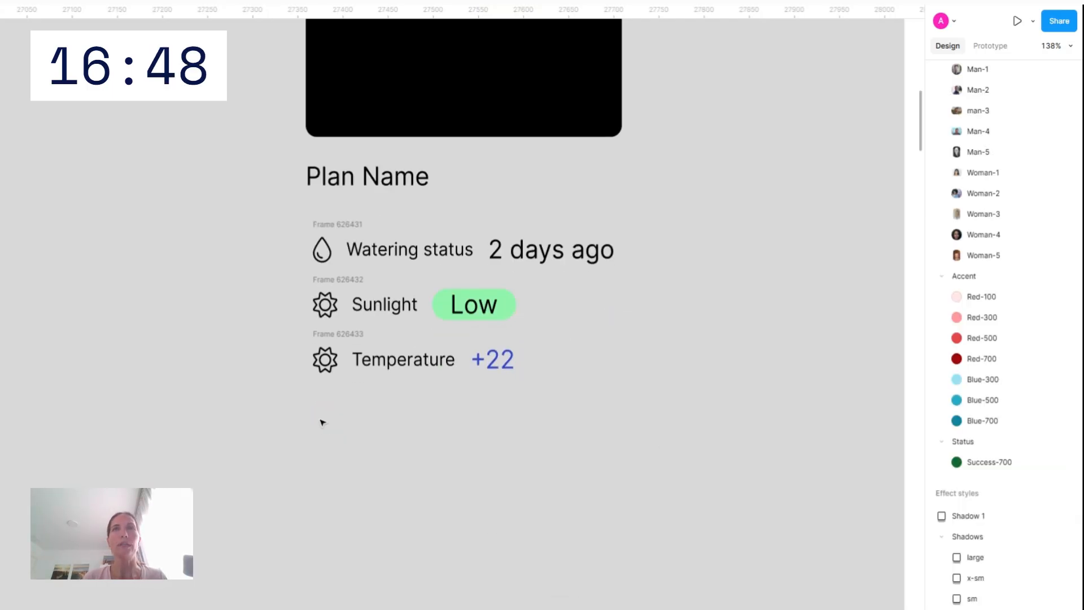
click(319, 369)
double_click(319, 367)
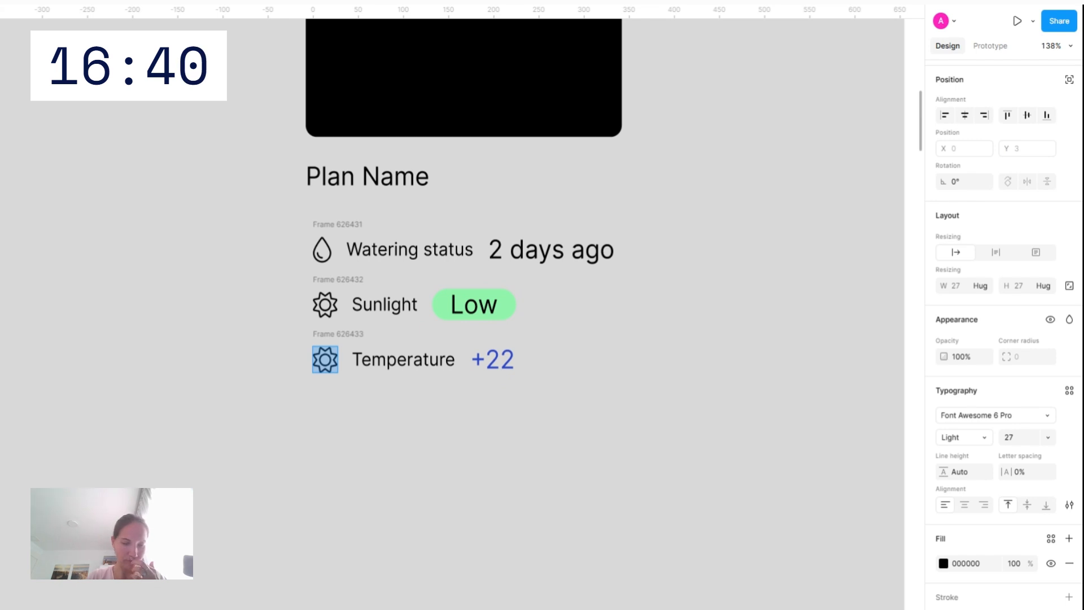
text(termom)
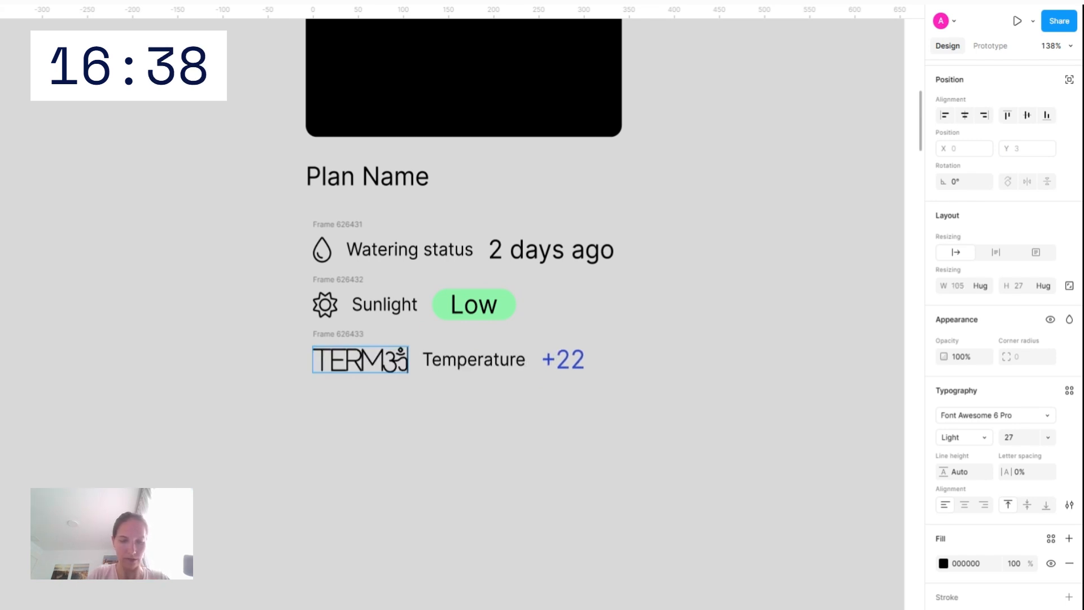
text(etre)
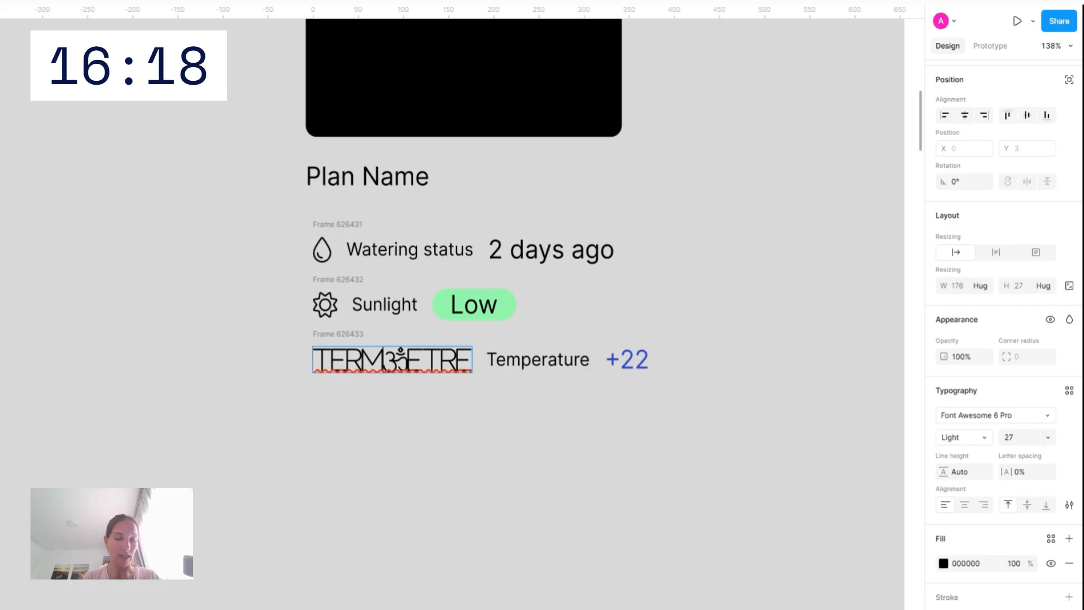
key(Escape)
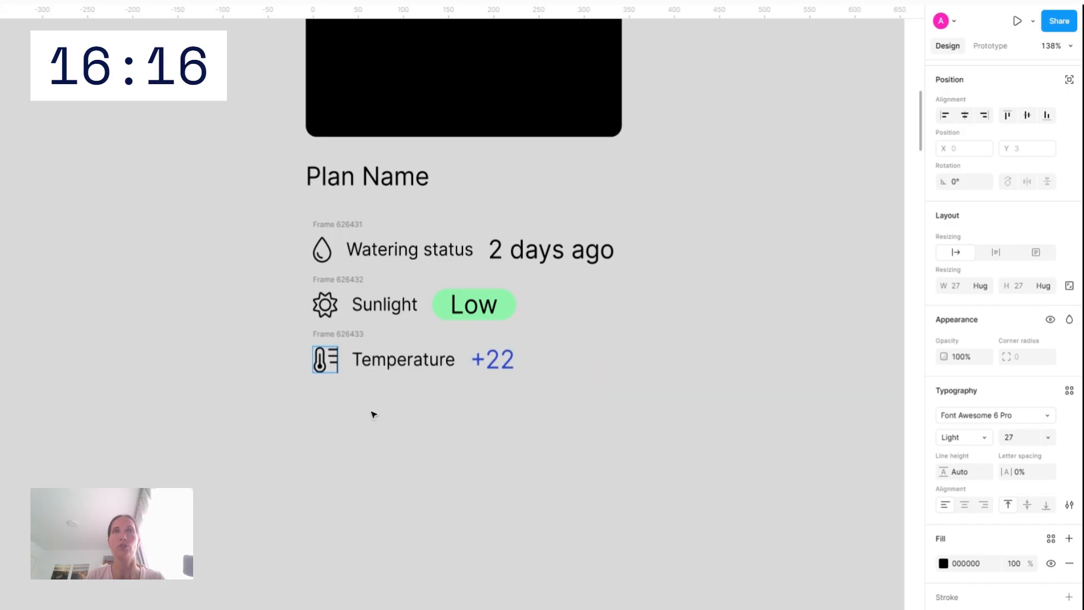
scroll(381, 209, down, 5)
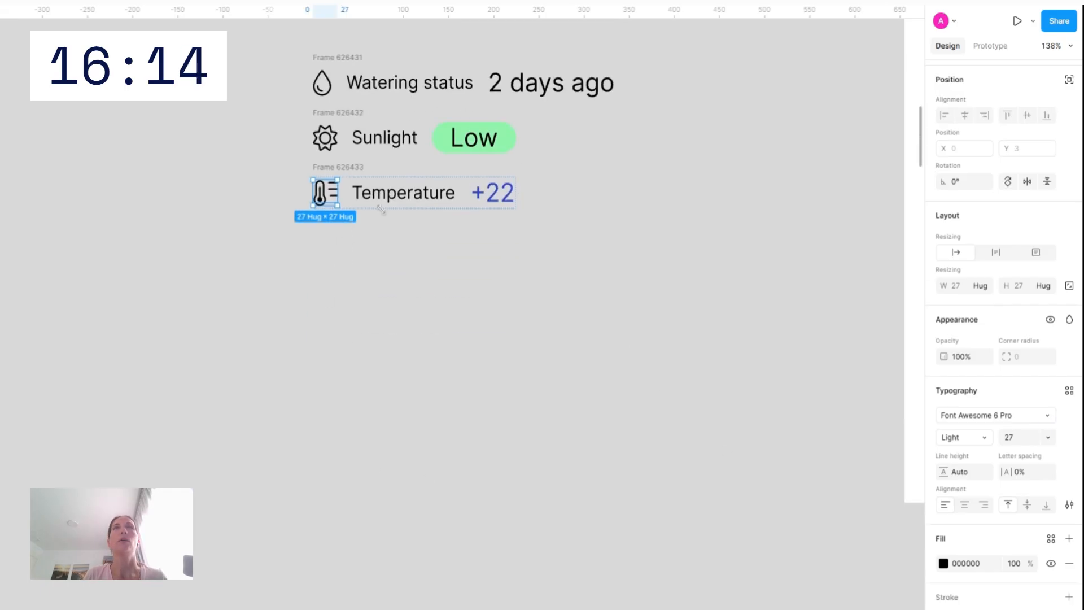
Duplicate the Temperature row below itself and replace the copy's thermometer icon with the Font Awesome "bolt" icon
click(341, 168)
drag(346, 181, 350, 235)
scroll(530, 229, down, 5)
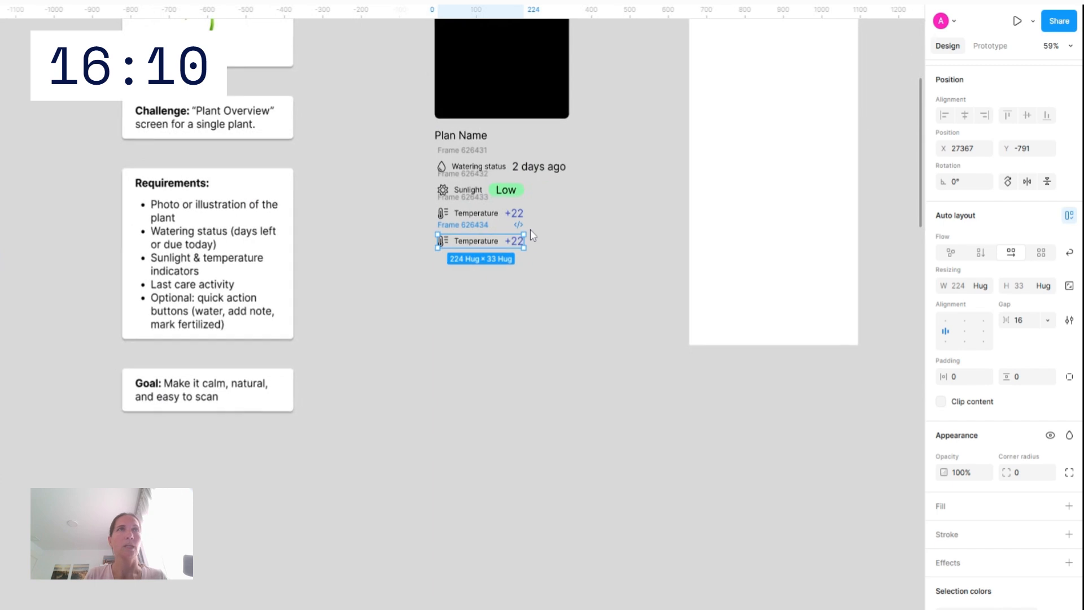
scroll(530, 229, up, 5)
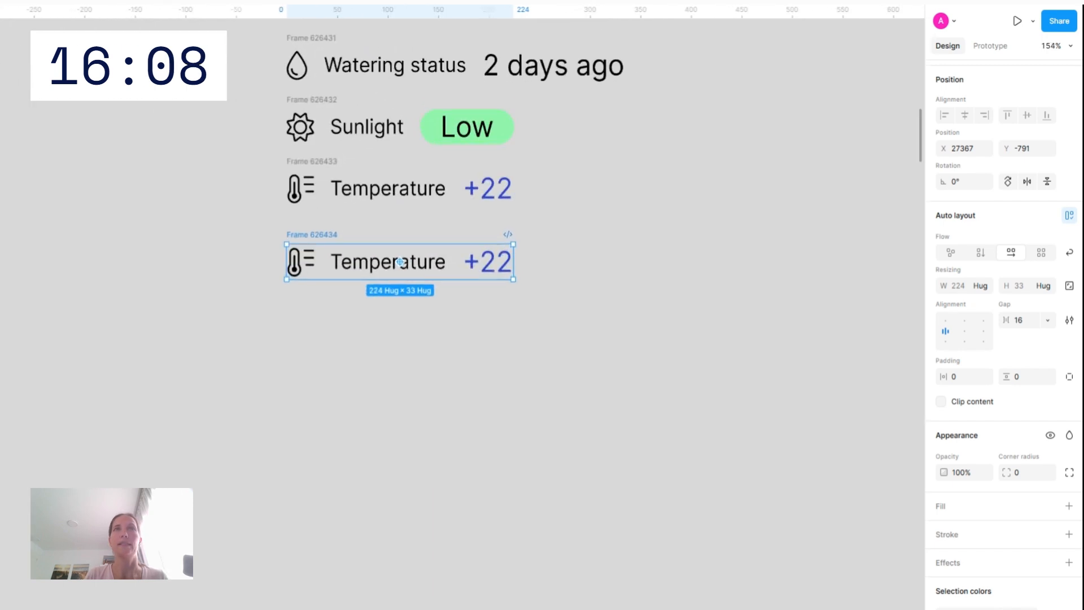
scroll(400, 262, left, 4)
click(401, 261)
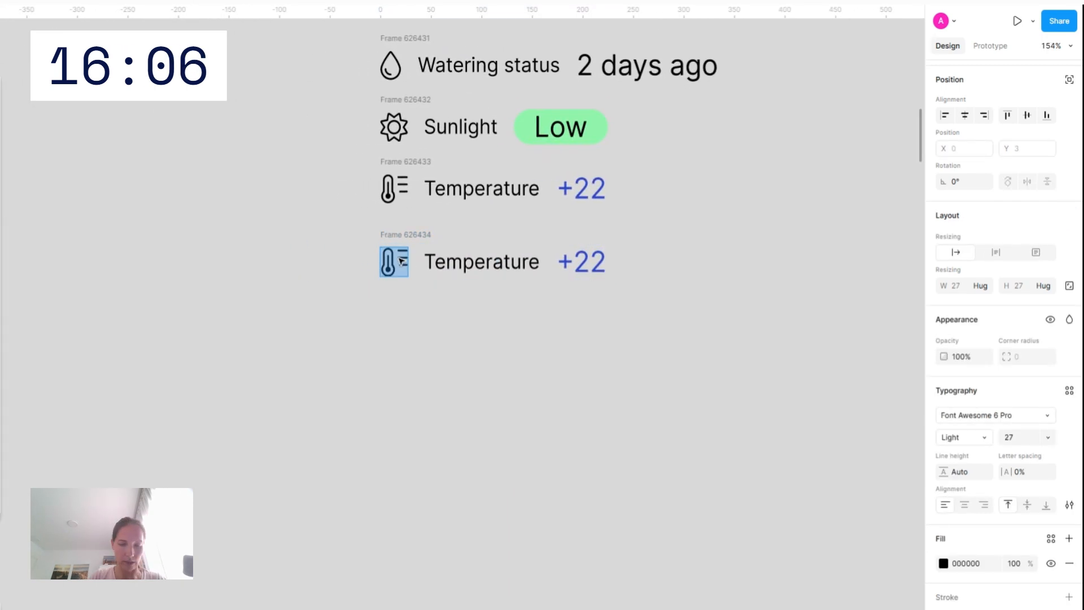
text(bolt)
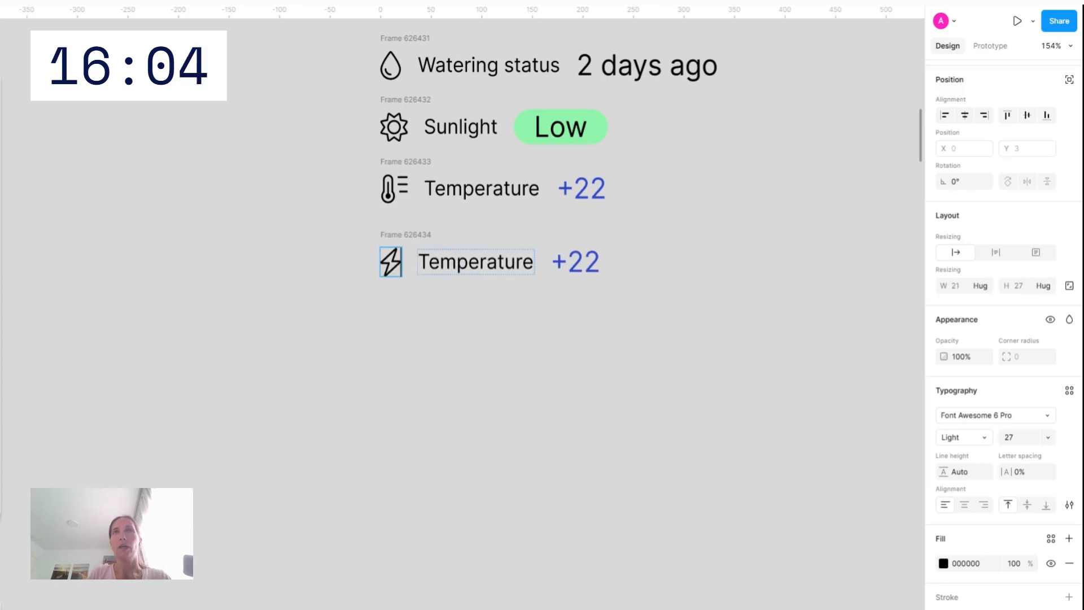
key(Escape)
Change the label of the bolt-icon row to "Last activity"
key(Tab)
key(Return)
text(Last a)
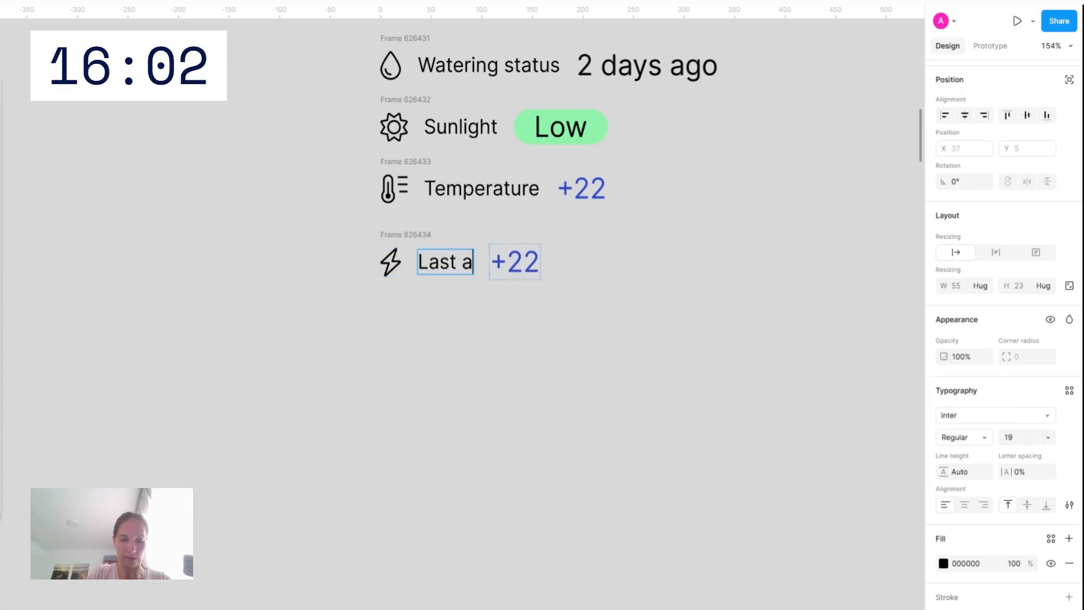
text(ctivity)
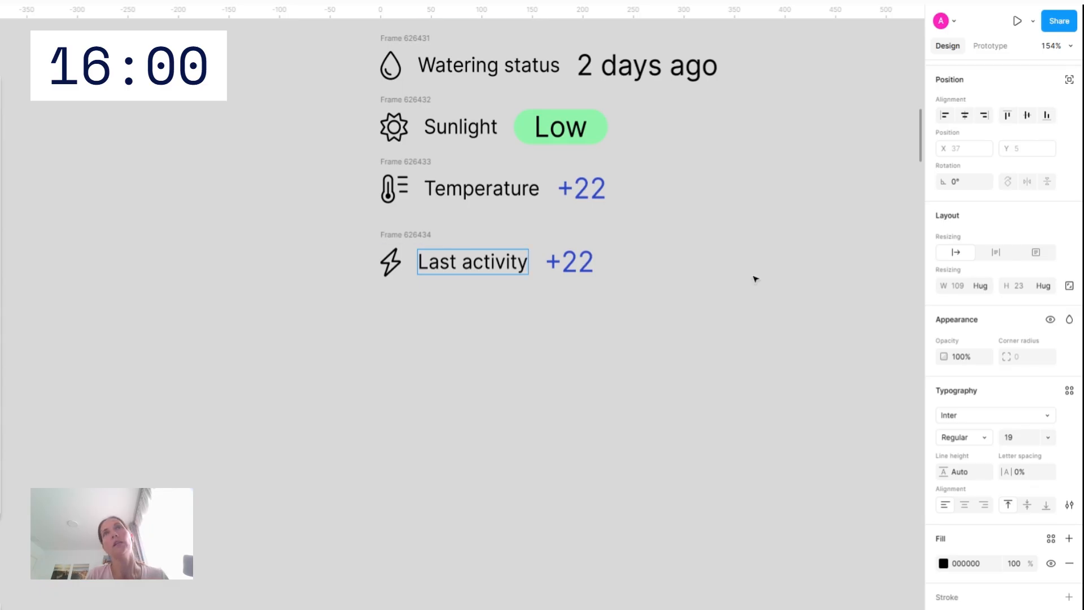
key(Escape)
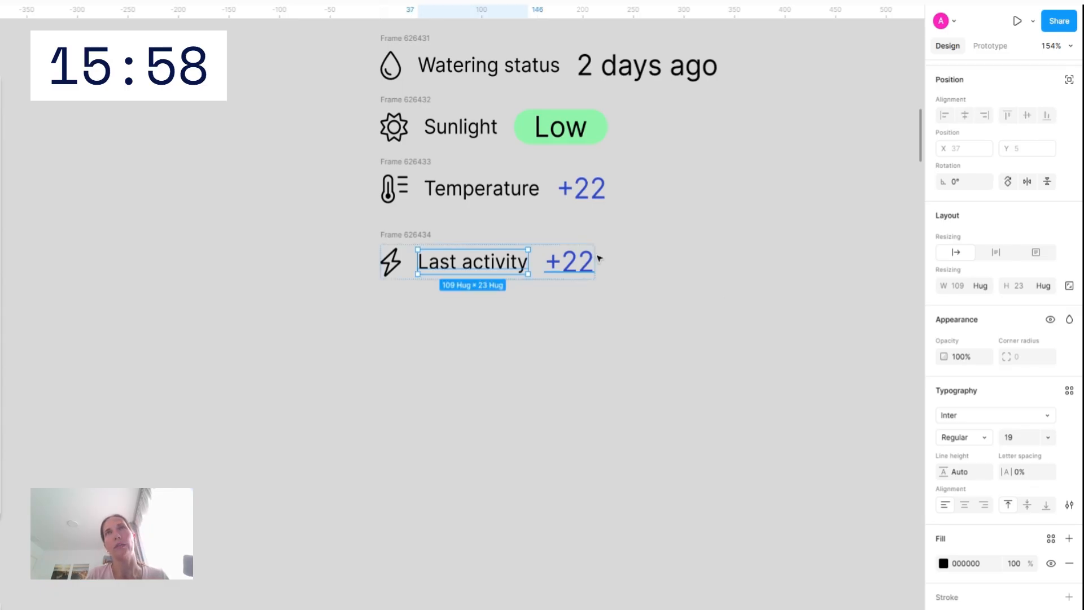
click(680, 260)
scroll(680, 259, down, 3)
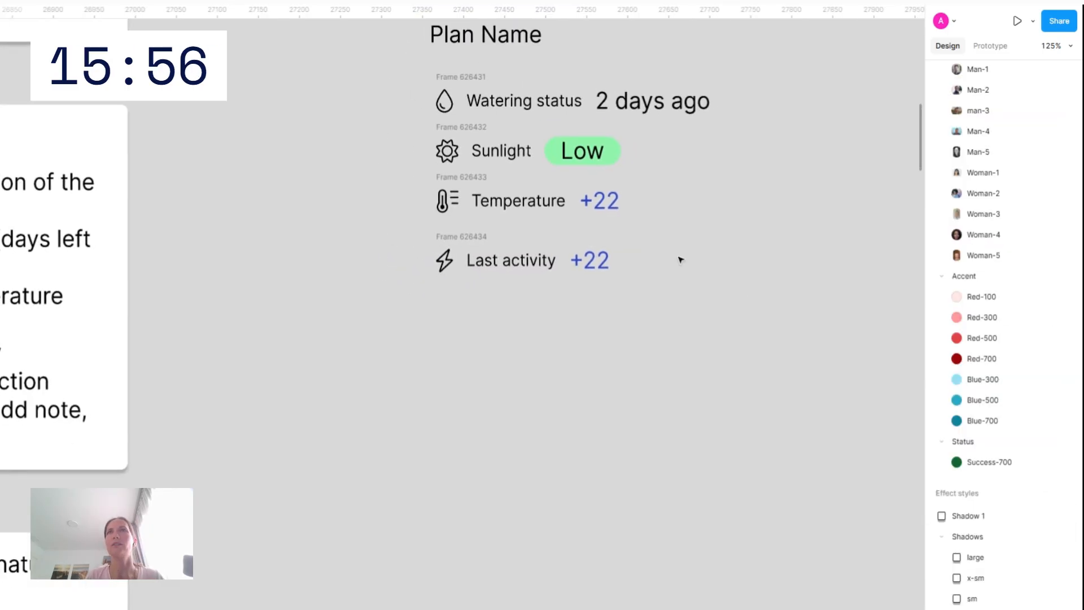
Replace the "+22" value in the Last activity row with "Watering"
double_click(590, 261)
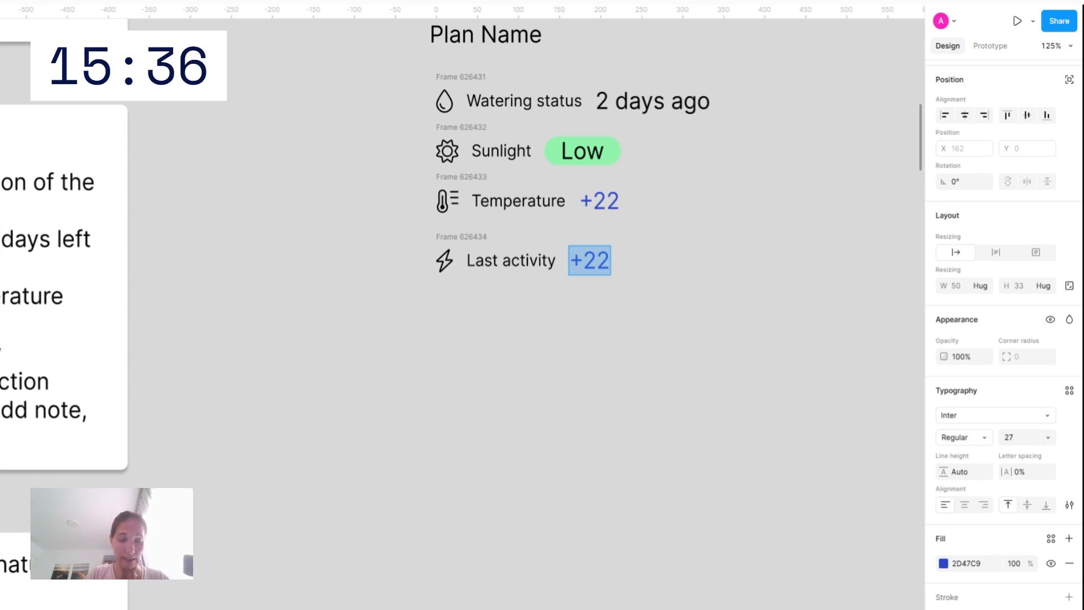
text(Water)
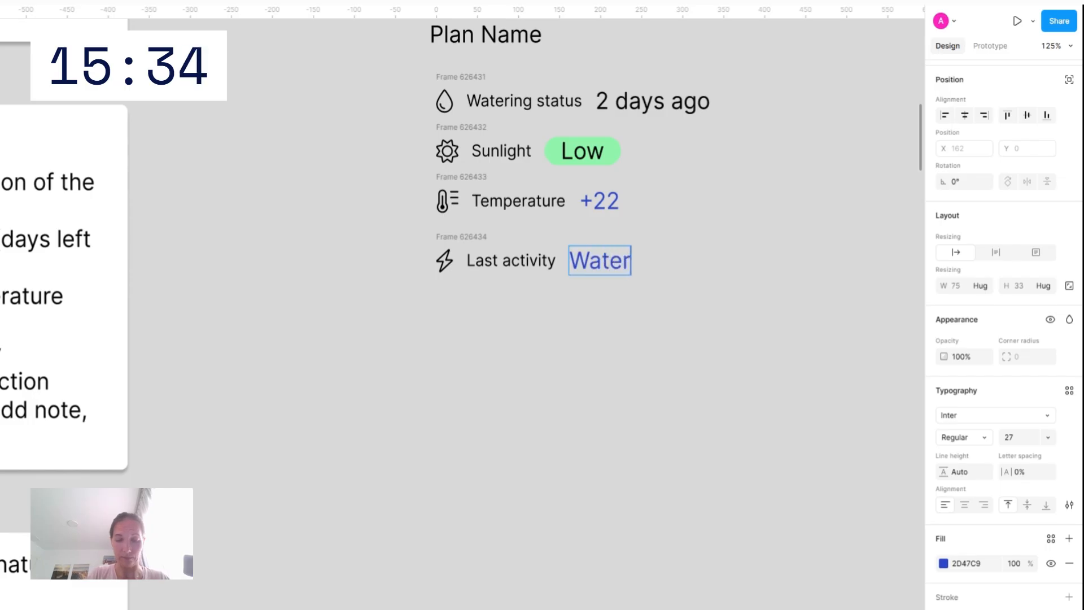
text(ing)
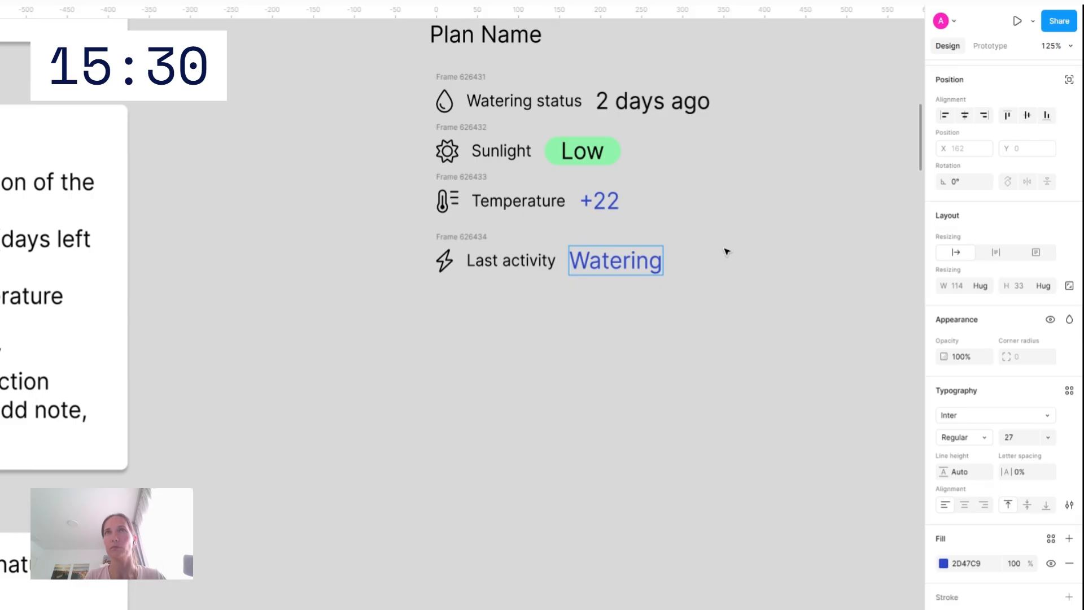
key(Escape)
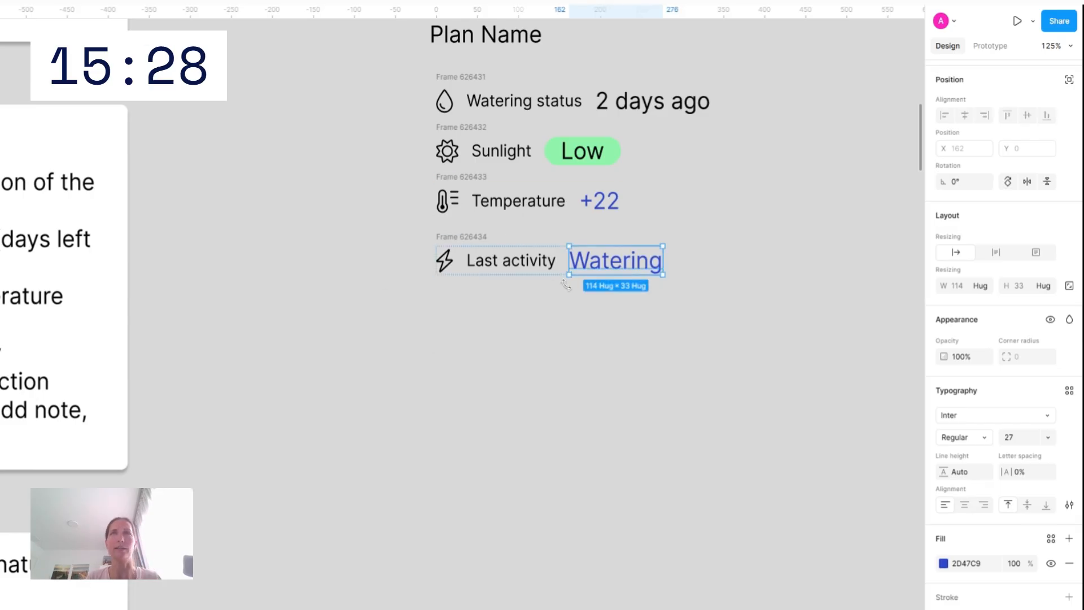
scroll(827, 305, down, 2)
scroll(826, 305, up, 1)
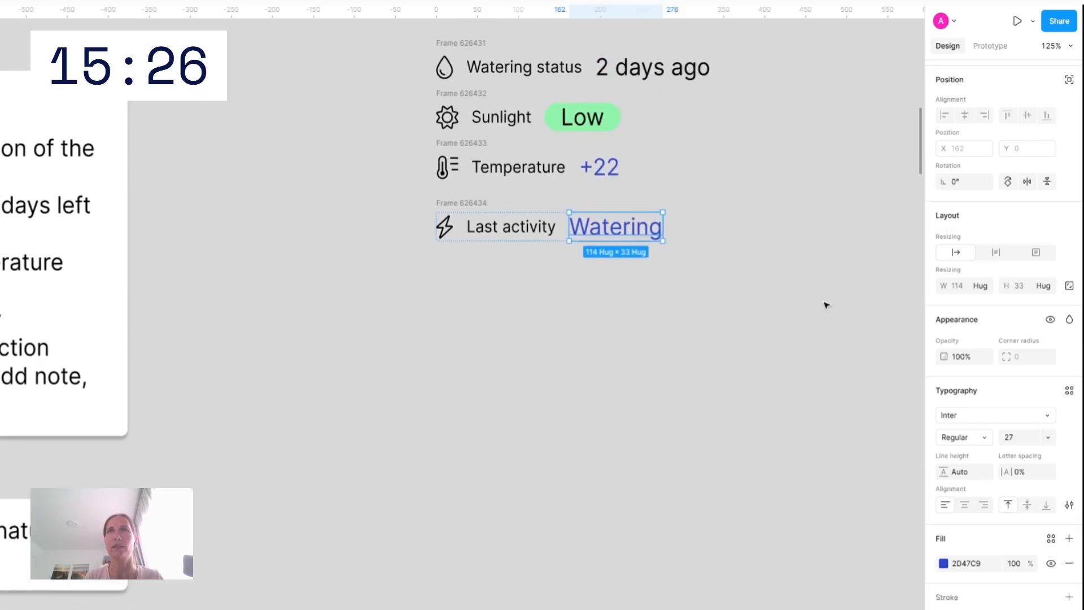
scroll(654, 227, down, 1)
scroll(654, 228, down, 3)
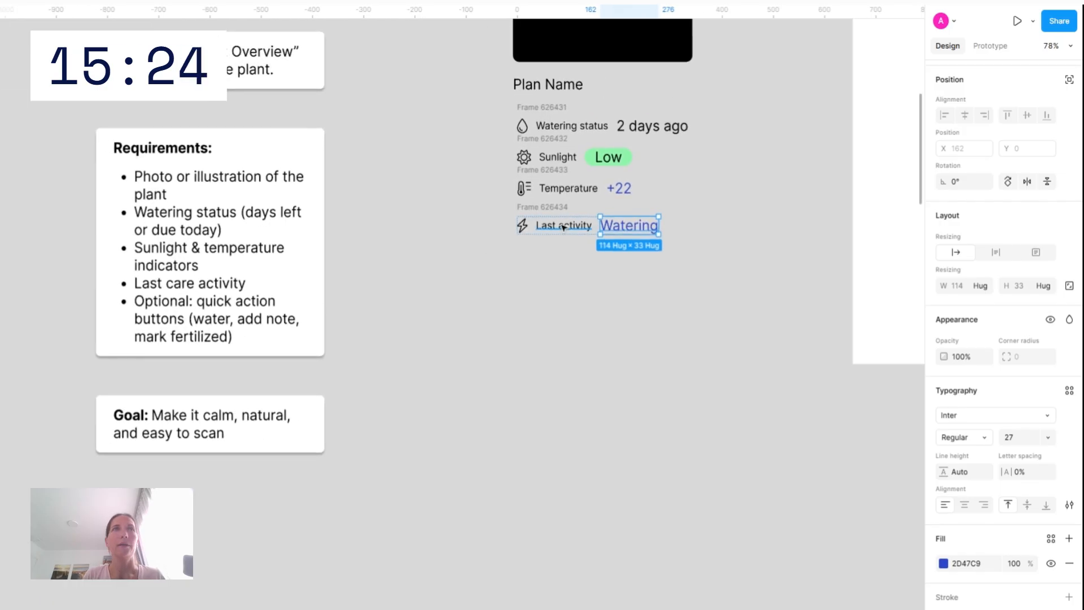
click(577, 252)
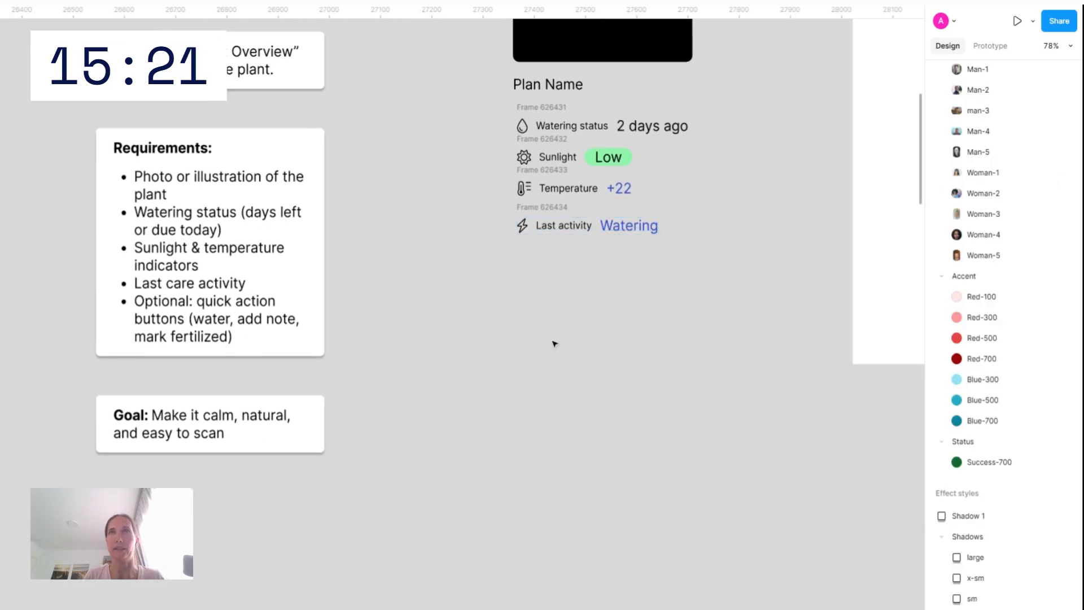
Duplicate the Watering status row below the list and delete the copy's label and value, keeping only the drop icon
click(539, 118)
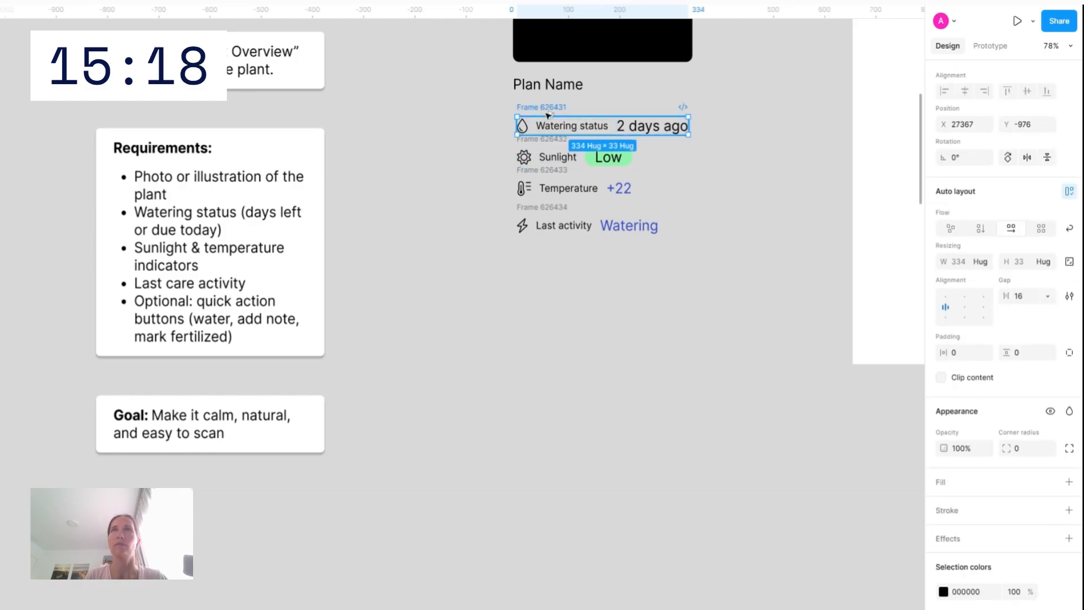
drag(548, 114, 544, 296)
double_click(577, 312)
shift+click(645, 316)
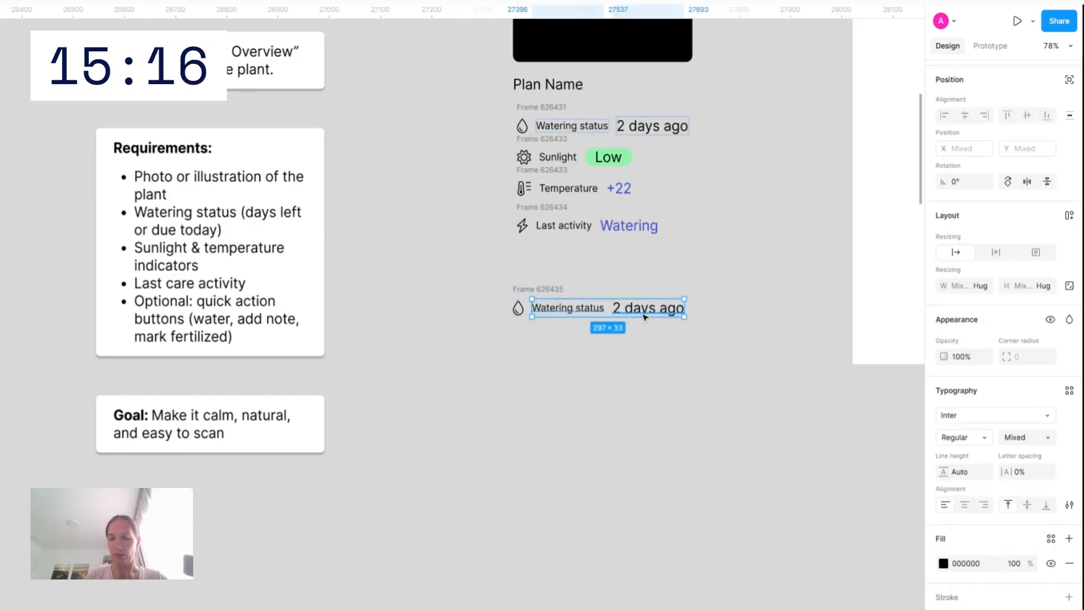
key(Delete)
Set the horizontal and vertical padding of the drop icon's frame to 12
click(518, 307)
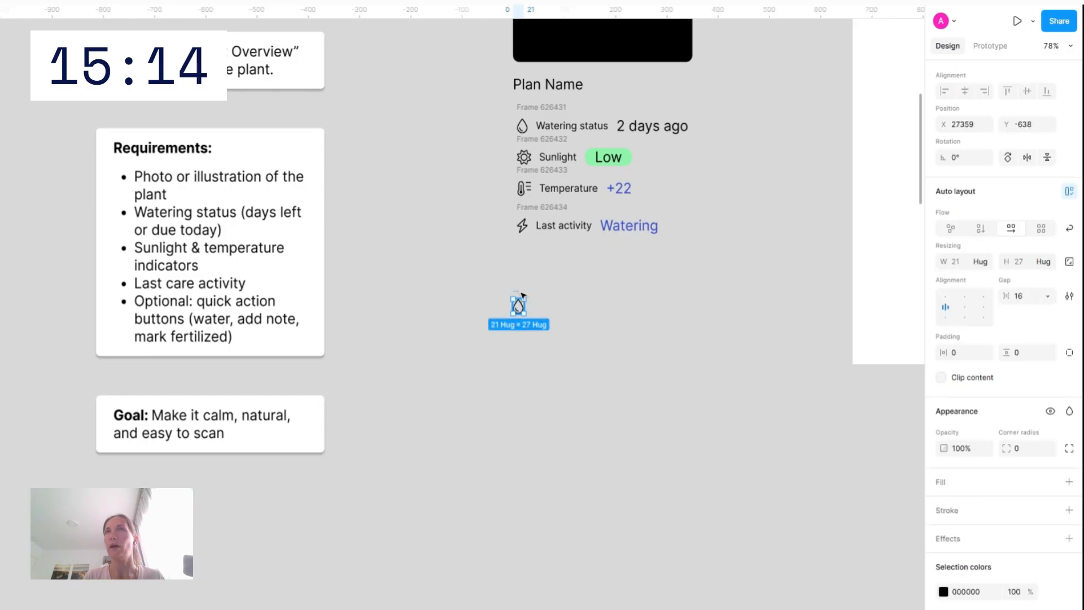
click(968, 352)
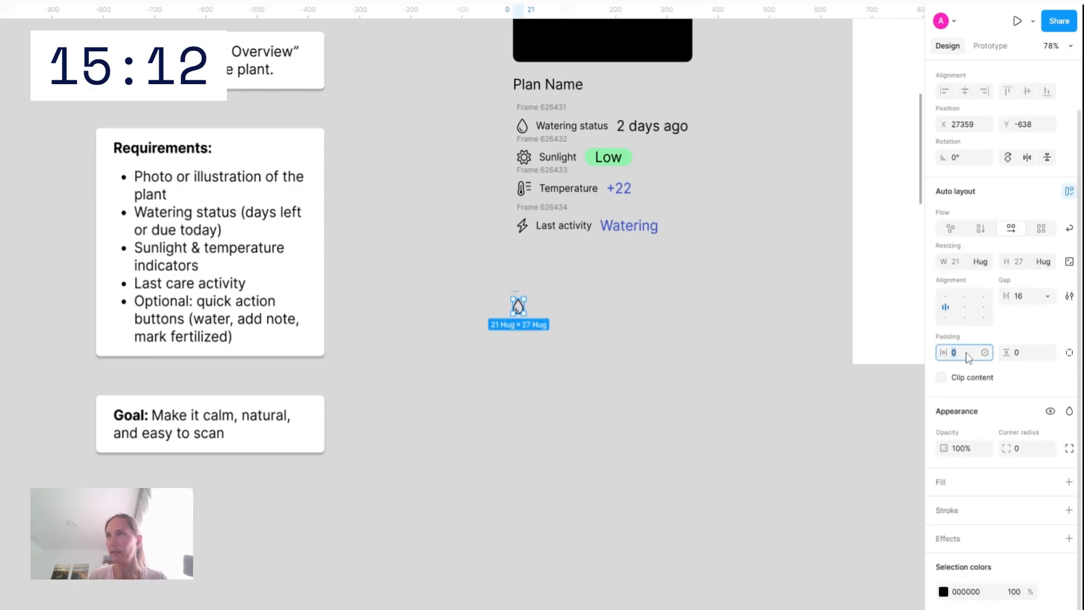
text(12)
click(1019, 354)
text(12)
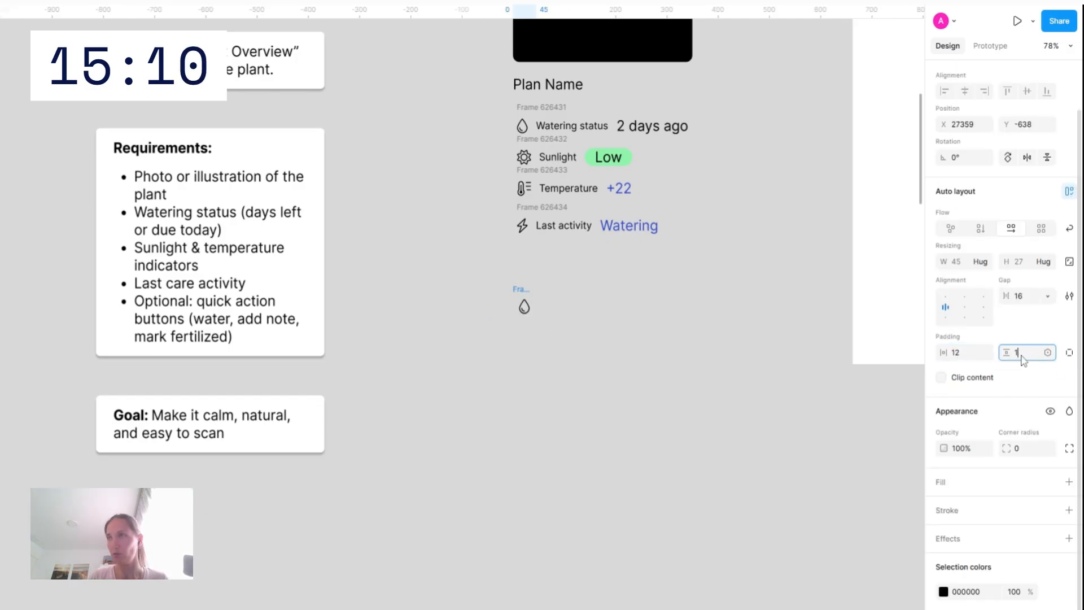
key(Return)
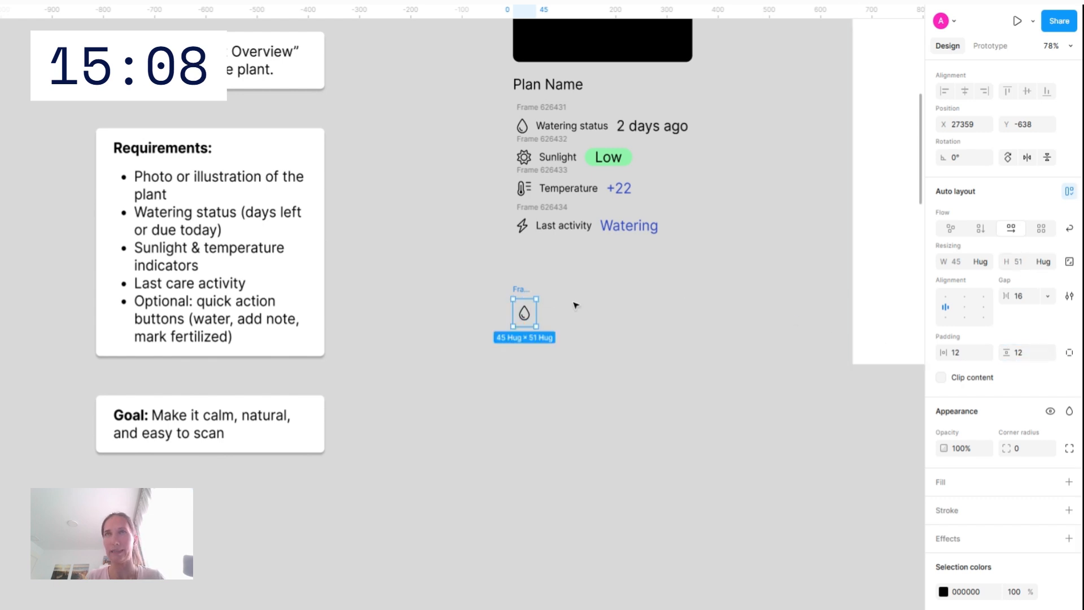
Shift the drop icon's frame slightly and give it a white FFFFFF fill
scroll(576, 305, up, 5)
drag(455, 289, 471, 274)
click(1025, 454)
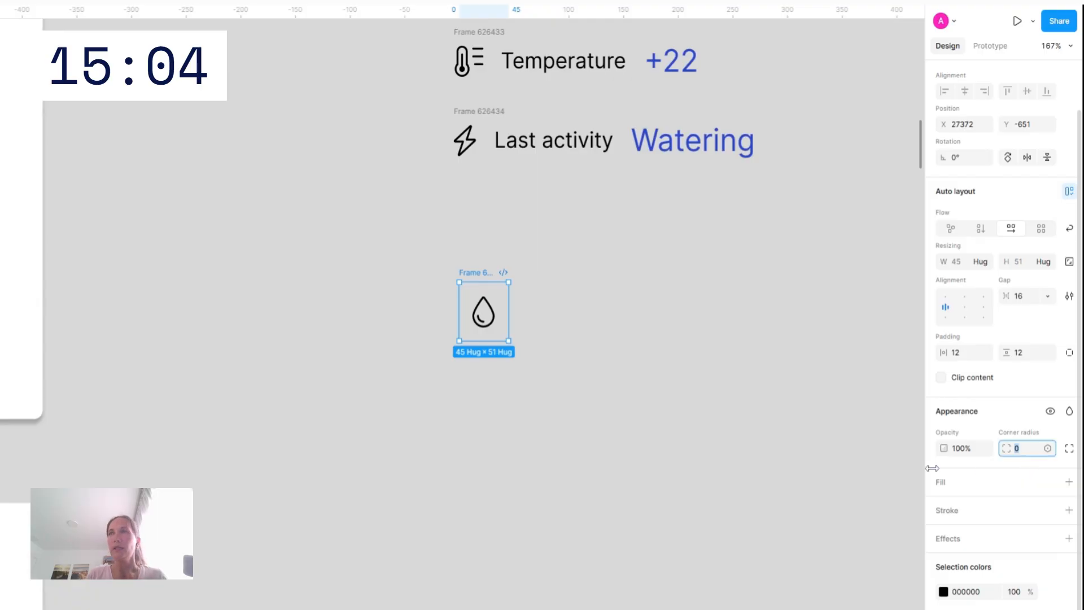
click(1069, 482)
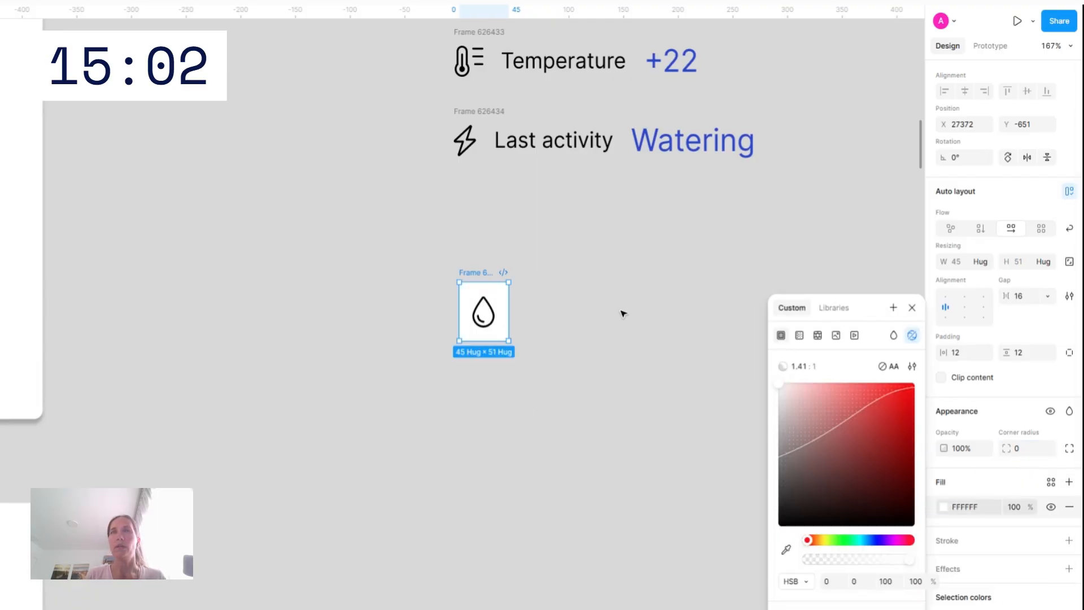
Replace the drop icon in the white button with the Font Awesome "water" icon
scroll(622, 310, down, 5)
double_click(544, 313)
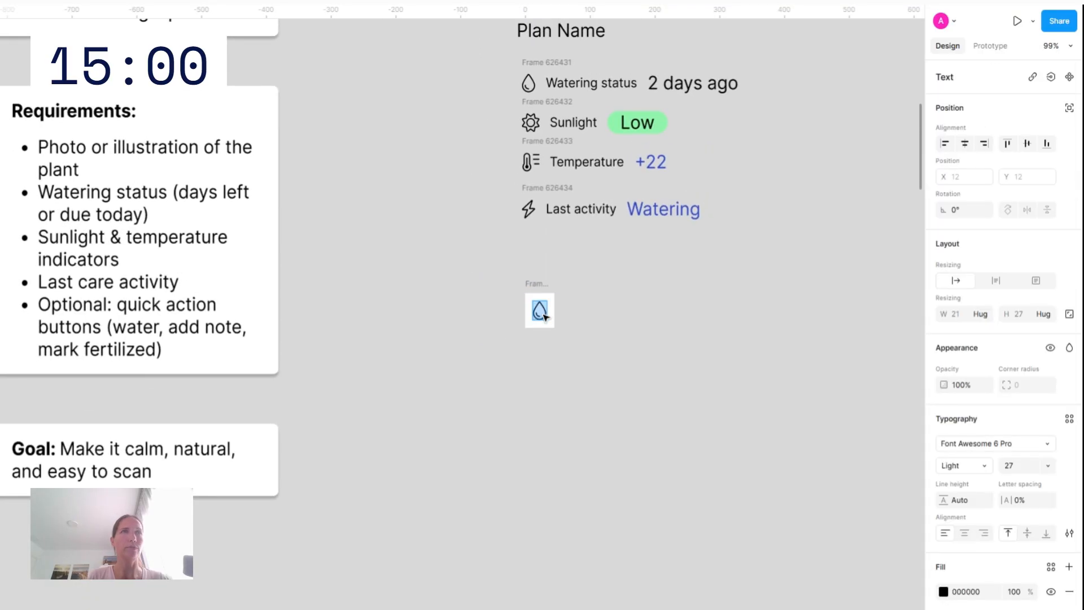
text(water)
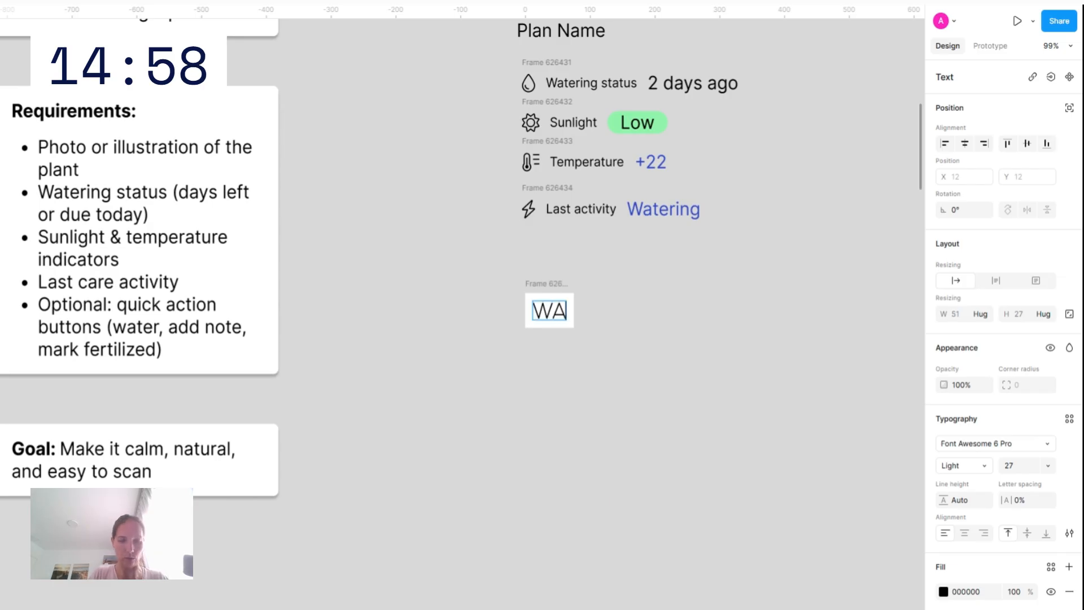
key(Escape)
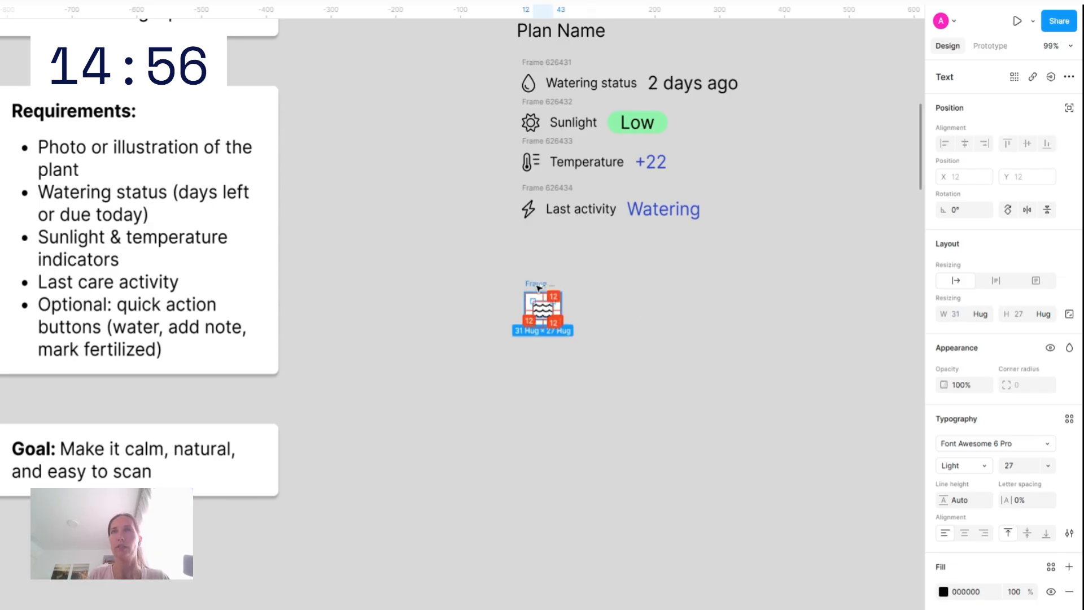
Duplicate the water button beside itself and change the copy's icon to the Font Awesome "note-sticky" icon
drag(542, 284, 593, 286)
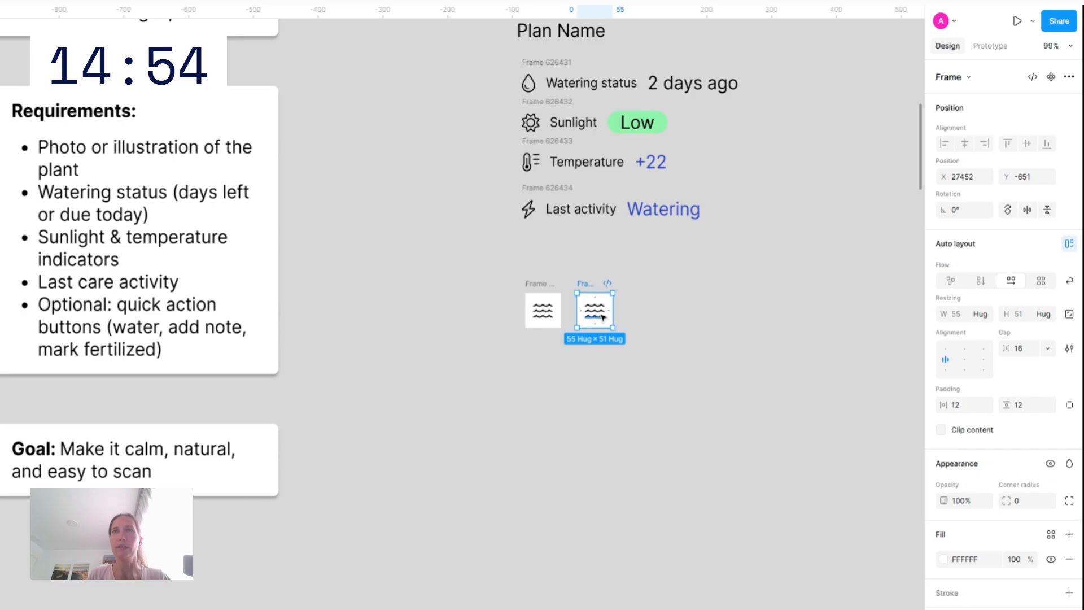
double_click(603, 318)
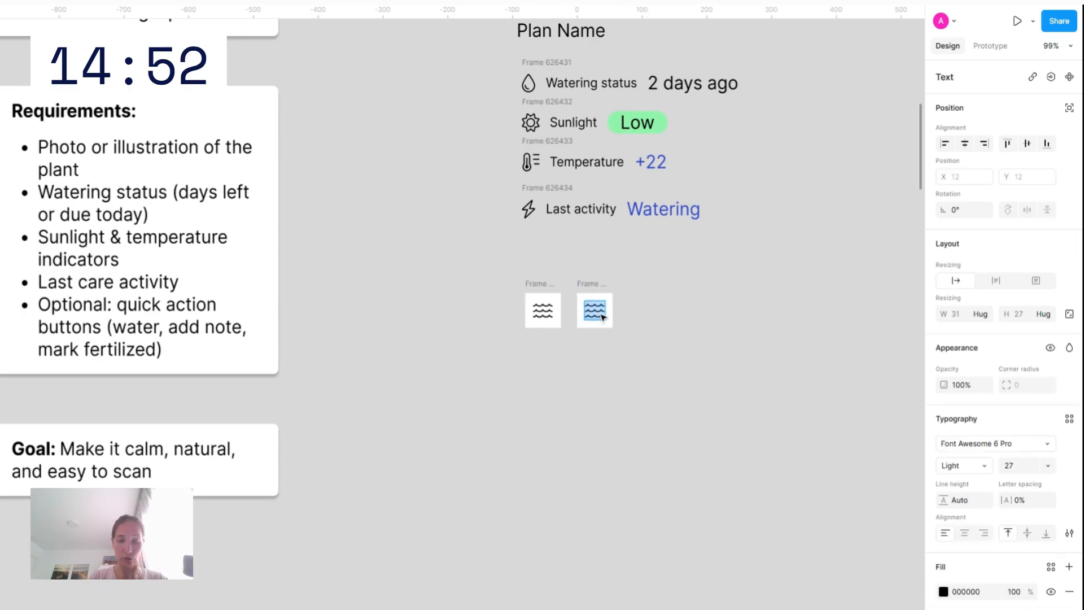
text(note-s)
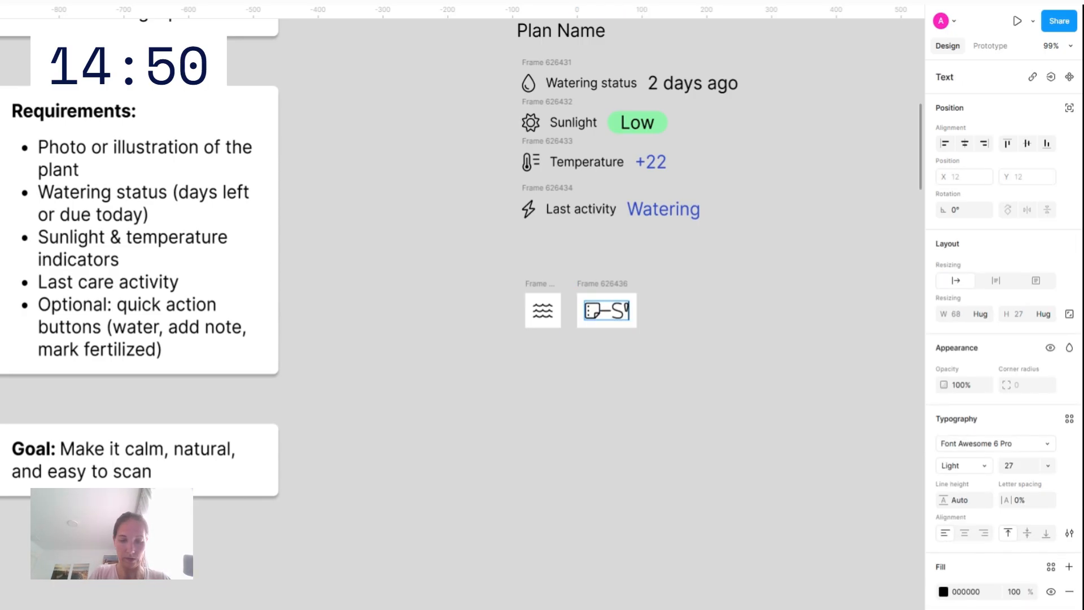
text(ticky)
key(Escape)
Duplicate the note button beside itself and change the copy's icon to the Font Awesome "seedling" icon
drag(593, 284, 651, 285)
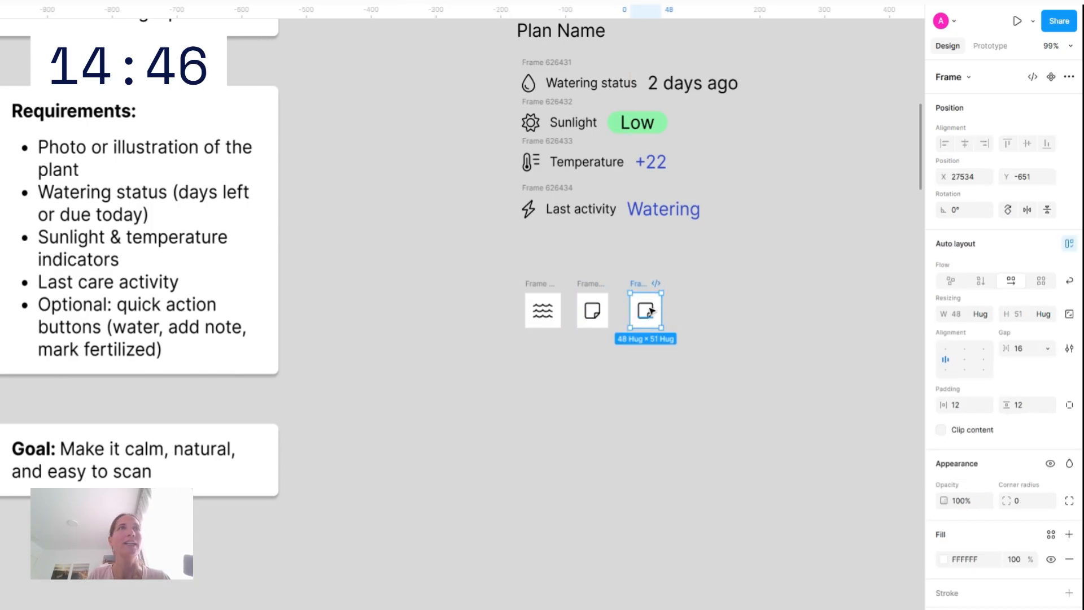
double_click(651, 311)
text(plant)
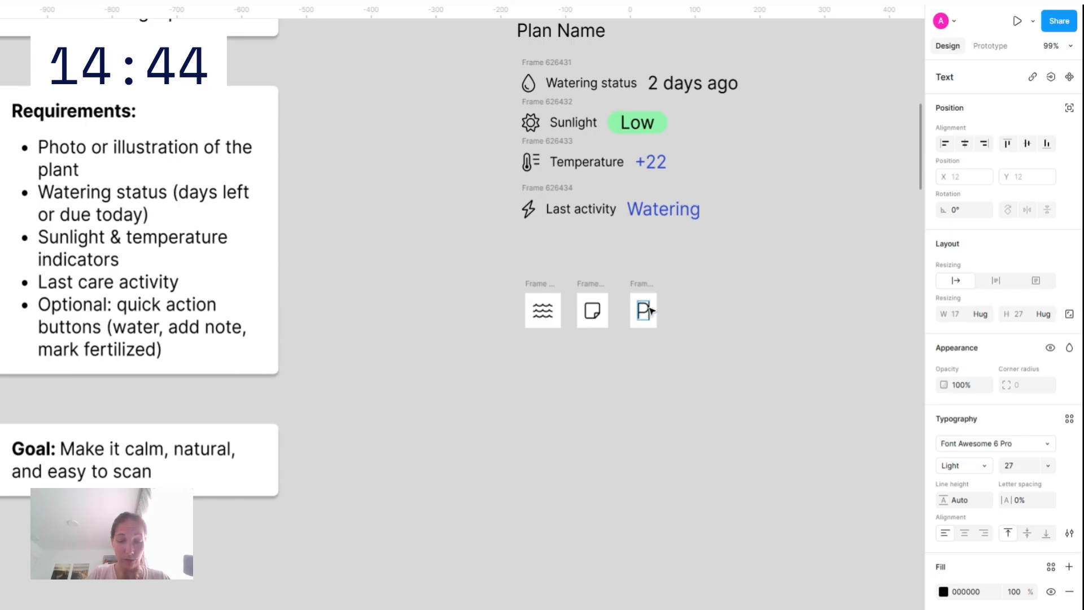
key(ctrl+a)
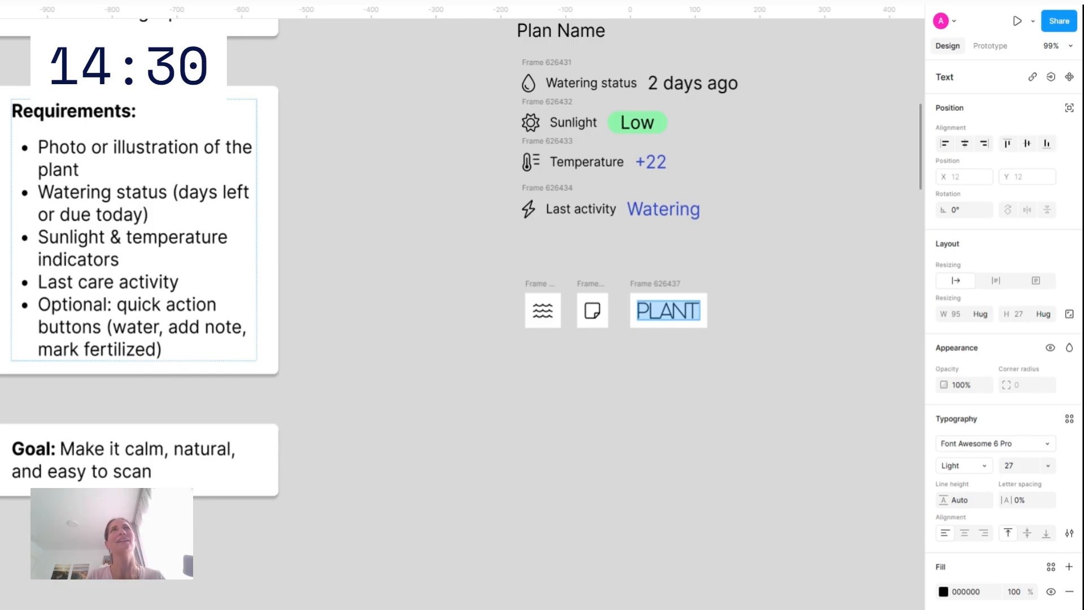
text(seedling)
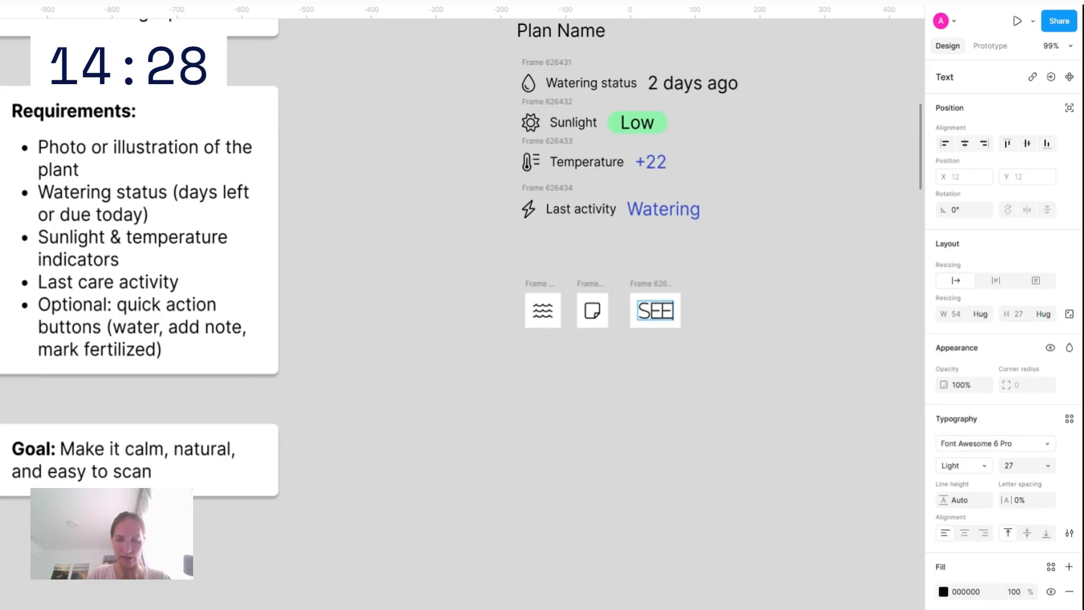
key(Escape)
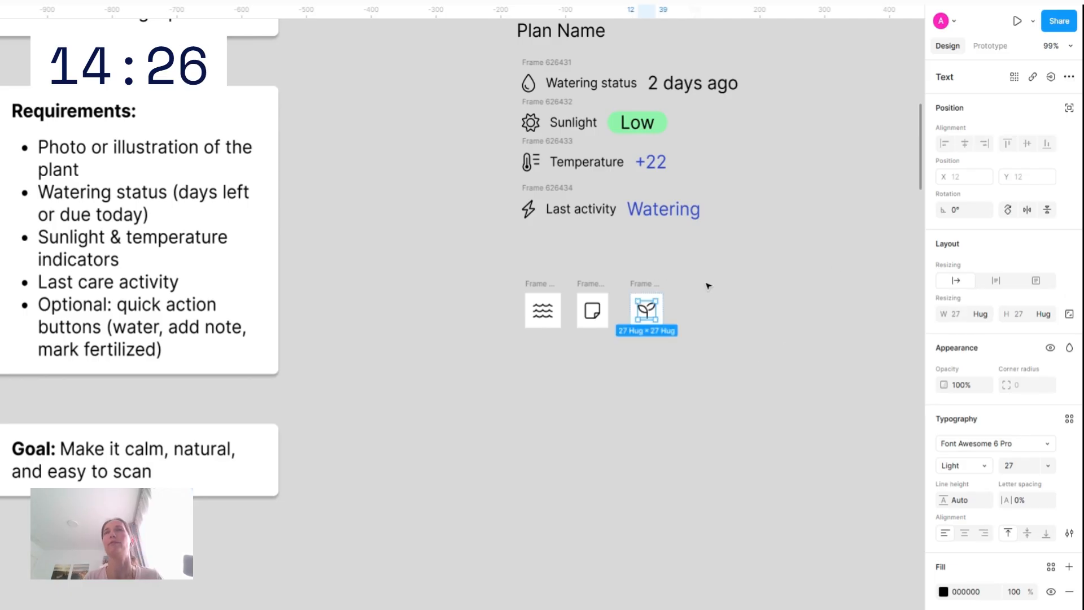
click(805, 310)
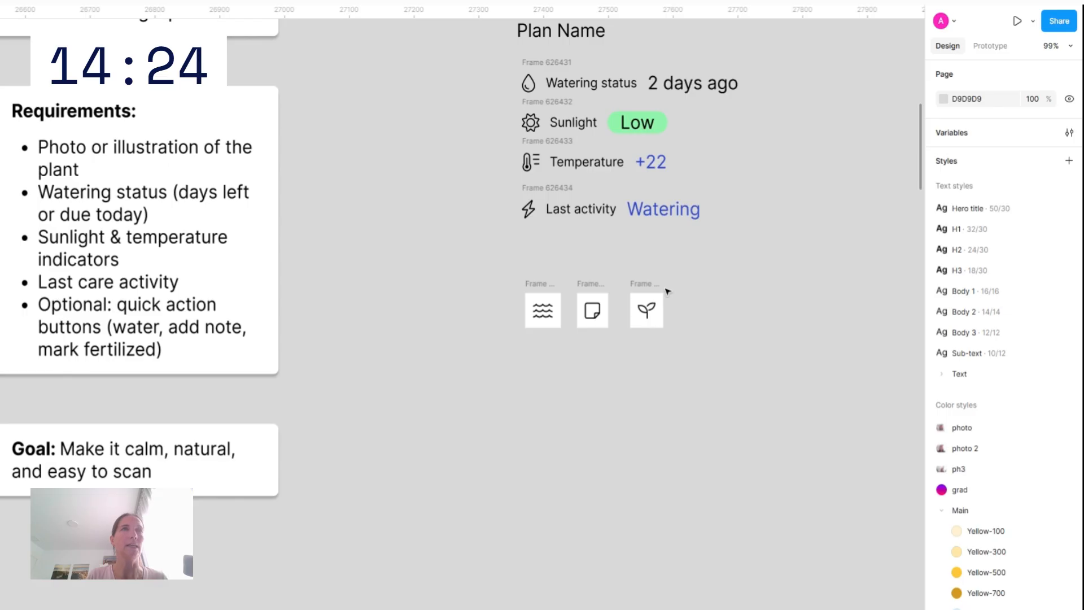
Wrap the four status rows, from watering status to last activity, in one vertical auto layout frame
scroll(579, 436, down, 5)
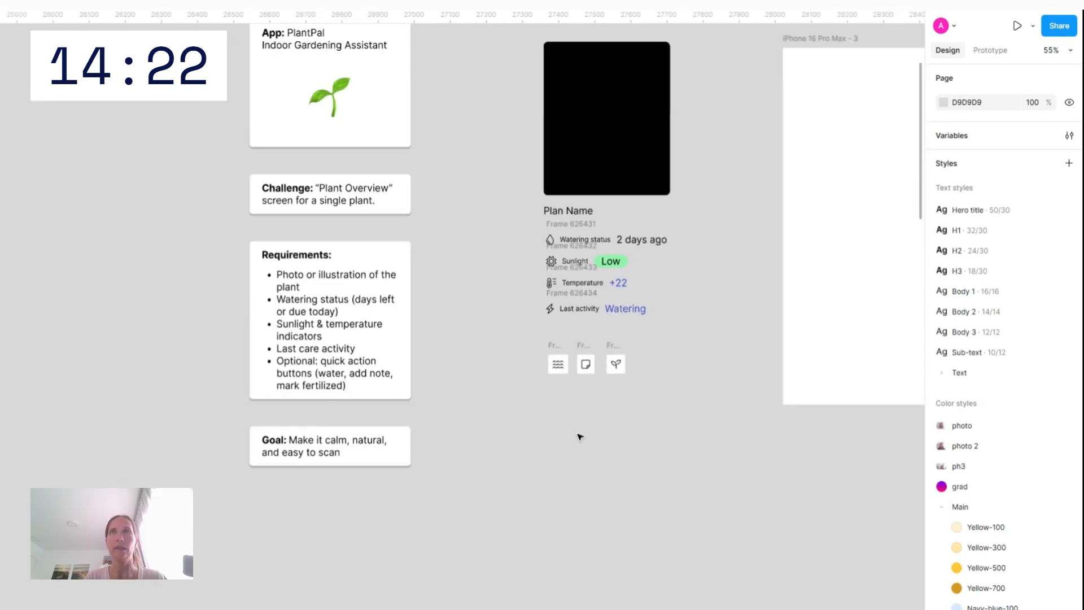
scroll(580, 437, up, 5)
scroll(580, 437, down, 4)
scroll(580, 438, right, 4)
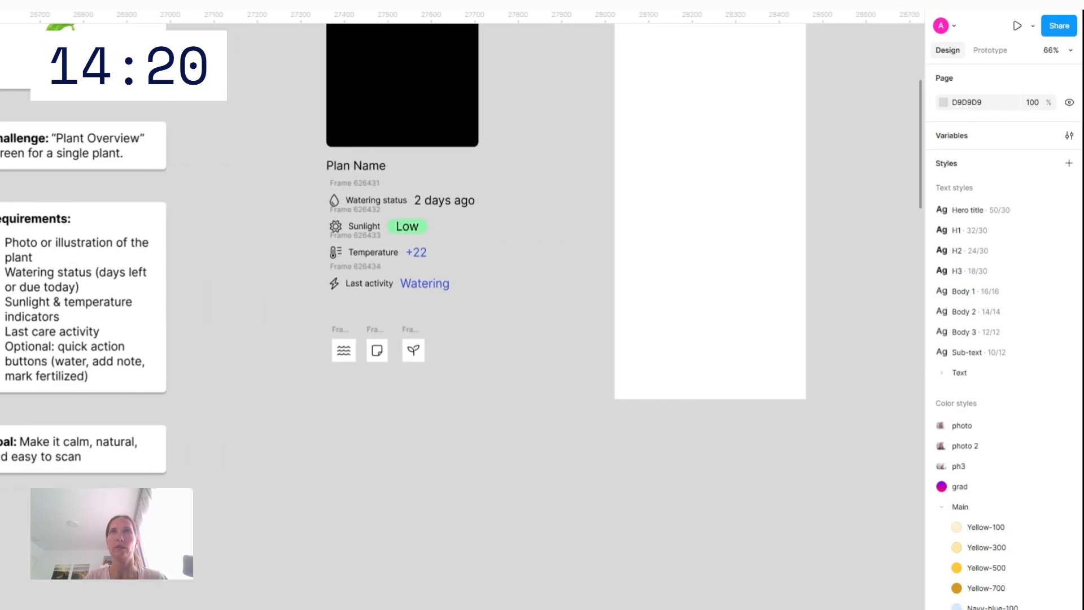
scroll(288, 145, up, 5)
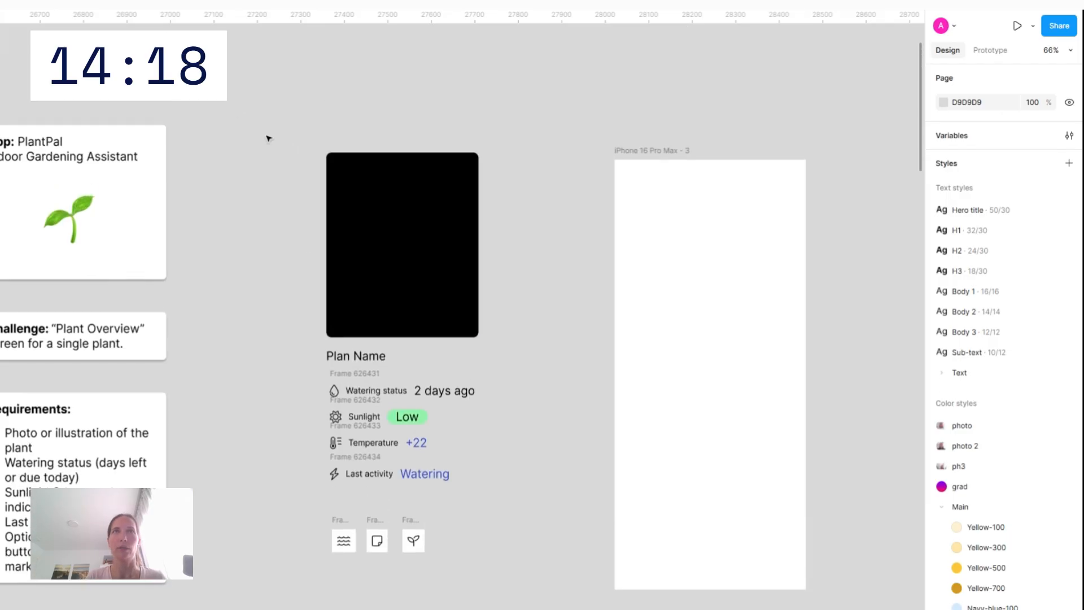
drag(268, 137, 544, 607)
click(514, 466)
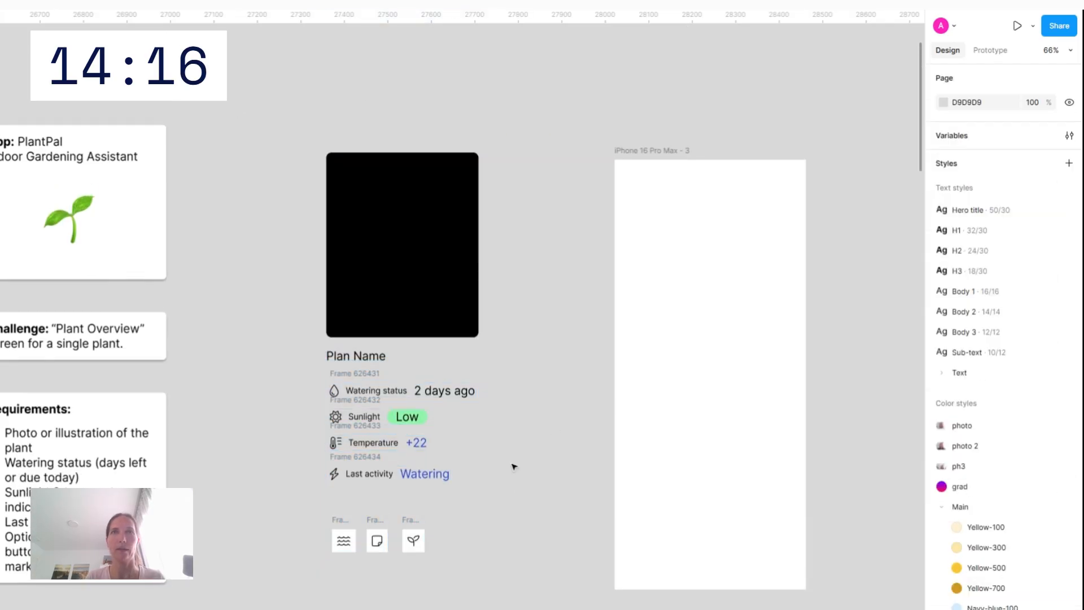
drag(518, 503, 311, 382)
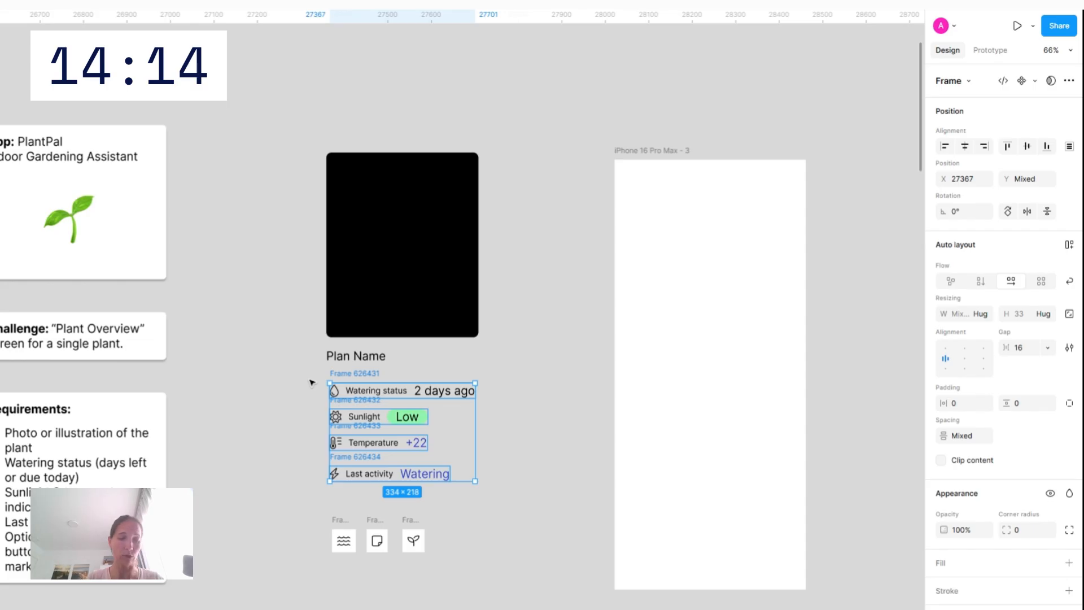
key(shift+a)
click(284, 521)
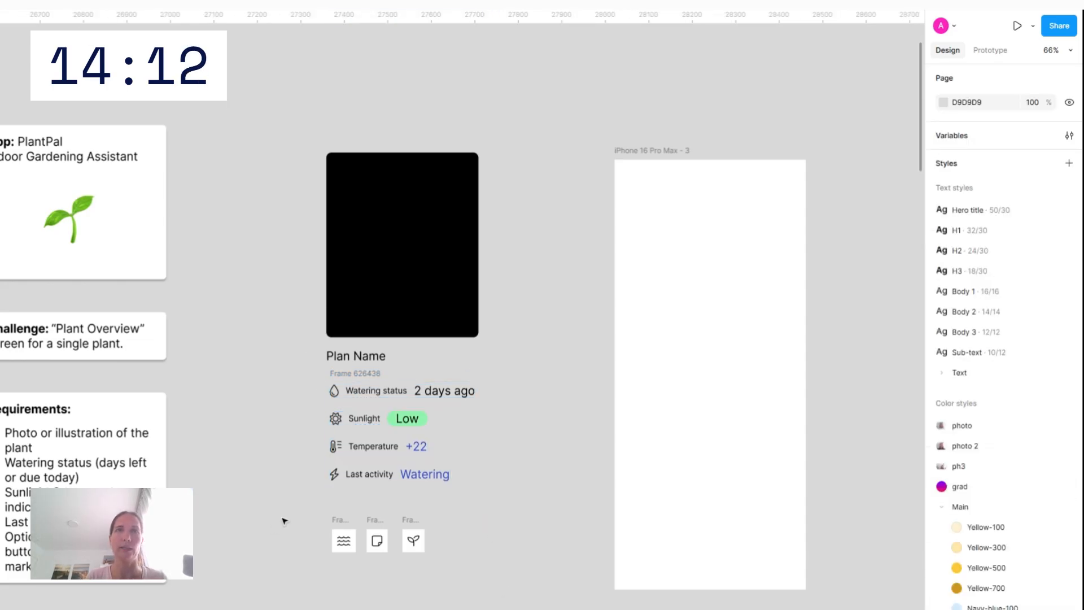
Wrap the three quick action buttons in one auto layout frame and the photo placeholder with the plant name in another
drag(327, 509, 501, 586)
key(shift+a)
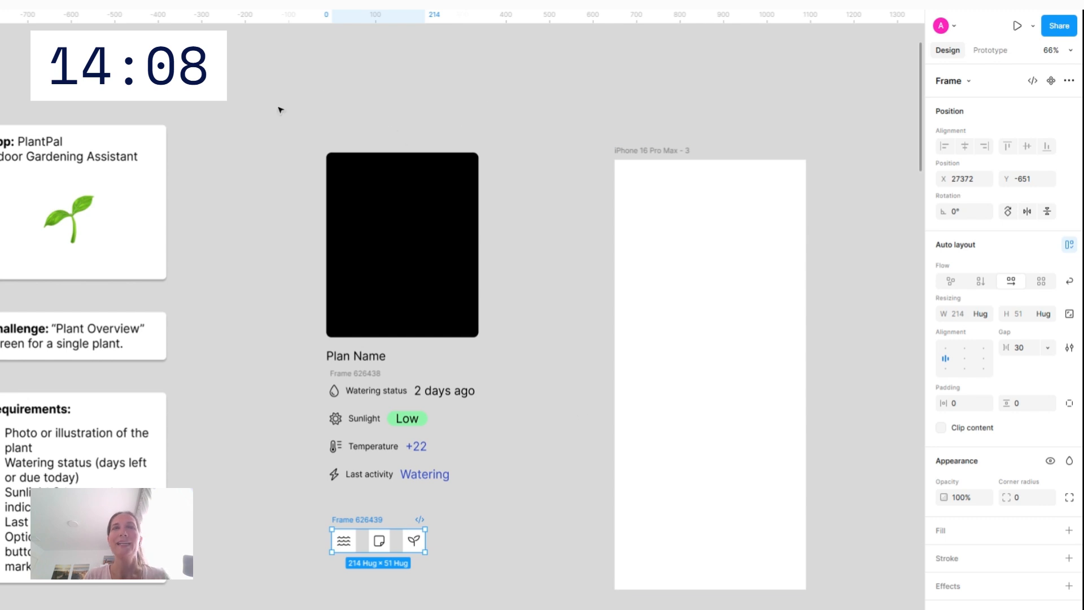
drag(288, 112, 503, 363)
key(shift+a)
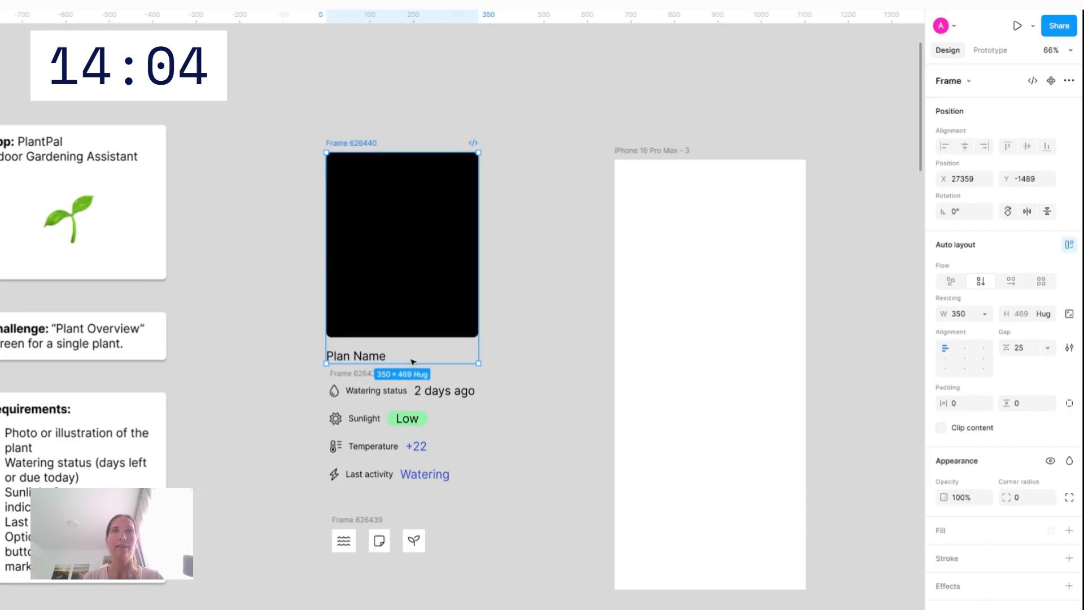
Combine the photo group, status rows and quick action buttons into a single vertical auto layout frame
click(536, 594)
drag(536, 594, 295, 120)
key(shift+a)
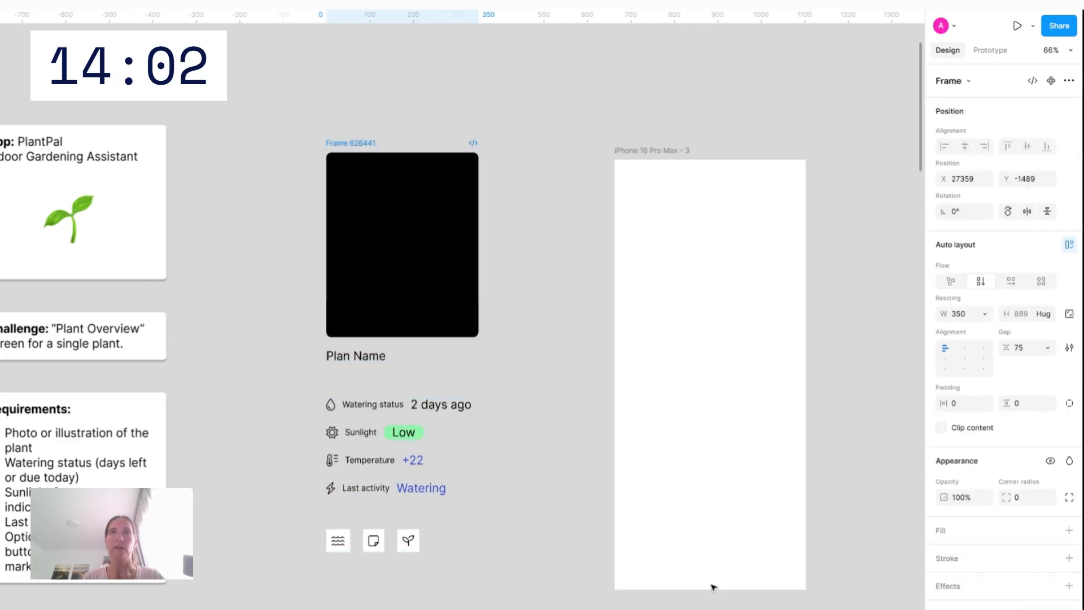
Move the combined content frame into the iPhone 16 Pro Max frame and apply auto layout to the phone frame
drag(345, 148, 656, 148)
click(655, 150)
key(shift+a)
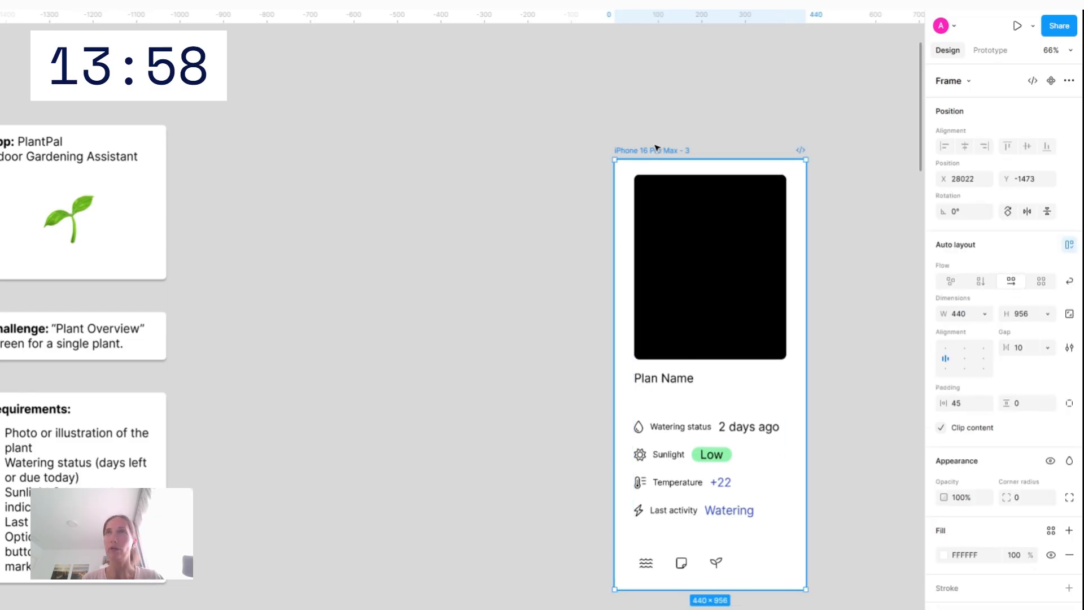
Give the phone frame 24 horizontal and 24 vertical padding, and align its content to the top centre
click(969, 410)
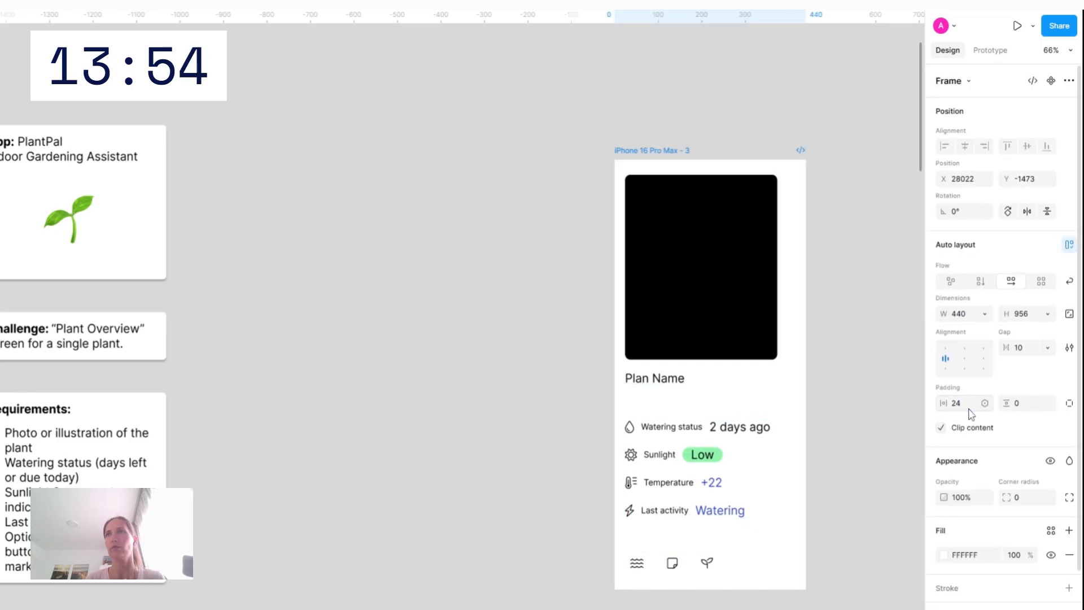
click(964, 350)
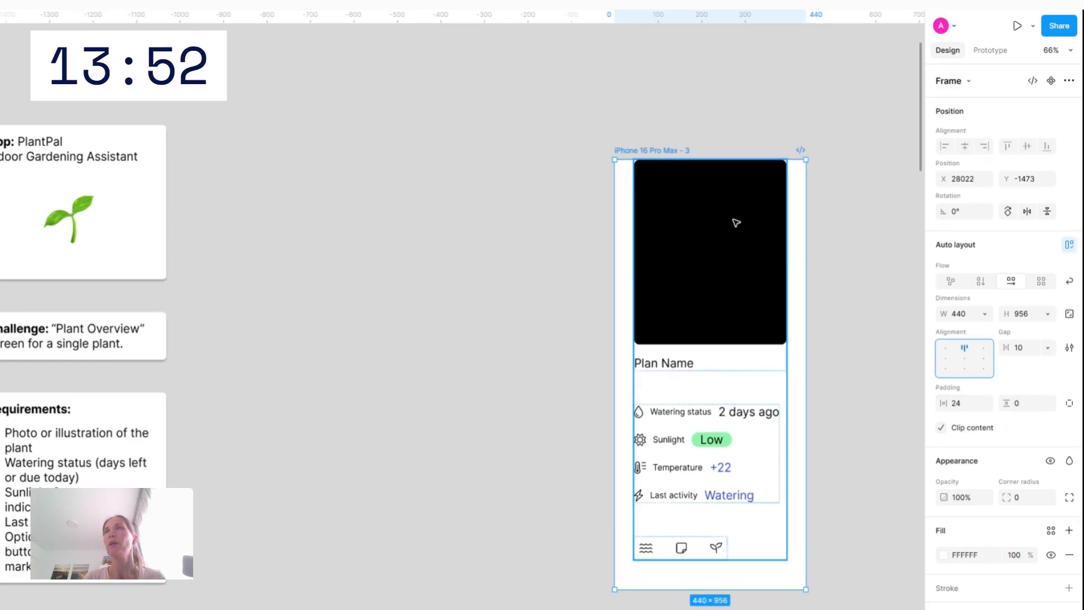
click(734, 223)
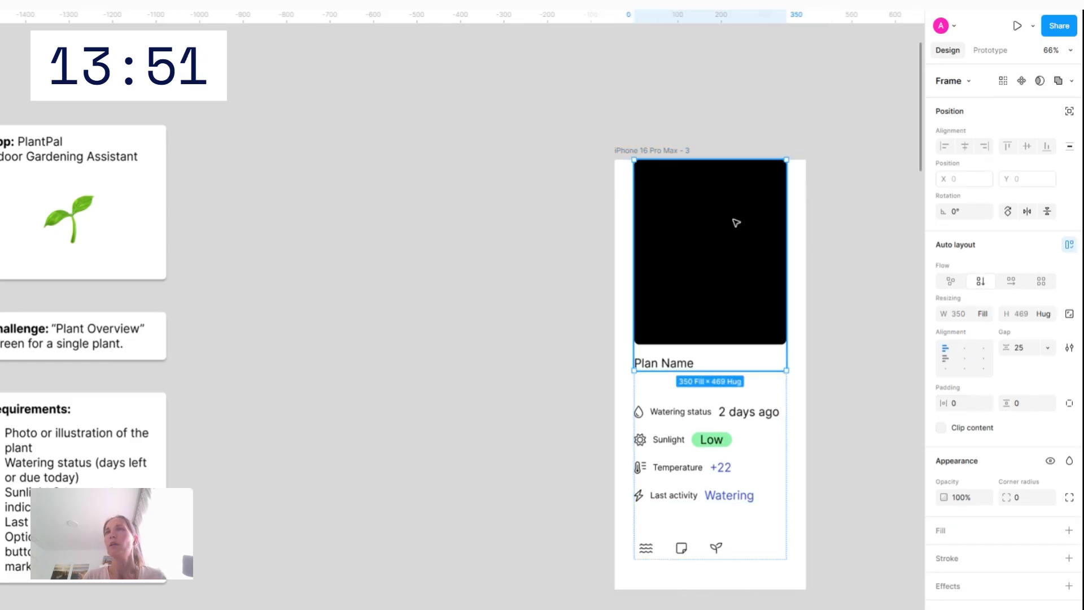
click(799, 290)
click(1019, 402)
text(24)
key(Return)
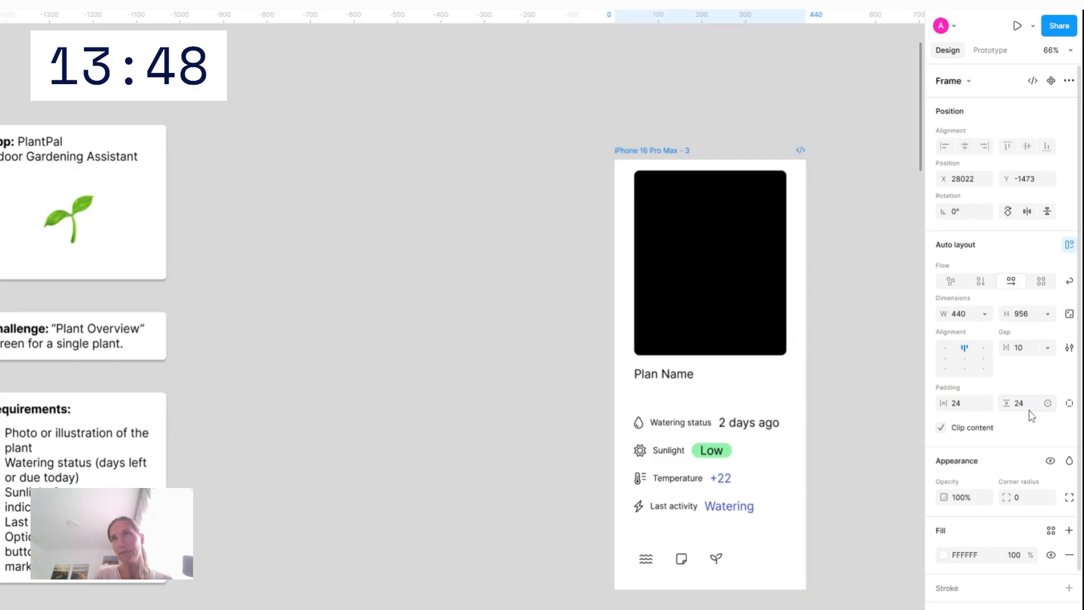
Set the content frame's width inside the phone frame to fill the container
click(706, 301)
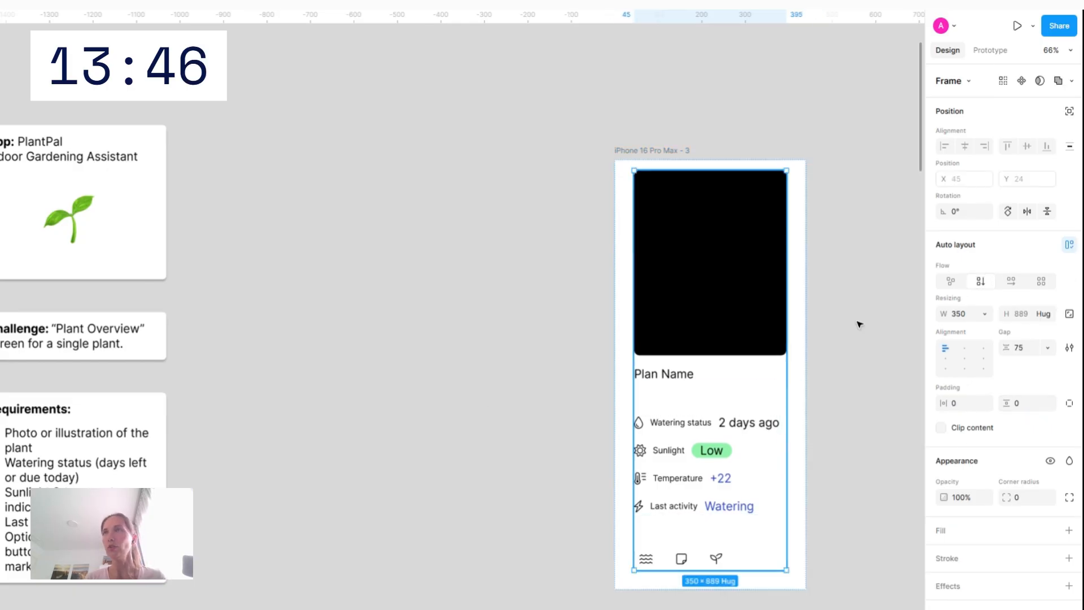
click(990, 314)
click(972, 351)
click(827, 339)
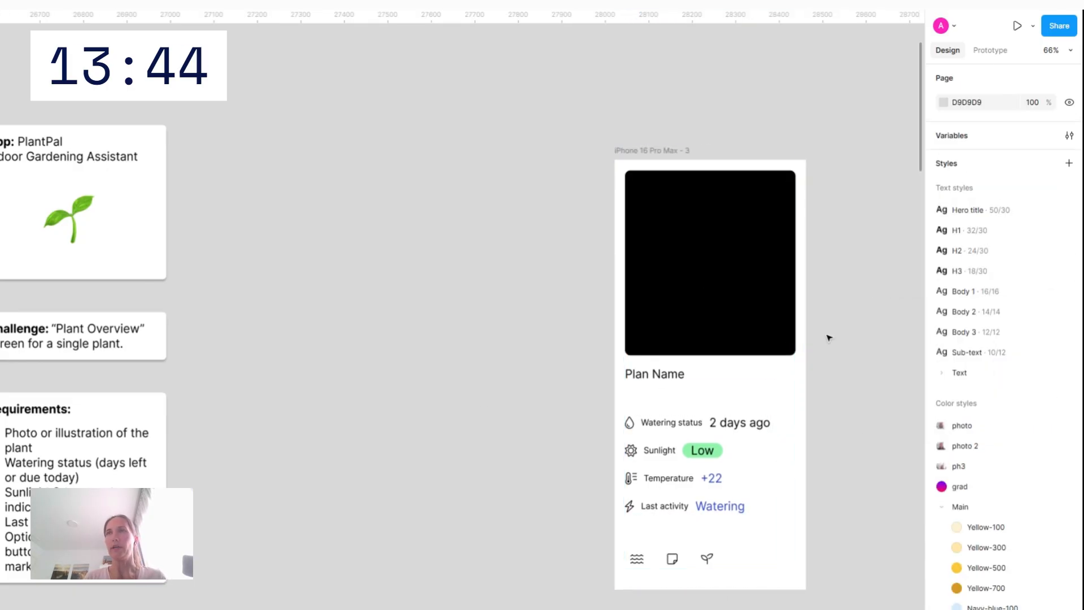
Replace the plant name placeholder text with "Strelitzia"
scroll(828, 339, right, 5)
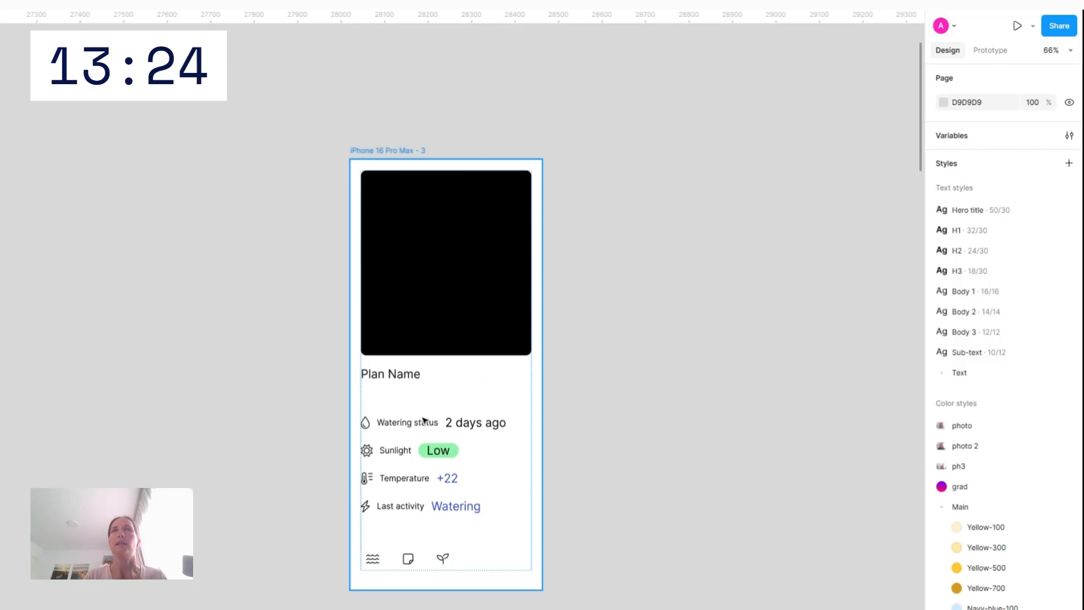
click(394, 382)
click(394, 382)
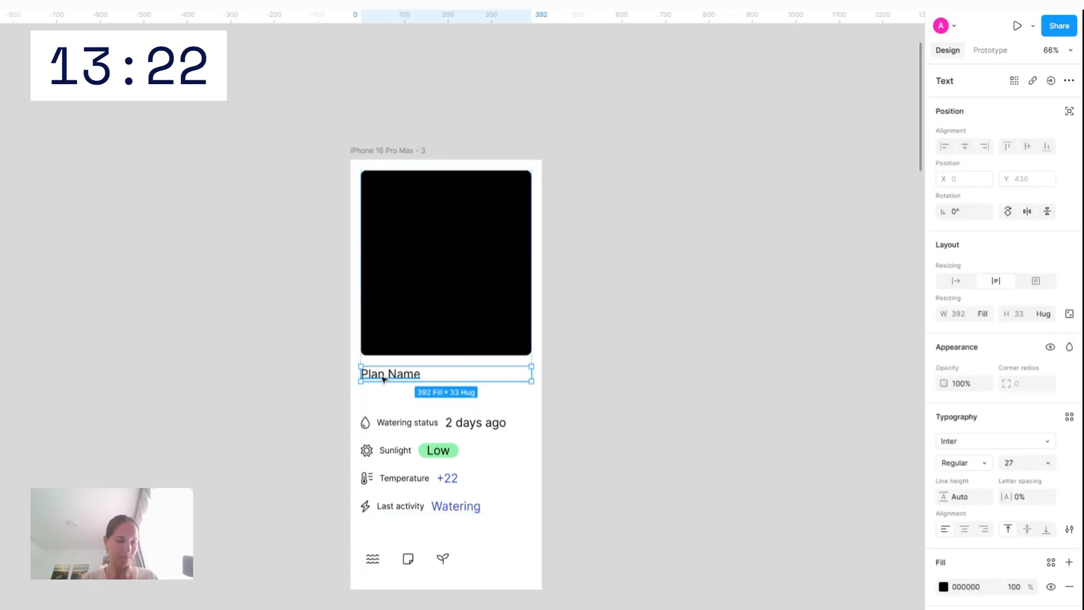
double_click(383, 379)
text(Strelitzia)
key(Escape)
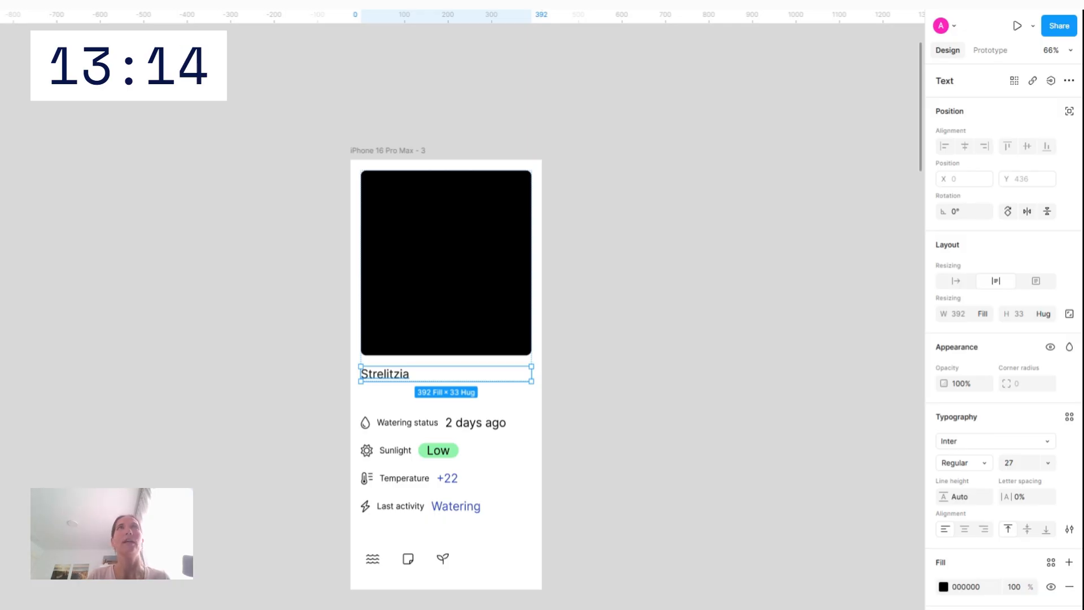
Paste the copied plant photo into the black placeholder rectangle
click(480, 249)
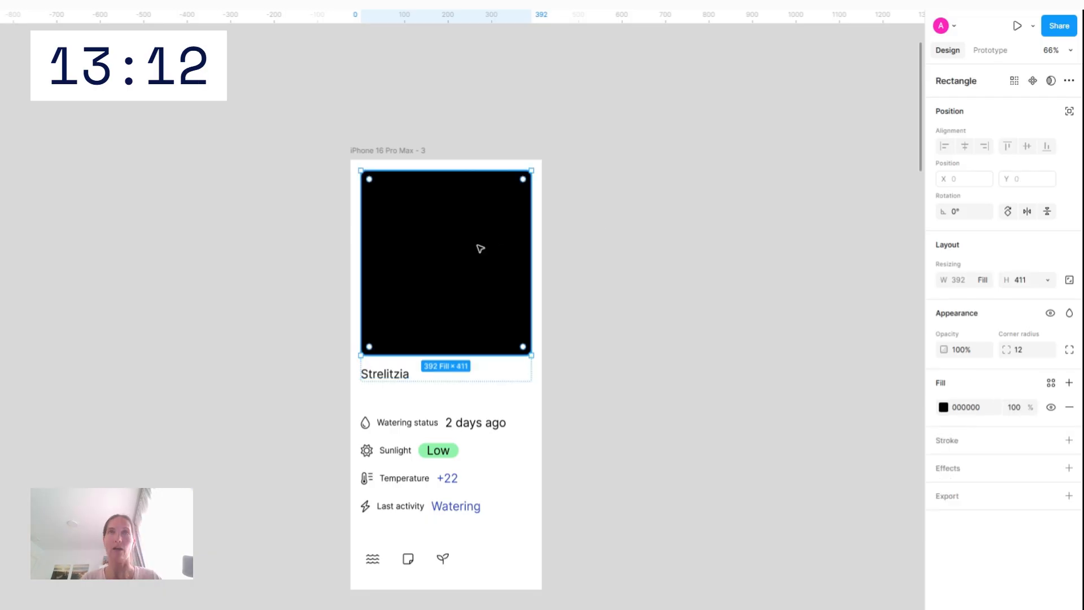
key(ctrl+v)
click(669, 294)
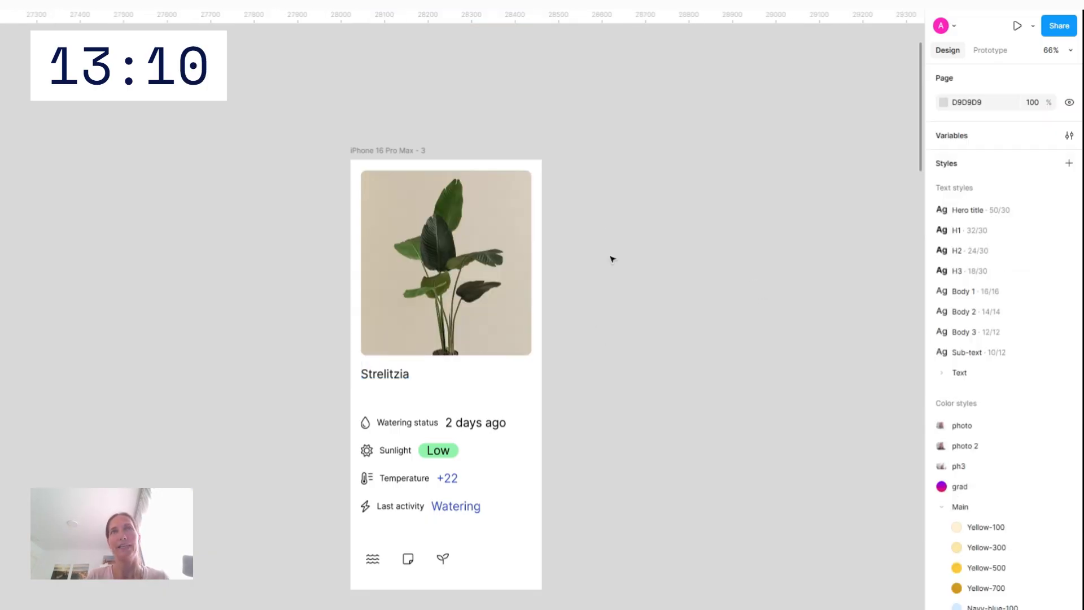
Set the font size of the "Strelitzia" title to 32
scroll(383, 233, down, 3)
click(393, 243)
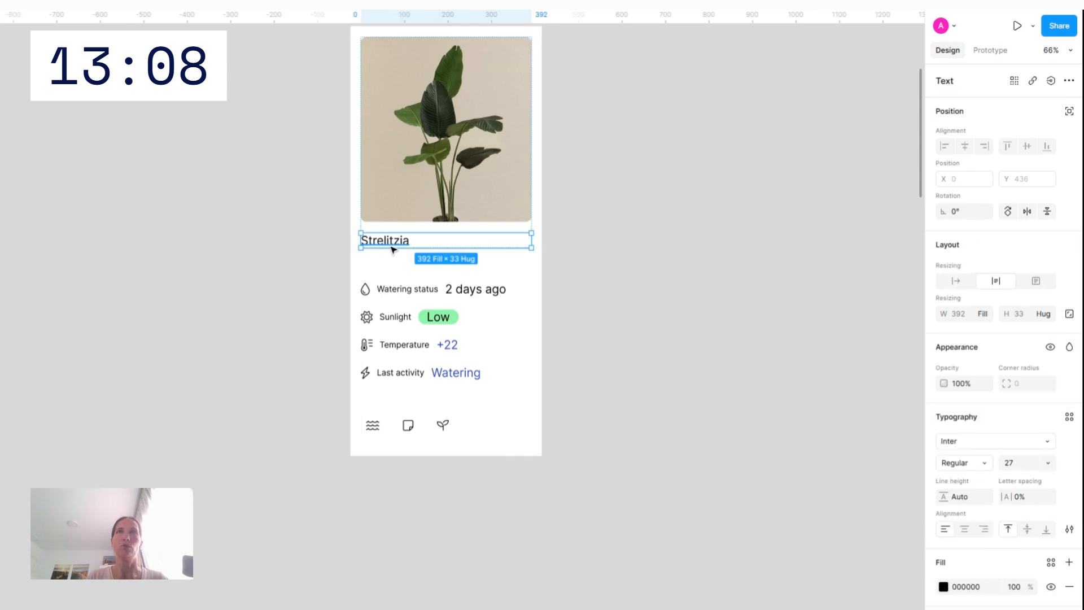
key(Return)
click(1029, 463)
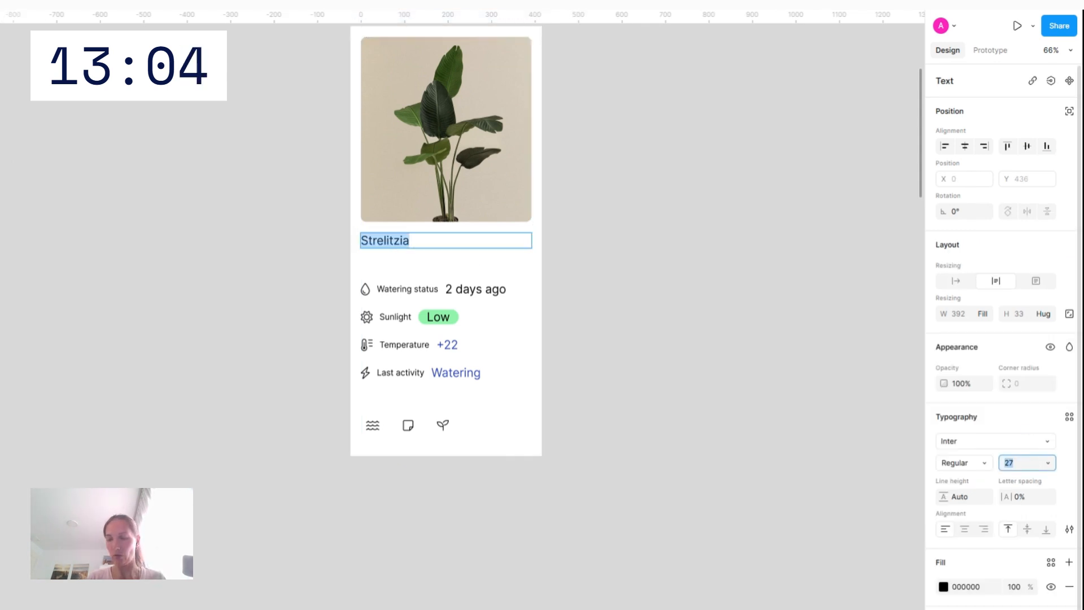
text(28)
key(Return)
text(3)
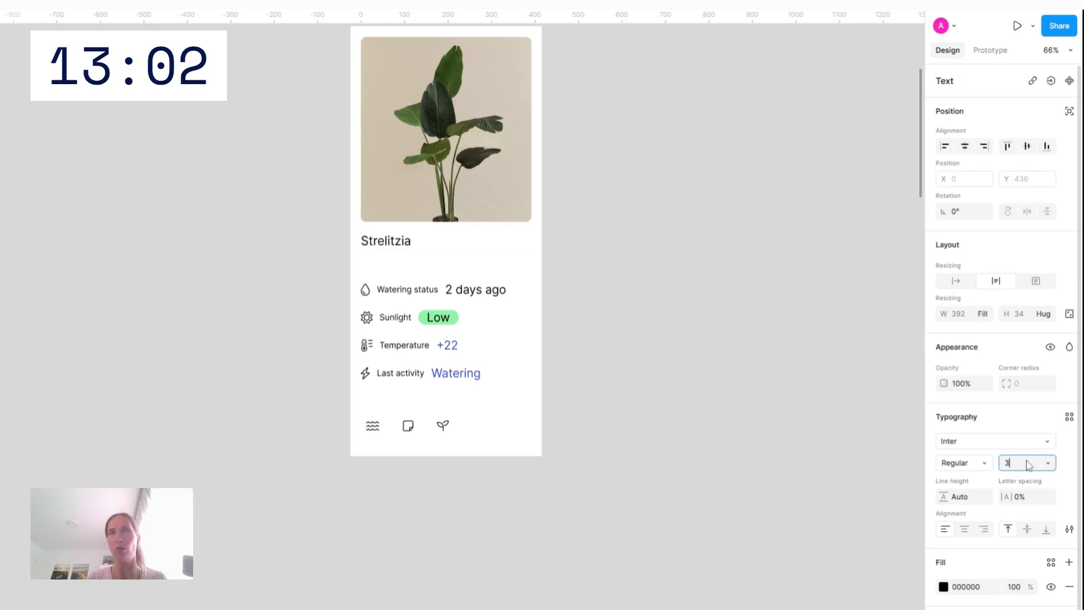
text(2)
key(Return)
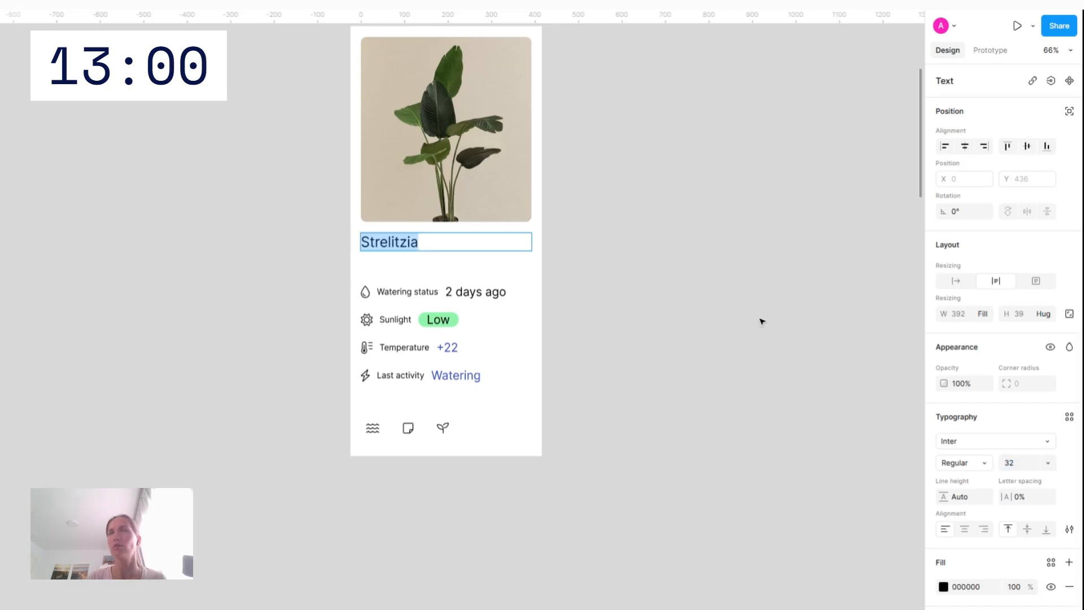
Change the "Strelitzia" title's font weight to Semi Bold
click(988, 464)
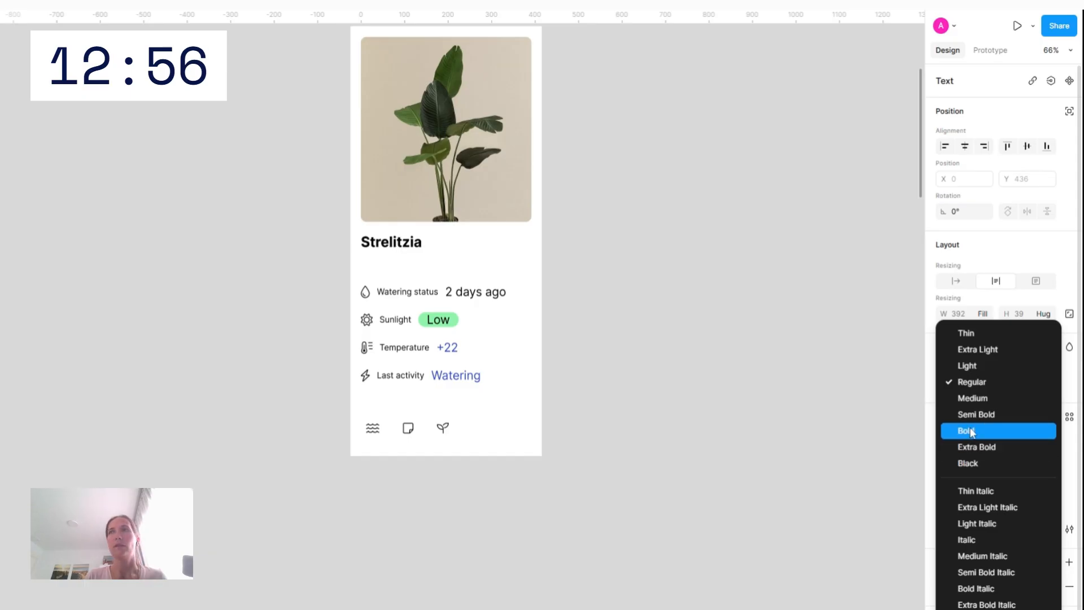
click(997, 415)
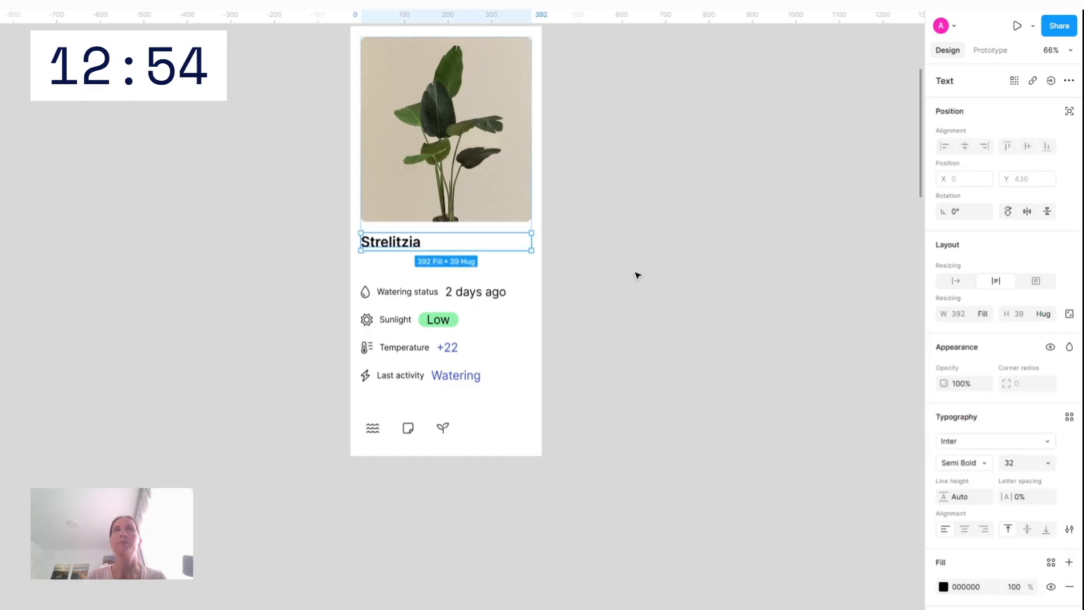
scroll(635, 272, up, 2)
click(619, 223)
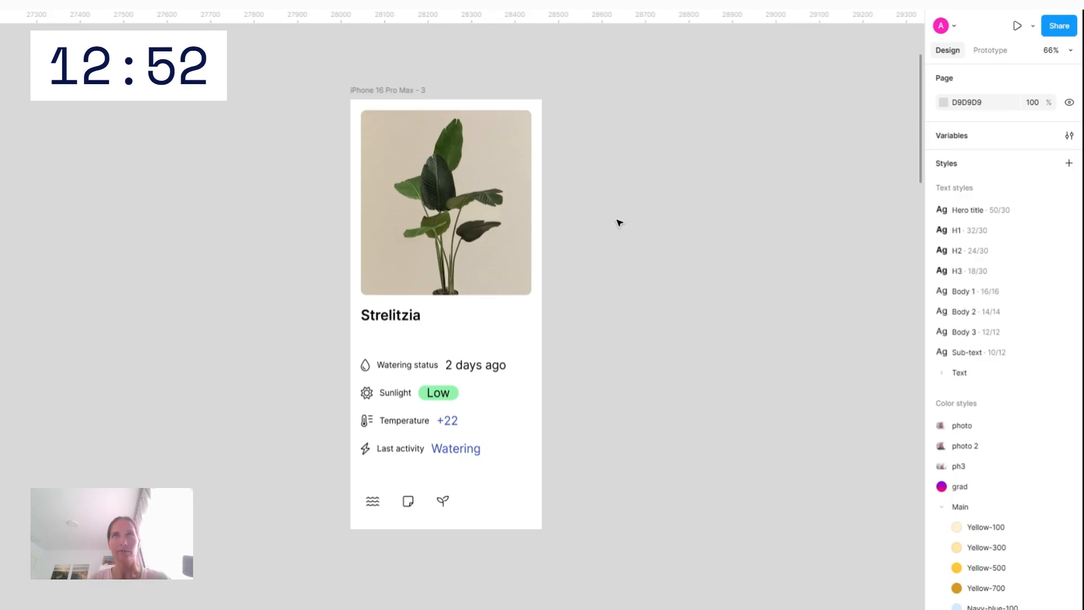
Set the gap between the content frame's sections to 40
scroll(568, 209, up, 5)
scroll(569, 210, down, 4)
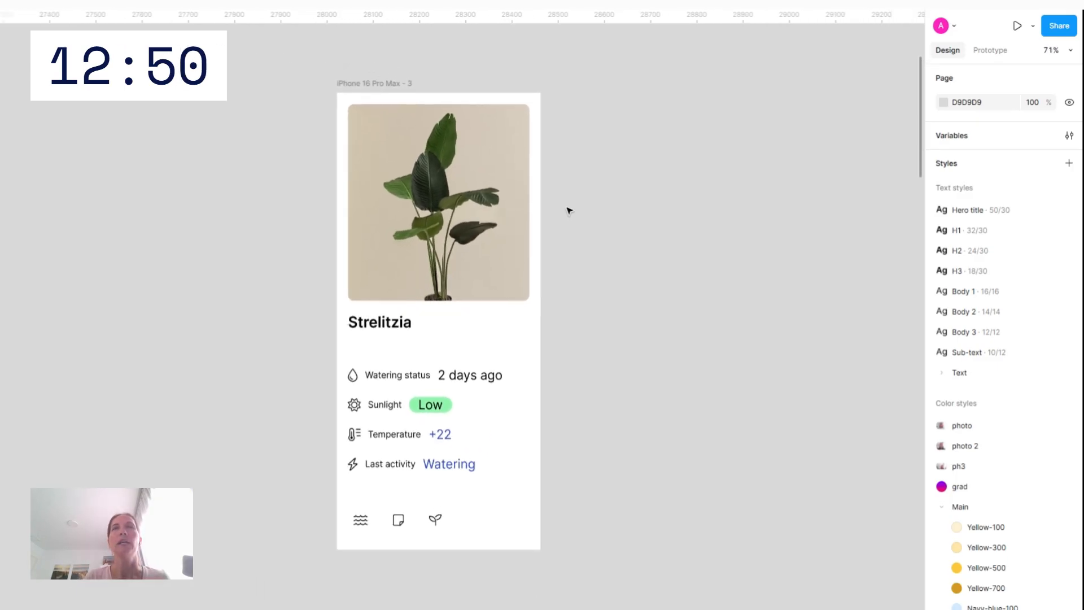
scroll(569, 210, down, 1)
click(403, 315)
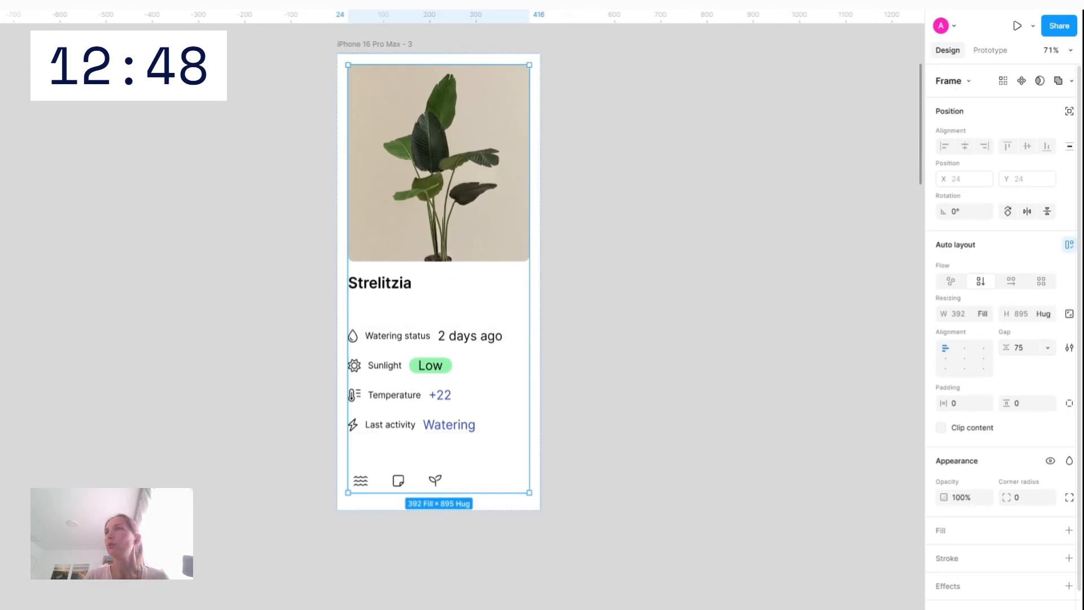
text(40)
key(Return)
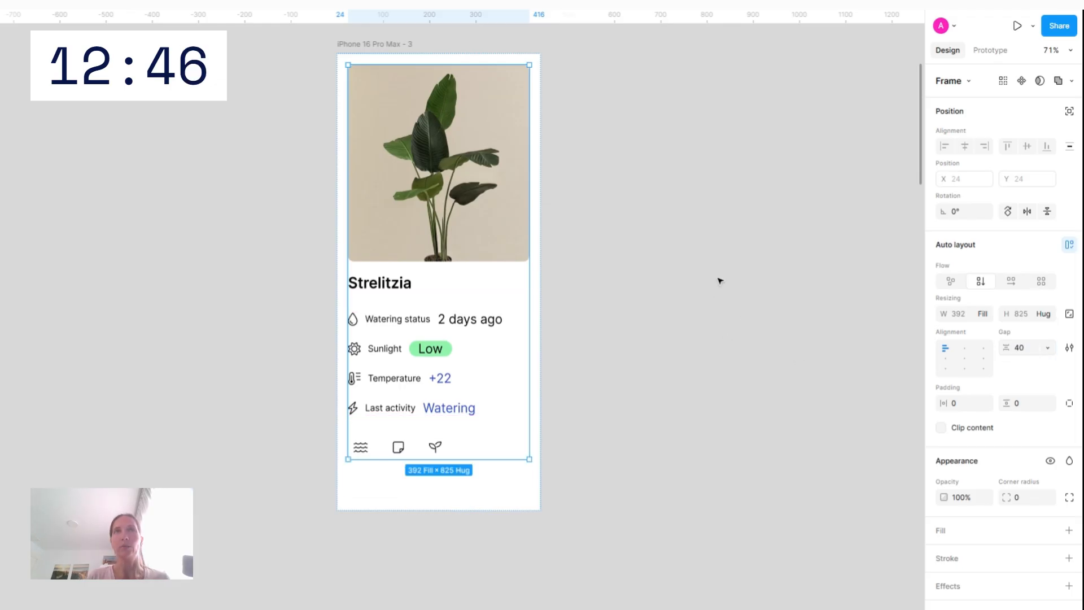
Set the content frame's height to fill the phone frame
click(1048, 314)
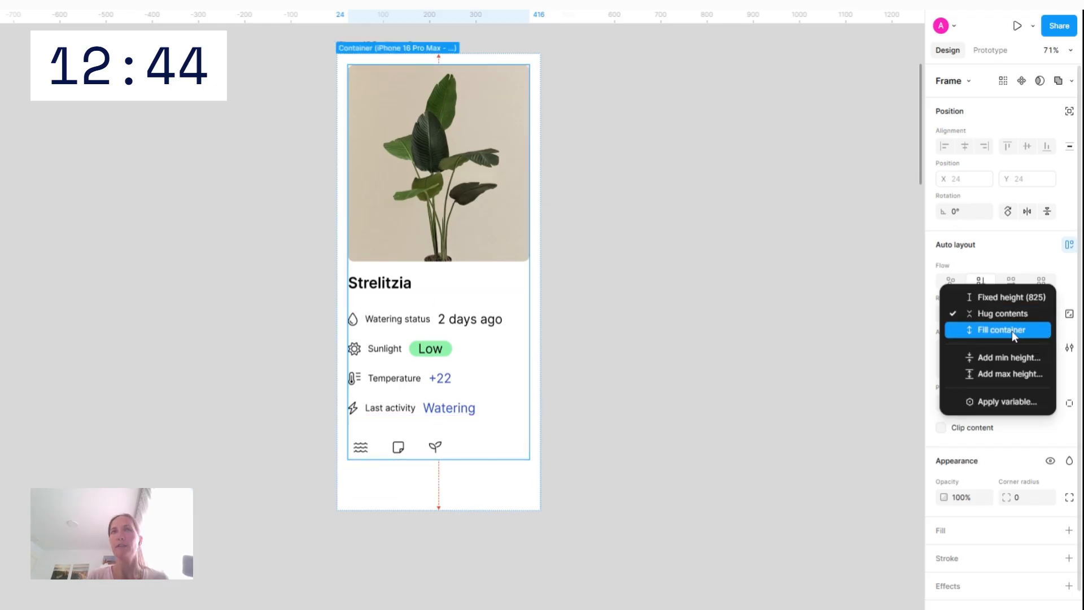
click(1012, 331)
click(680, 226)
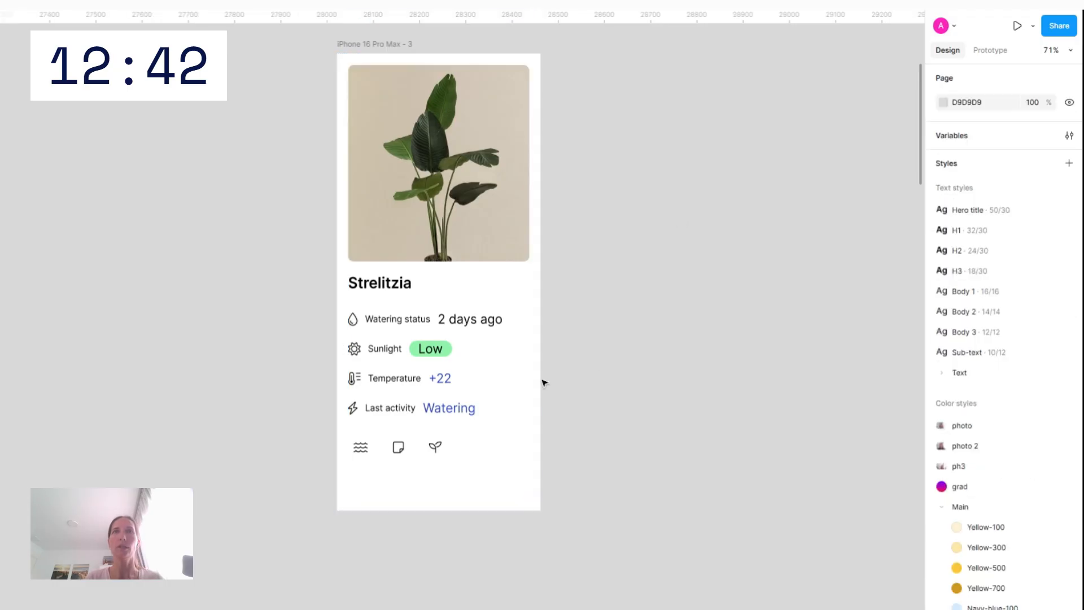
Set the width of the frame holding the four status rows to fill its container
double_click(441, 359)
click(984, 314)
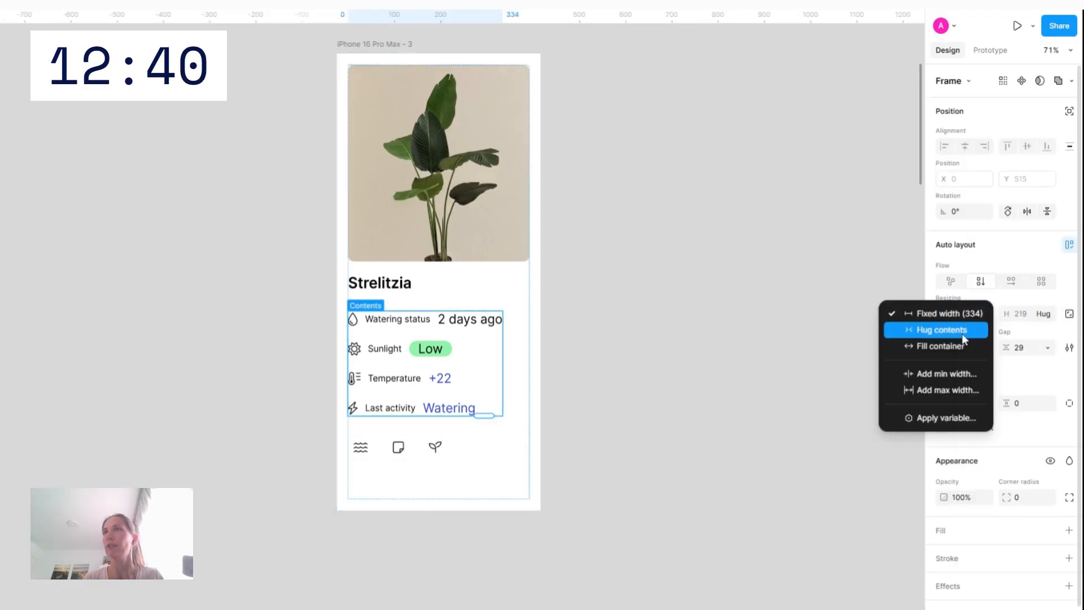
click(938, 346)
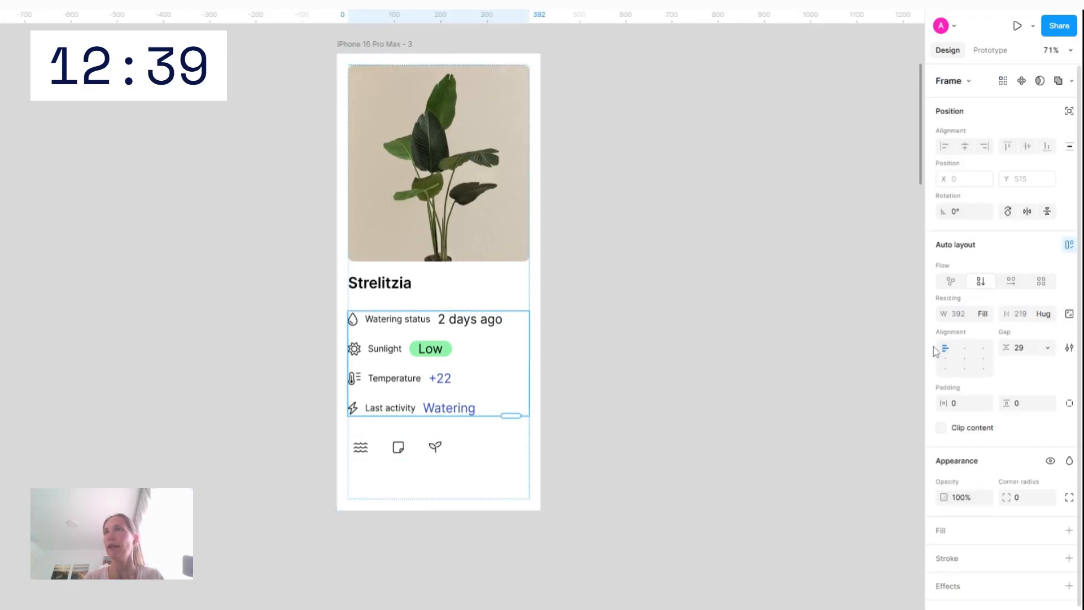
Set the gap between the four status rows to 16
click(1028, 352)
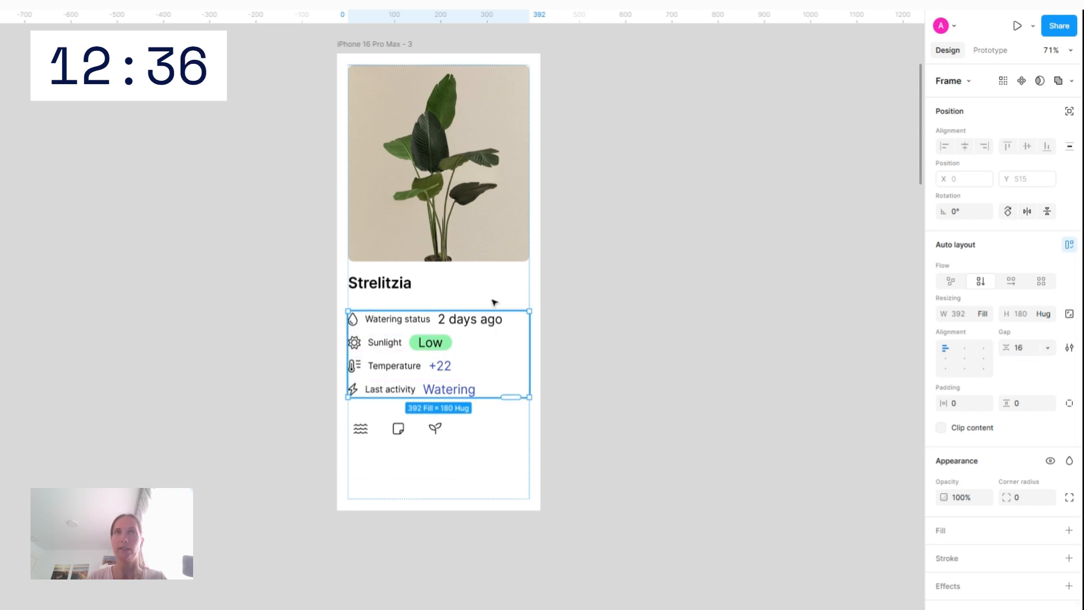
click(627, 321)
scroll(629, 323, down, 3)
scroll(626, 322, up, 2)
Set the width of all four status rows to fill their container
click(453, 280)
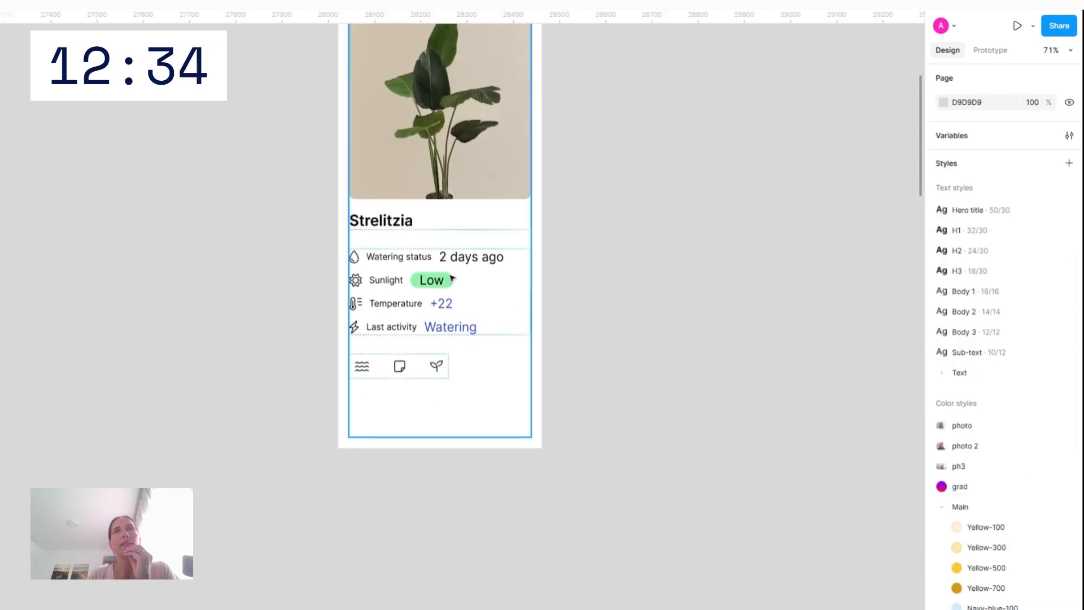
click(440, 264)
click(440, 263)
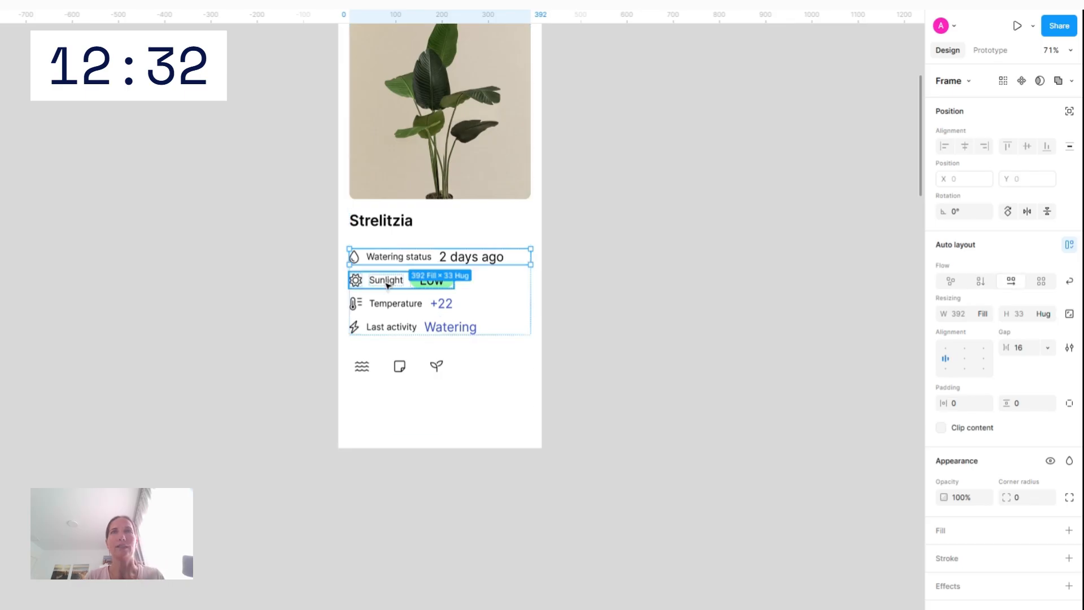
click(387, 286)
shift+click(392, 305)
shift+click(456, 323)
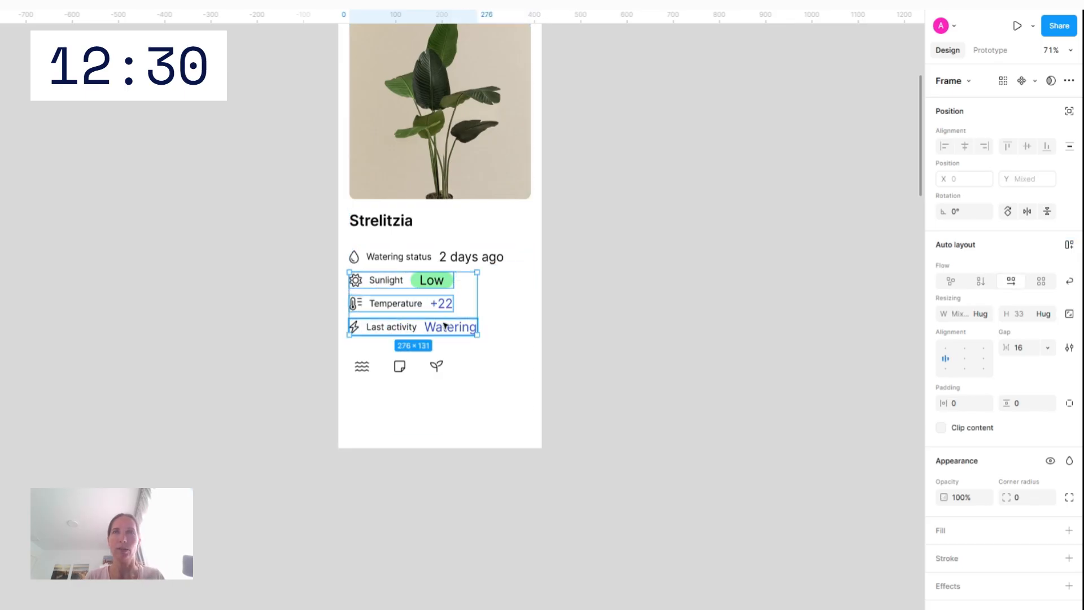
shift+click(470, 253)
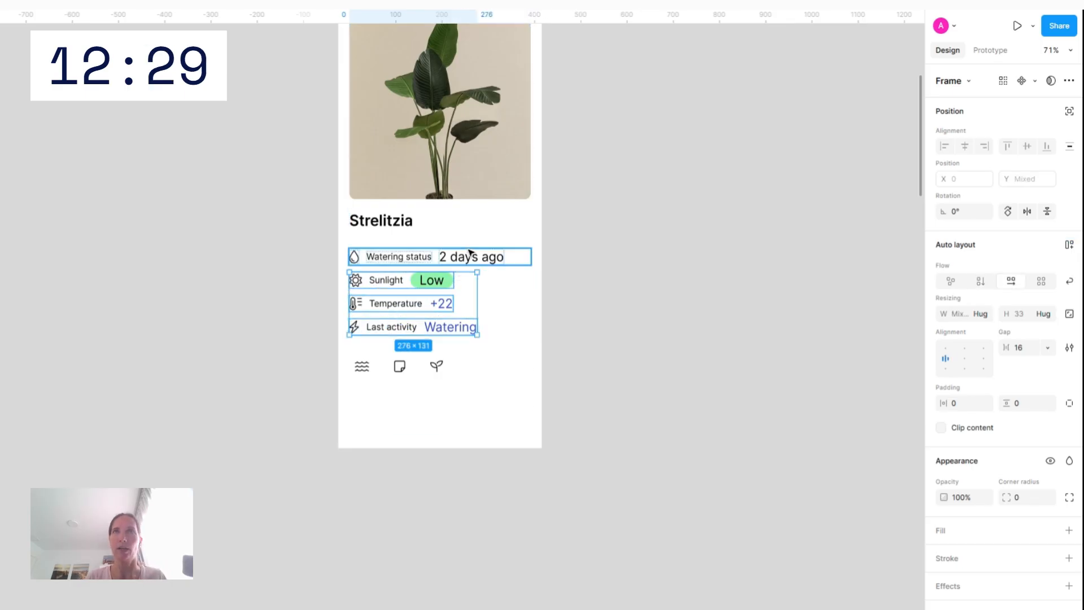
click(981, 313)
click(960, 347)
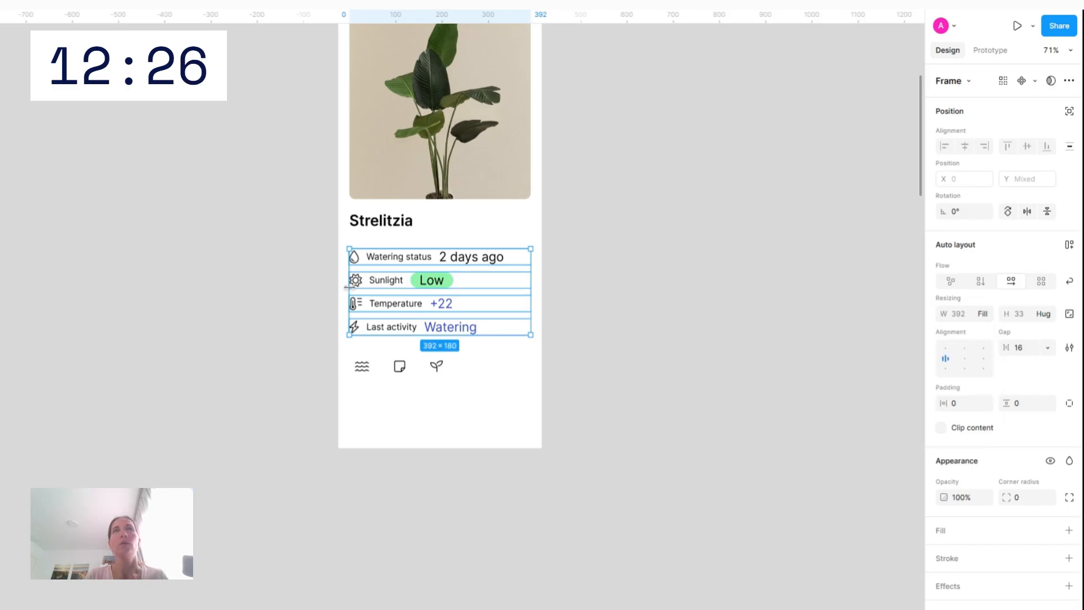
Wrap the icon and label of the Sunlight row, and those of the Watering status row, in their own auto layout frames
double_click(389, 278)
shift+click(355, 280)
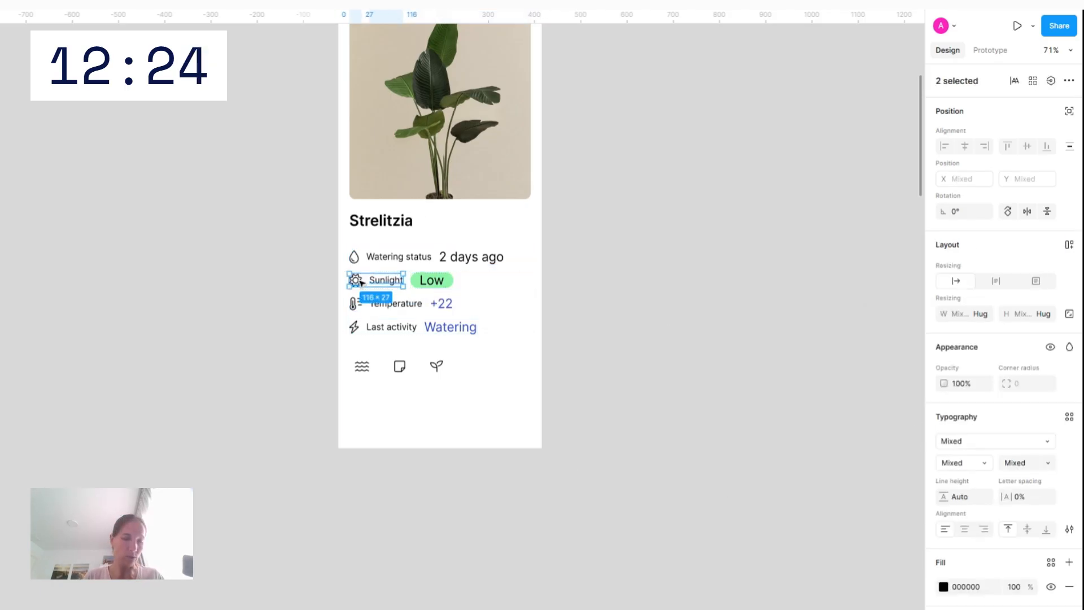
key(shift+a)
double_click(400, 260)
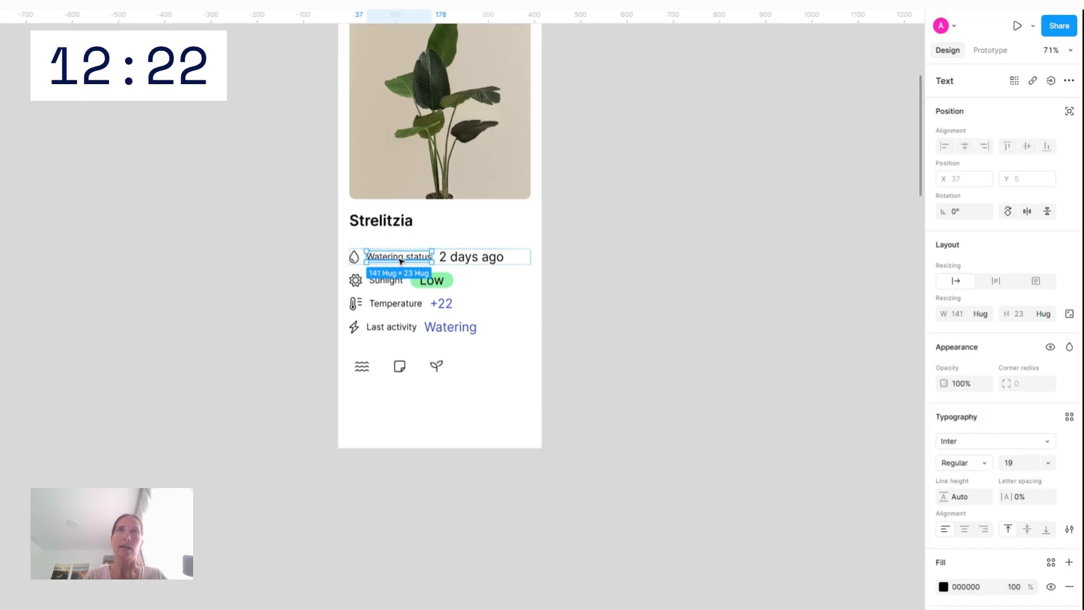
shift+click(354, 258)
key(shift+a)
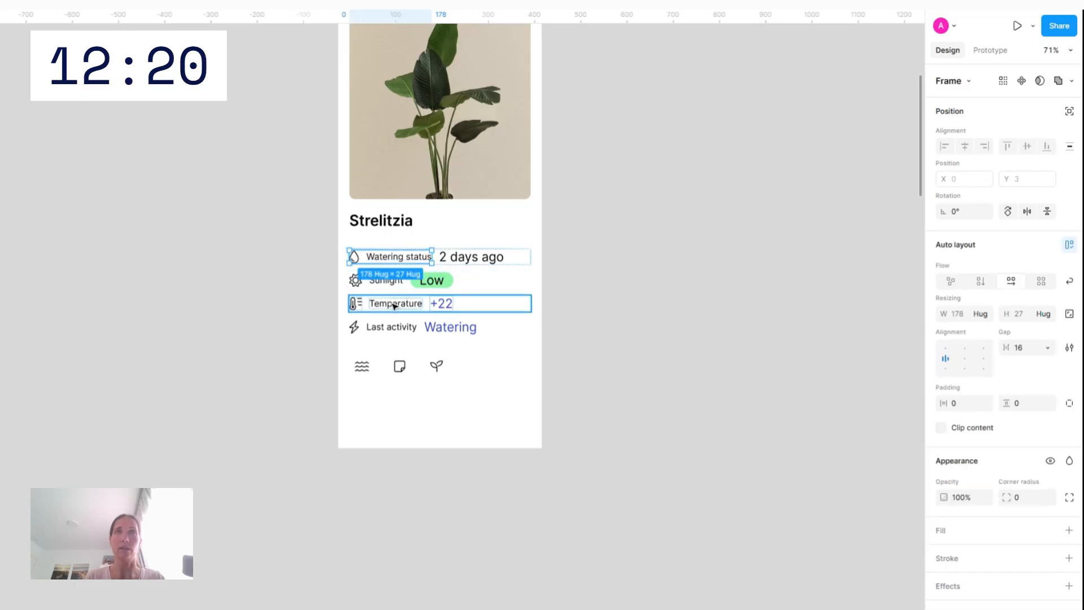
Wrap the icon and label of the Temperature row, and those of the Last activity row, in their own auto layout frames
double_click(382, 306)
shift+click(356, 305)
key(shift+a)
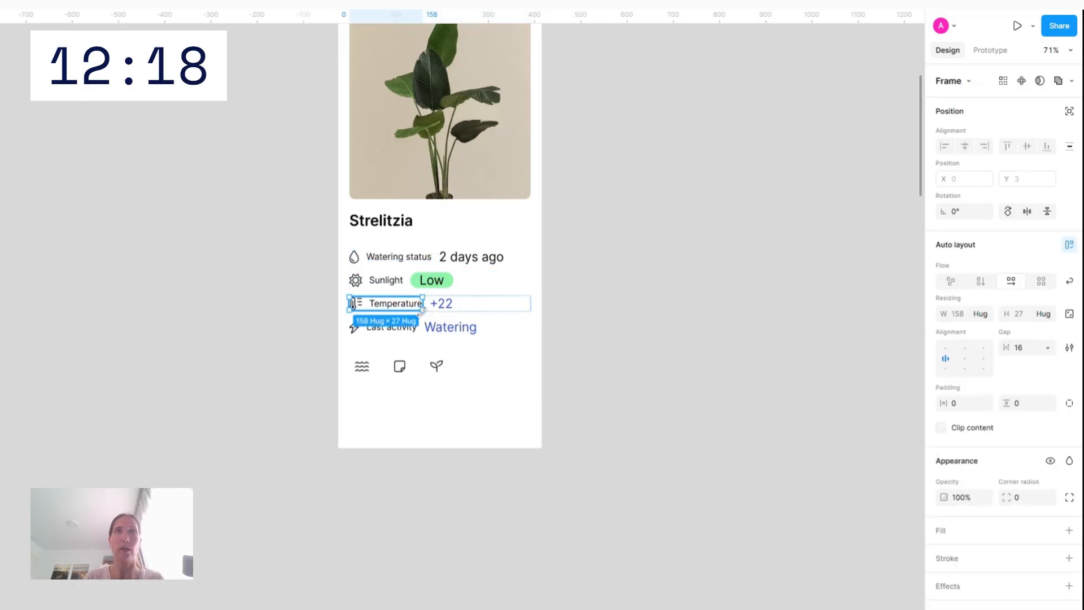
click(411, 332)
double_click(370, 332)
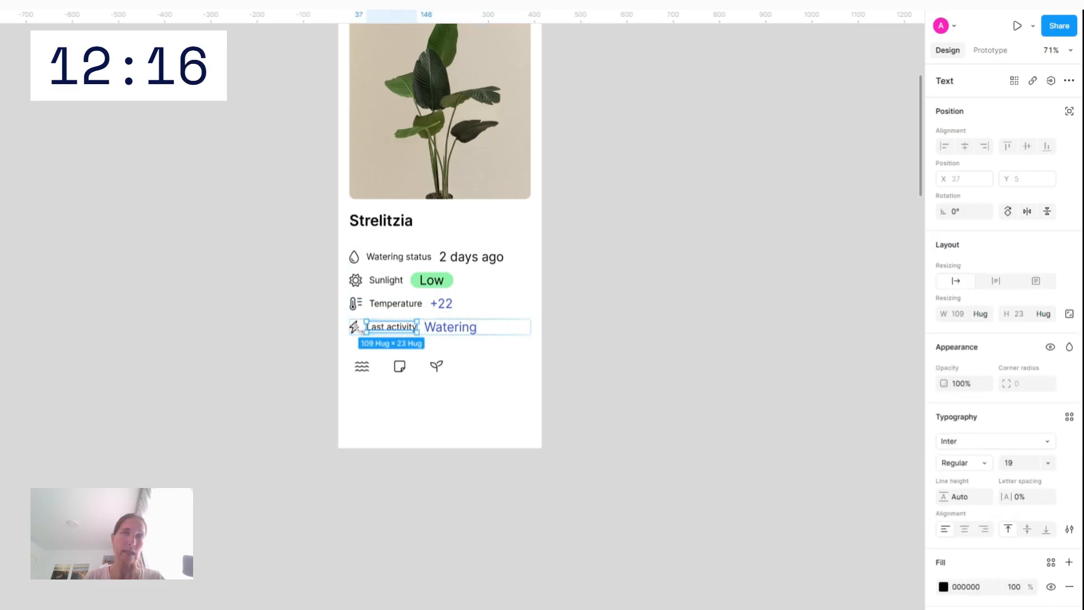
key(Escape)
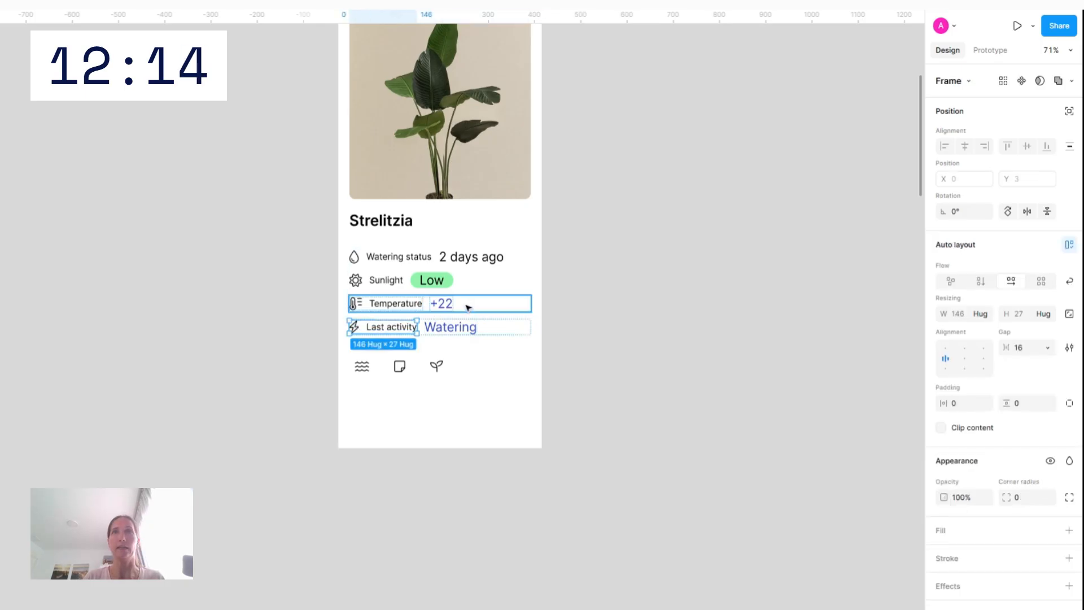
Set the gap inside all four status rows to Auto so labels and values sit at opposite edges
click(467, 304)
shift+click(491, 262)
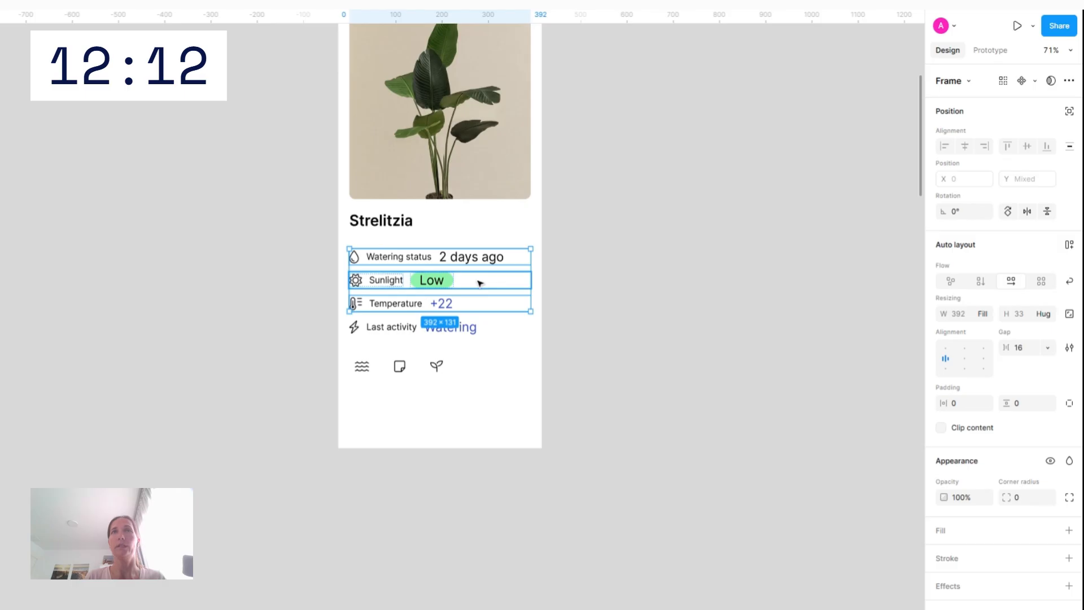
shift+click(500, 329)
click(1048, 347)
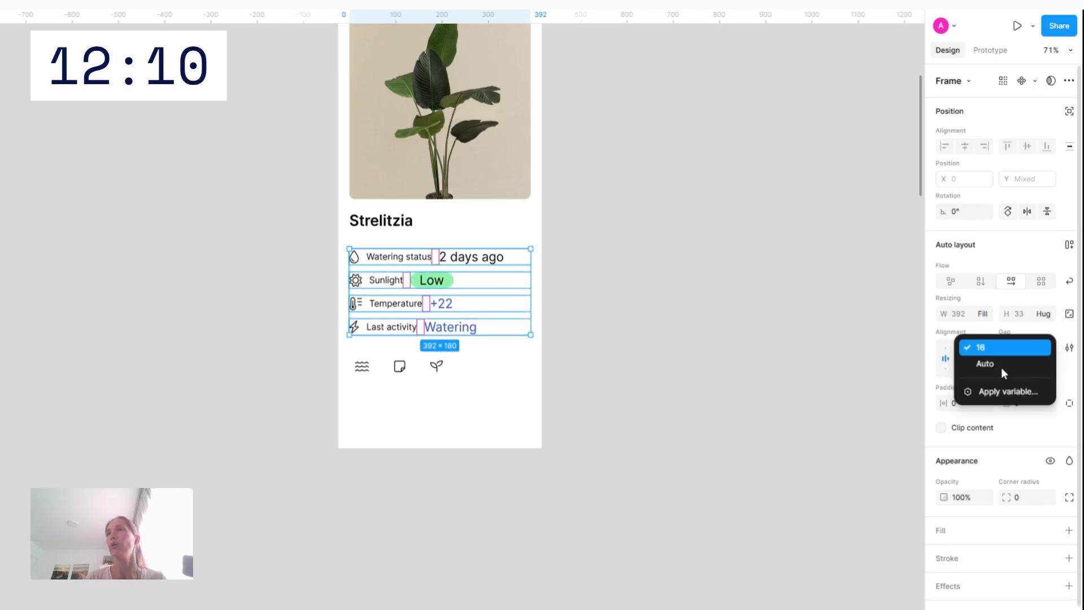
click(997, 371)
click(743, 307)
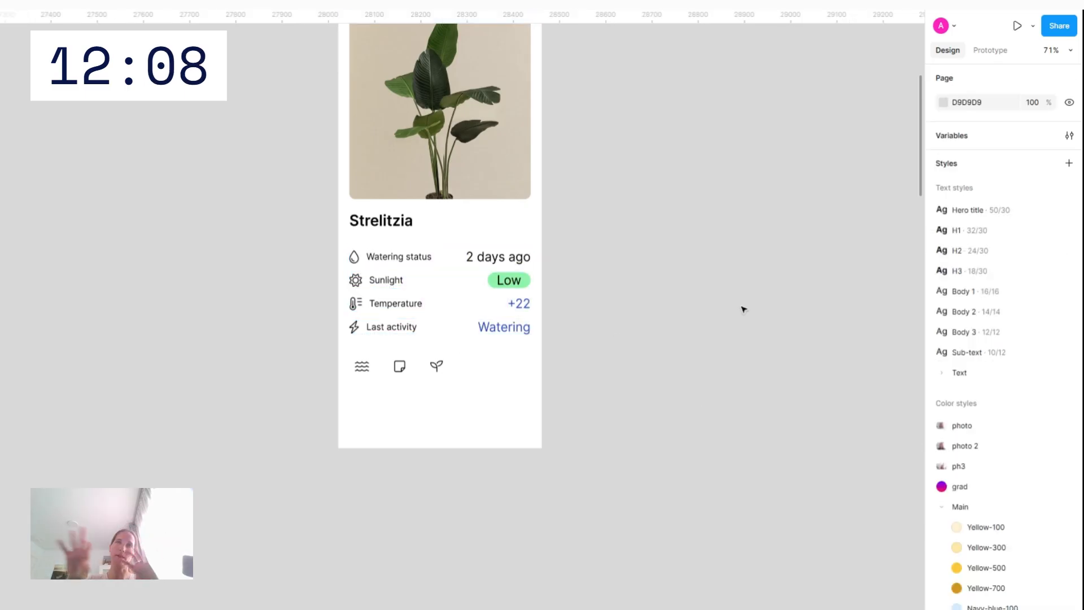
scroll(582, 176, down, 2)
scroll(574, 181, up, 3)
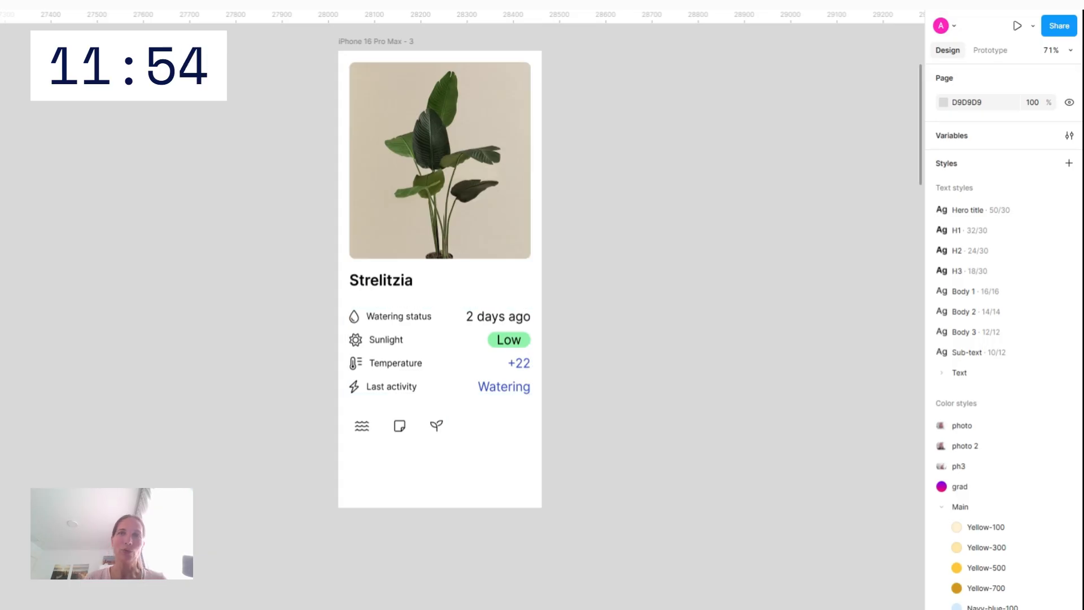
Add a "PlantPal" text on the empty canvas between the brief and the phone frame
click(128, 241)
scroll(127, 241, down, 3)
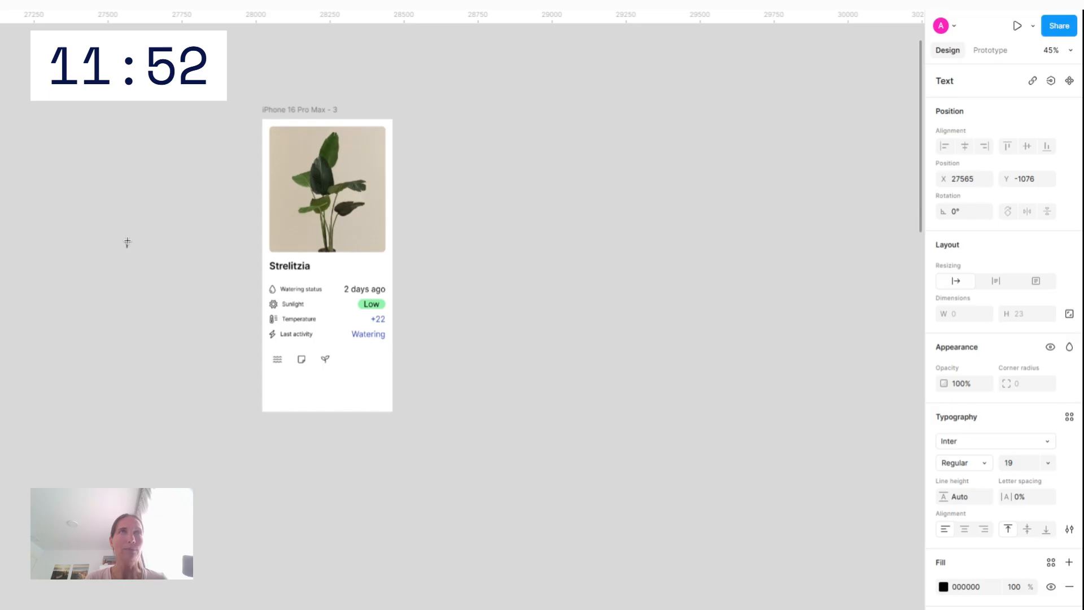
scroll(128, 241, left, 5)
scroll(128, 241, right, 1)
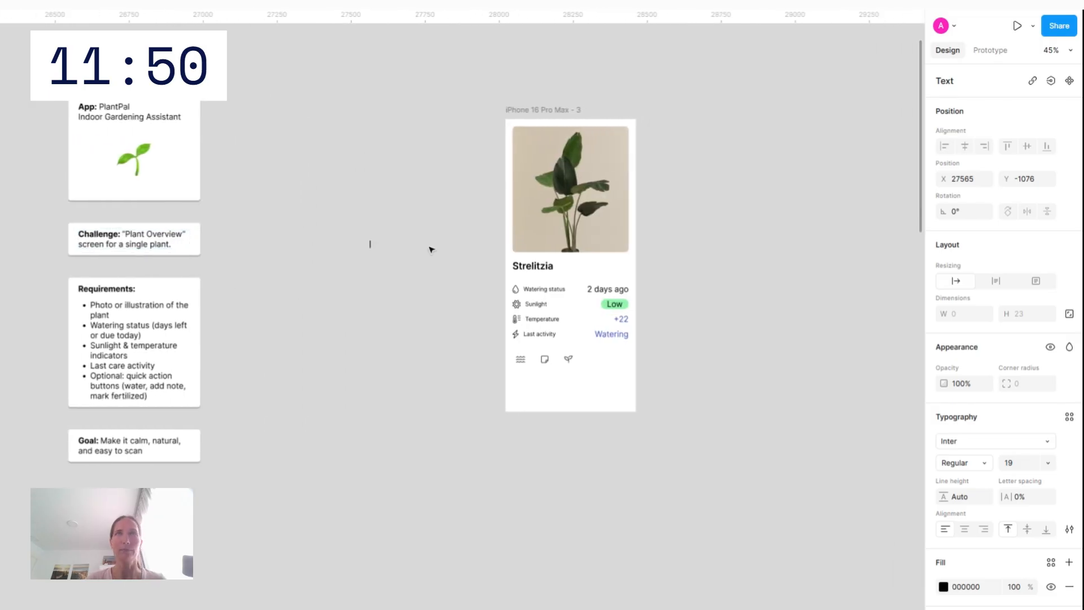
text(PlantP)
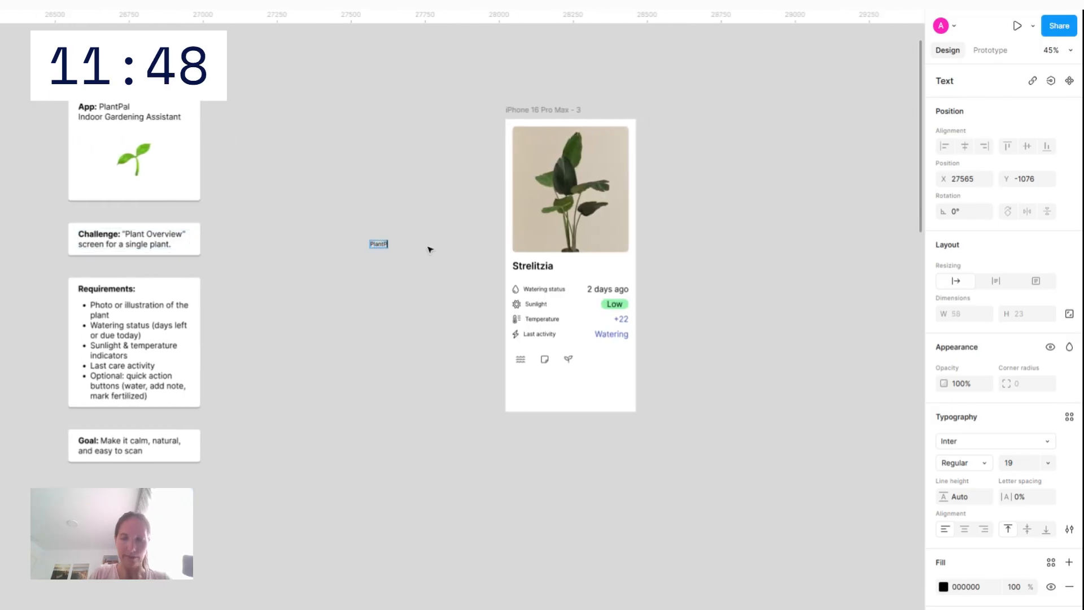
text(al)
Change the font of the "PlantPal" text to Instrument Sans
scroll(429, 249, up, 5)
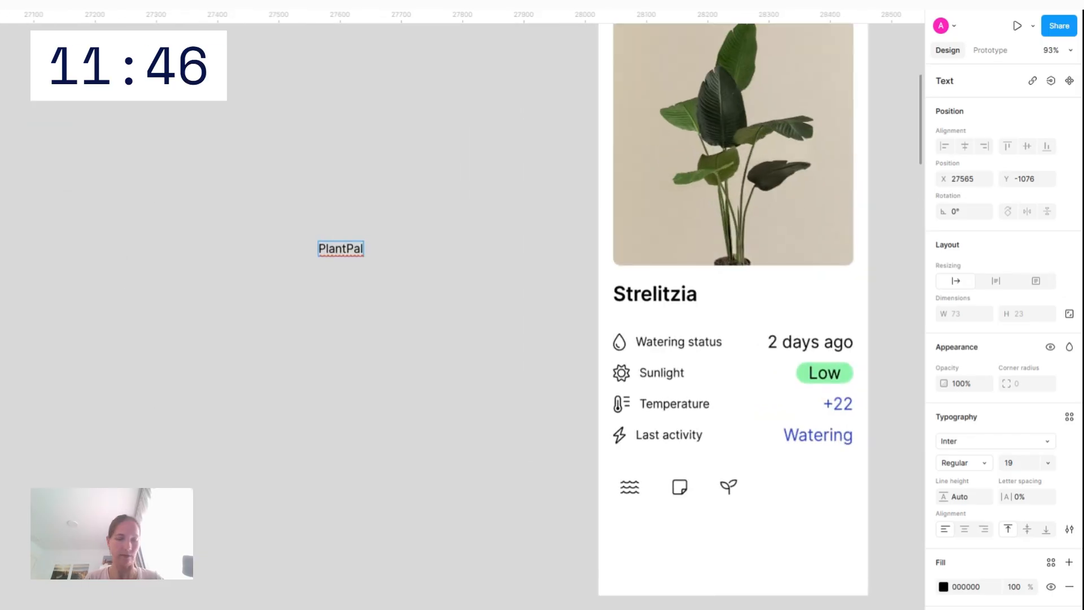
key(ctrl+a)
click(1003, 440)
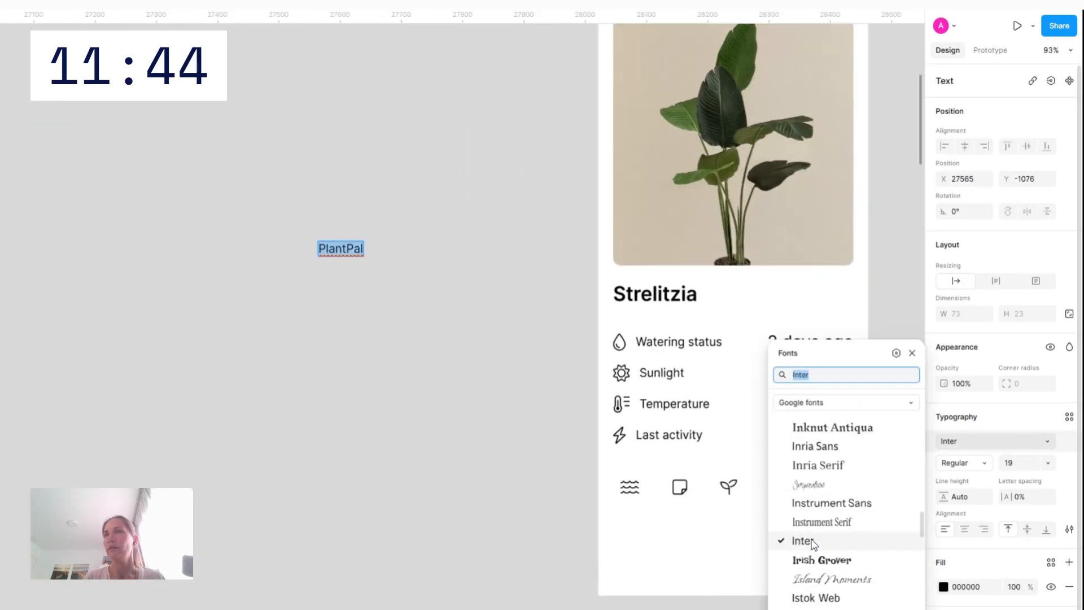
click(856, 506)
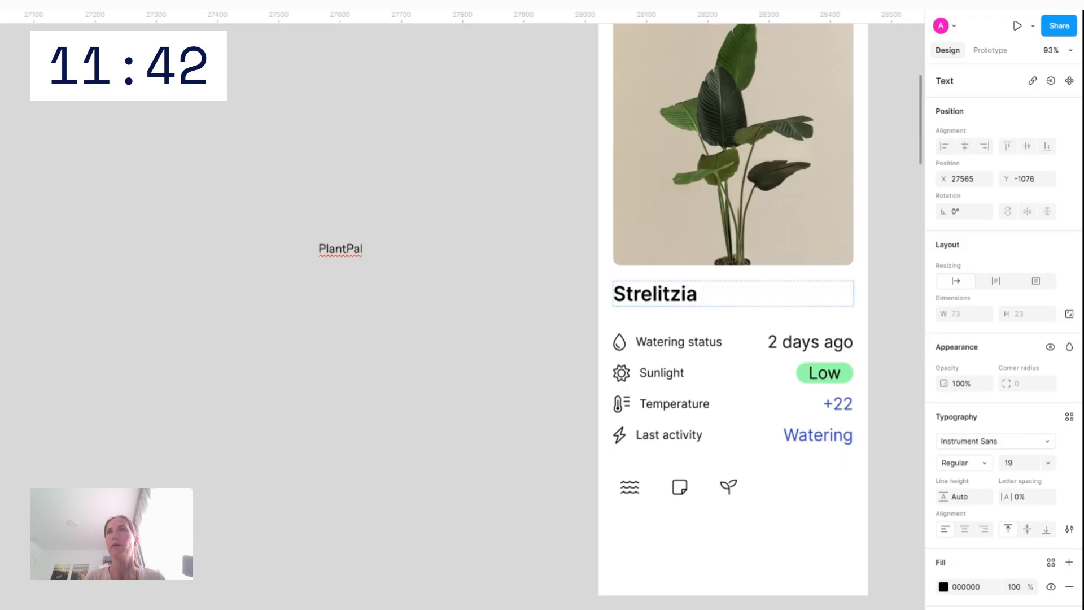
Change the font of the "Strelitzia" title to Instrument Sans
click(652, 294)
key(ctrl+a)
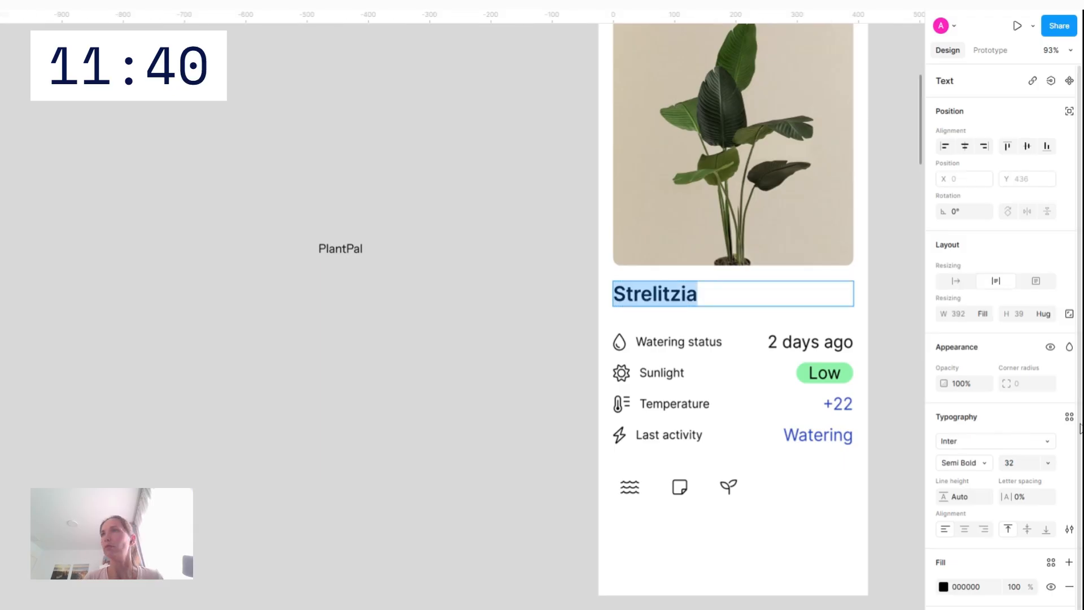
click(1032, 446)
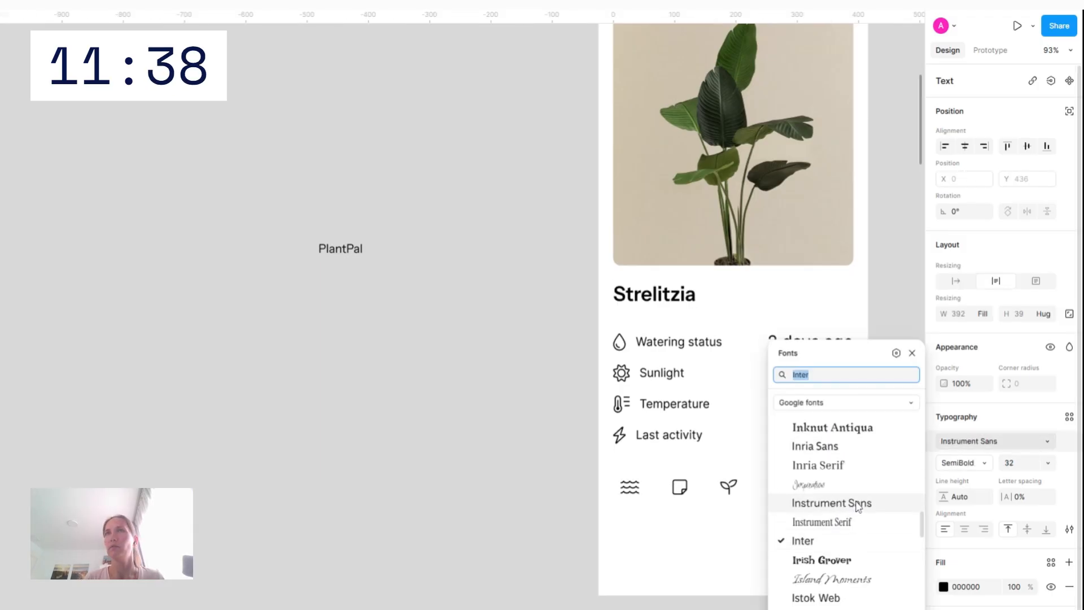
click(438, 451)
click(438, 450)
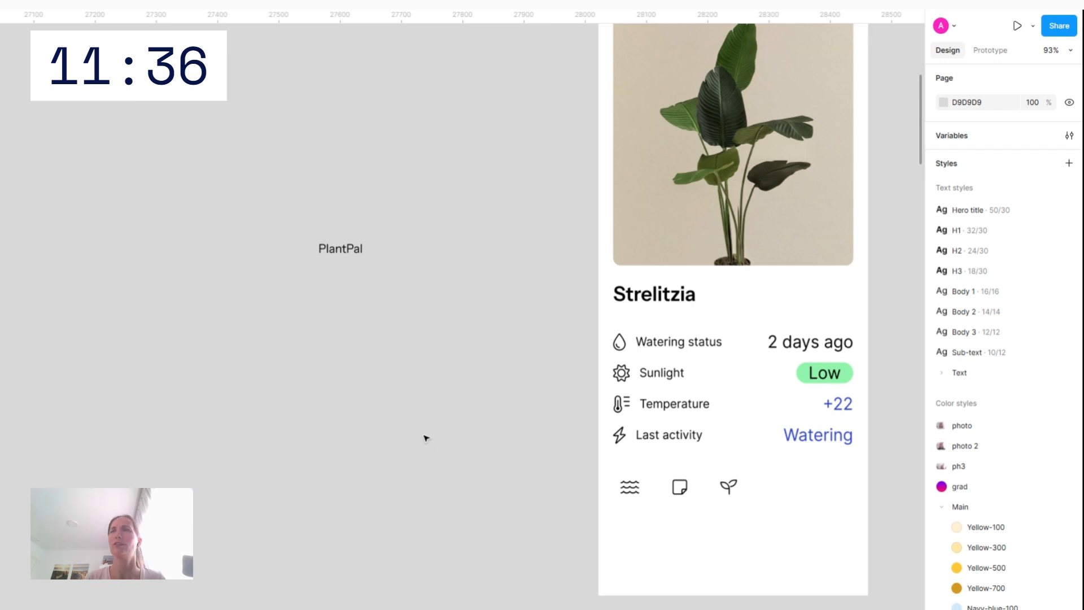
Move the "PlantPal" text a little higher on the canvas and set its font weight to Bold
scroll(426, 438, right, 5)
click(219, 252)
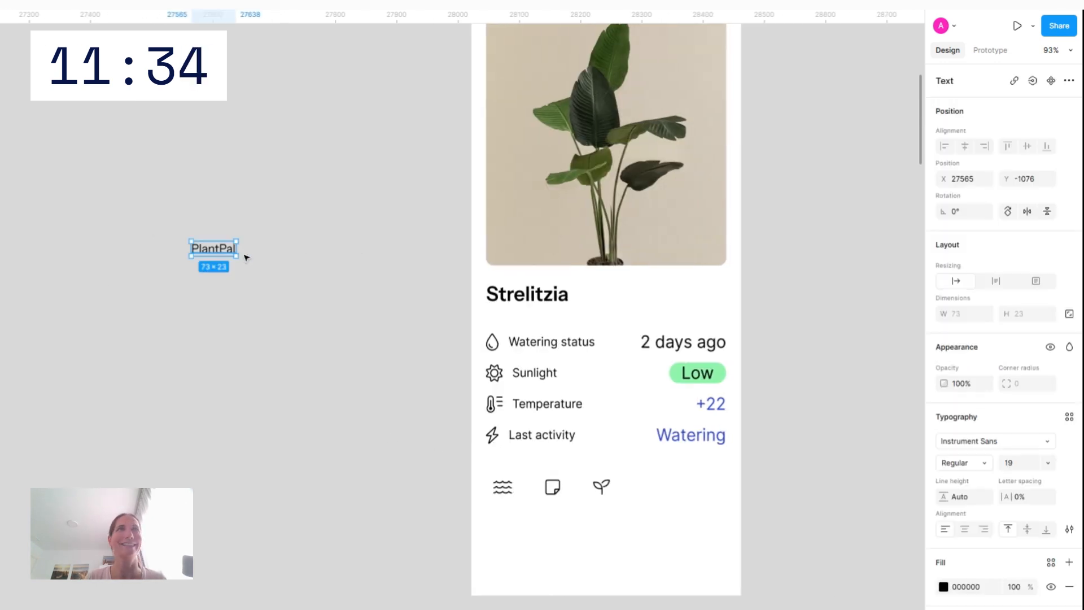
drag(213, 248, 273, 161)
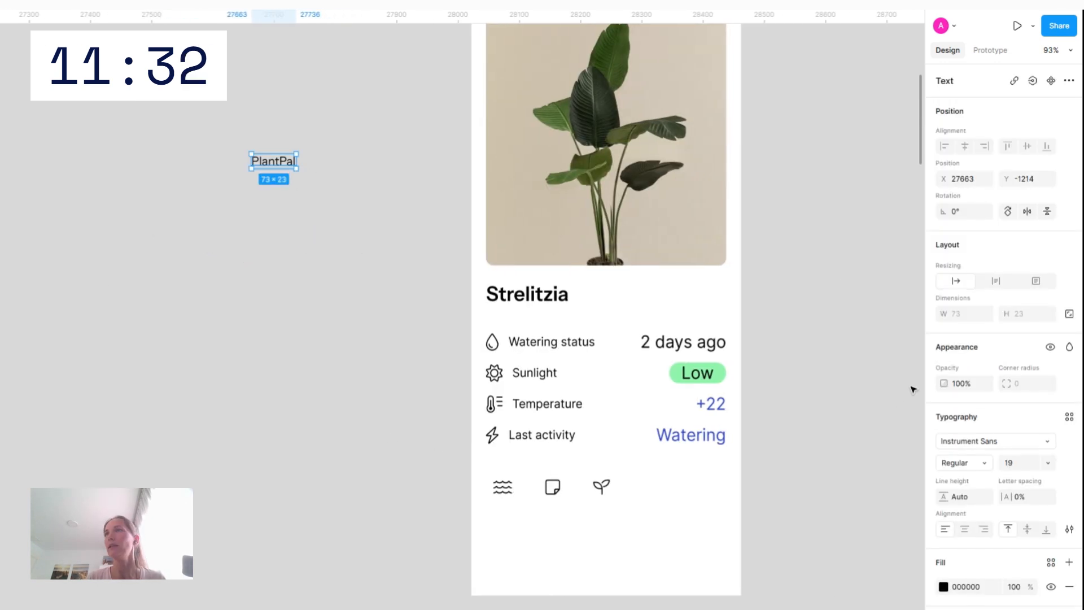
click(967, 463)
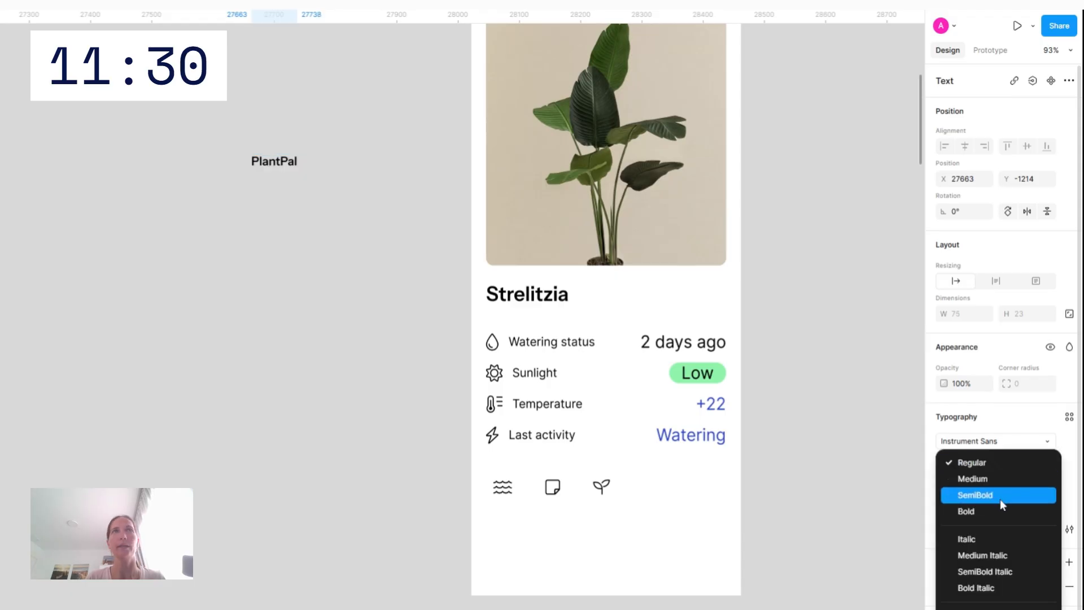
click(967, 511)
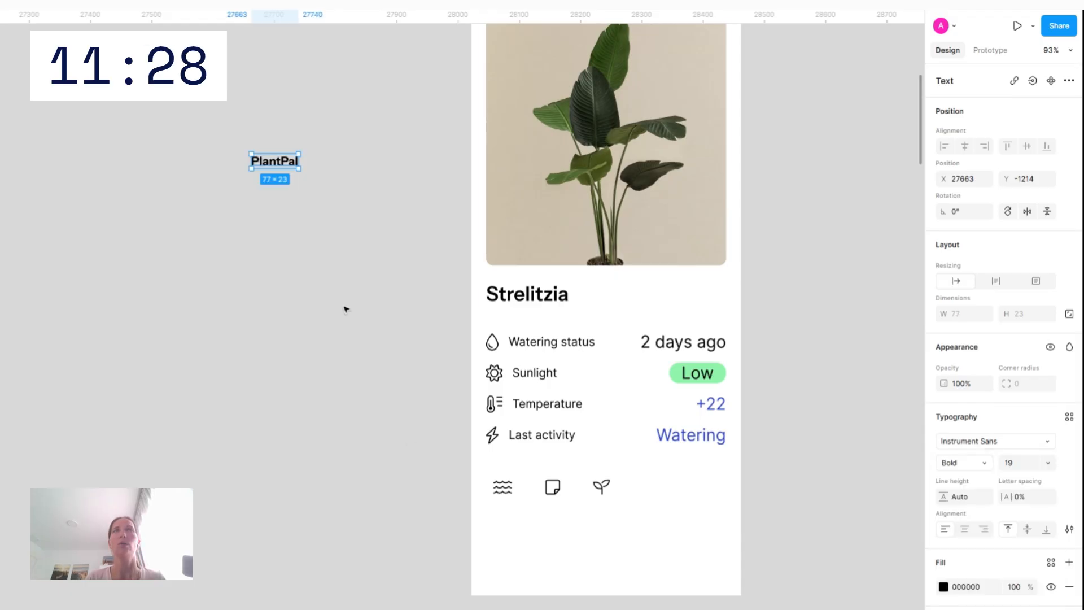
click(346, 307)
Move the "PlantPal" text just above the phone frame's upper-left corner
scroll(307, 296, up, 5)
drag(288, 318, 499, 100)
scroll(500, 103, right, 2)
scroll(500, 103, right, 1)
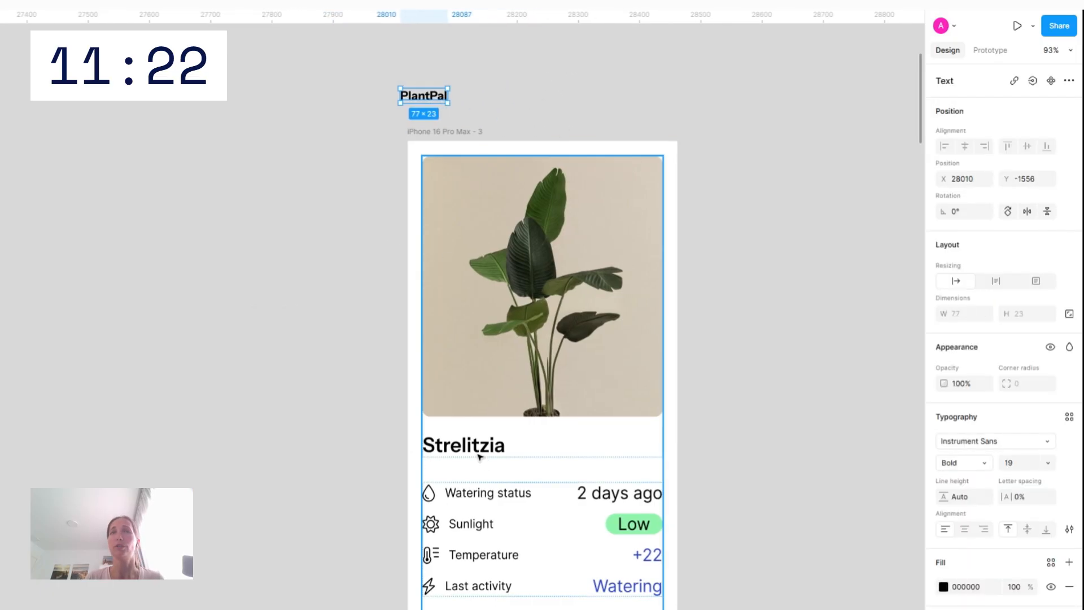
Duplicate the water quick action button onto the canvas outside the phone frame's upper-right corner
click(431, 495)
scroll(431, 494, down, 1)
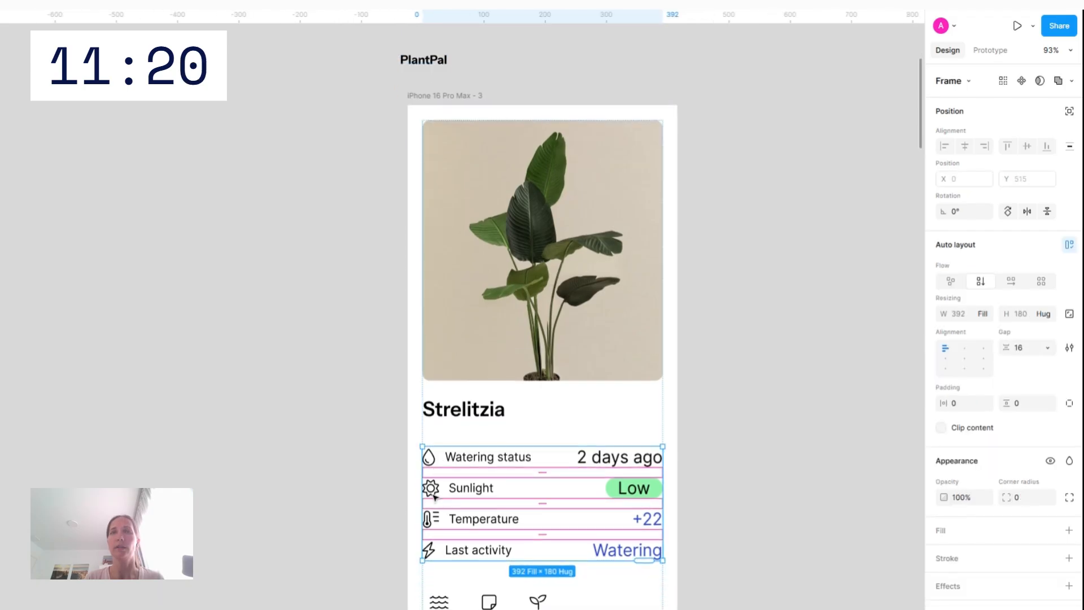
double_click(442, 602)
drag(441, 602, 747, 75)
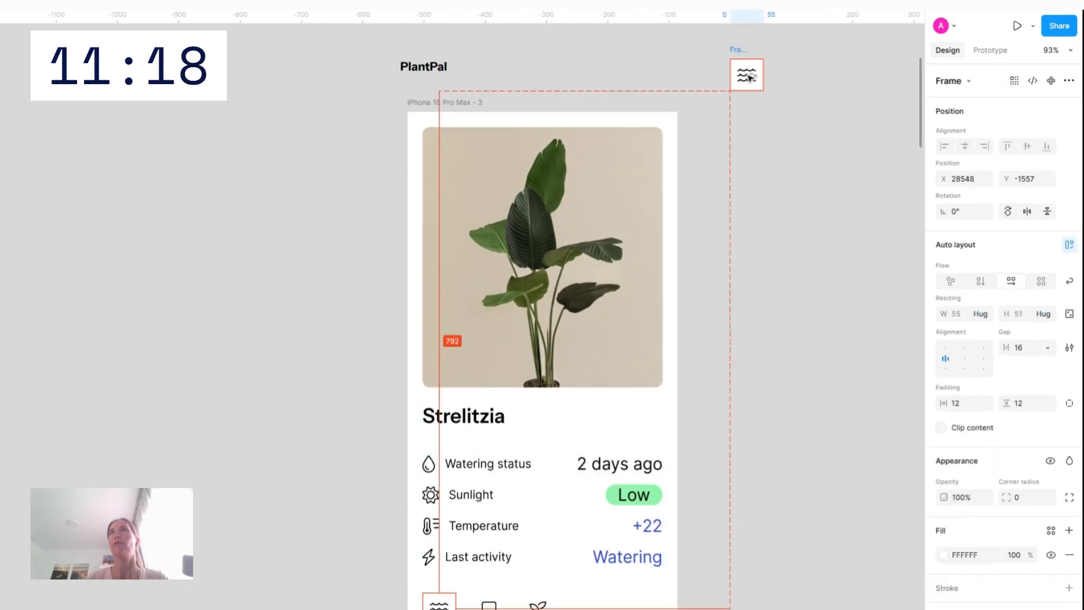
Replace the icon in the duplicated button with the Font Awesome "circle-user" icon
double_click(748, 75)
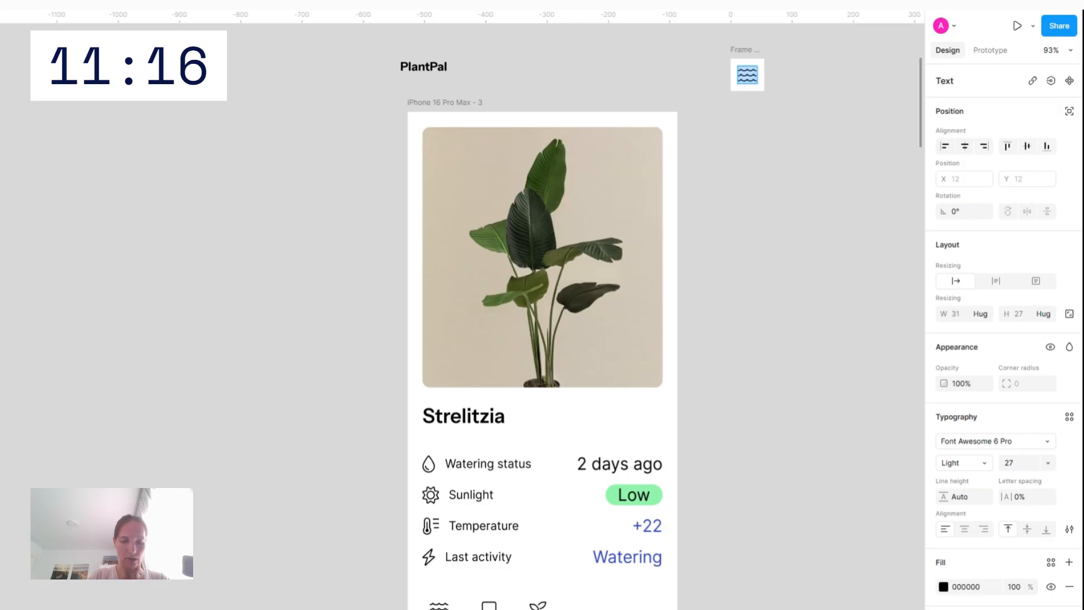
text(circle-)
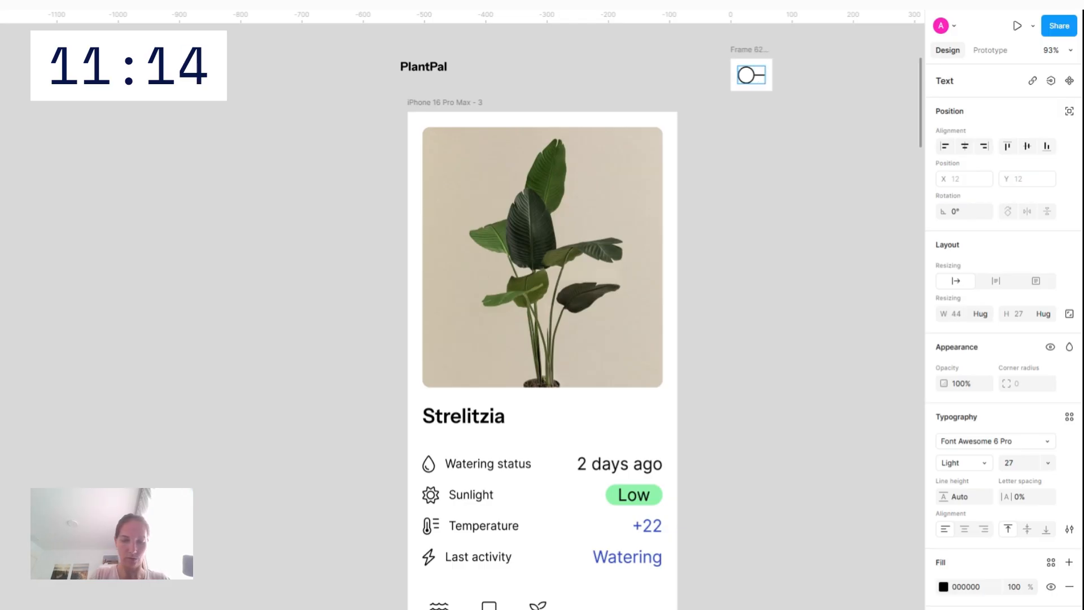
text(user)
click(823, 155)
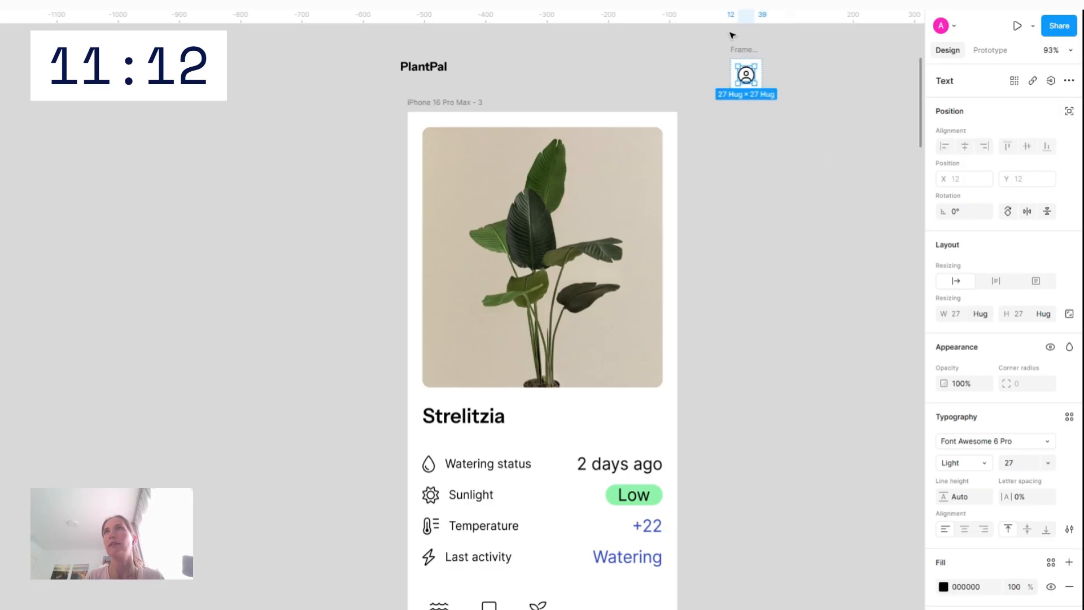
Increase the font size of the "circle-user" icon outside the phone frame to 34
click(743, 50)
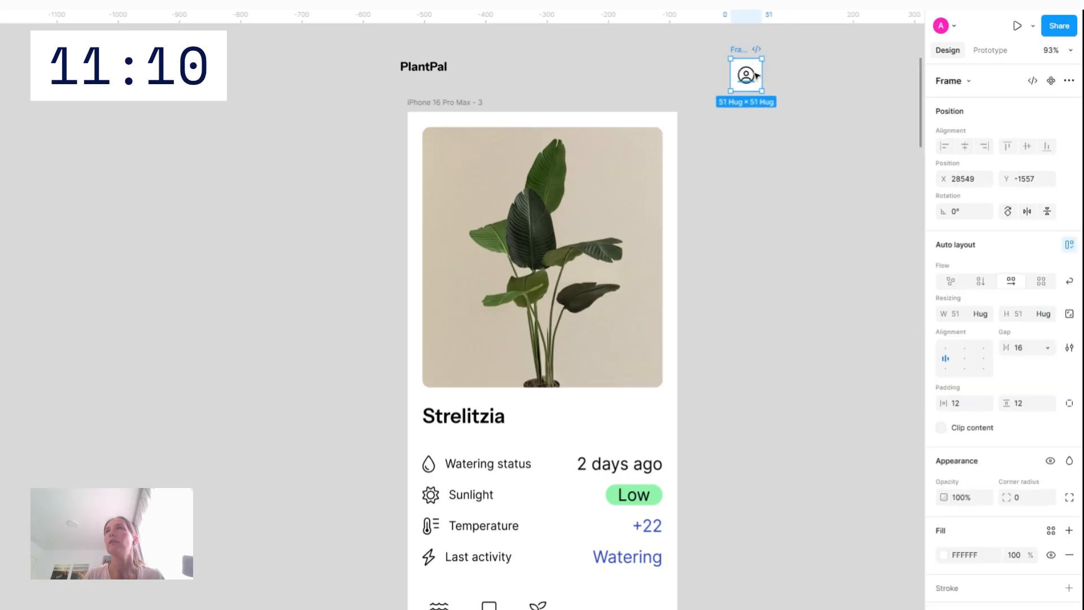
click(757, 75)
double_click(752, 70)
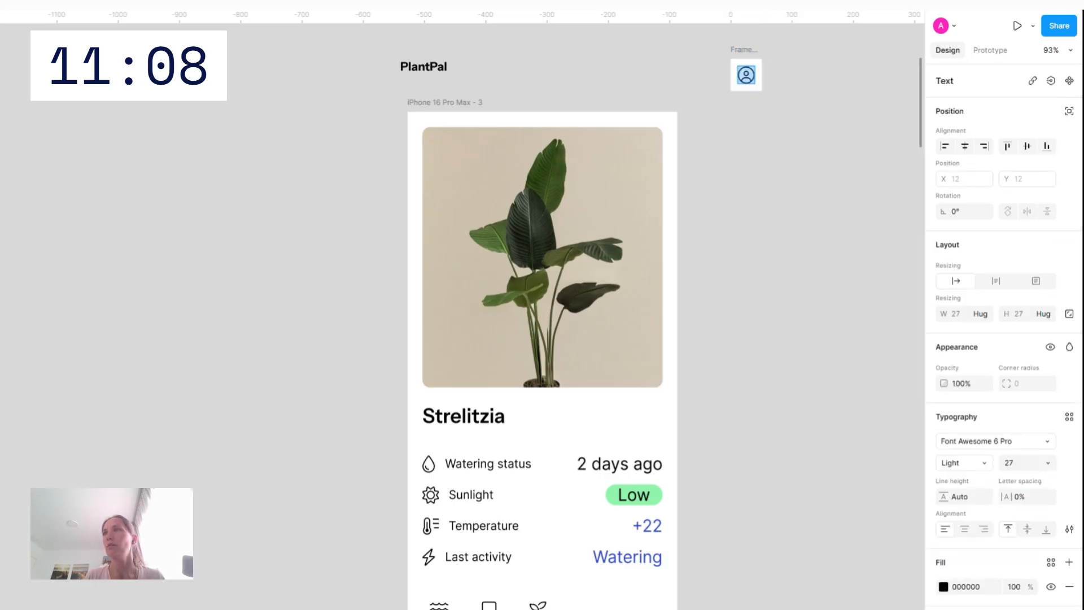
click(1029, 467)
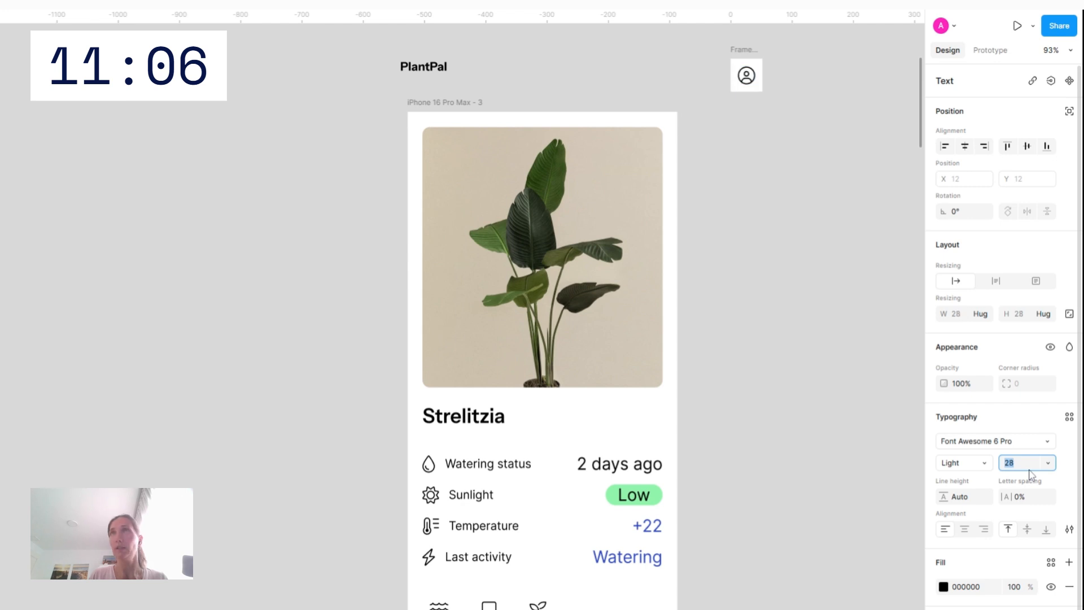
key(Up)
key(Up)
key(Up)
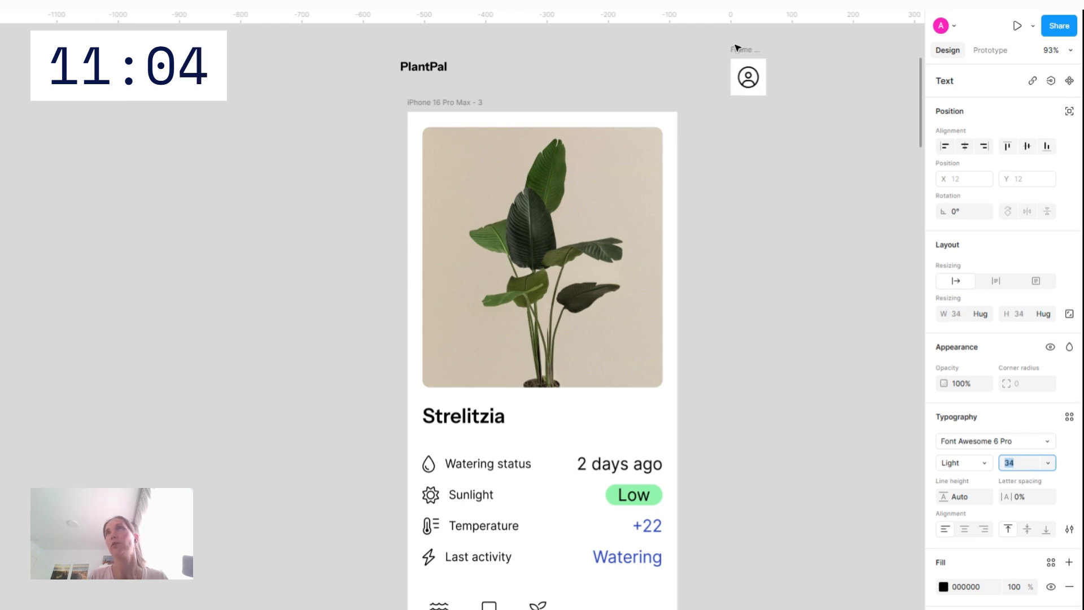
click(794, 79)
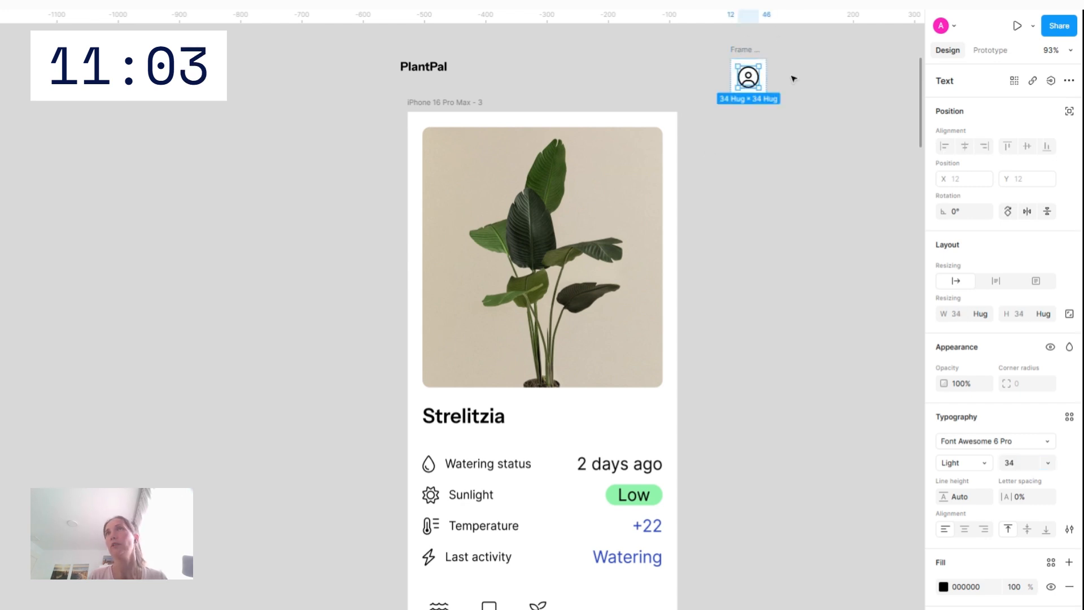
Resize the user icon's button frame to 48 × 48 and center the icon inside it
click(745, 53)
click(964, 314)
text(4)
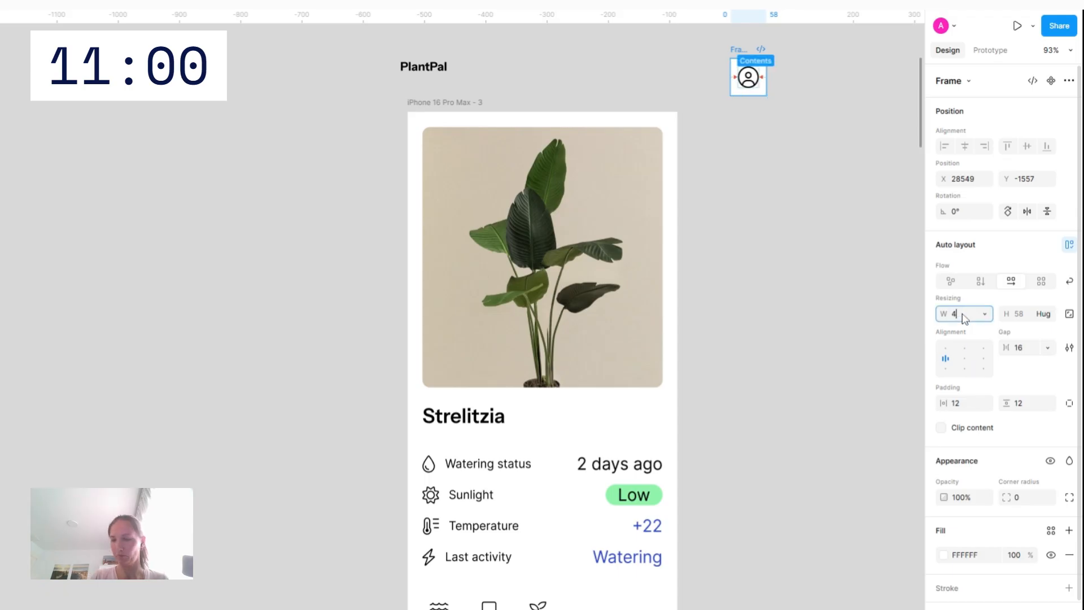
text(8)
key(Tab)
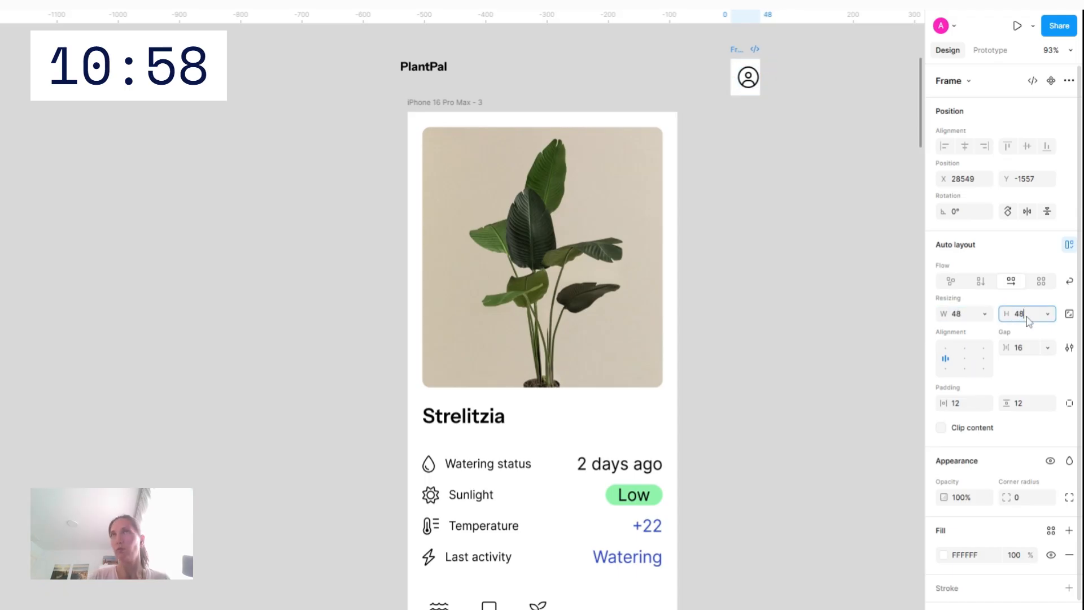
text(48)
key(Return)
click(964, 358)
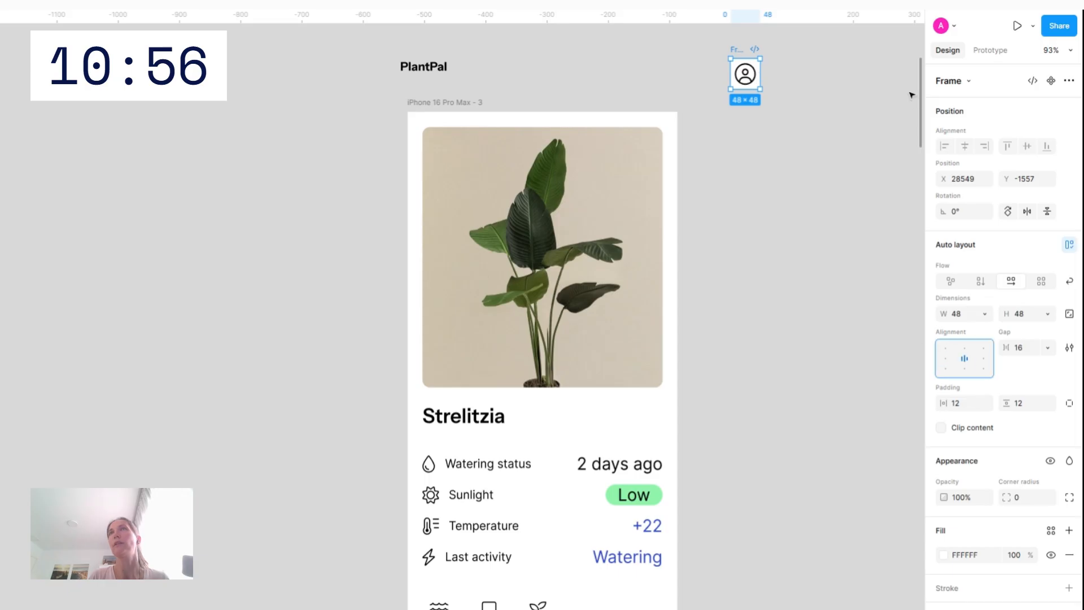
Duplicate the user icon button beside the original and replace the original's icon with the Font Awesome "gear" icon
drag(738, 52, 774, 52)
double_click(745, 80)
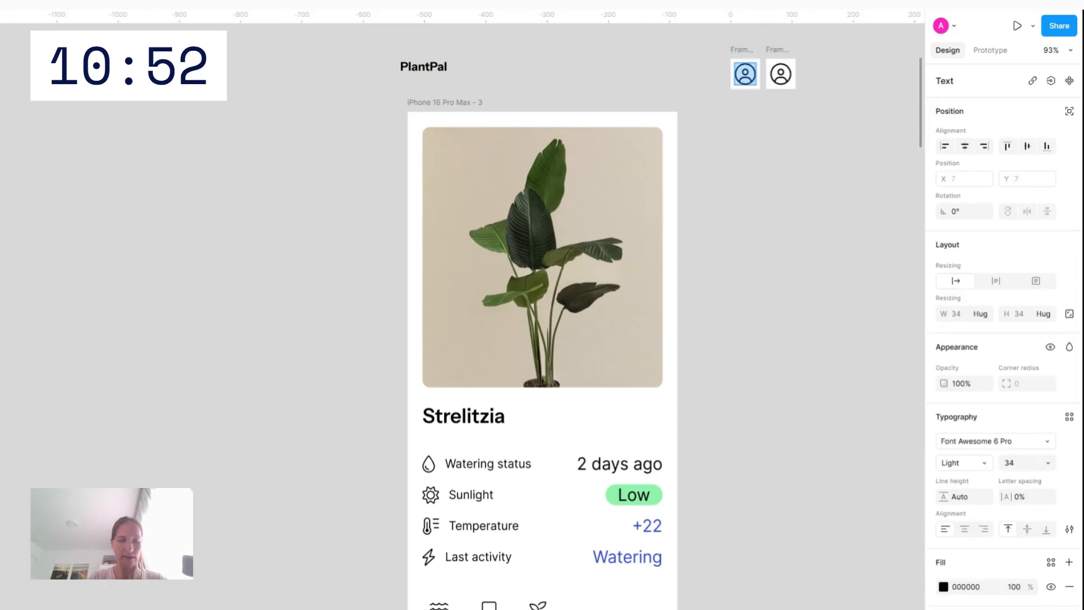
text(gear)
key(Escape)
click(778, 174)
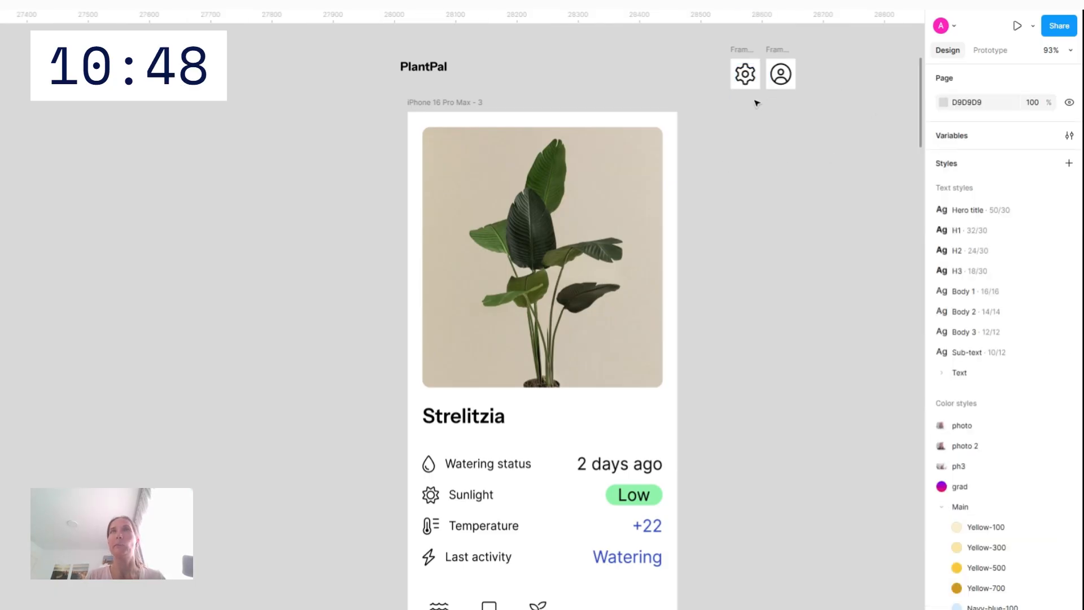
Wrap the gear and user icon buttons together in a horizontal auto layout frame
drag(378, 49, 716, 37)
click(832, 92)
key(shift+a)
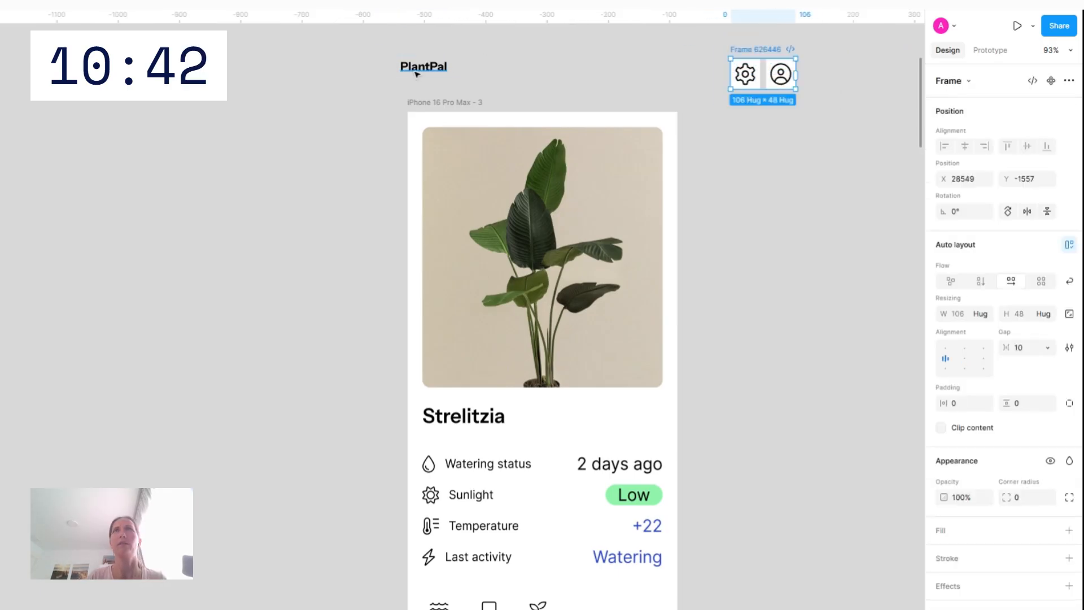
Move the "PlantPal" text beside the icon buttons and combine them into one auto layout header
drag(416, 73, 651, 73)
drag(587, 38, 847, 103)
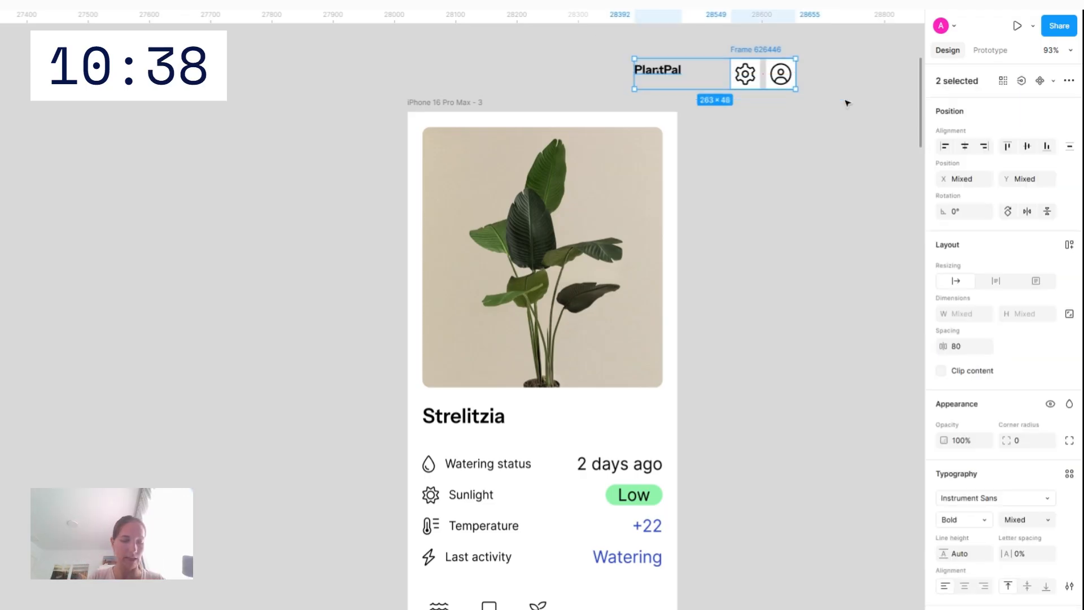
key(shift+a)
Place the PlantPal header inside the phone frame before the plant content and set the phone frame's flow to vertical
drag(625, 56, 470, 110)
drag(457, 124, 459, 123)
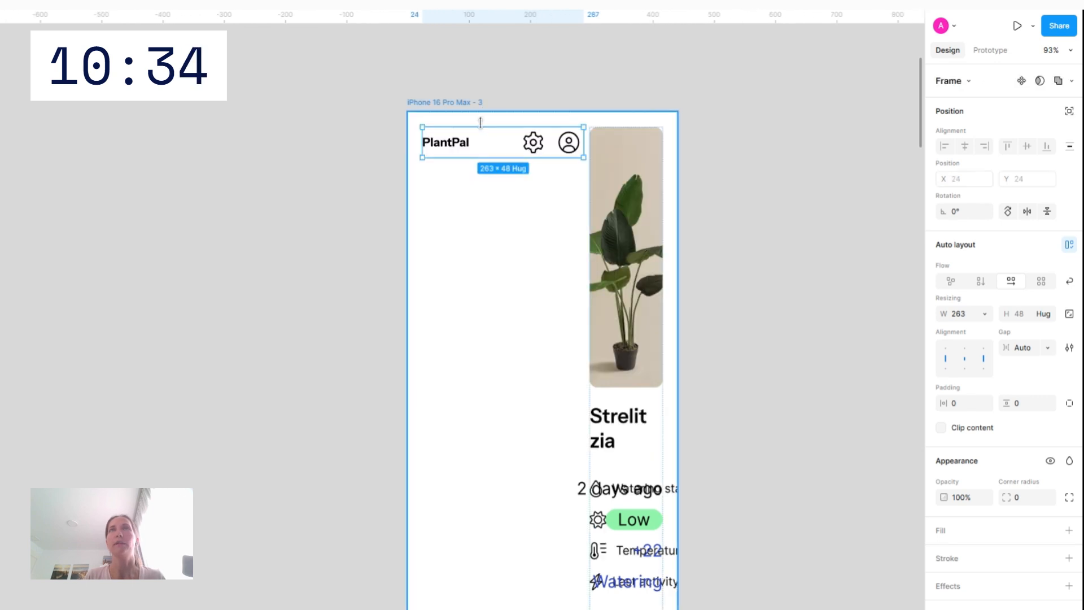
click(453, 104)
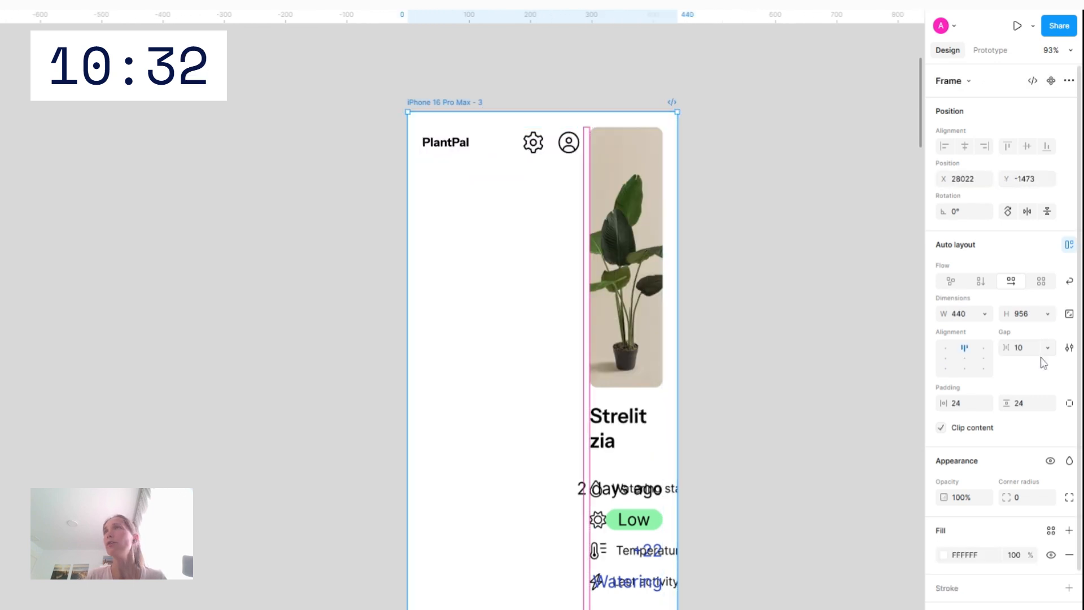
click(981, 281)
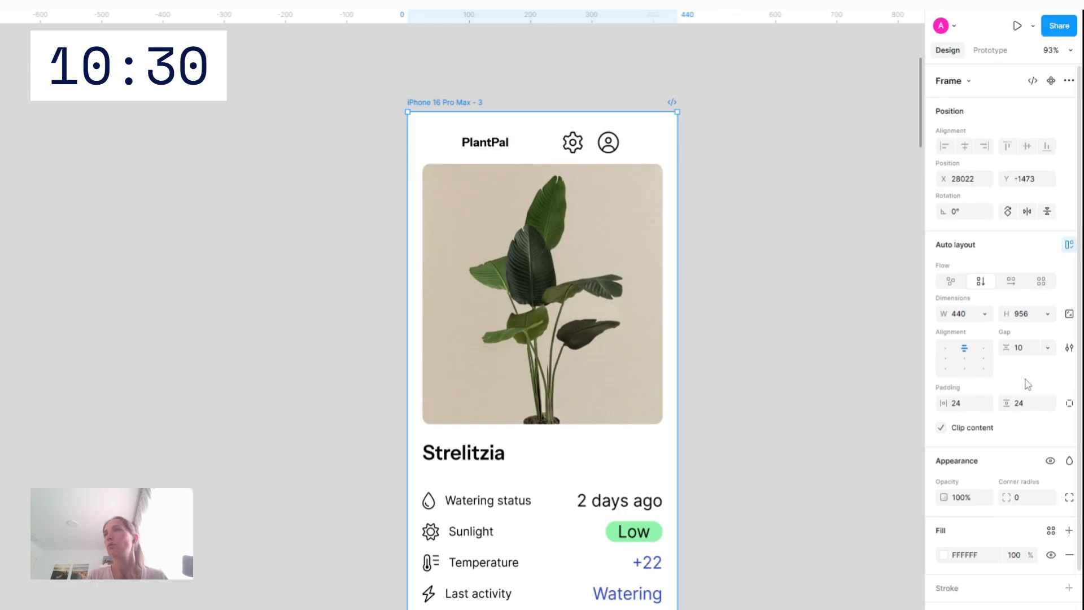
Set the phone frame's vertical padding to 0
click(1020, 403)
text(0)
key(Return)
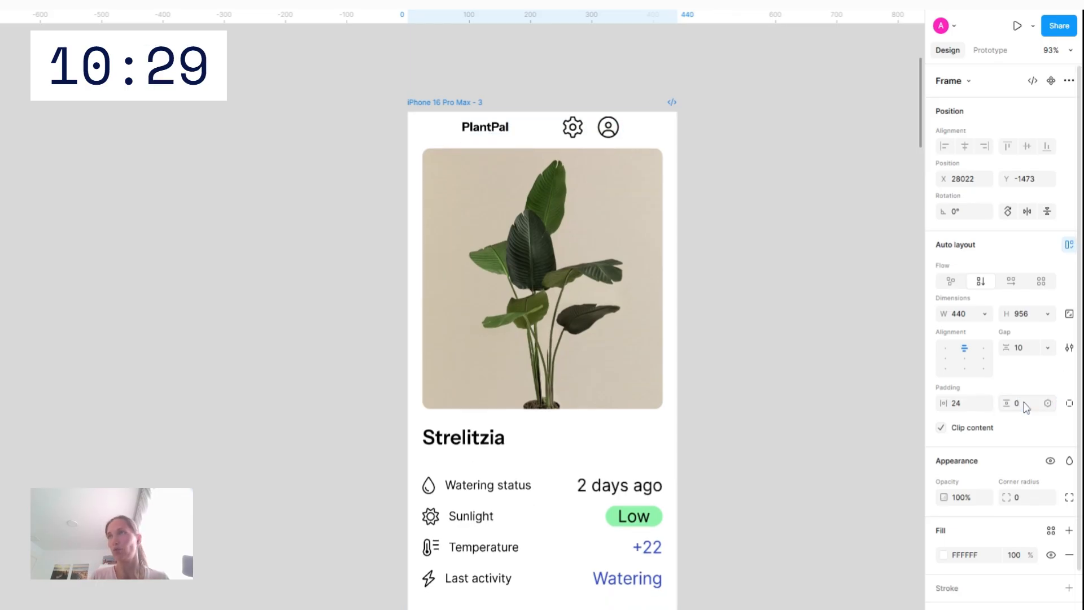
Set the PlantPal header's width to Fill container
click(572, 127)
click(985, 314)
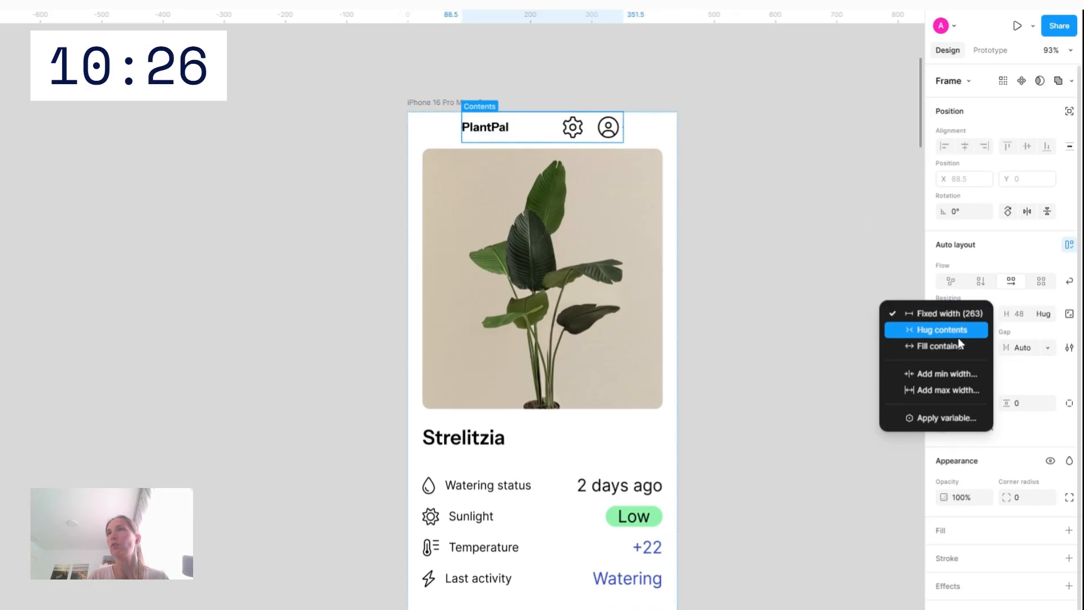
click(959, 348)
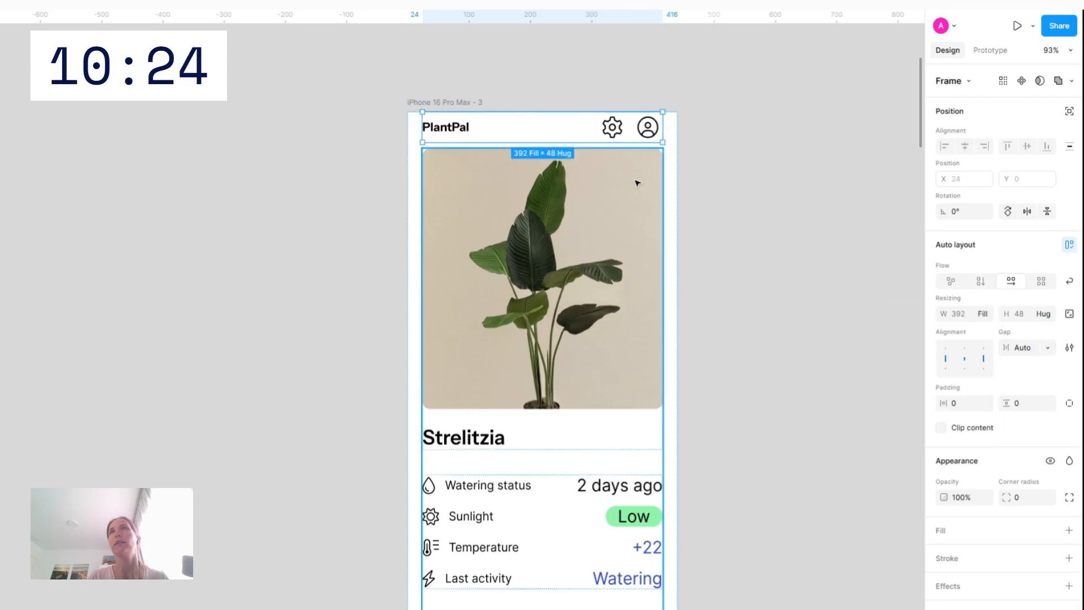
Set the phone frame's horizontal padding to 0
click(673, 206)
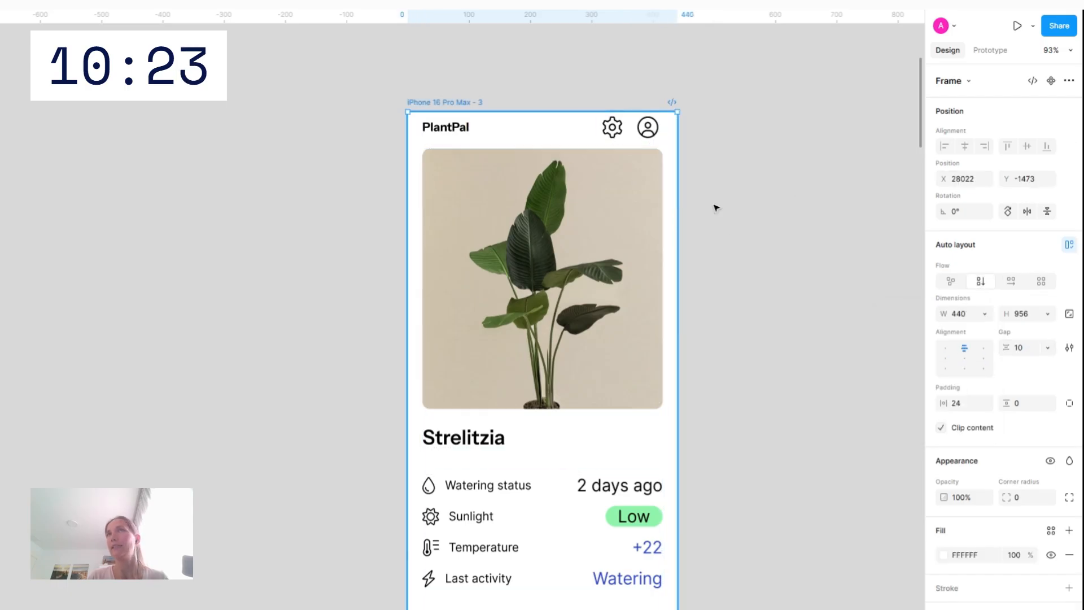
click(956, 403)
text(0)
key(Return)
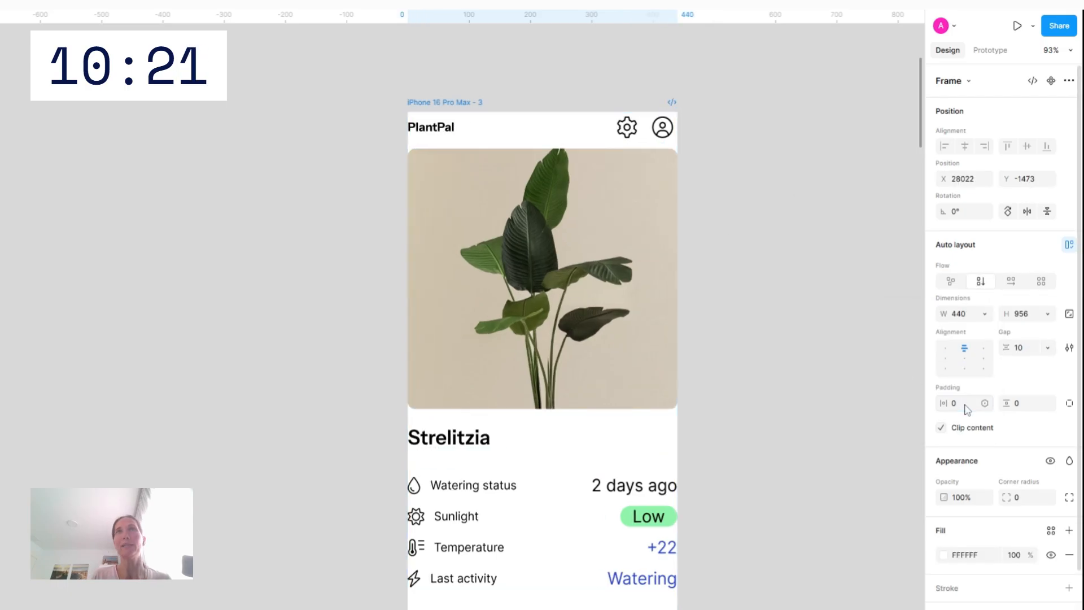
Set the horizontal padding of the plant content frame below the header to 24
click(531, 275)
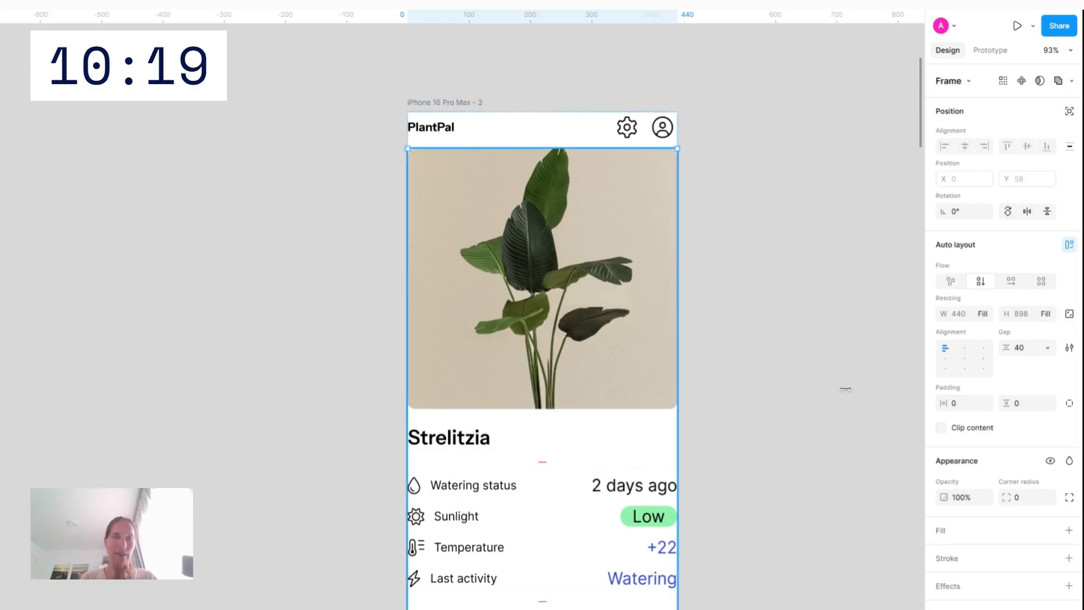
click(965, 403)
text(24)
key(Return)
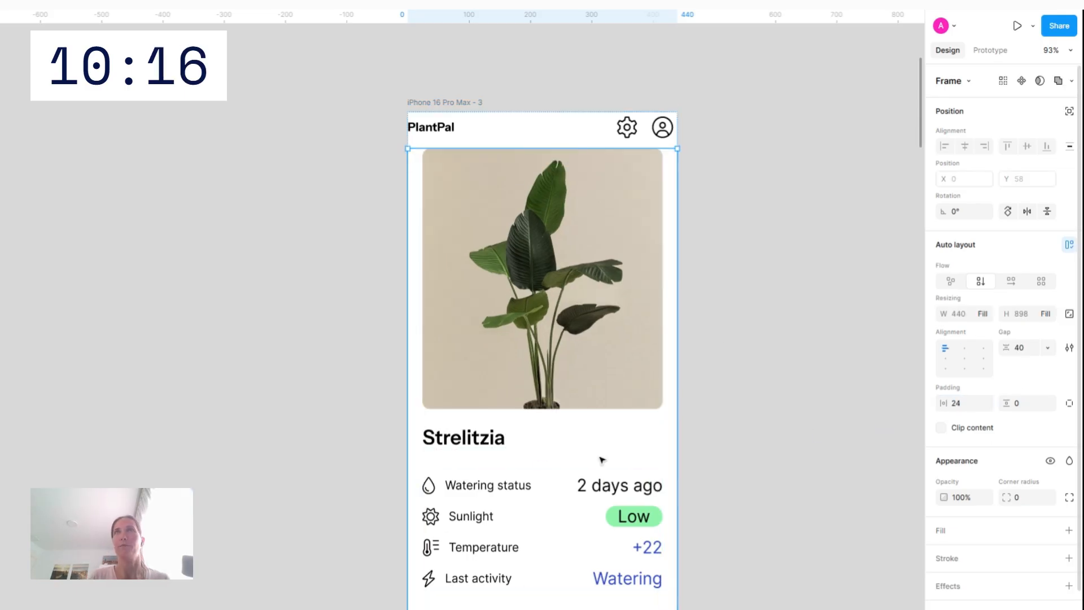
click(760, 317)
Set the PlantPal header's horizontal padding to 12 and its vertical padding to 8
scroll(762, 320, down, 1)
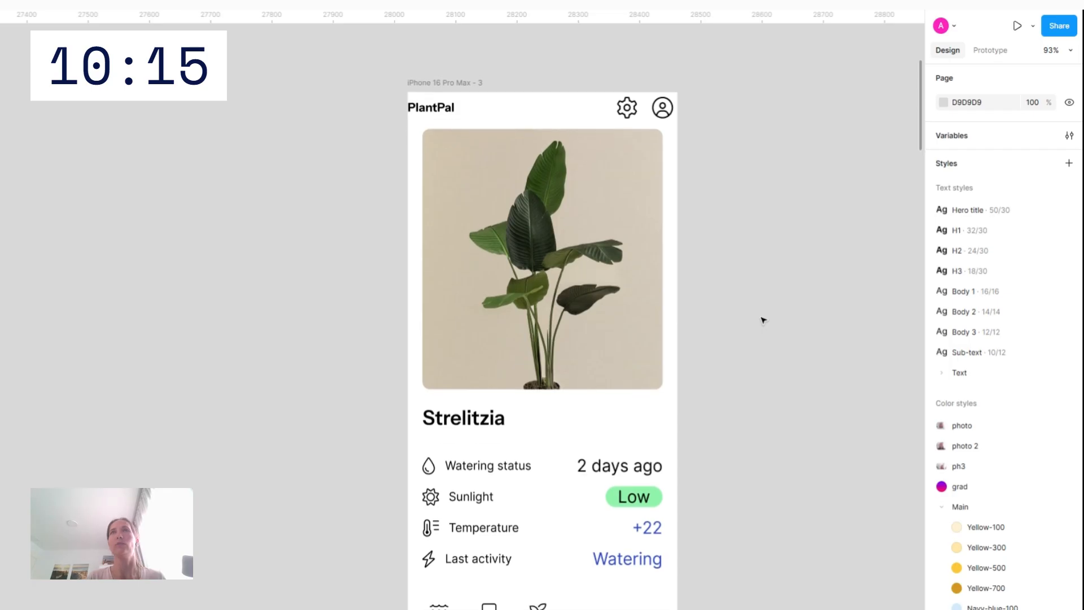
click(574, 109)
click(957, 402)
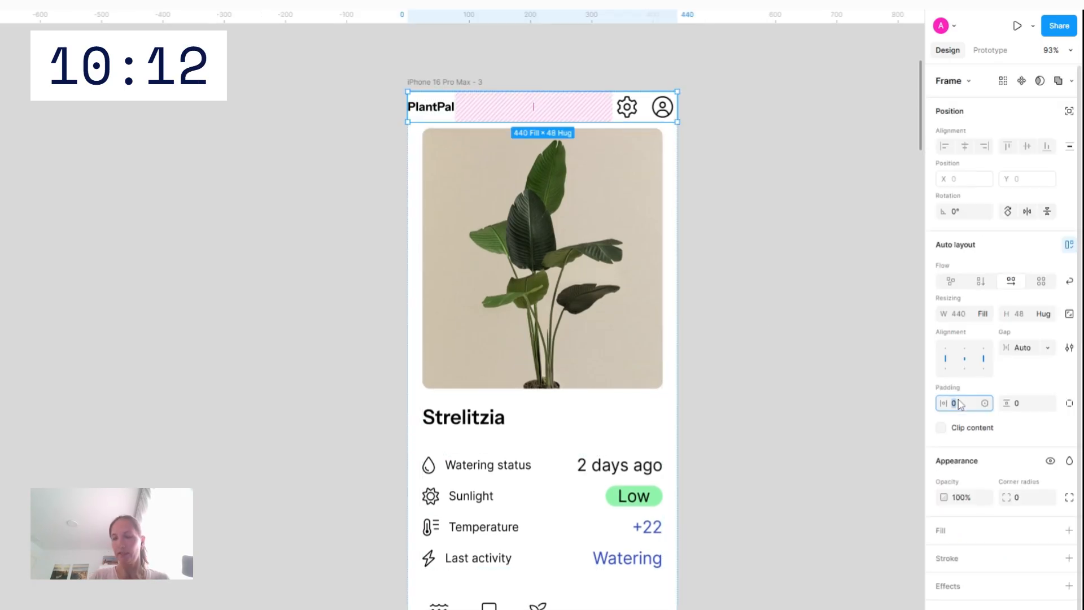
text(8)
key(Return)
click(959, 403)
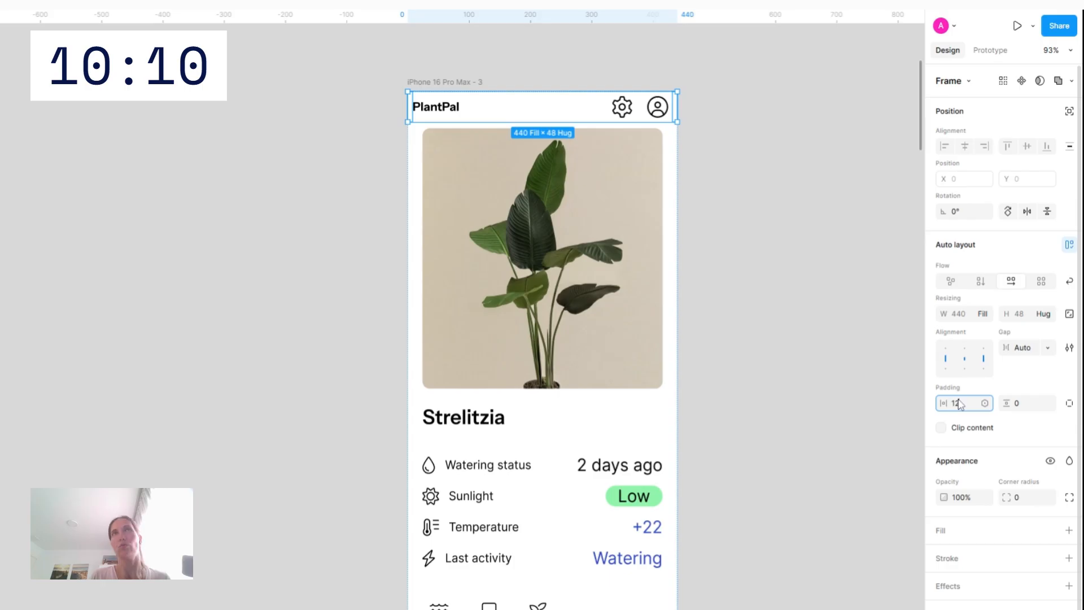
key(Return)
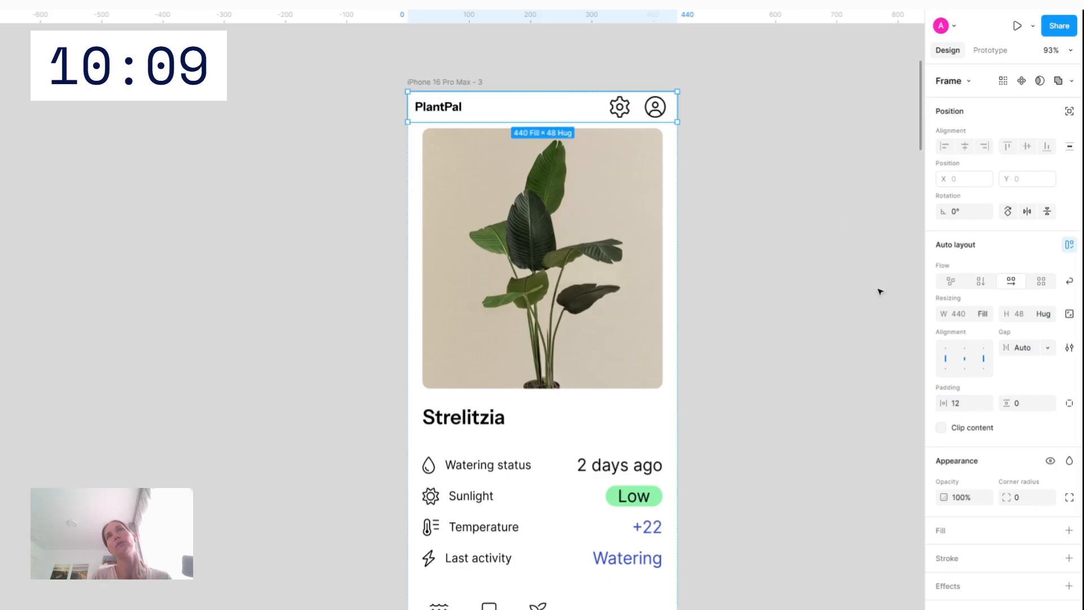
click(1031, 409)
text(8)
key(Return)
click(785, 169)
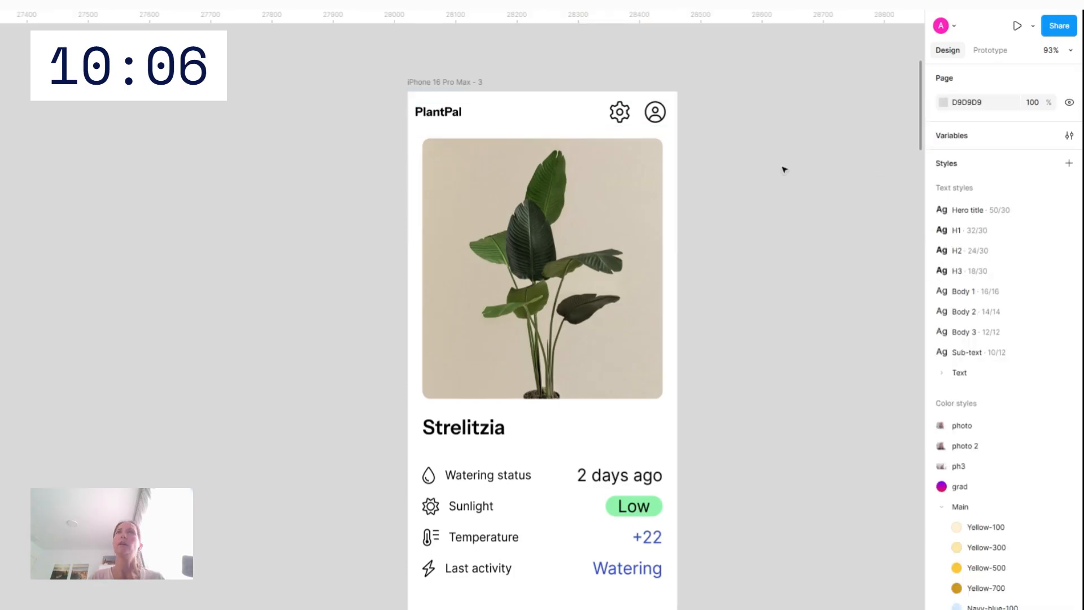
Add a stroke to the PlantPal header and color it light gray E2E2E2
scroll(784, 169, down, 3)
scroll(574, 124, down, 1)
scroll(695, 61, up, 4)
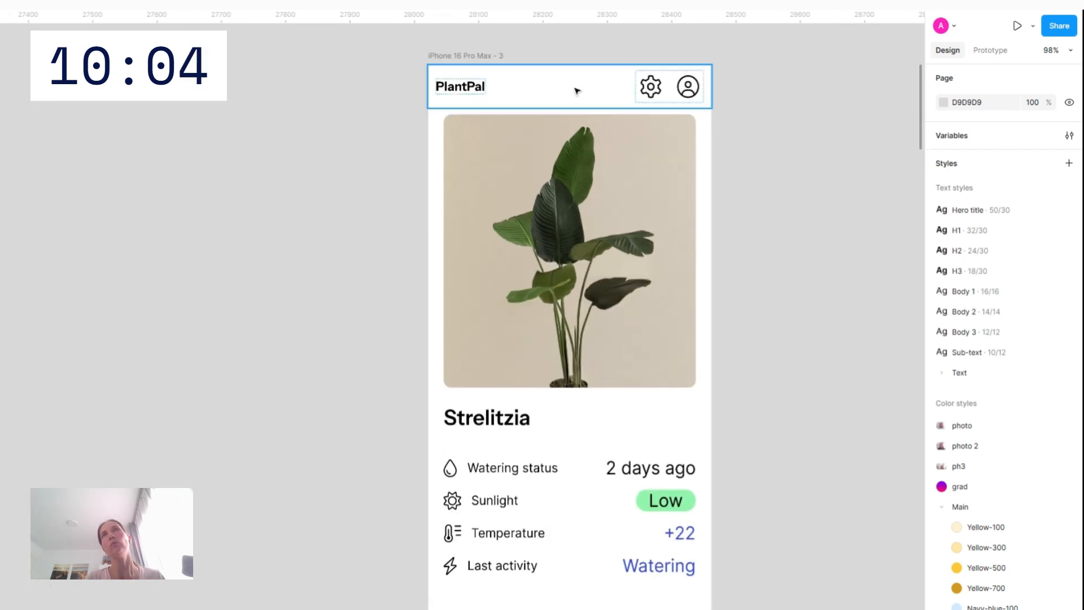
click(576, 90)
scroll(1022, 446, down, 2)
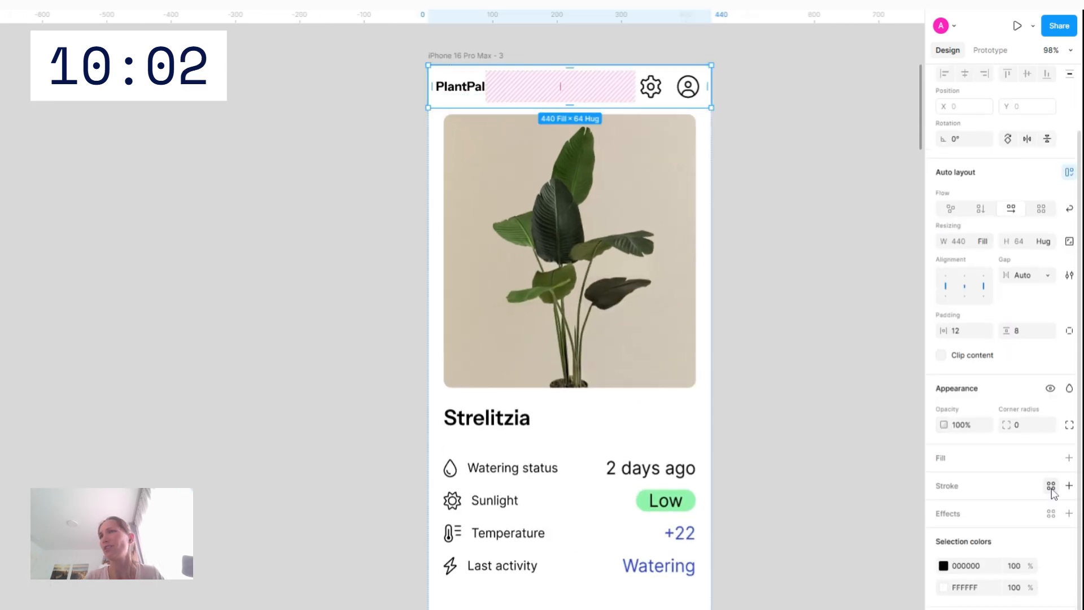
click(1069, 485)
click(943, 509)
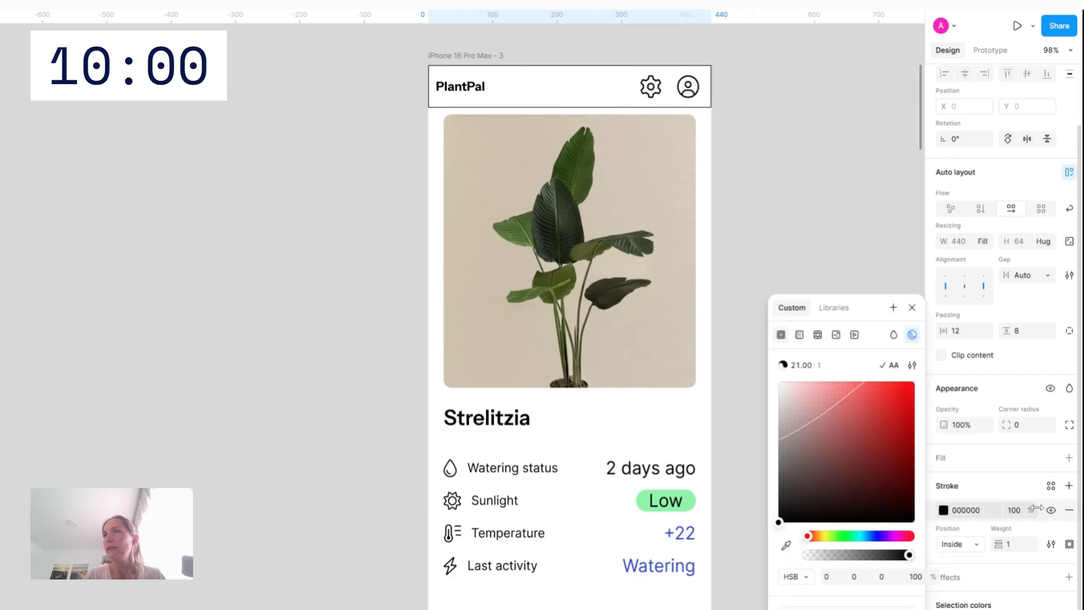
drag(785, 408, 778, 399)
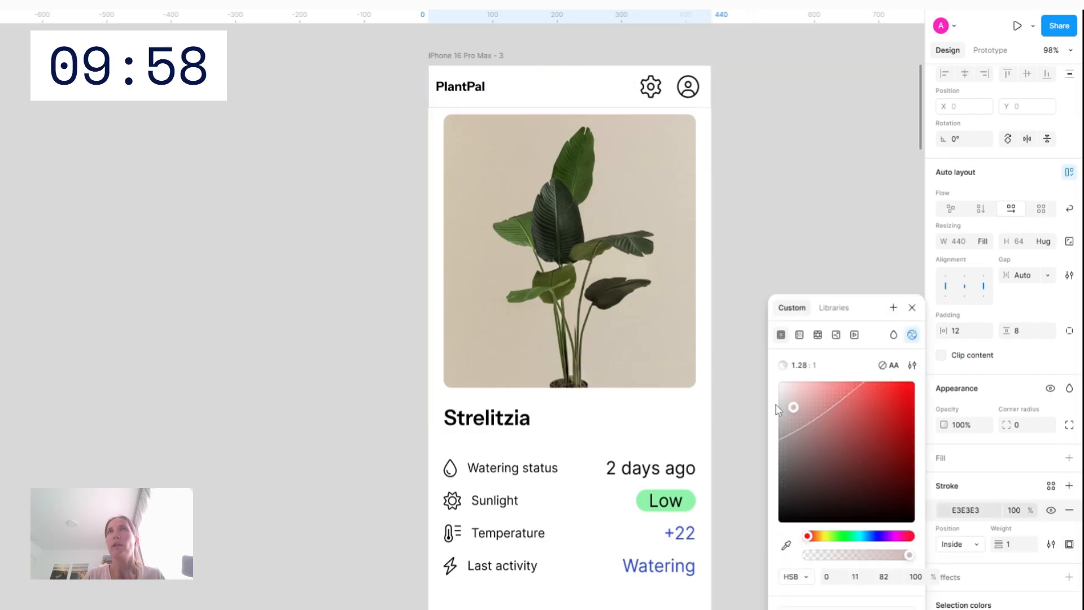
Limit the PlantPal header's stroke to its bottom side
click(1069, 544)
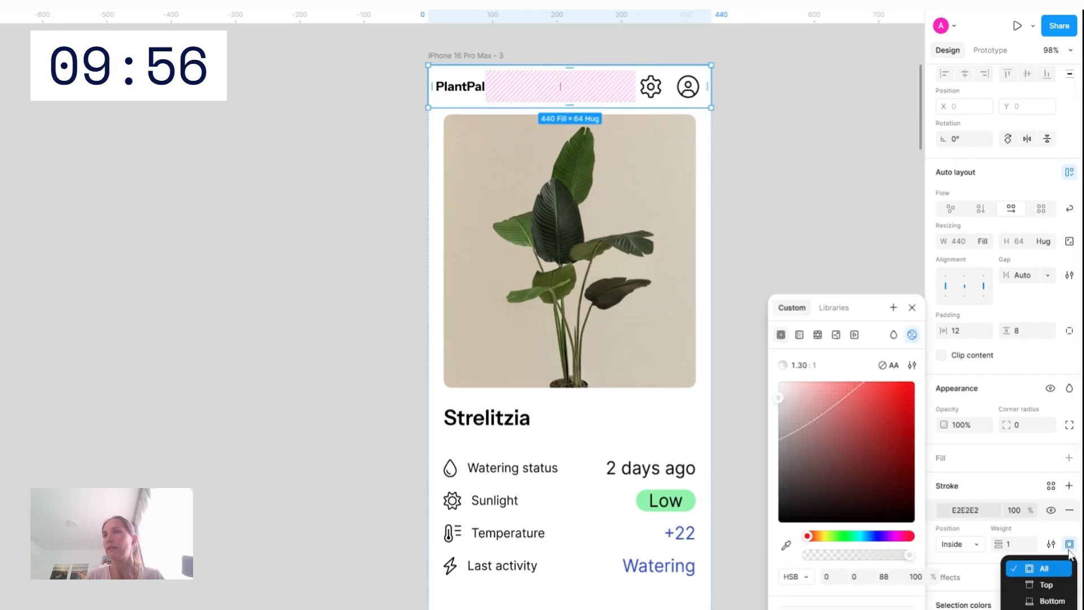
click(1056, 599)
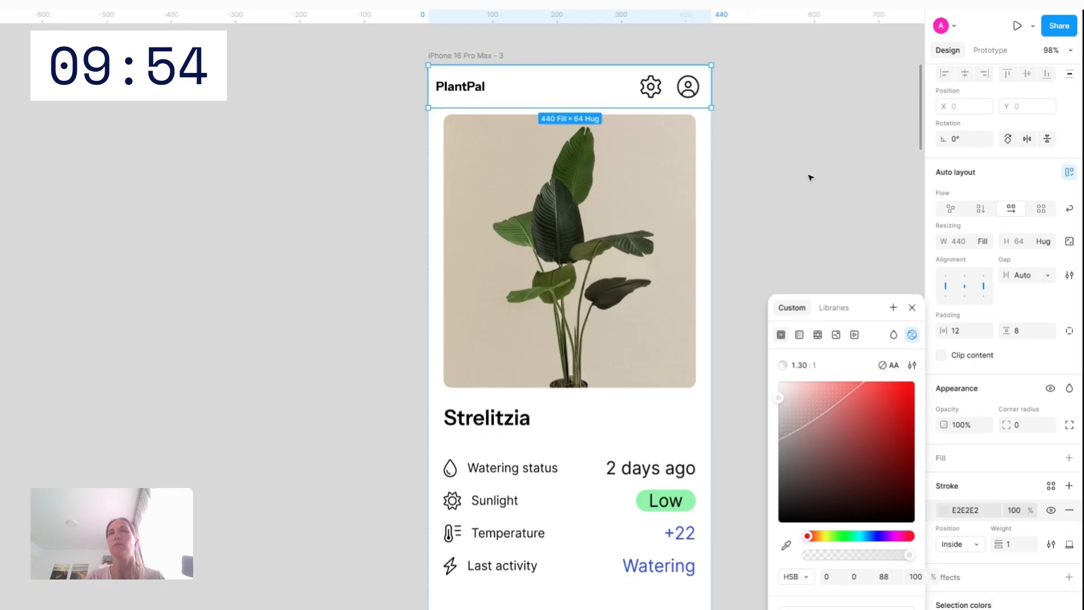
click(754, 244)
Set the vertical gap between the header and the content in the iPhone 16 Pro Max - 3 frame to 16
scroll(693, 219, down, 1)
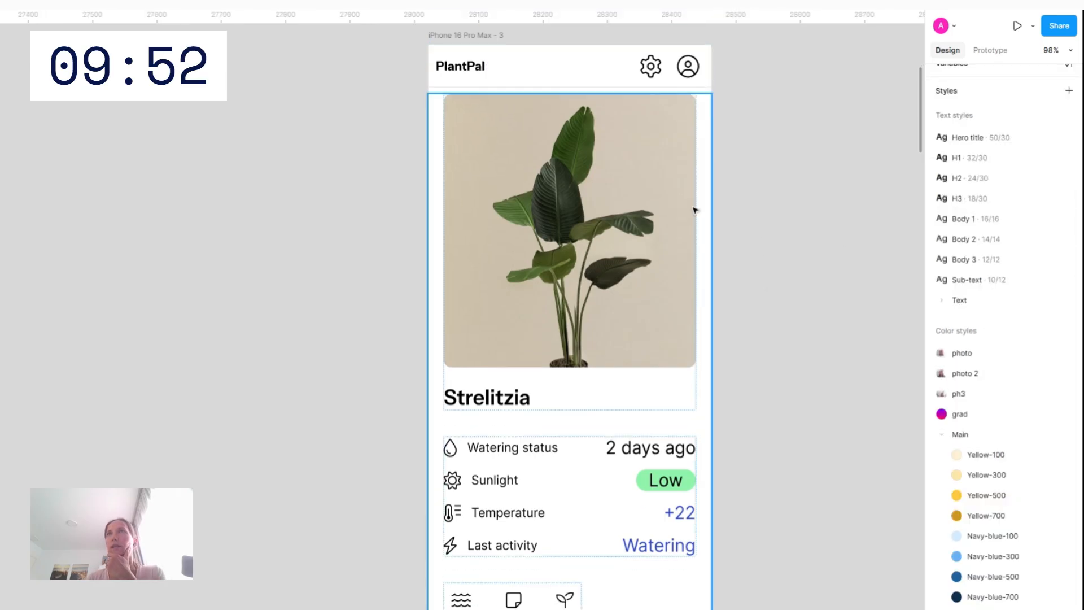
click(695, 210)
key(Escape)
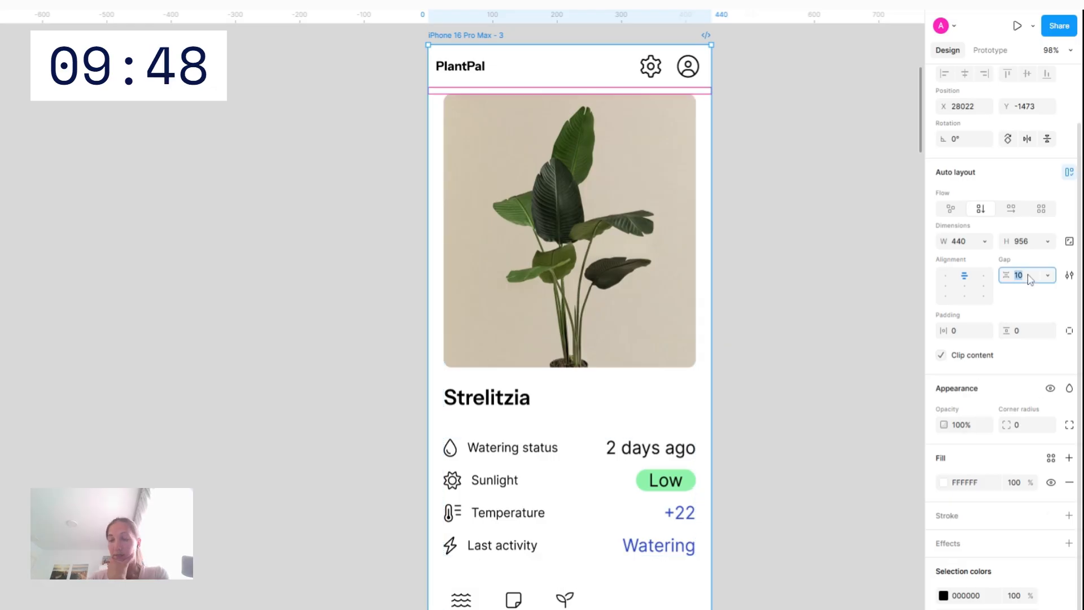
text(16)
key(Return)
click(828, 145)
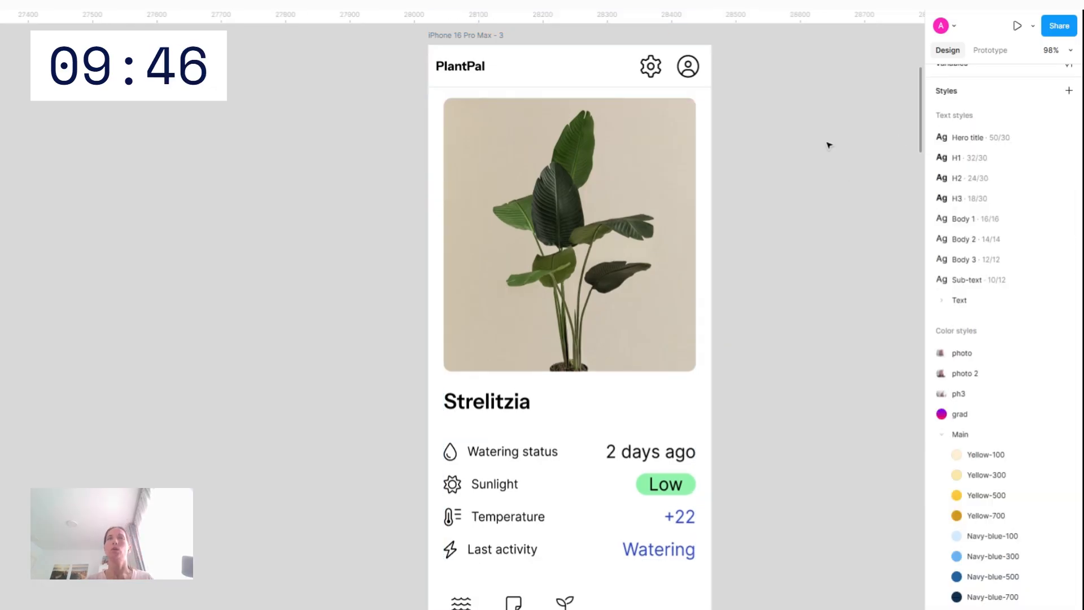
Review the whole plant screen, from the PlantPal header down to the quick action icons and the empty space below them
scroll(828, 145, down, 1)
scroll(828, 145, up, 1)
scroll(828, 145, down, 1)
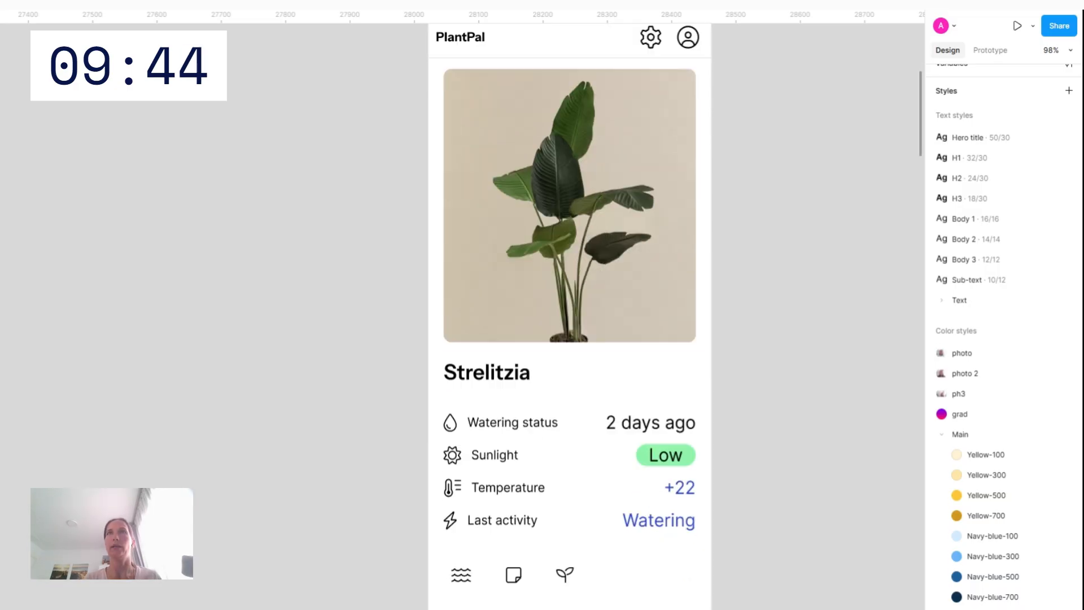
scroll(828, 145, down, 1)
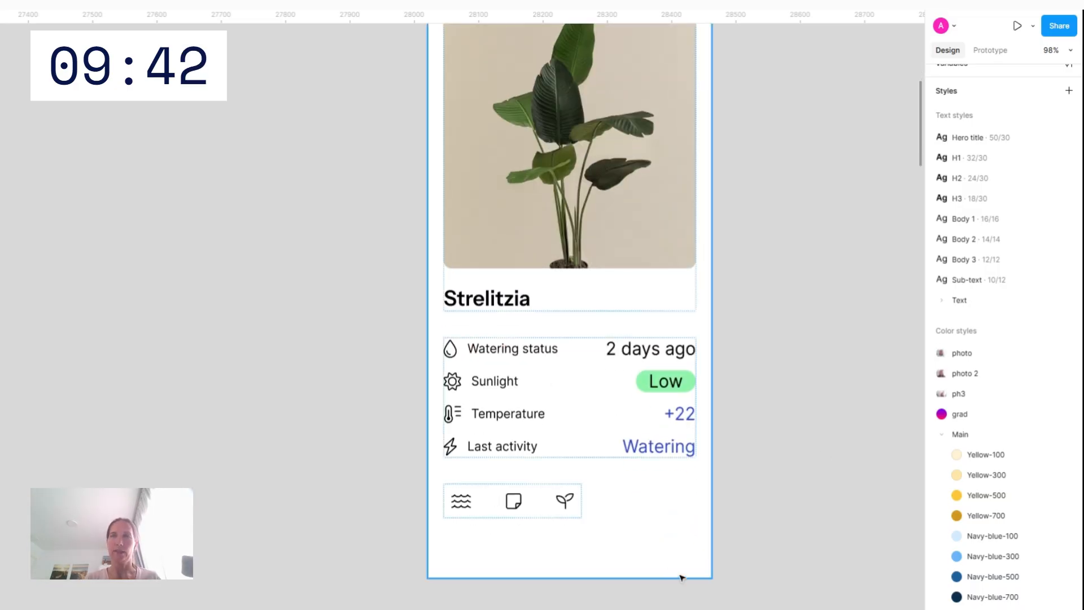
scroll(749, 537, up, 3)
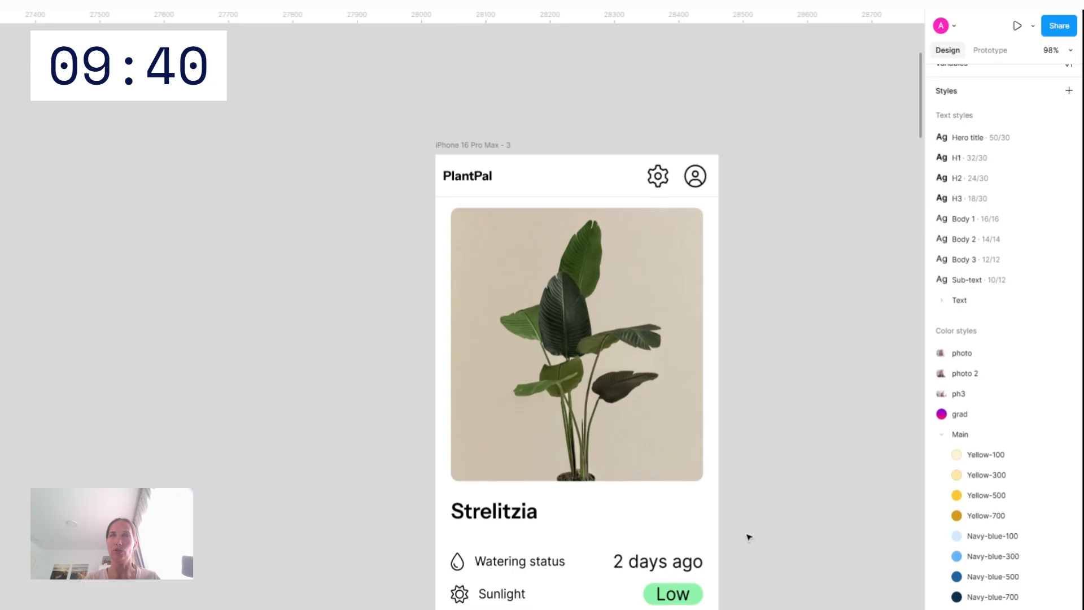
scroll(748, 537, down, 2)
scroll(747, 536, down, 2)
scroll(747, 536, down, 3)
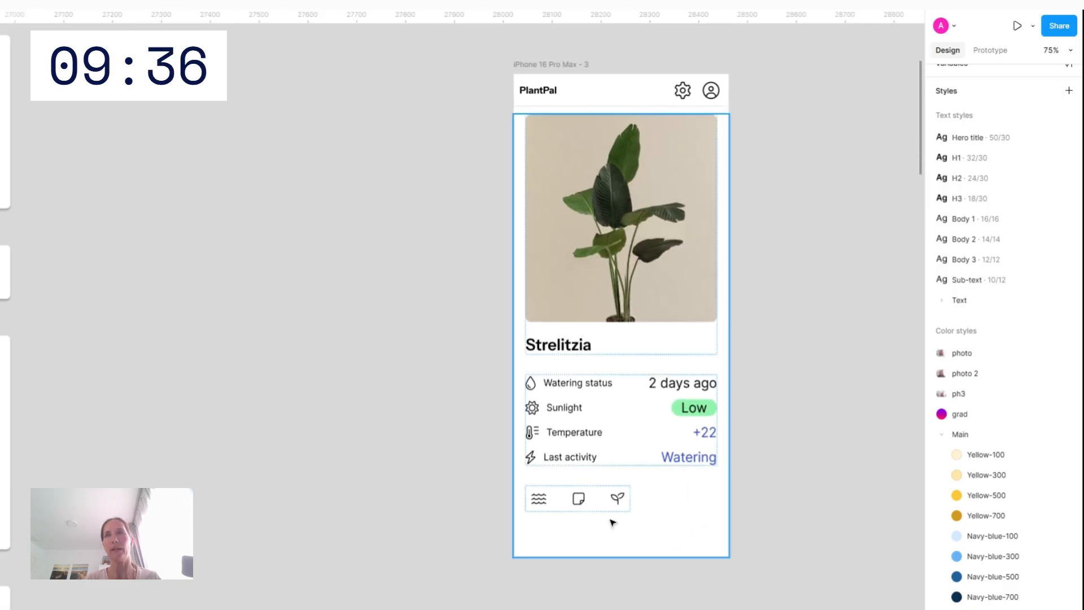
scroll(613, 520, up, 5)
scroll(574, 513, down, 3)
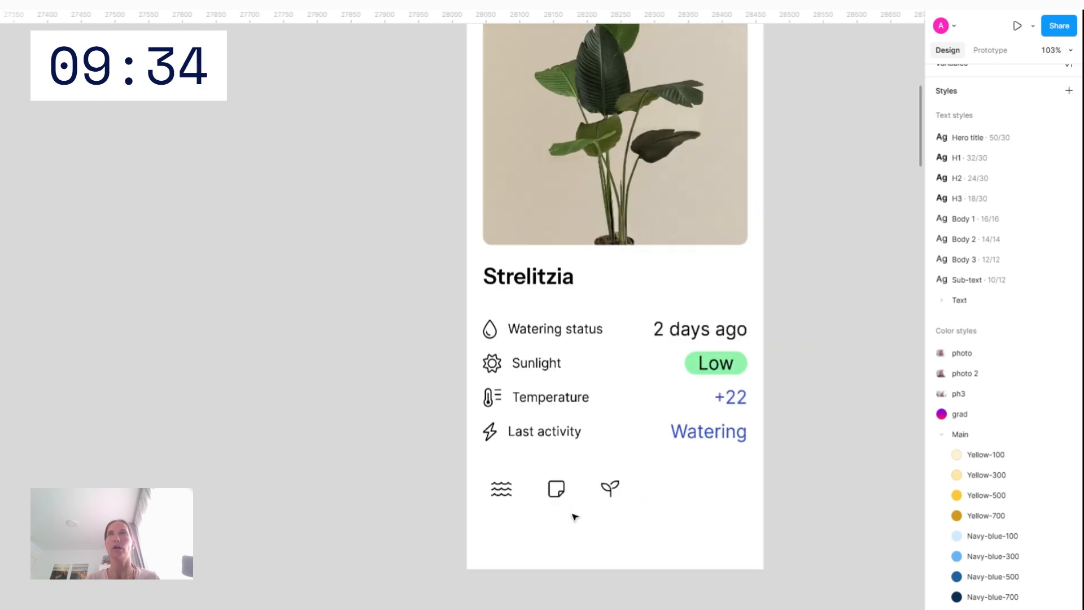
Duplicate the PlantPal header and place the copy below the quick action icons as the screen's bottom bar
scroll(622, 330, up, 5)
click(656, 243)
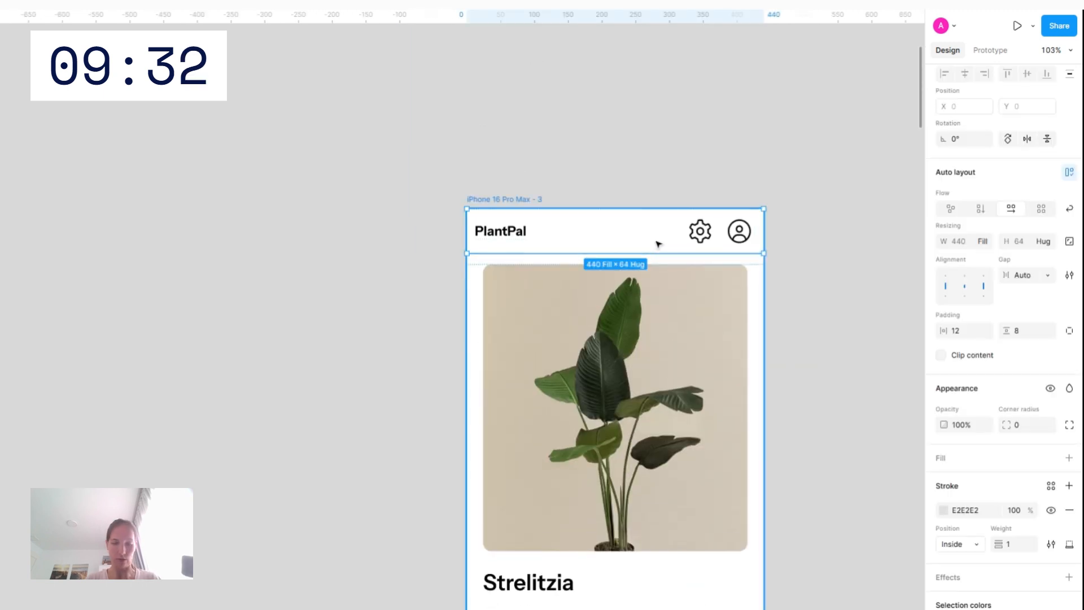
key(ctrl+d)
key(ctrl+z)
scroll(724, 266, down, 4)
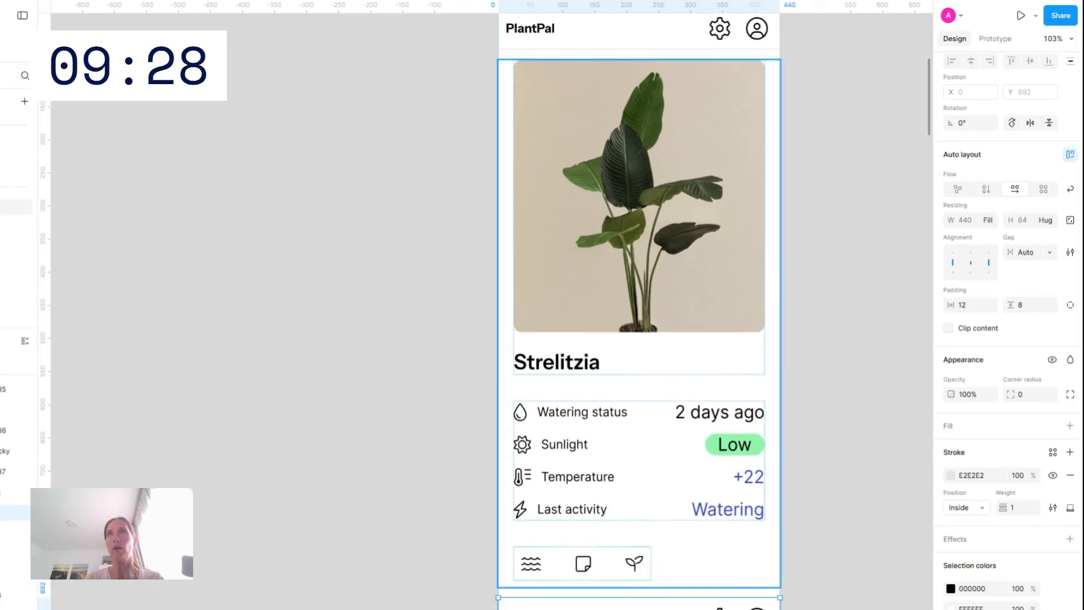
scroll(729, 586, down, 1)
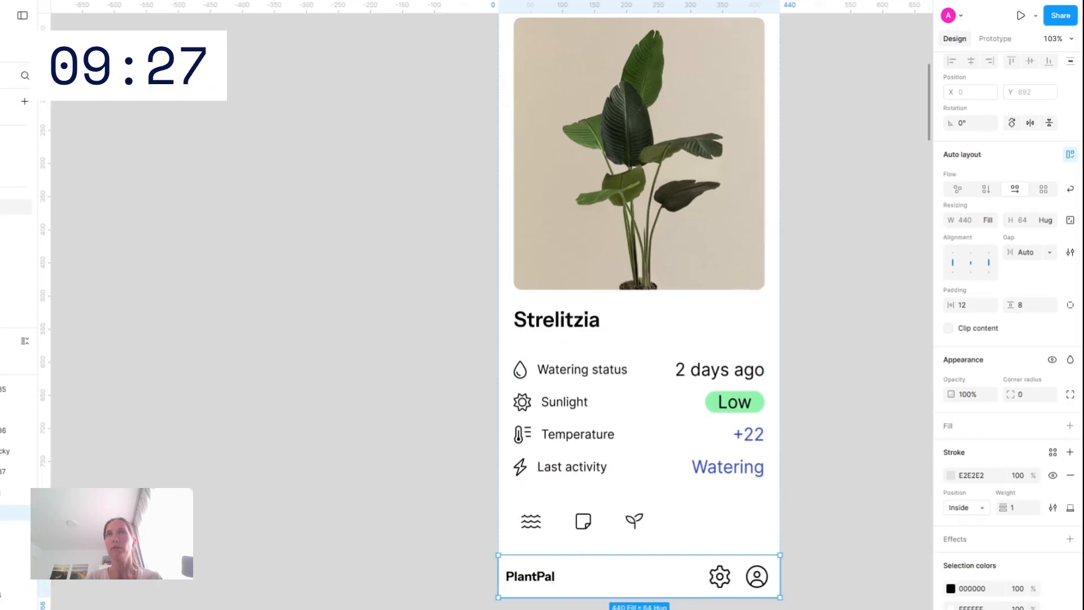
Replace the PlantPal title in the bottom bar with copies of the settings and profile icons, and delete the original icon group
click(727, 585)
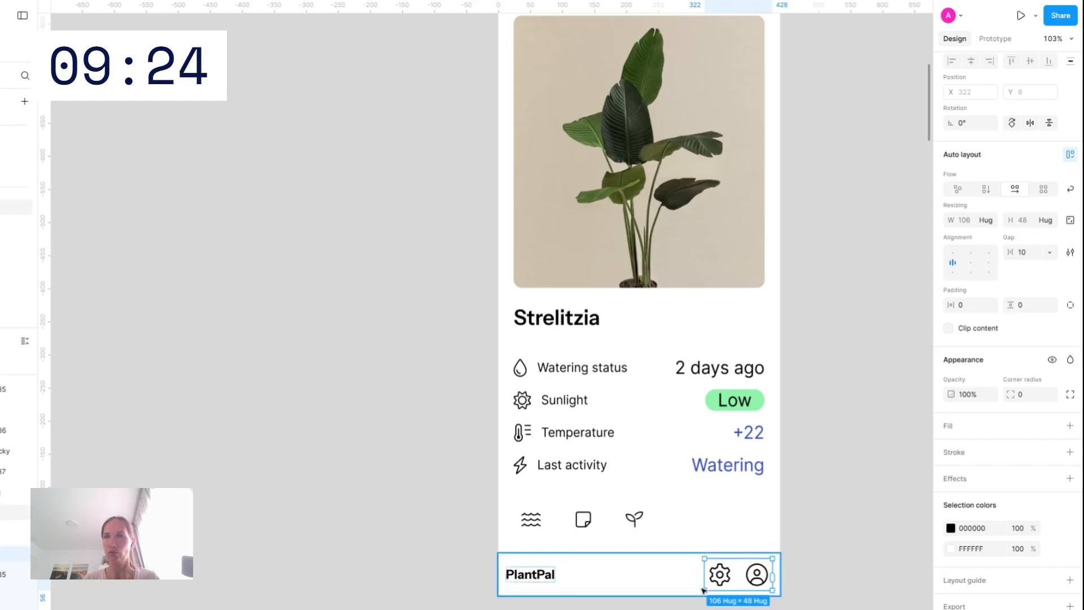
click(727, 577)
shift+click(757, 582)
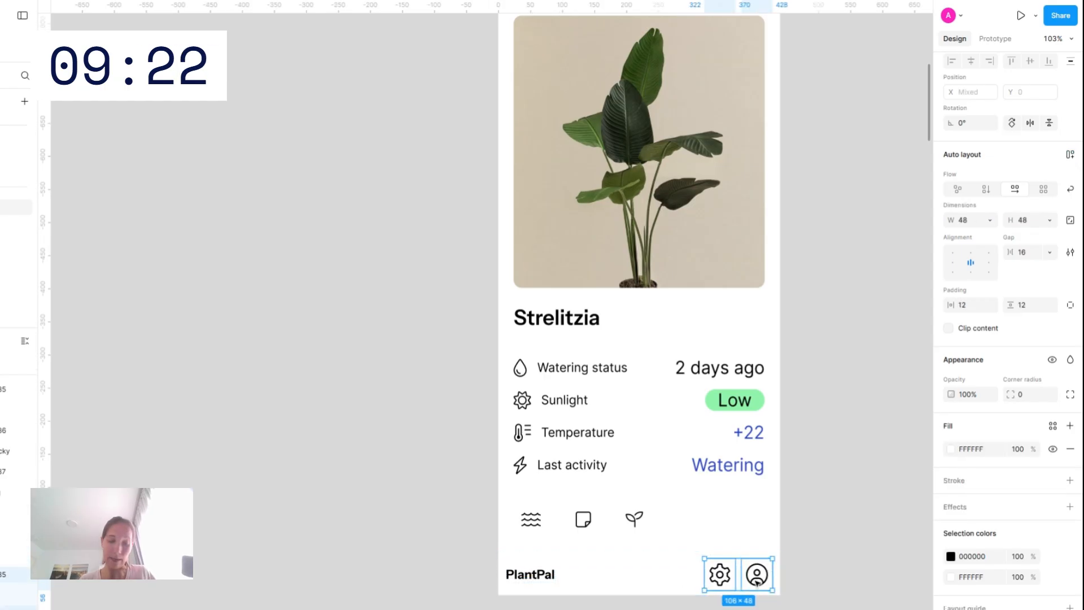
click(550, 581)
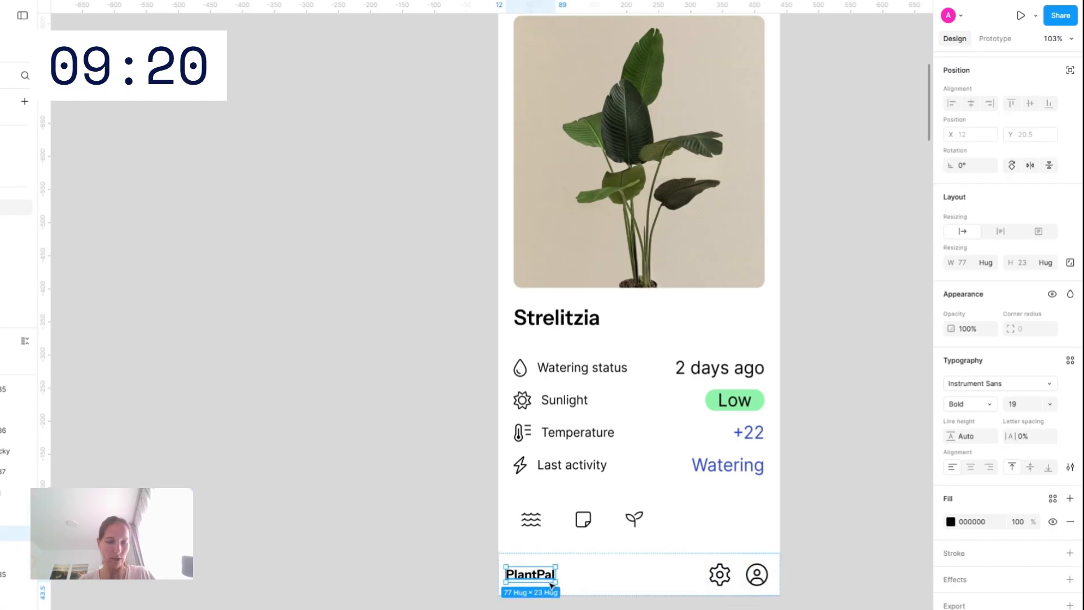
key(ctrl+shift+r)
click(737, 576)
key(Delete)
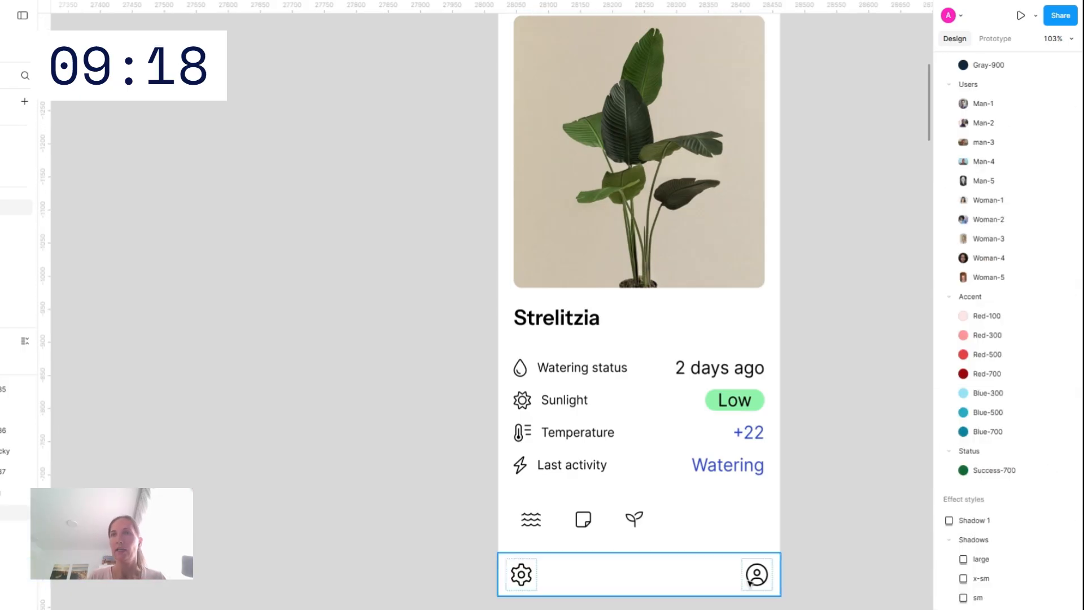
Select the settings icon in the bottom bar
click(518, 576)
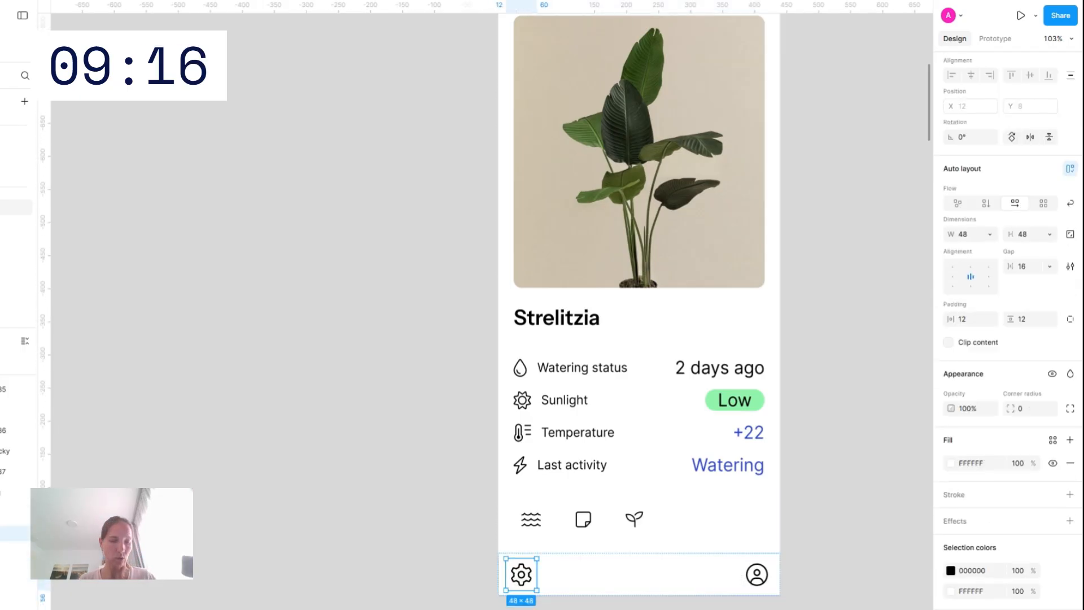
Duplicate the settings icon item twice in the bottom navigation bar so it holds four items
key(ctrl+d)
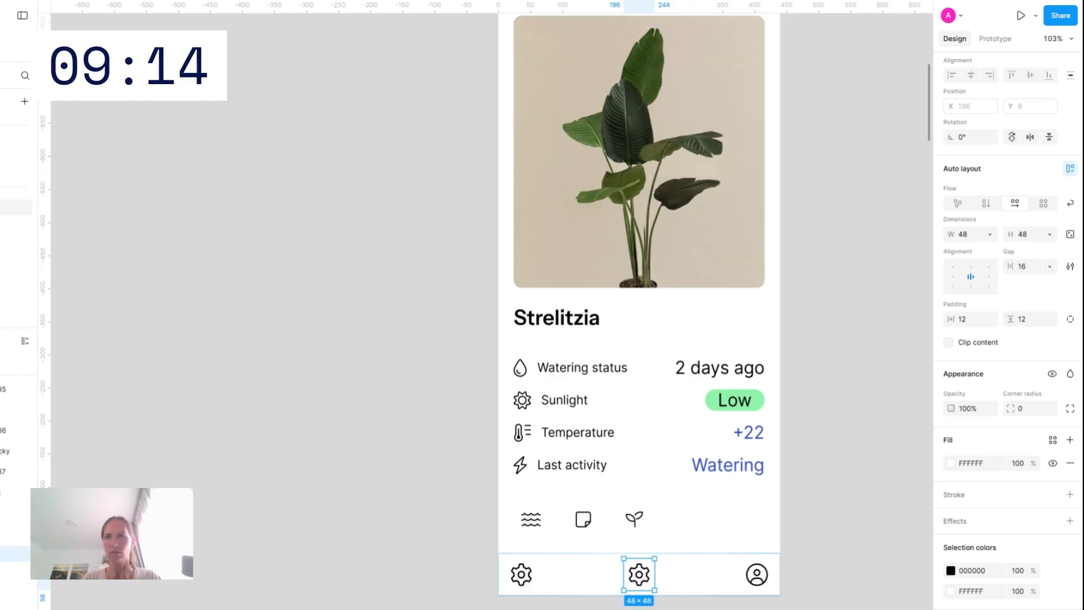
key(ctrl+d)
key(Escape)
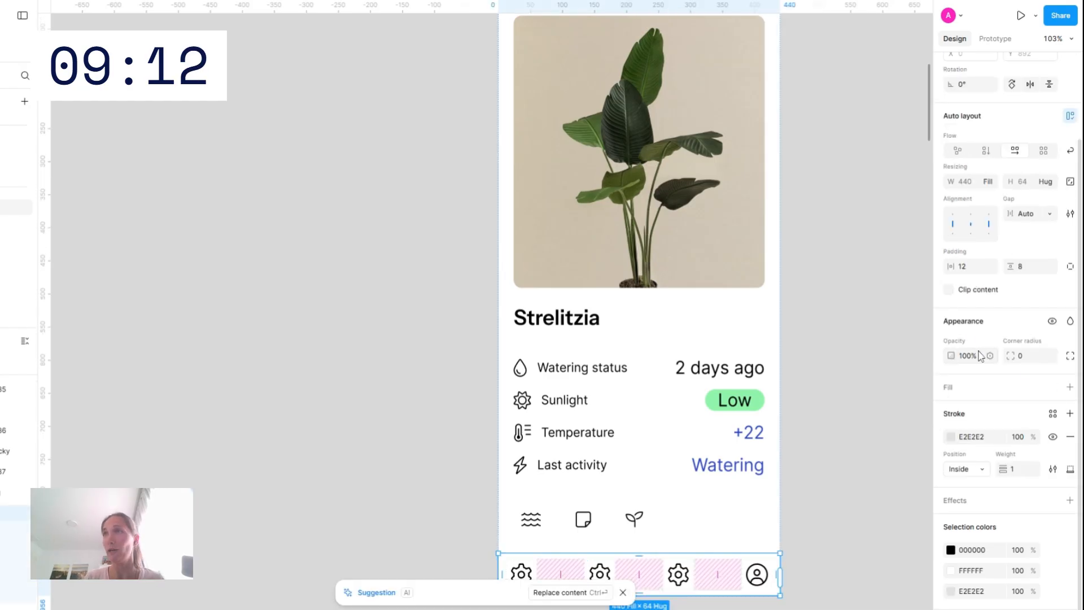
Increase the bottom navigation bar's horizontal padding to 24
key(shift+Up)
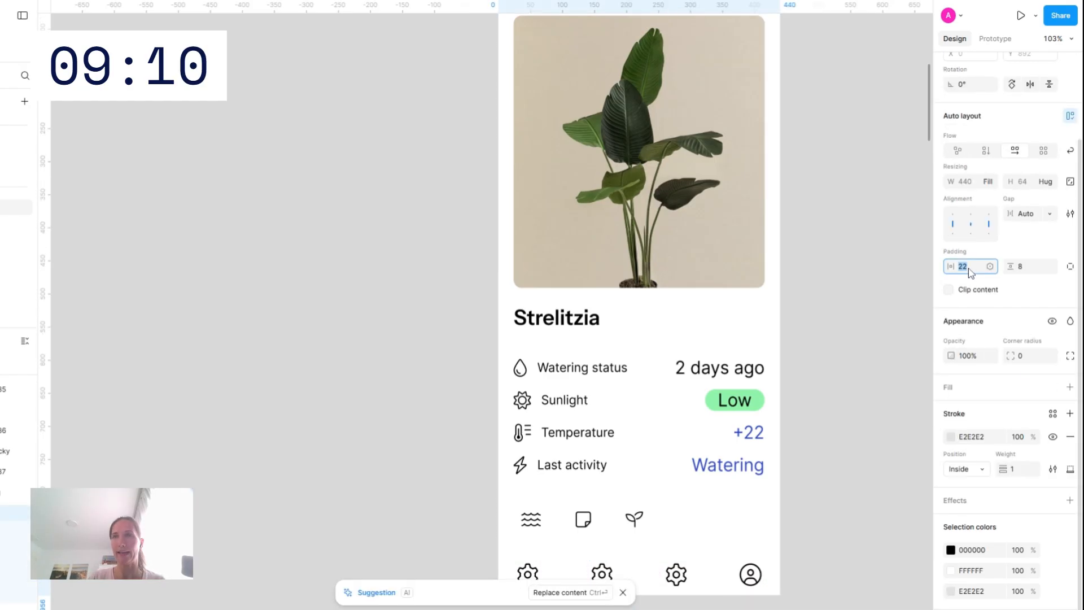
key(Up)
key(Up)
key(Up)
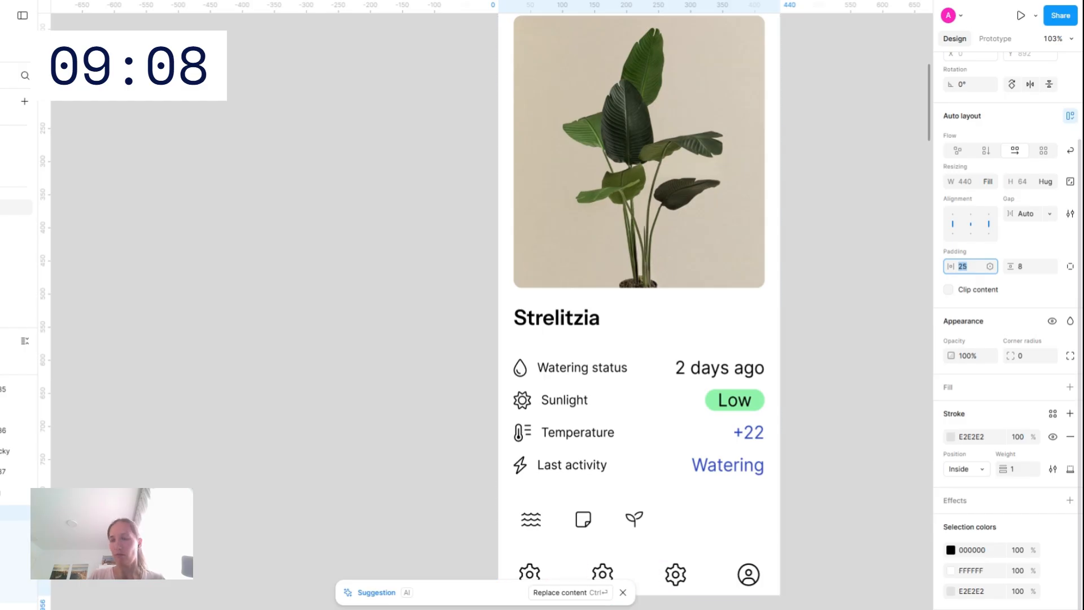
click(795, 531)
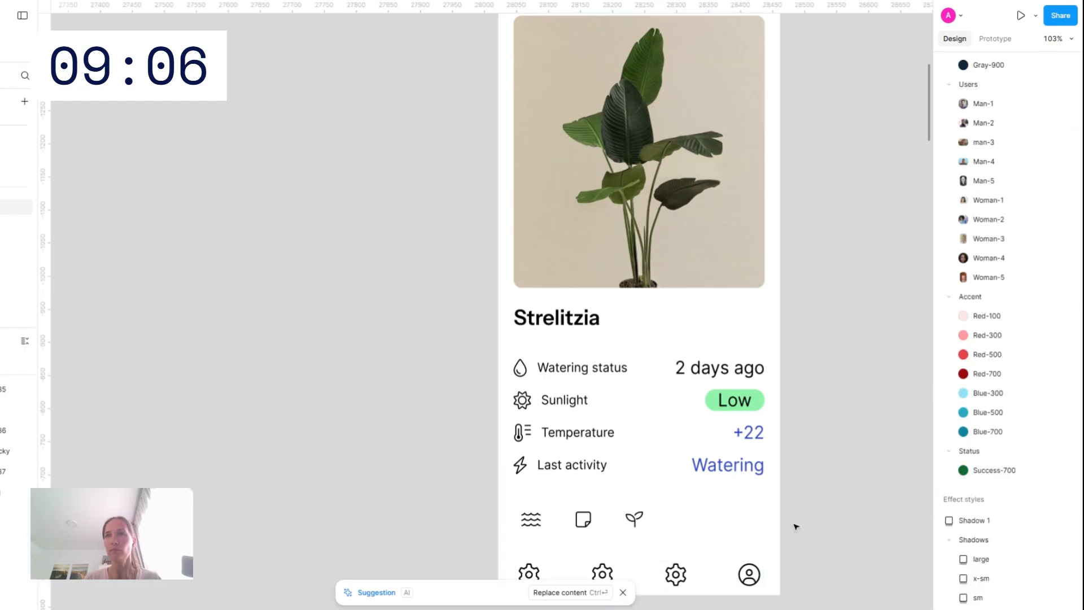
Set the bottom navigation bar's vertical padding to 12
scroll(531, 384, down, 3)
click(590, 431)
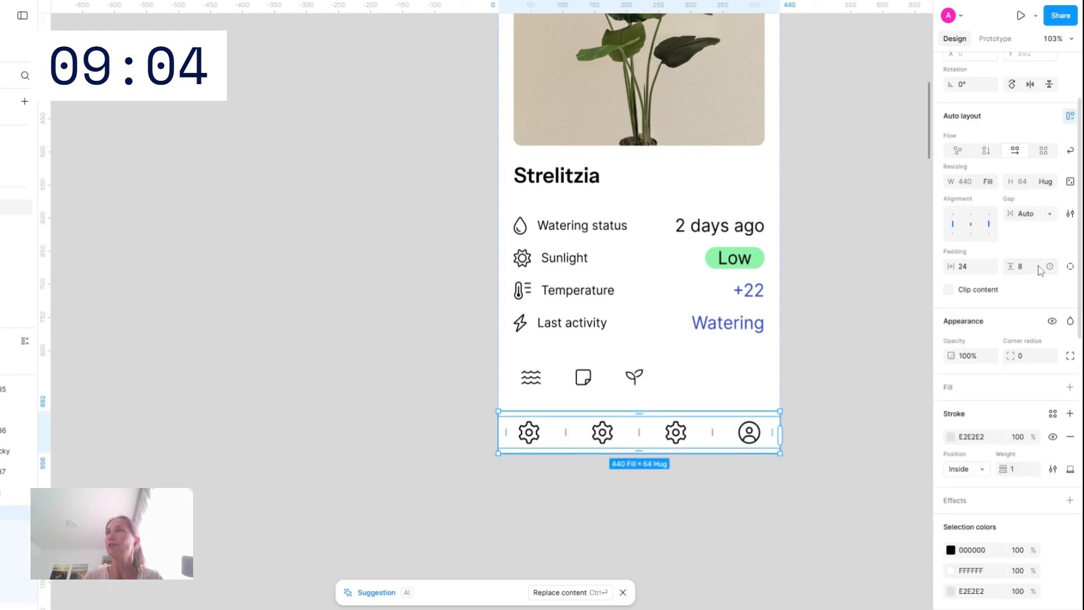
click(1030, 270)
text(12)
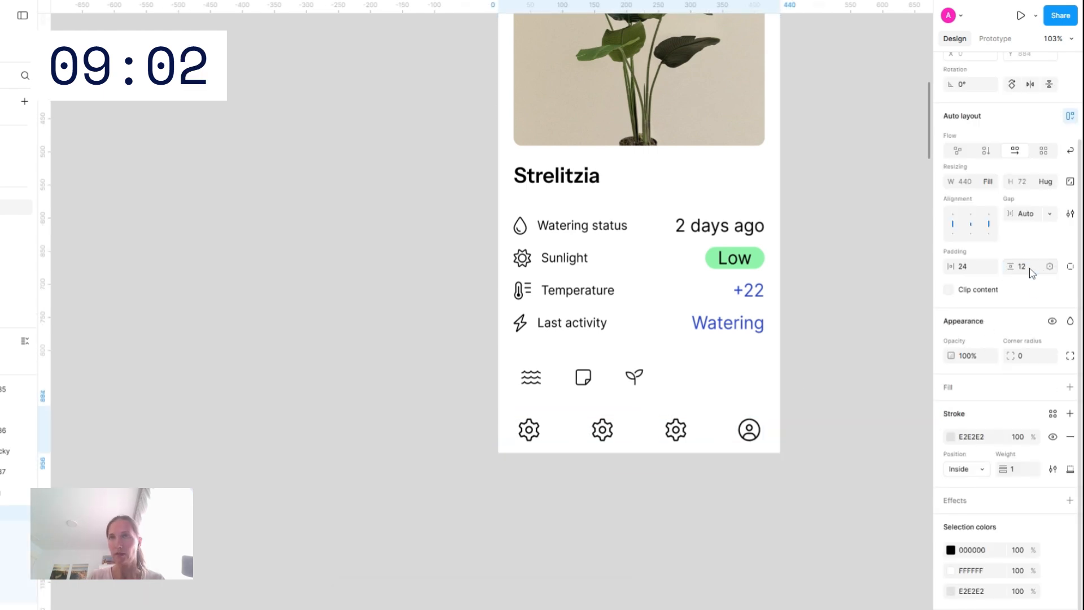
key(Return)
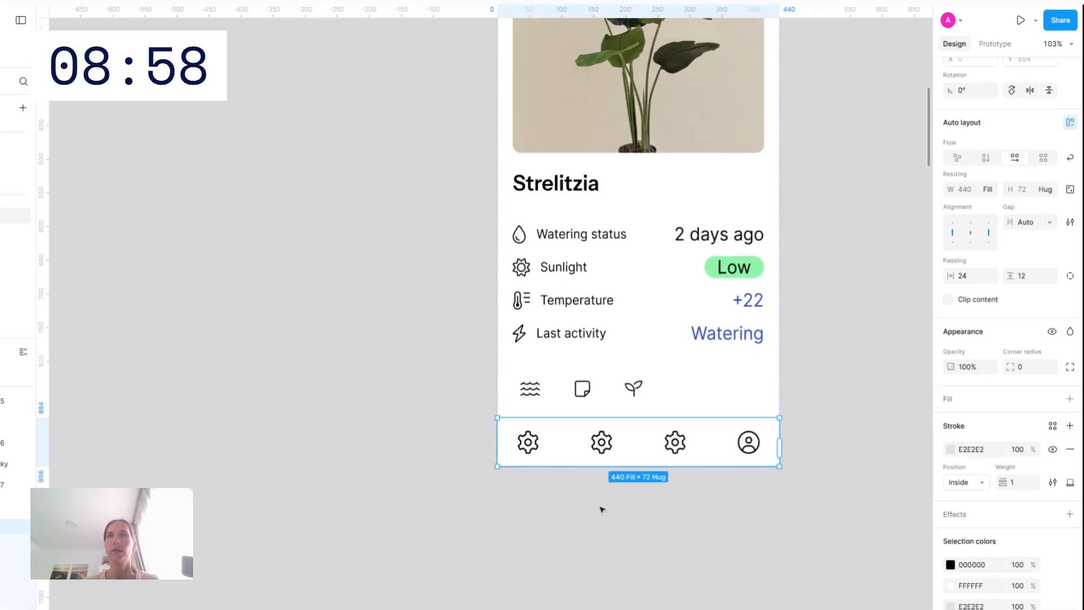
Copy the "Last activity" text label into the first gear item of the bottom navigation bar
double_click(583, 336)
double_click(583, 335)
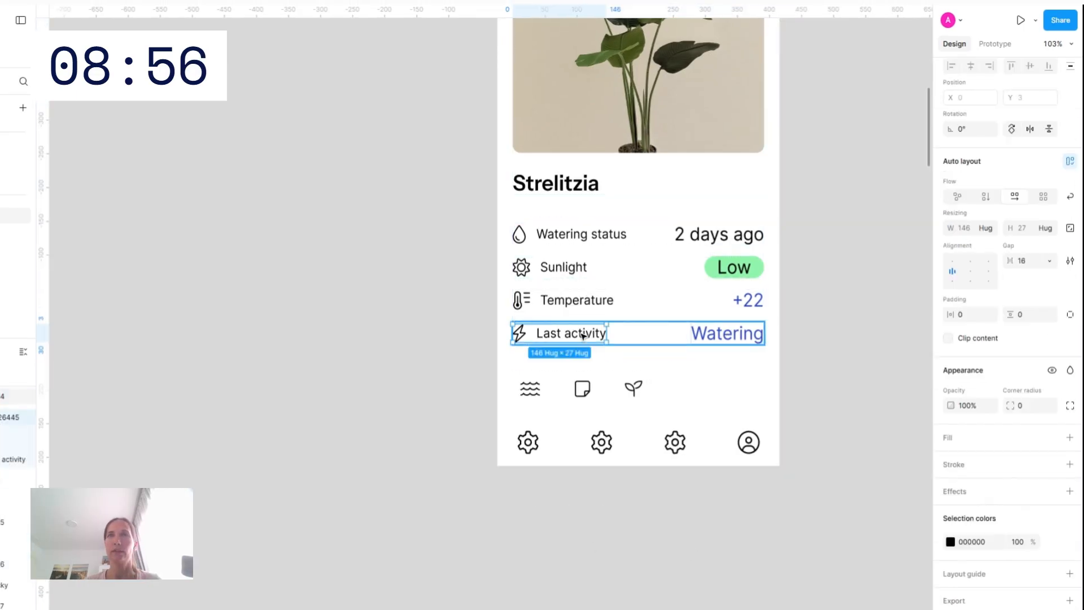
click(583, 335)
alt+drag(583, 335, 529, 447)
Switch the first navigation item to a vertical auto layout and make its width hug the contents
click(533, 431)
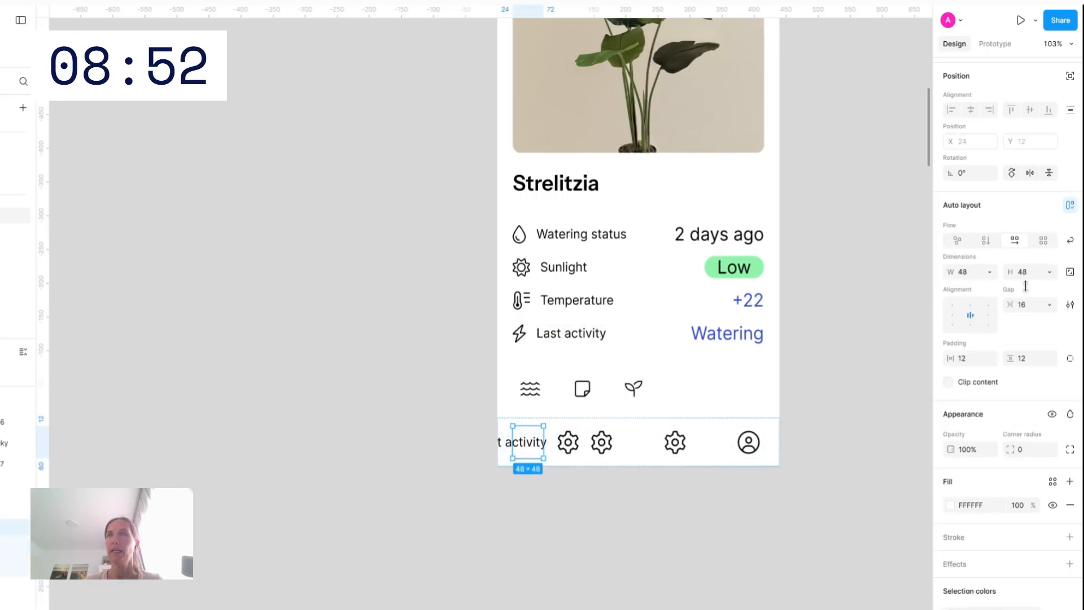
click(988, 247)
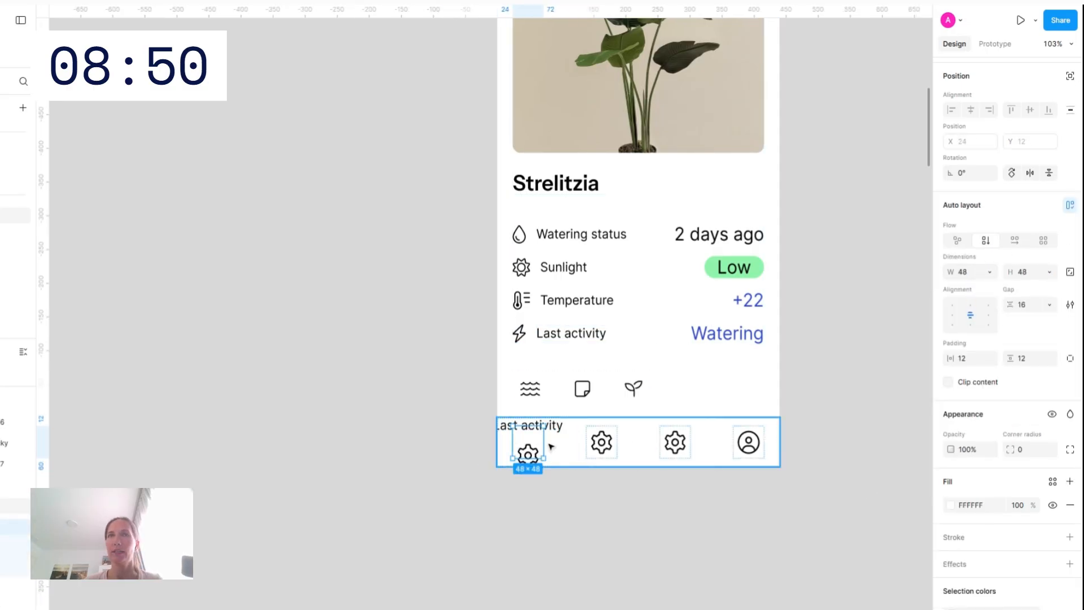
scroll(551, 445, up, 5)
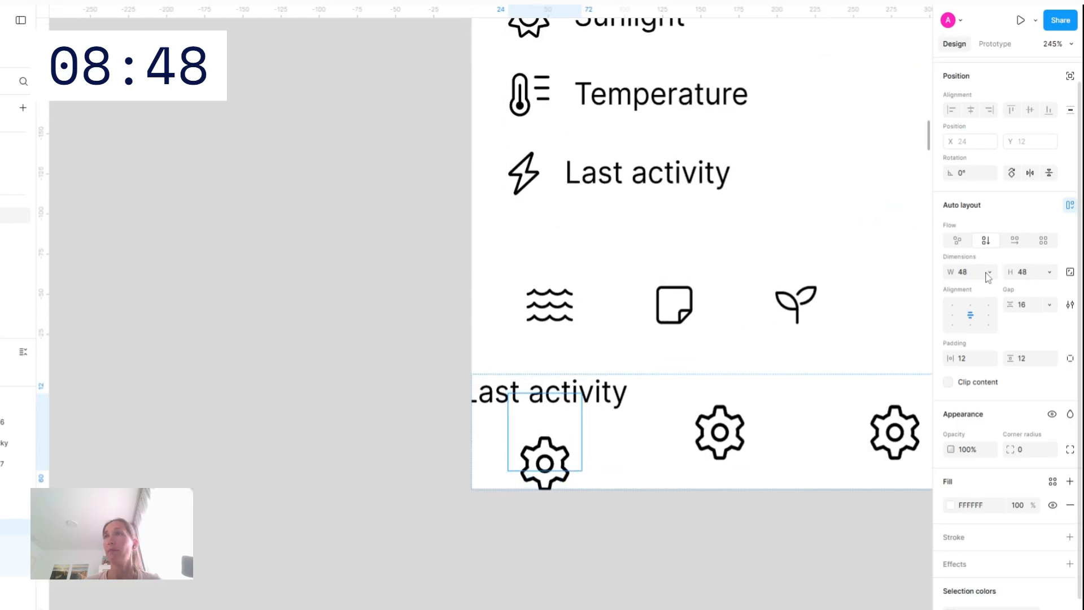
click(988, 274)
click(962, 286)
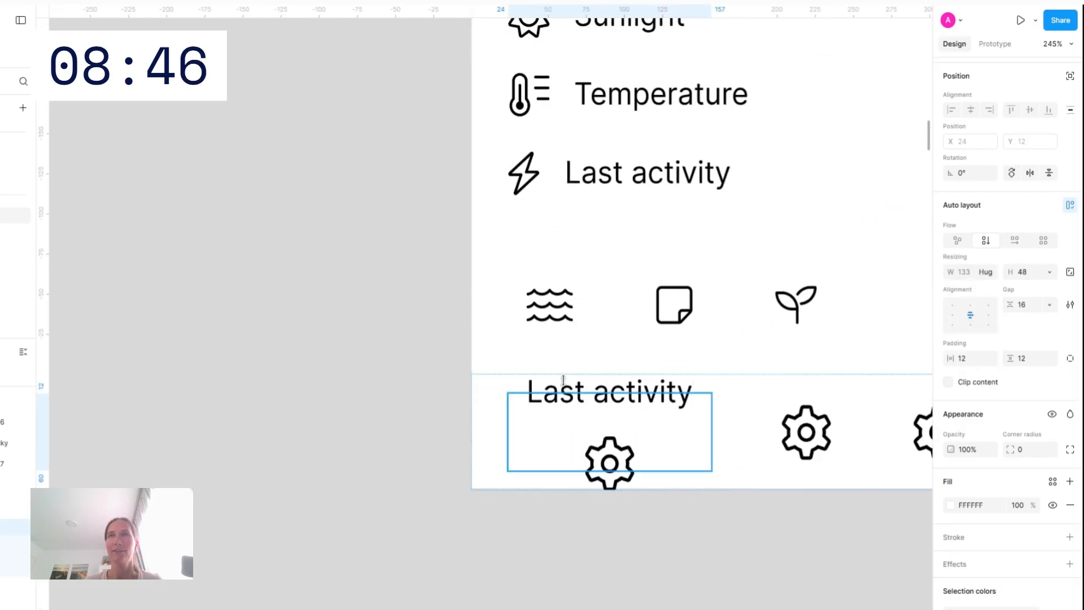
Replace the copied label's text in the first navigation item with "Home"
click(683, 406)
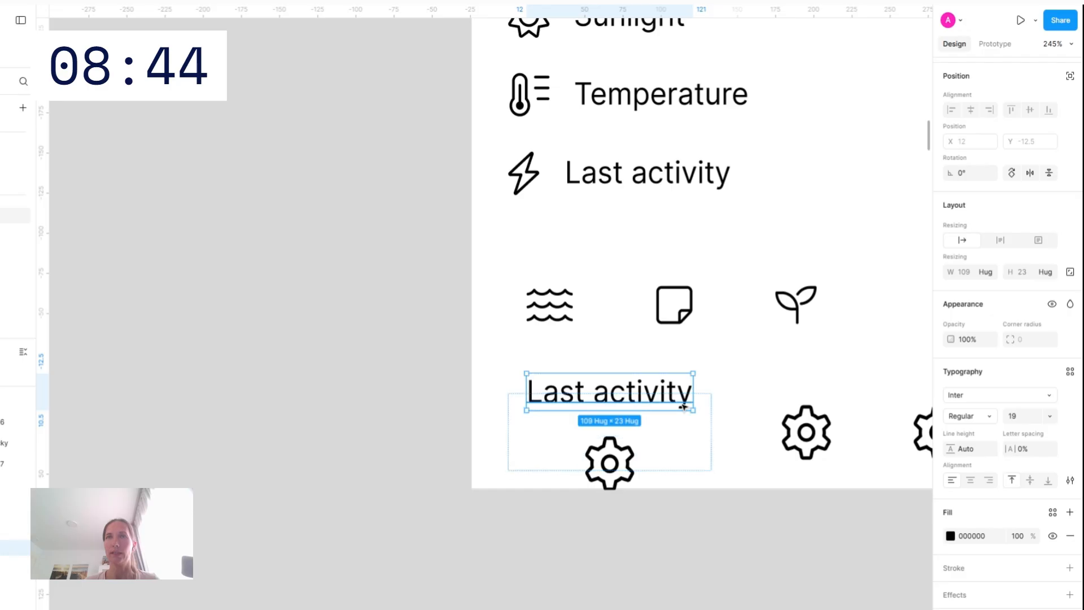
key(Return)
text(Ho)
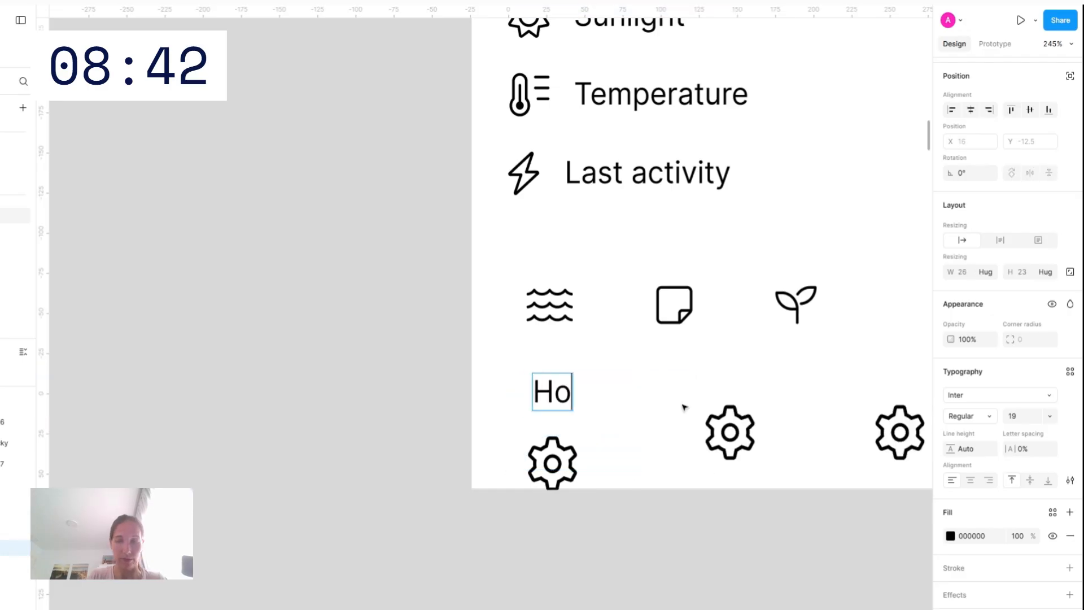
text(me)
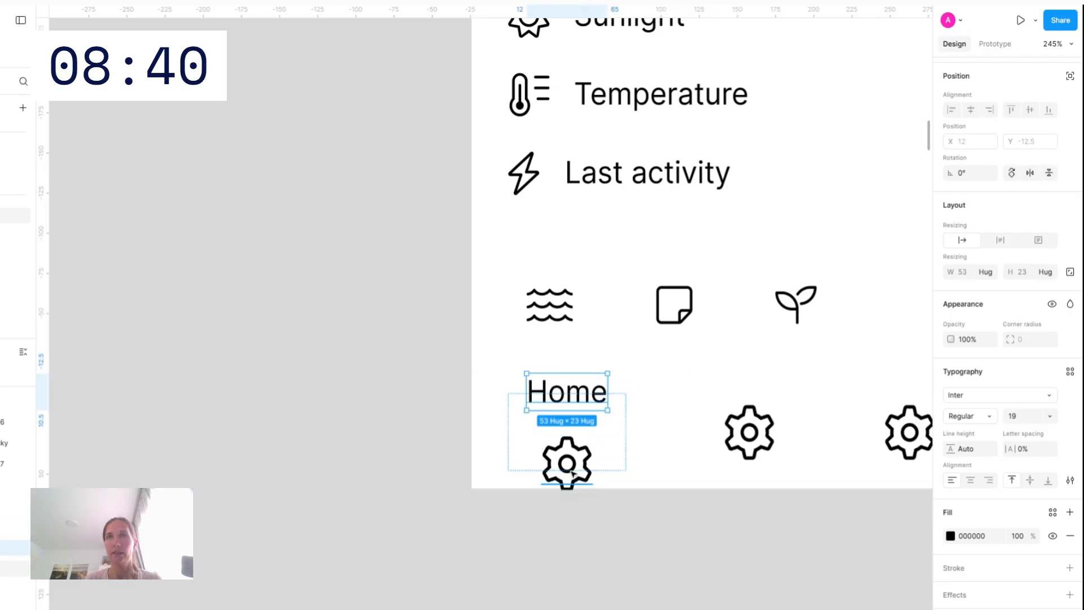
Change the first item's gear icon to the "house" glyph and place it above the Home label
click(568, 469)
text(house)
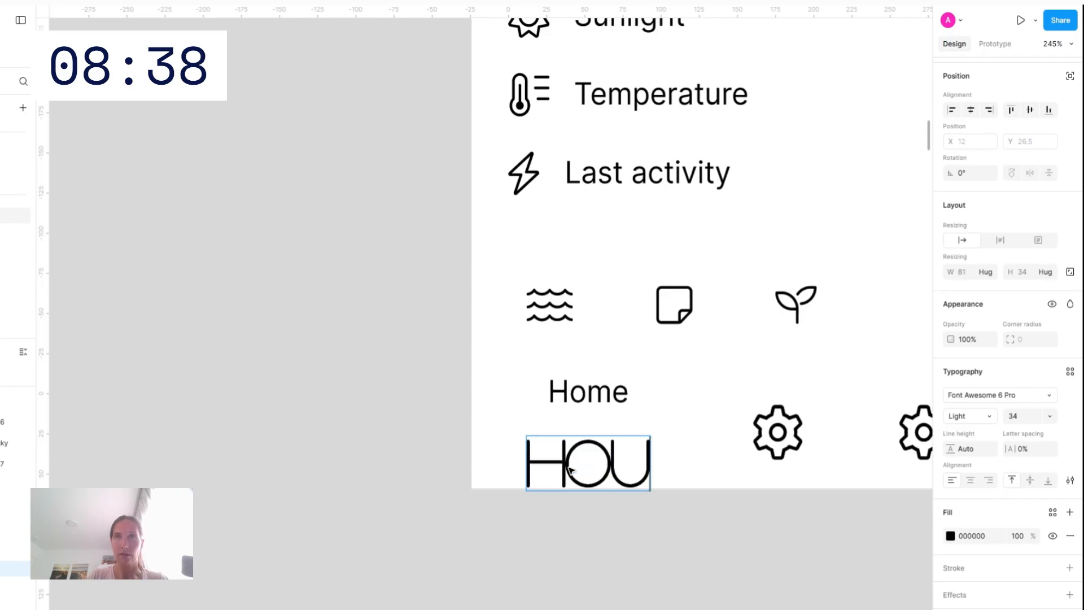
key(Escape)
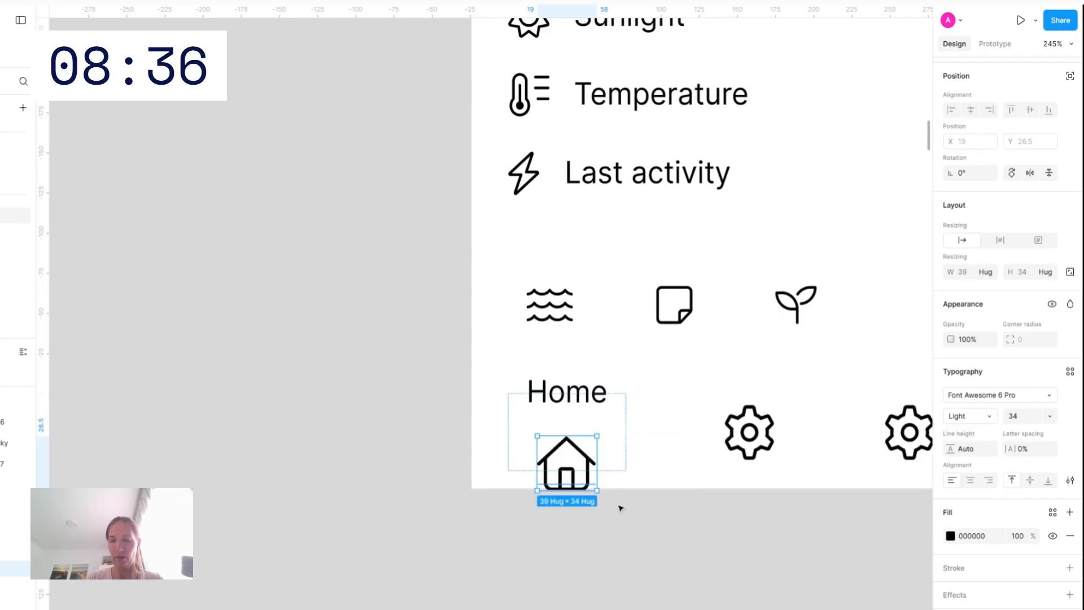
key(Up)
Make the Home navigation item's height hug its contents
click(610, 454)
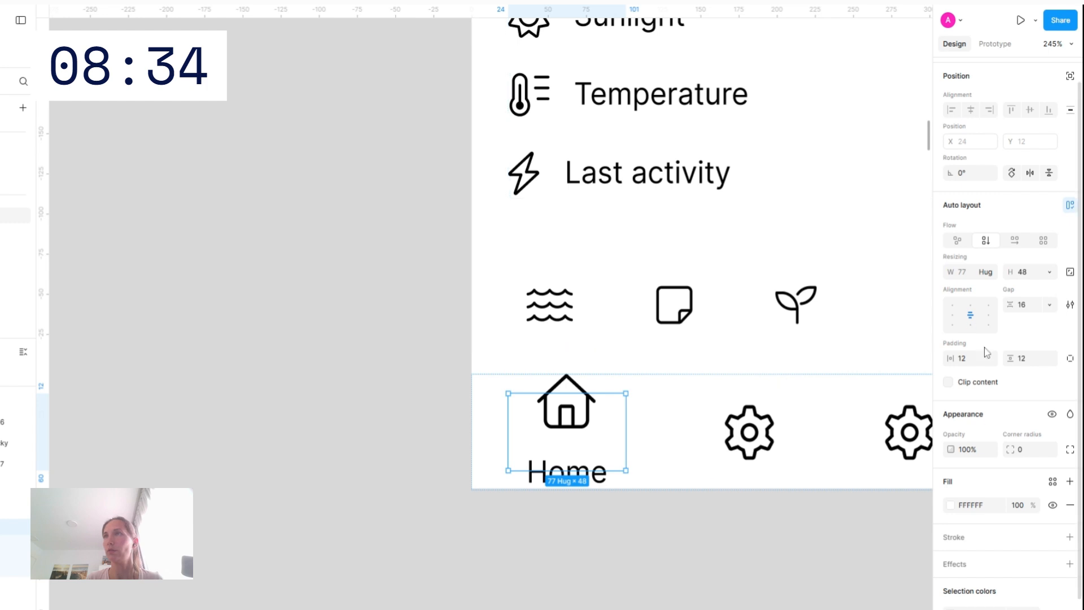
click(1050, 272)
click(1019, 291)
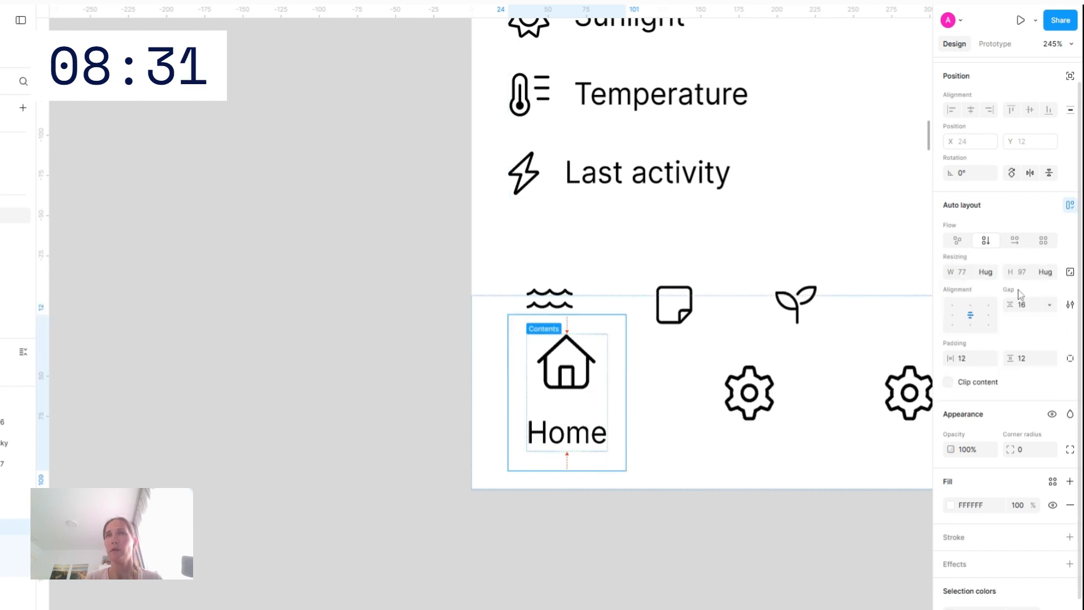
click(666, 429)
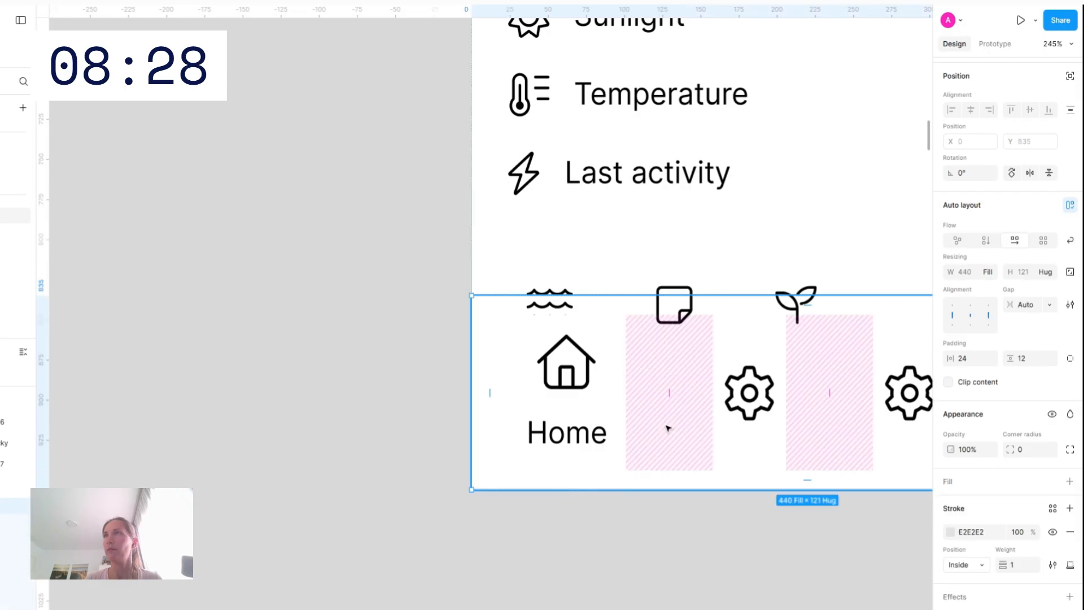
Reduce the Home label's font size to 12, trying 16 first
double_click(558, 446)
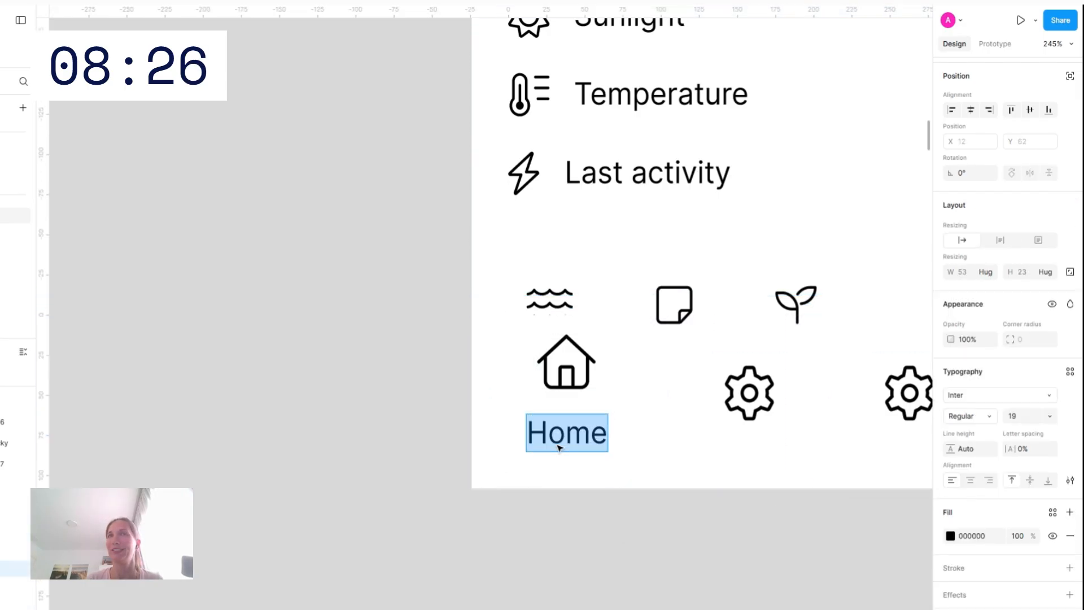
click(1024, 416)
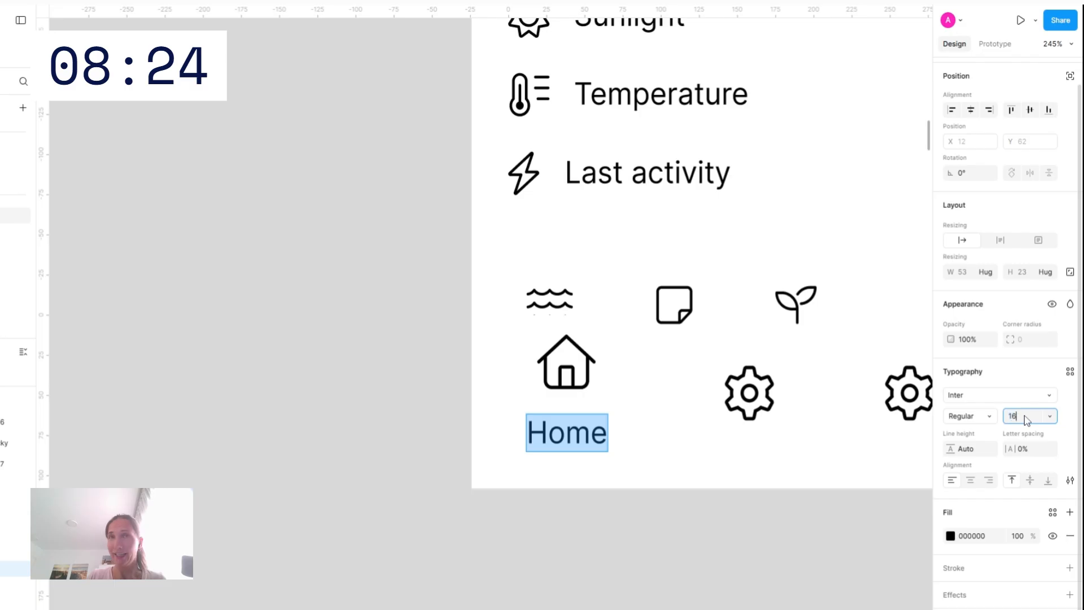
text(16)
key(Return)
click(1024, 418)
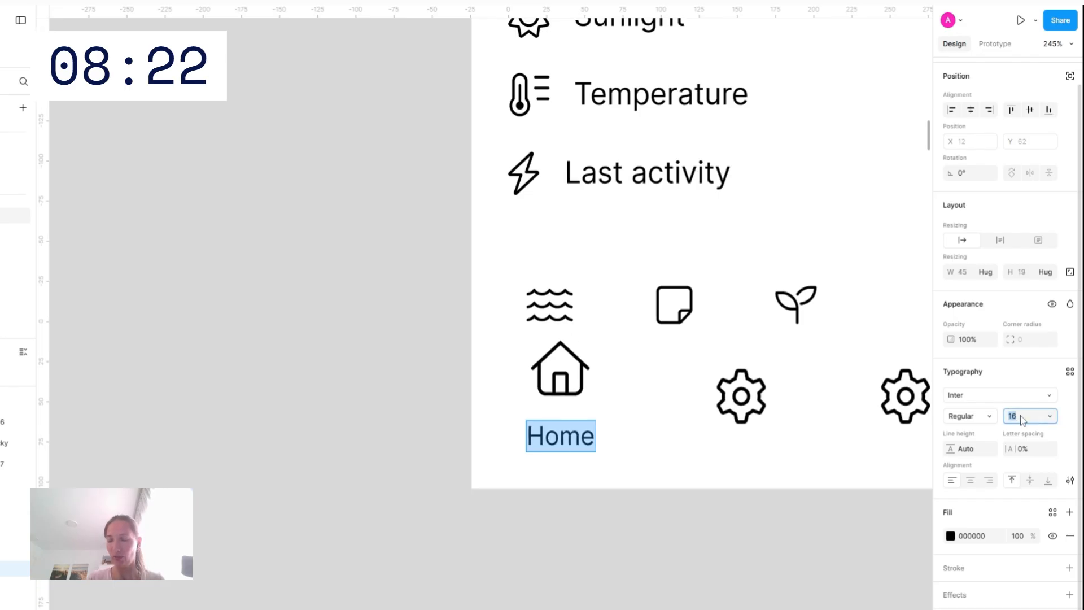
text(12)
key(Return)
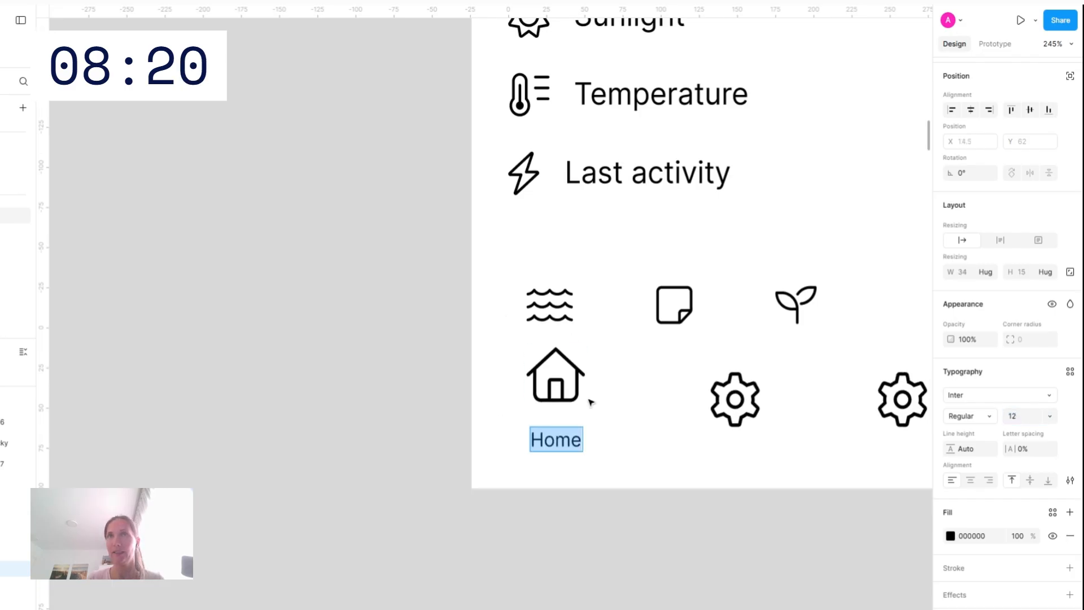
Reduce the house icon's font size to 16, trying 14 first
click(585, 398)
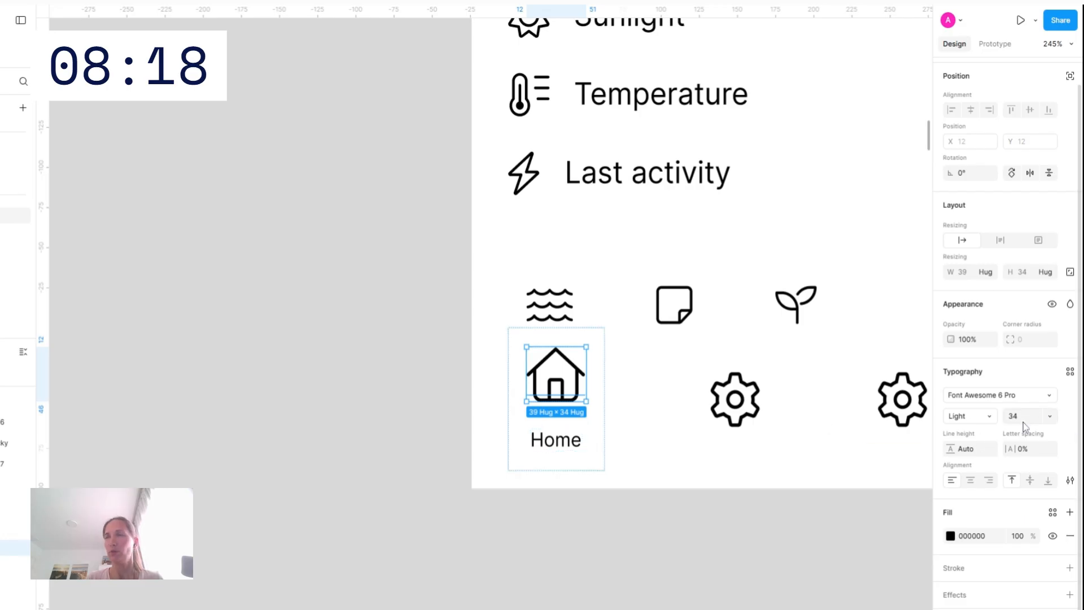
text(14)
key(Return)
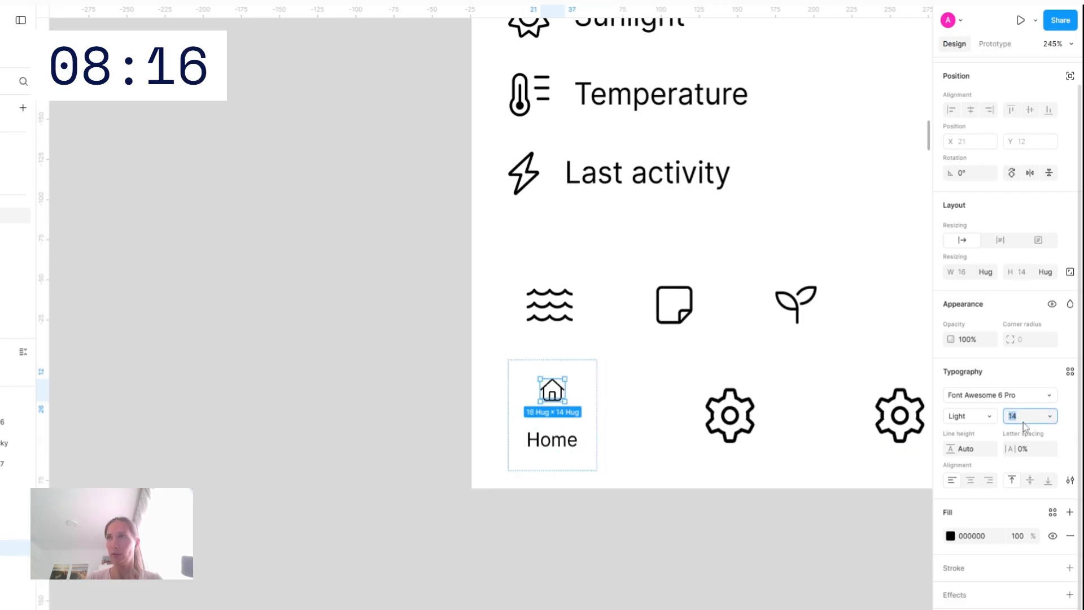
text(16)
key(Return)
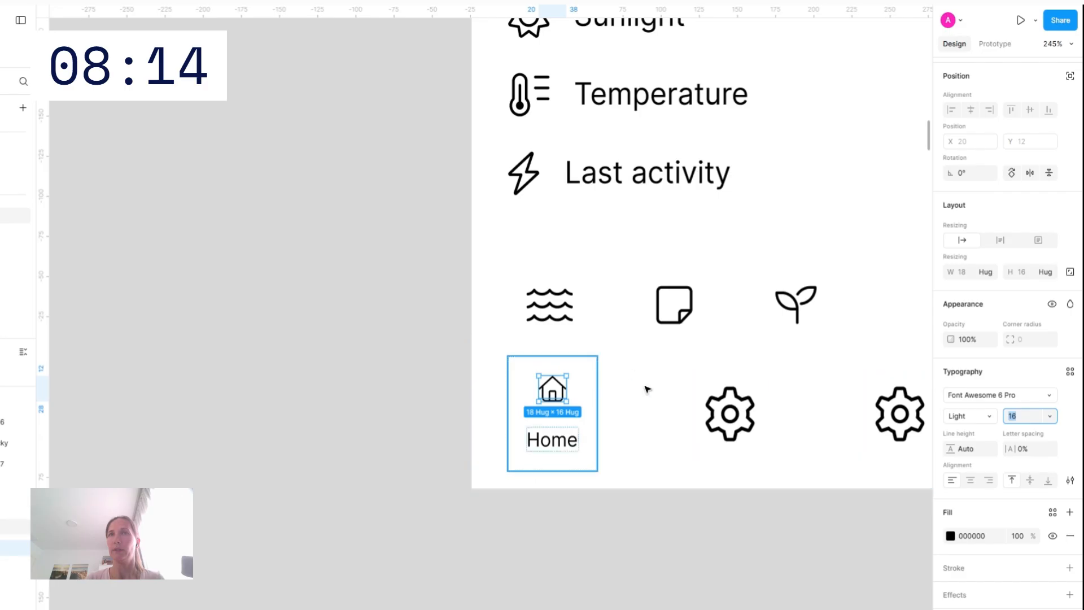
Tighten the gap between the house icon and the Home label to 8, trying 12 first
click(588, 394)
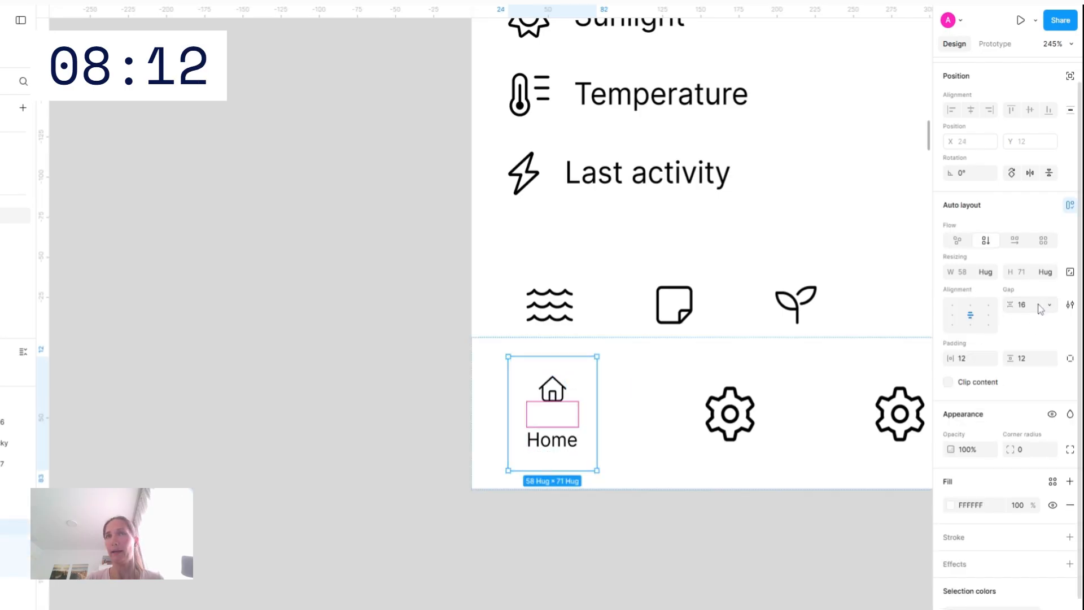
text(12)
key(Return)
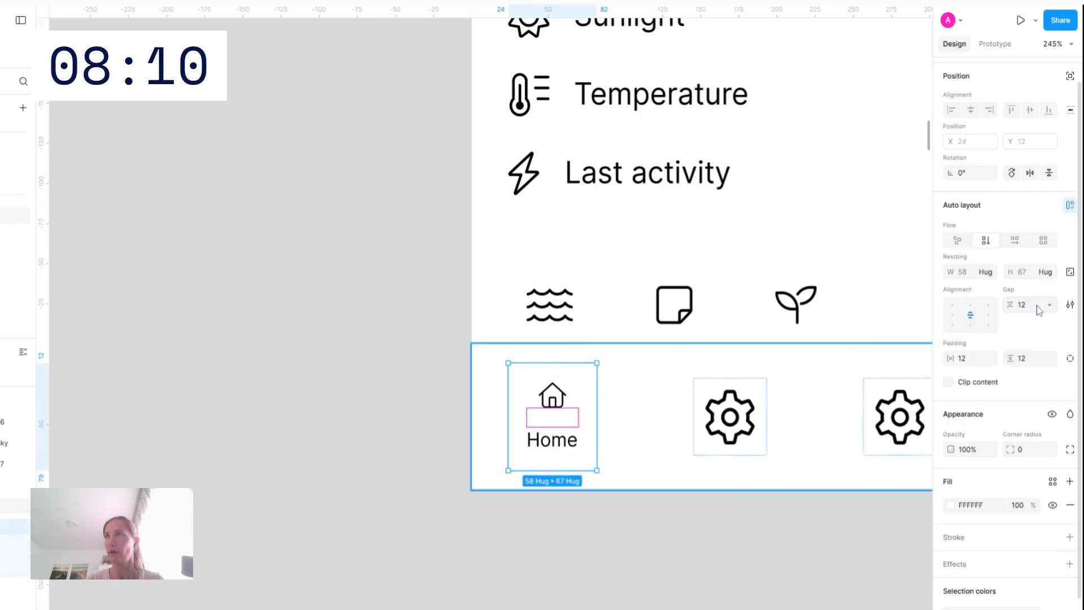
click(1037, 307)
text(8)
key(Return)
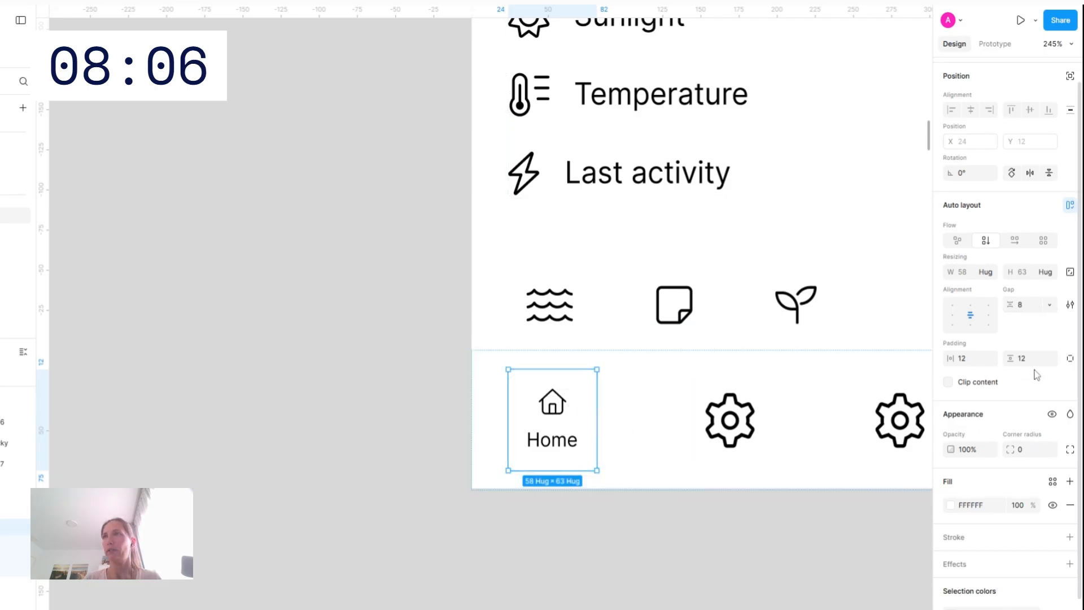
Set the Home navigation item's vertical and horizontal padding to 8
text(8)
key(Return)
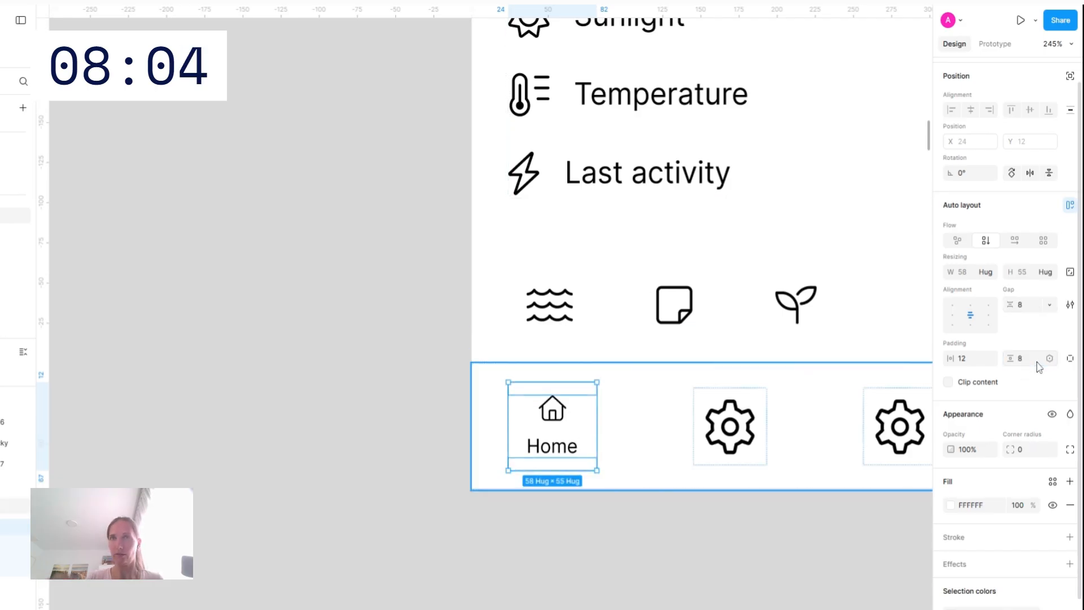
text(8)
key(Return)
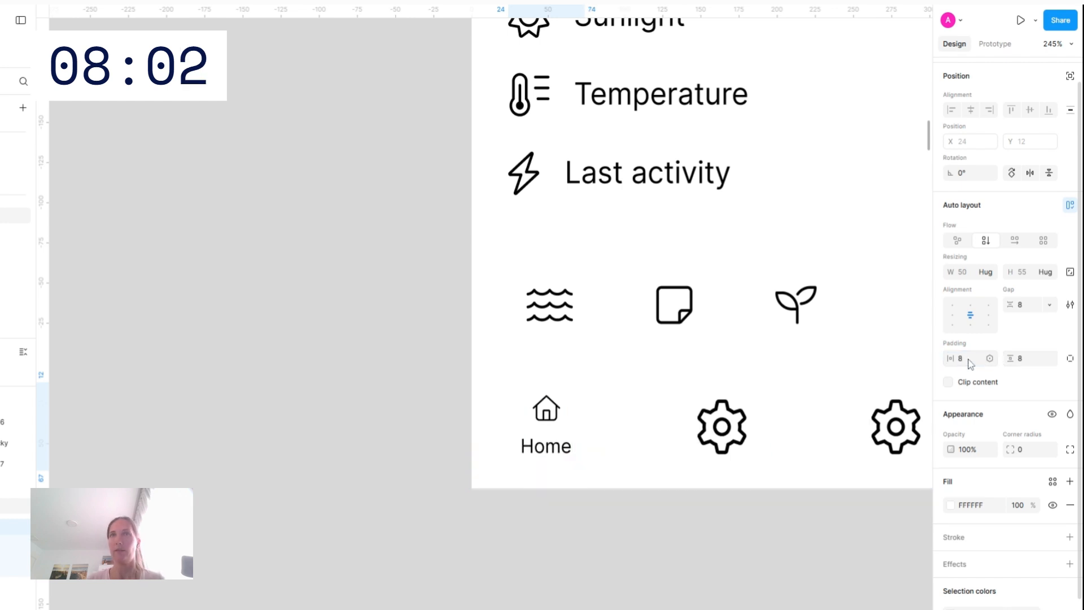
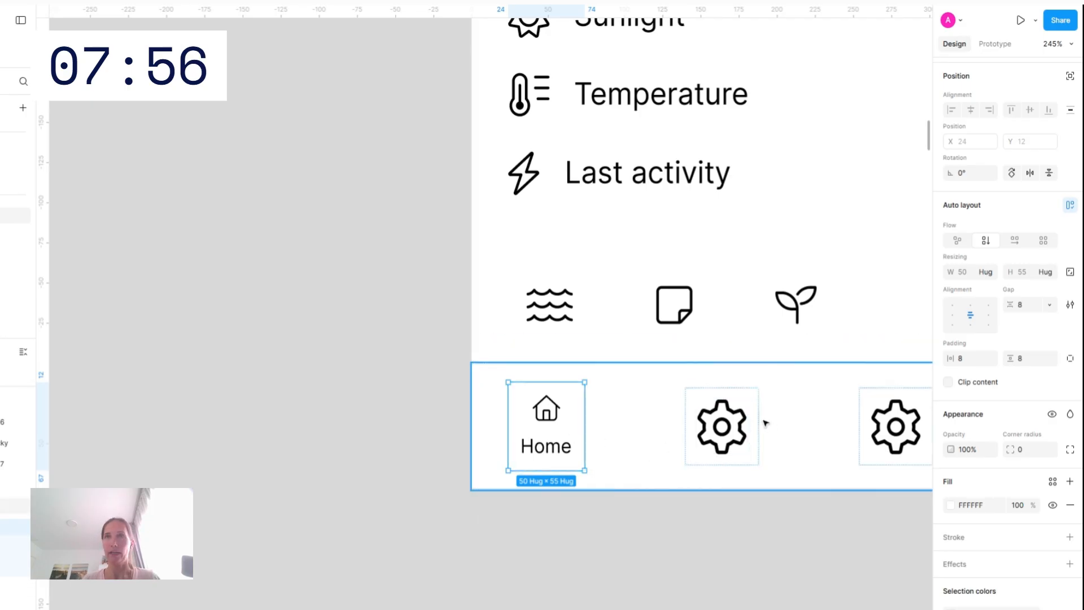
Replace the second navigation item's gear with a copy of the Home item
click(725, 434)
key(ctrl+shift+r)
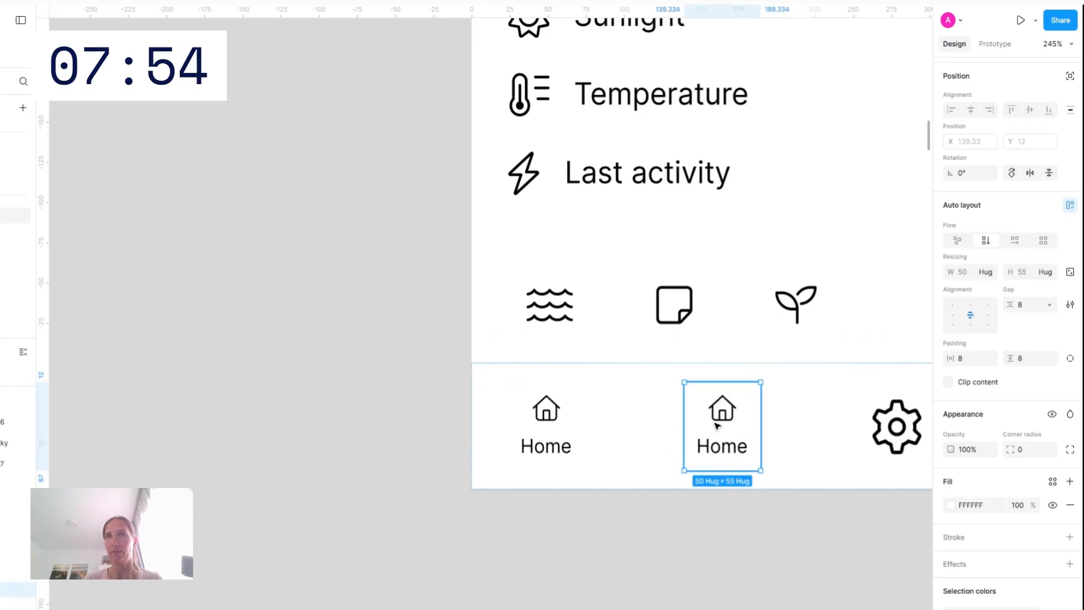
Change the second navigation item's icon to the Font Awesome book glyph and its label to Library
scroll(720, 432, right, 1)
double_click(716, 421)
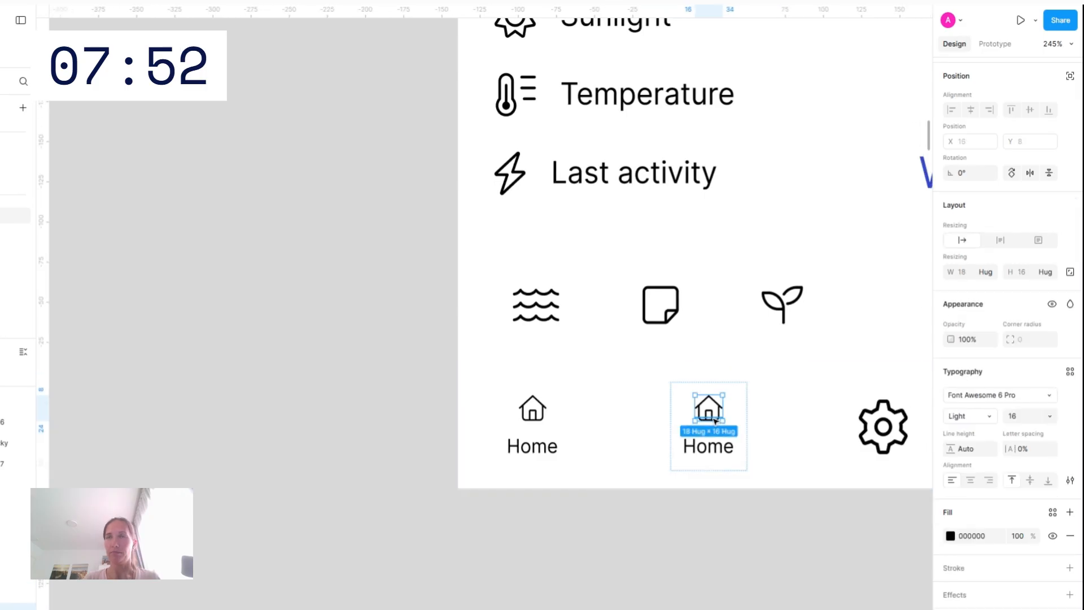
scroll(716, 421, down, 5)
scroll(714, 422, up, 4)
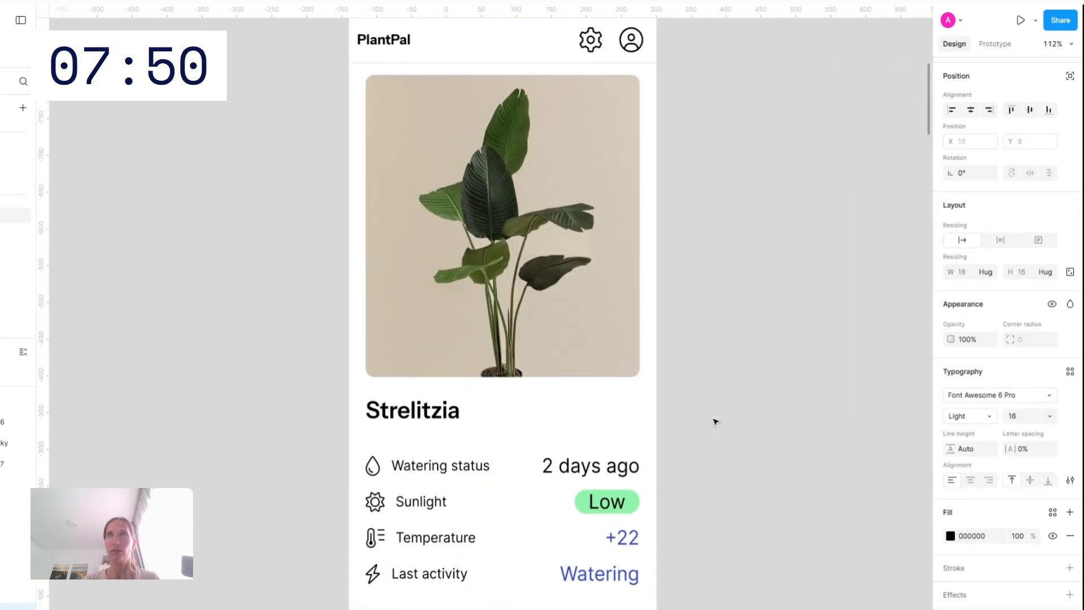
scroll(715, 422, down, 5)
scroll(457, 410, up, 5)
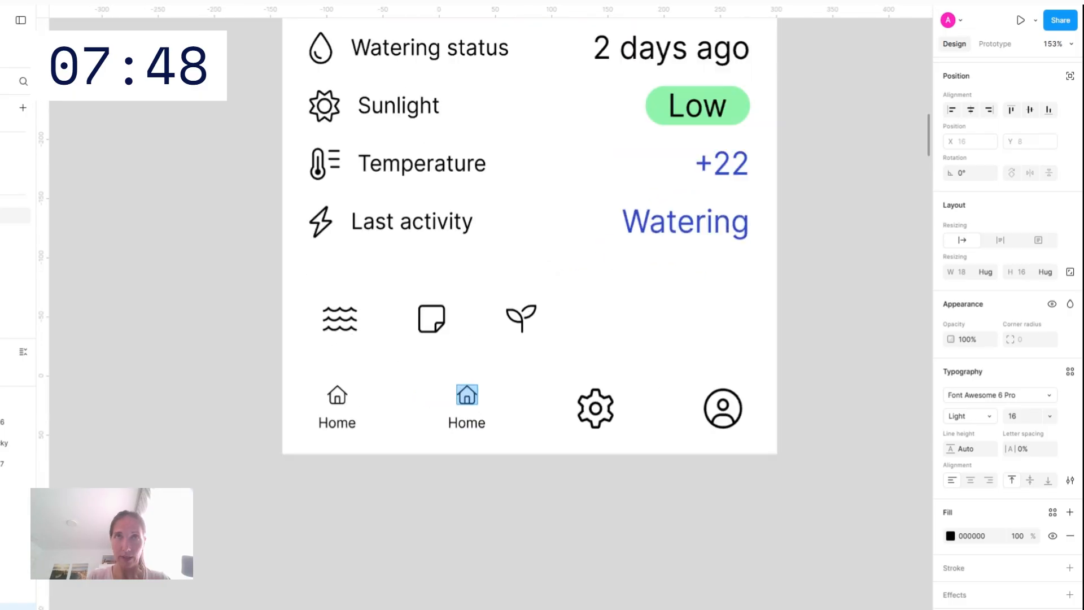
text(book)
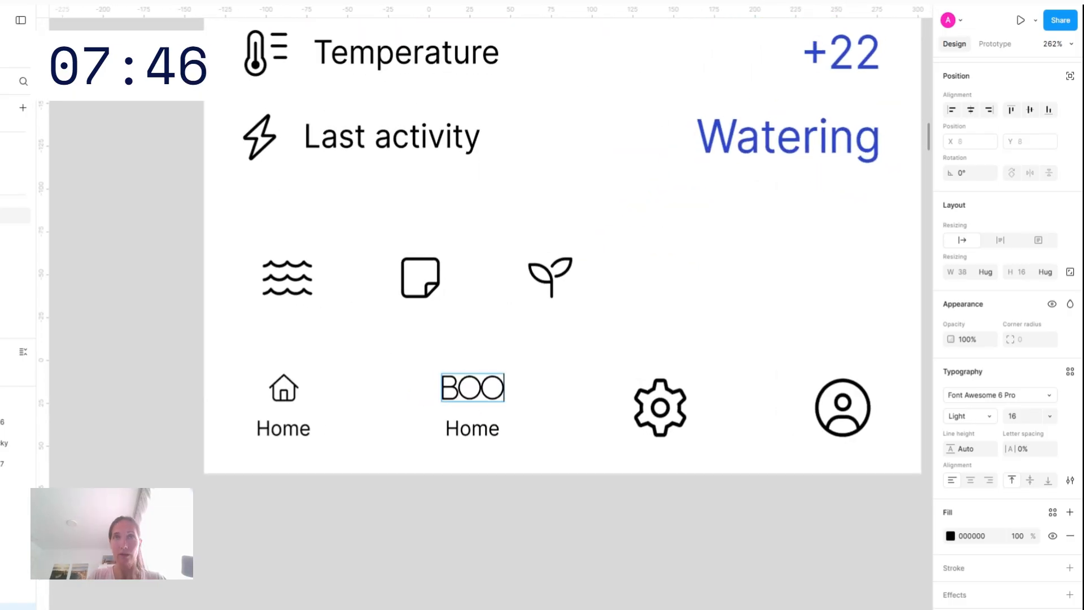
double_click(472, 428)
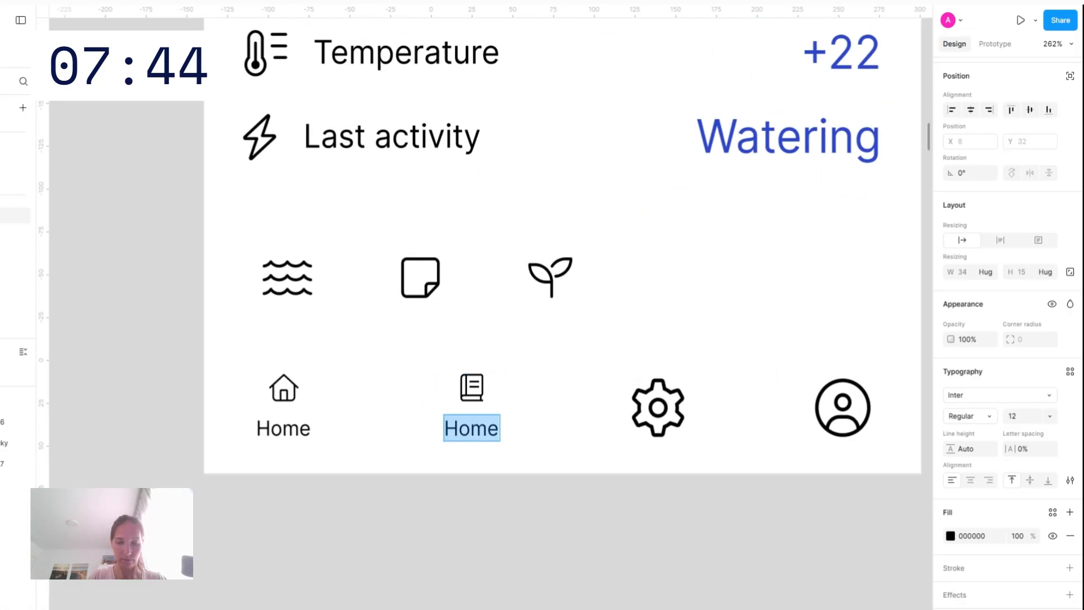
text(Library)
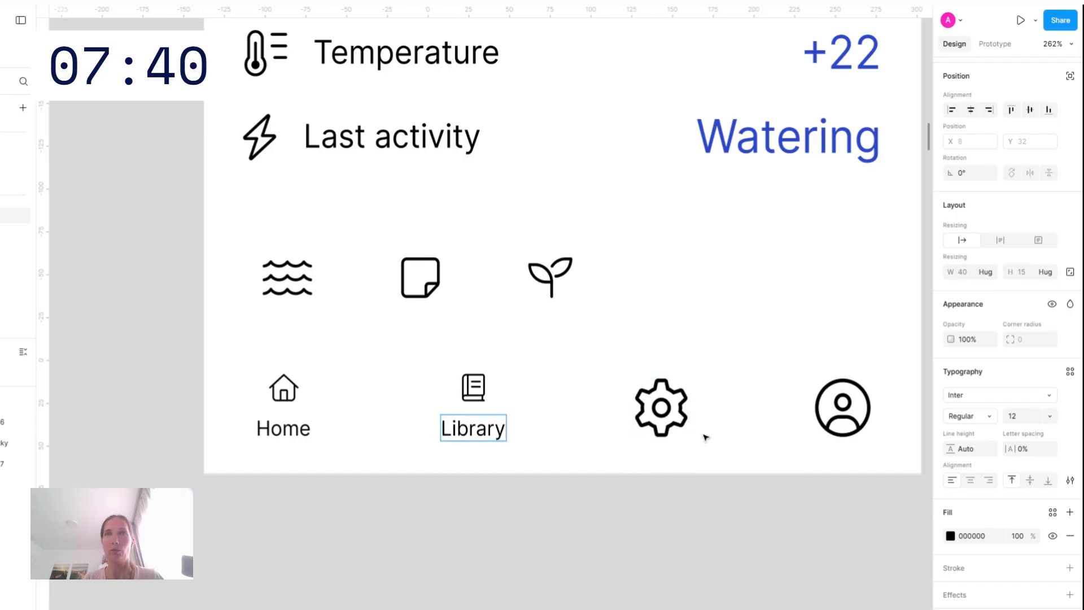
key(Escape)
Replace the third navigation item's gear with a copy of the Home item and change its icon to seedling
click(655, 424)
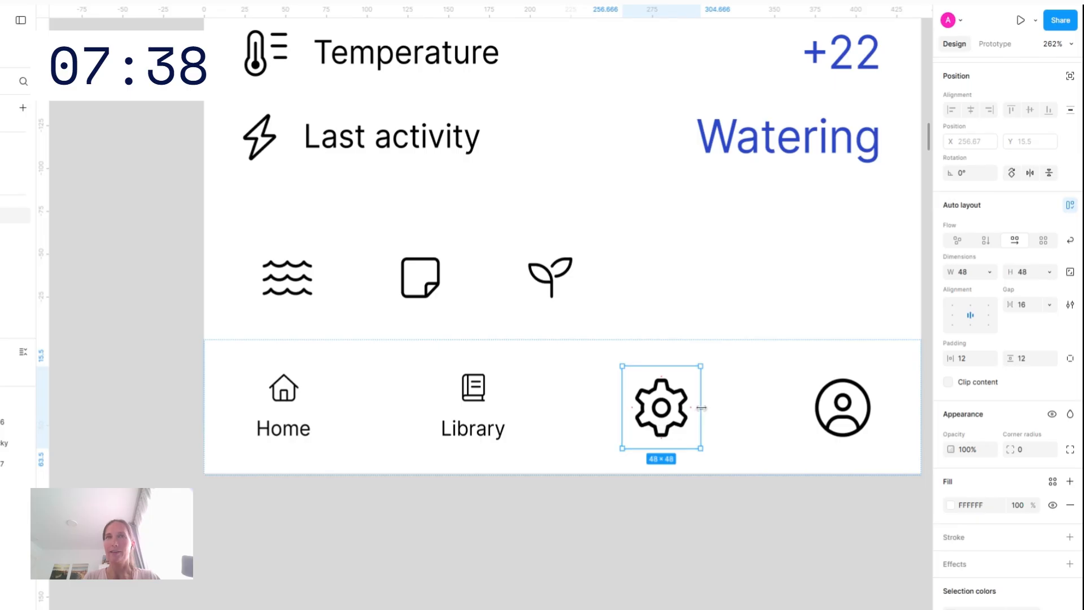
key(ctrl+shift+r)
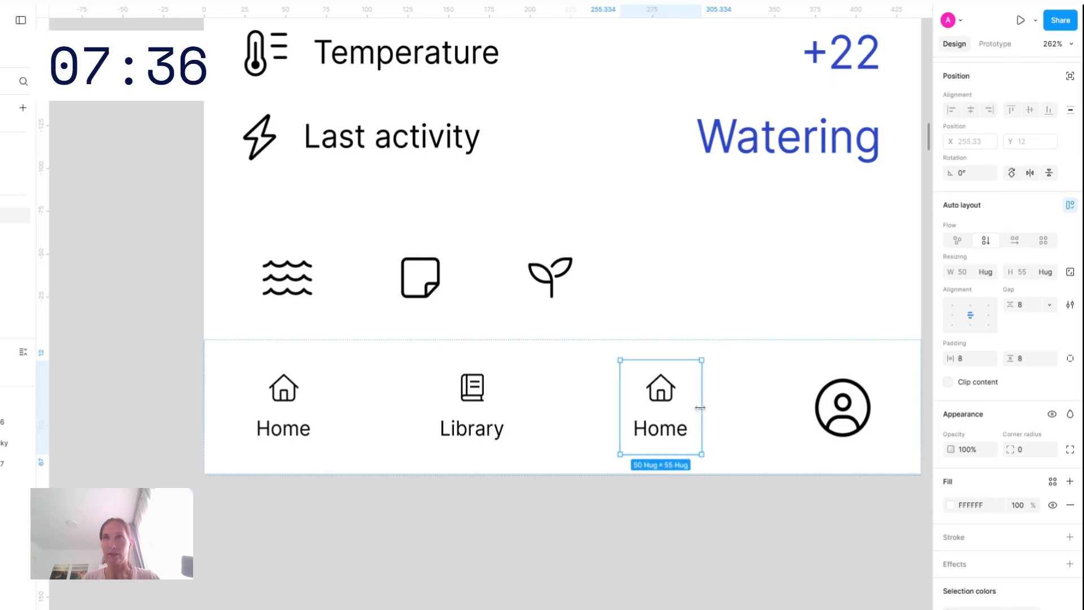
double_click(668, 399)
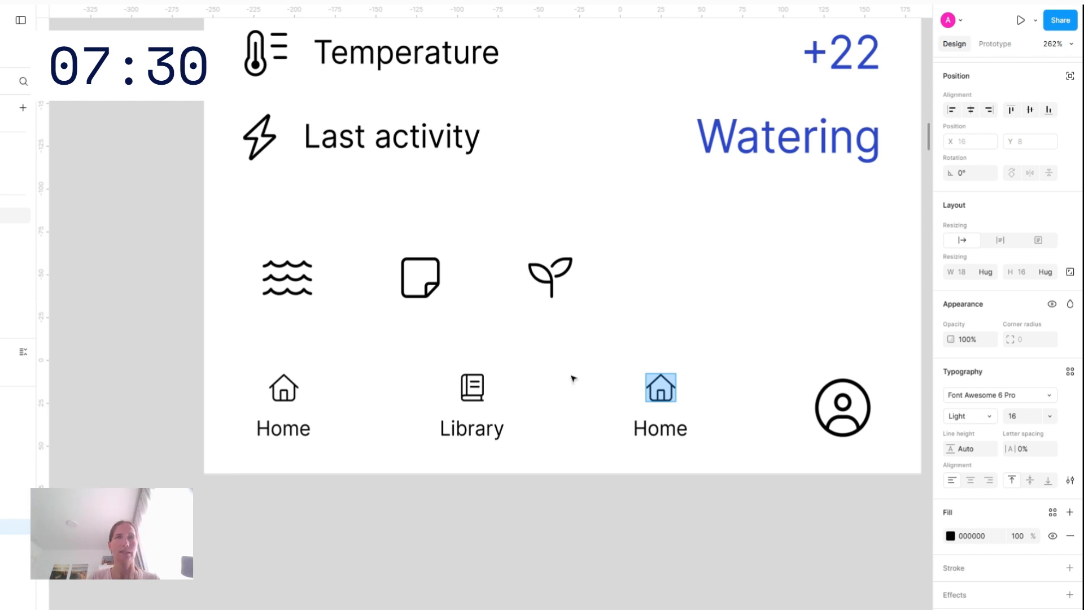
text(seedlin)
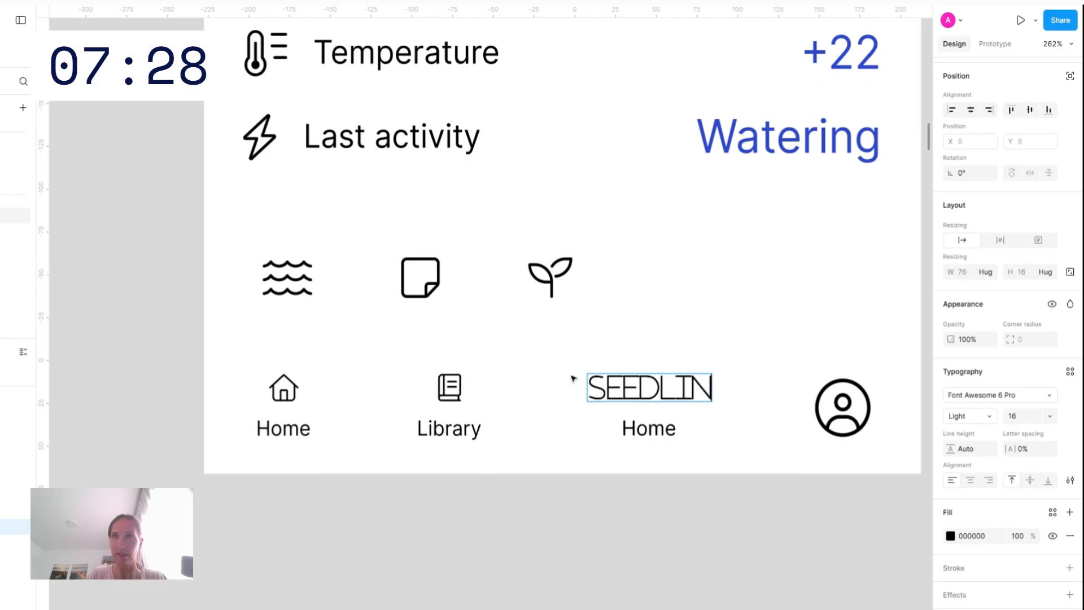
text(g)
Change the third navigation item's label to My plants
double_click(661, 428)
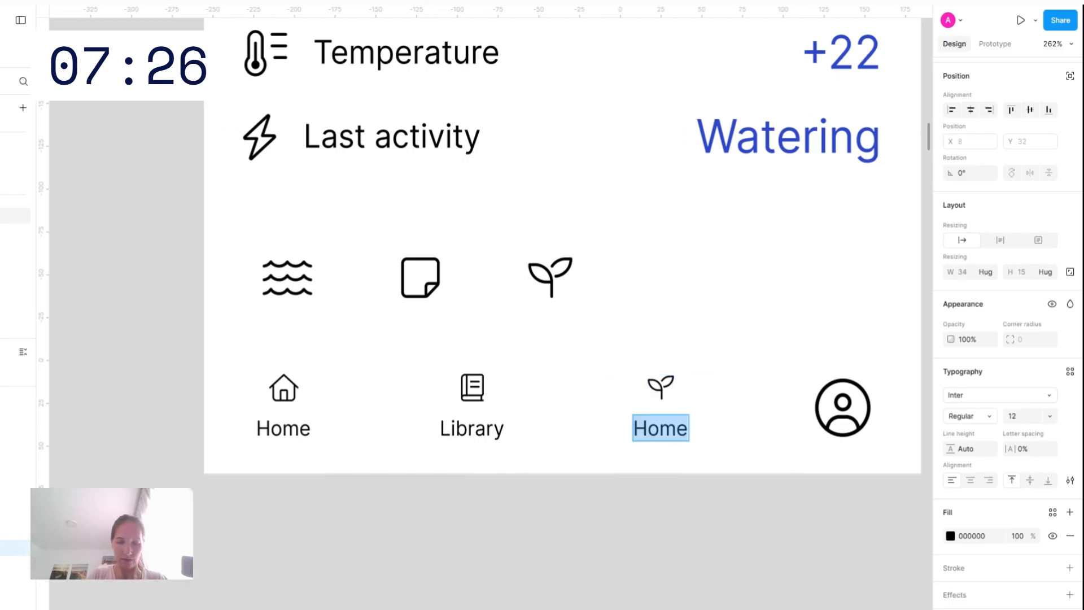
text(My plans)
key(BackSpace)
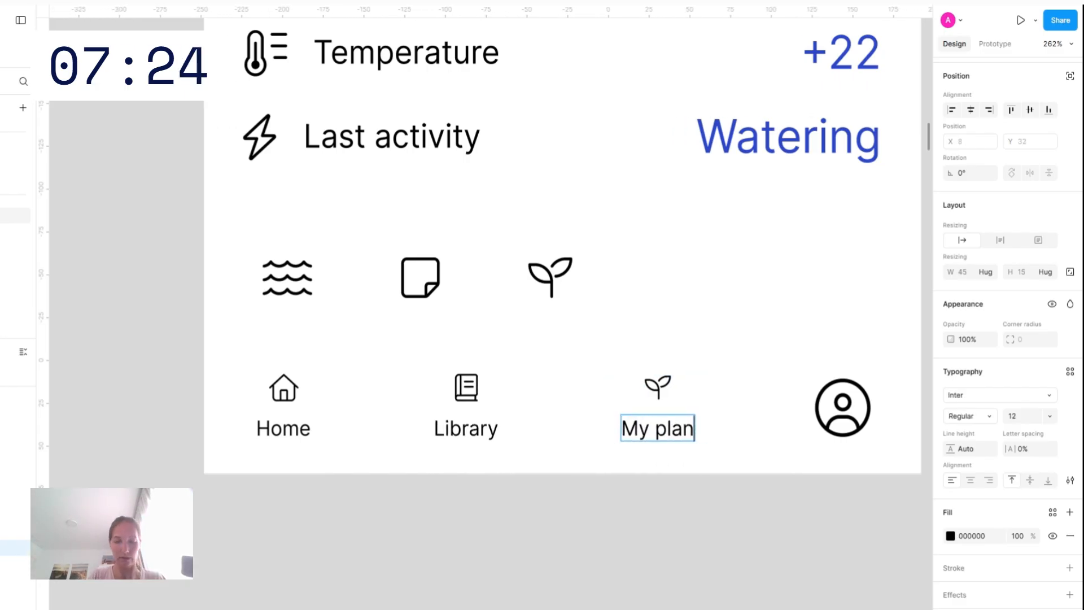
text(ts)
key(Escape)
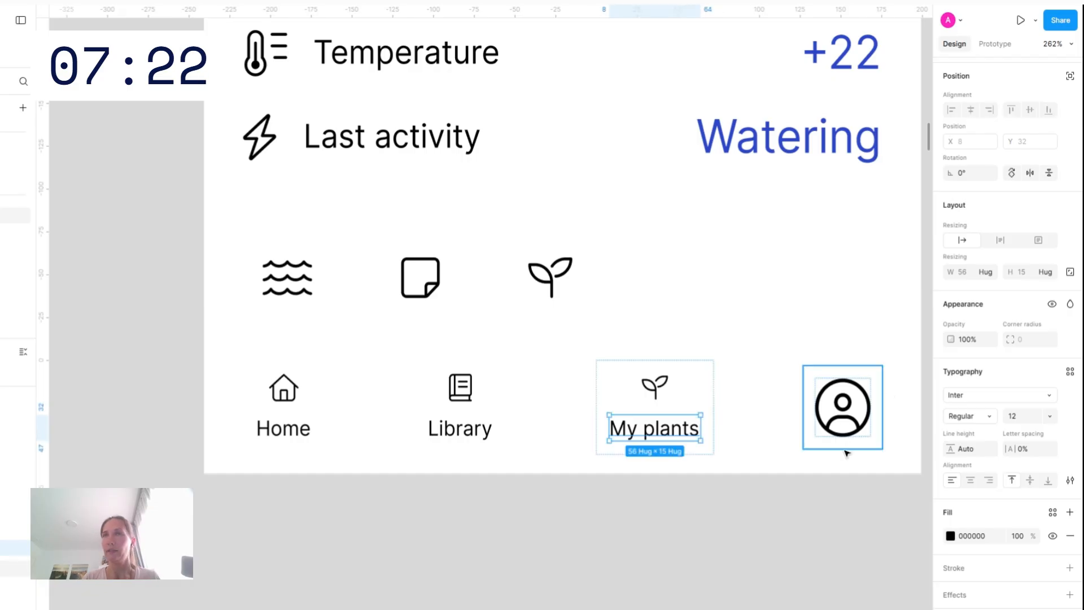
Replace the navigation bar's profile icon with a copy of the Home item and change its label to Shop
click(853, 411)
key(ctrl+shift+r)
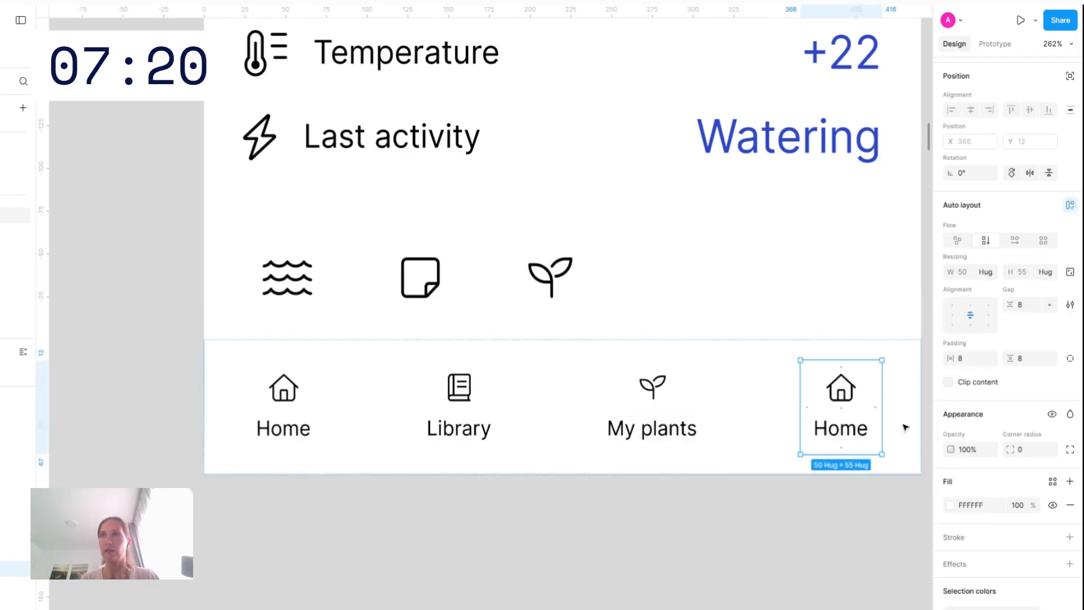
double_click(848, 430)
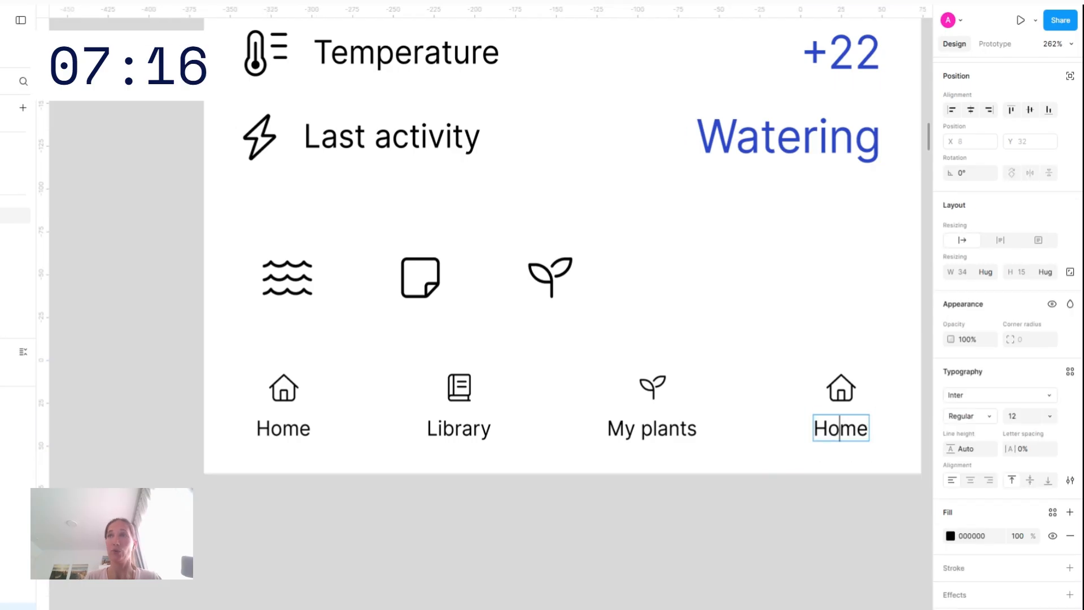
key(Return)
text(p)
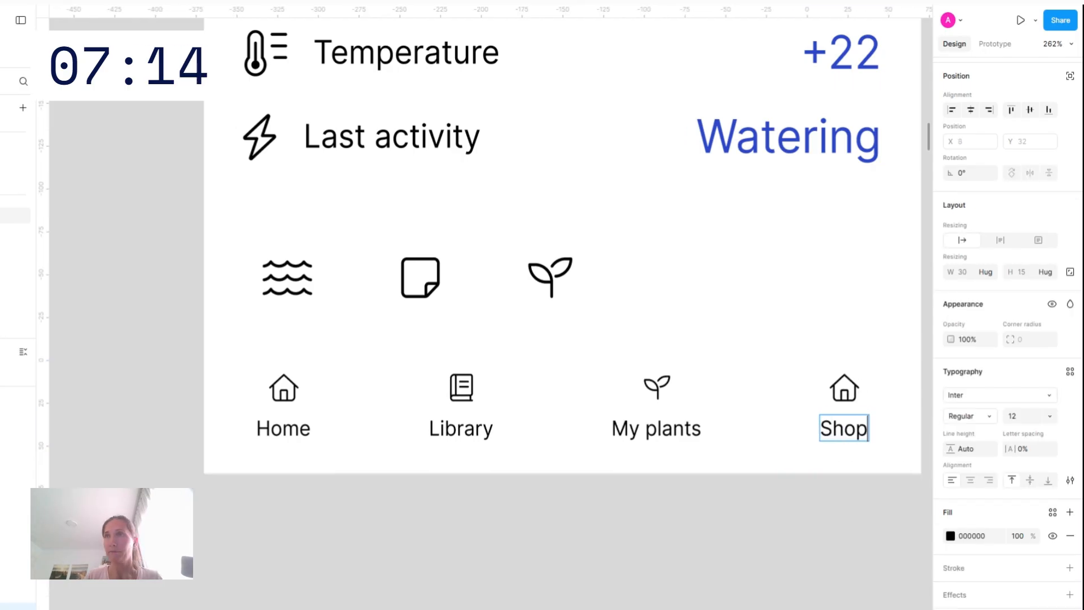
Change the Shop item's house icon to the shop glyph, trying market first
double_click(844, 388)
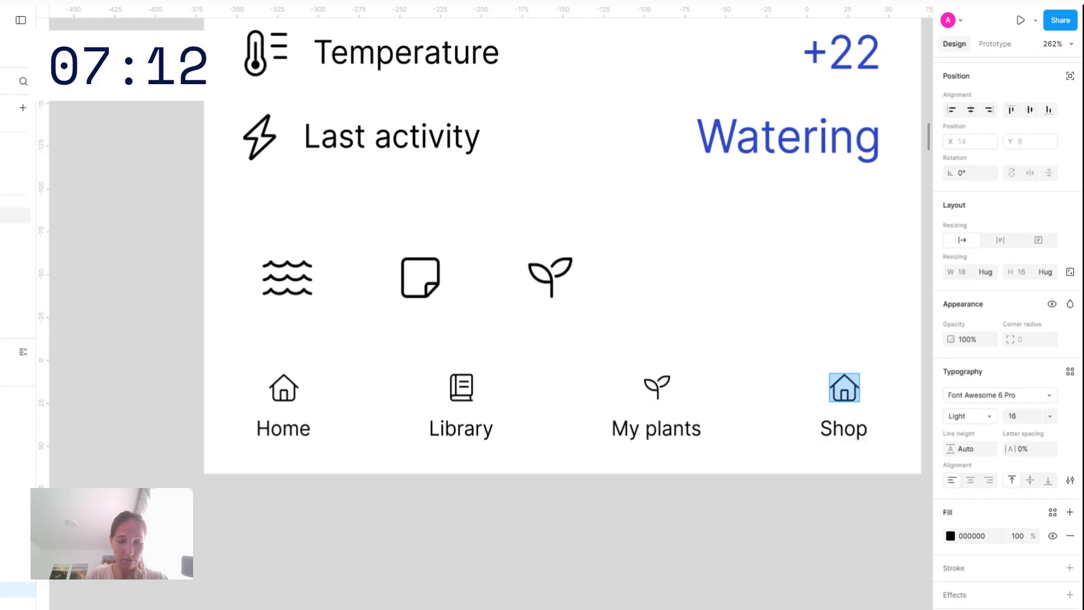
text(MARKET)
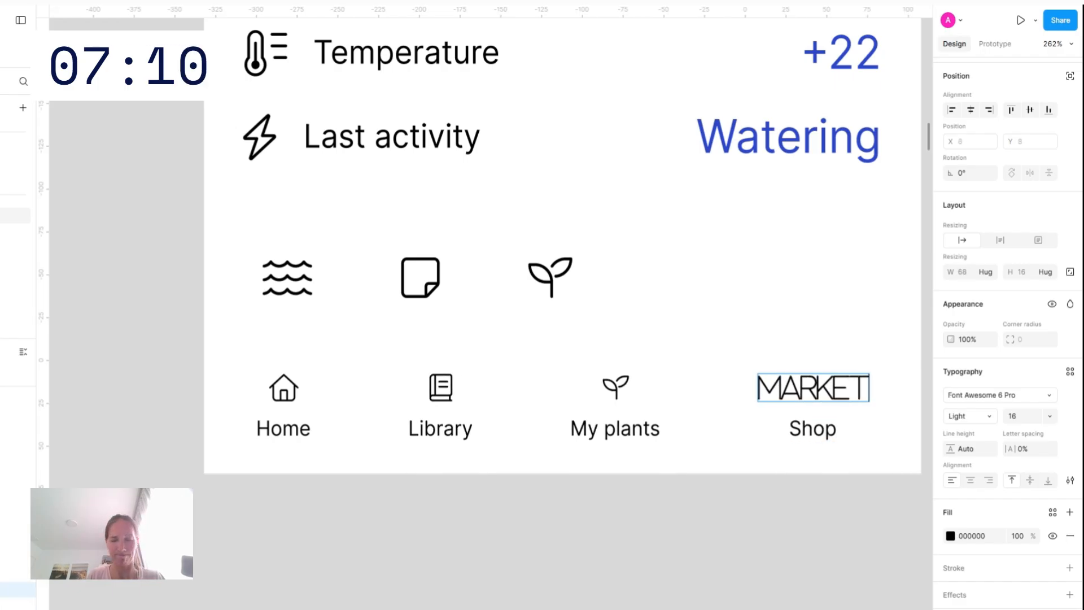
key(ctrl+a)
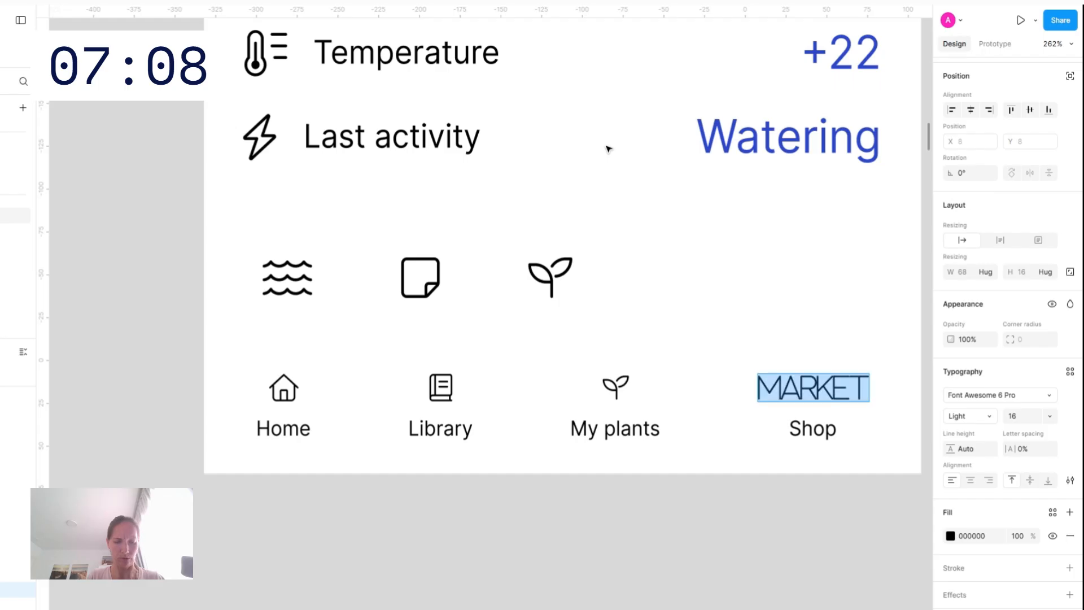
text(shop)
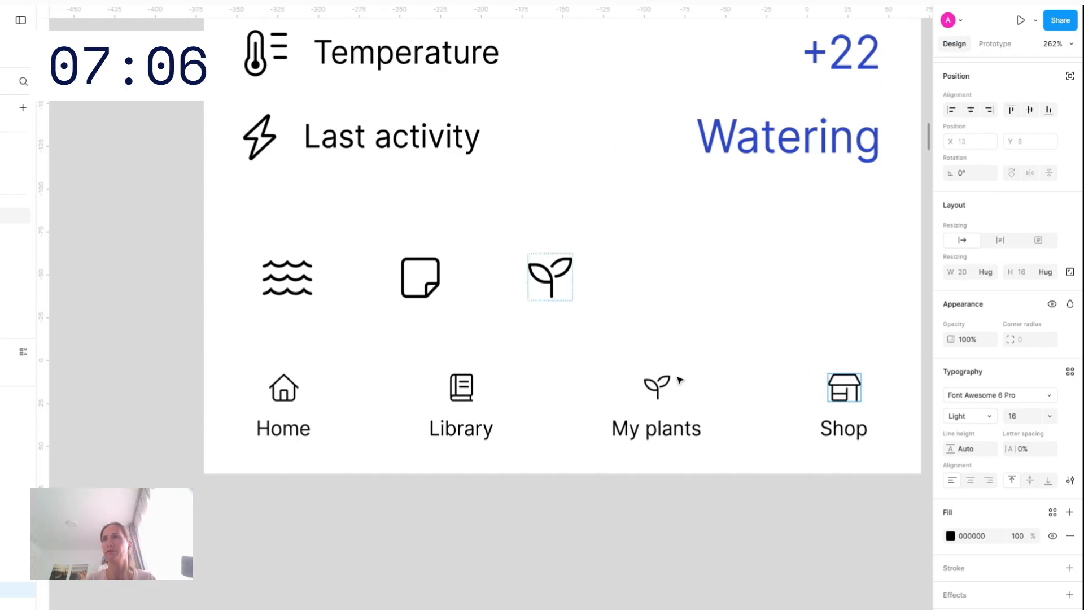
click(763, 535)
Move the bottom navigation bar's stroke from its bottom edge to its top edge only
scroll(763, 535, down, 5)
scroll(762, 535, right, 4)
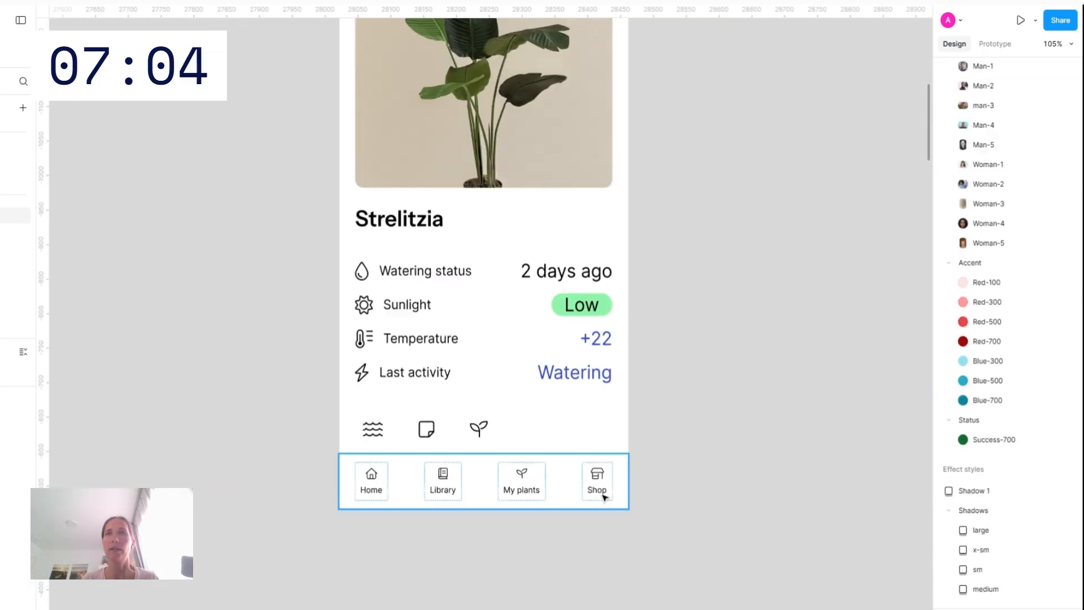
click(571, 484)
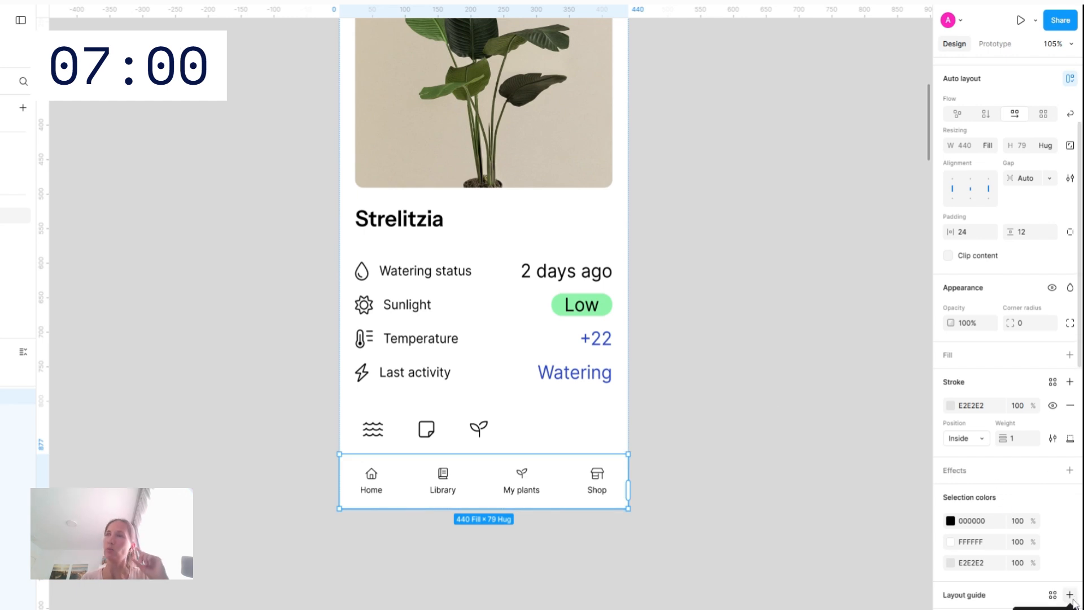
click(1070, 439)
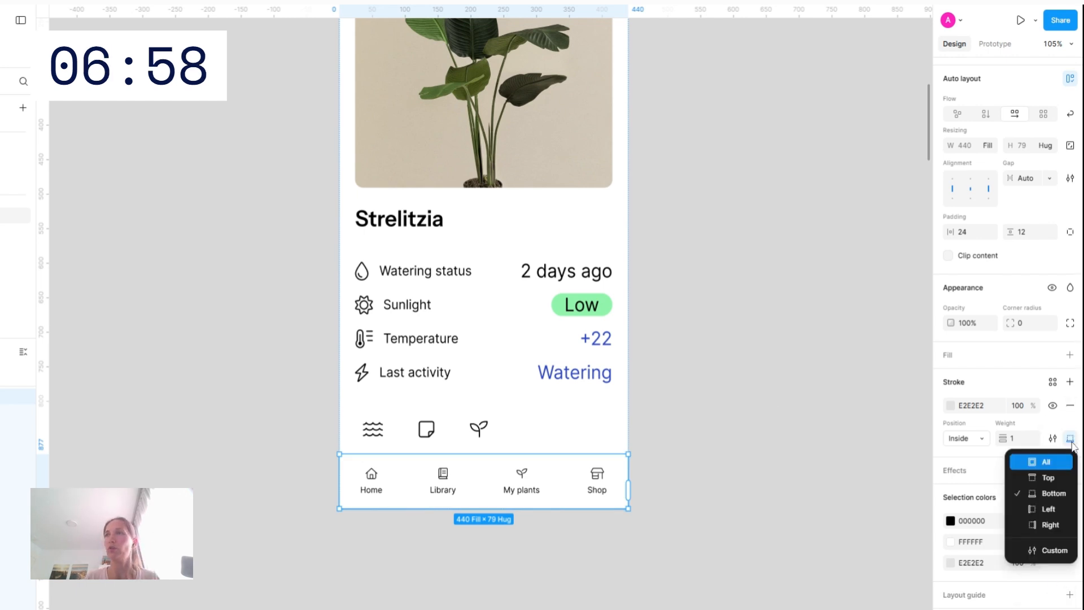
click(1058, 484)
click(763, 412)
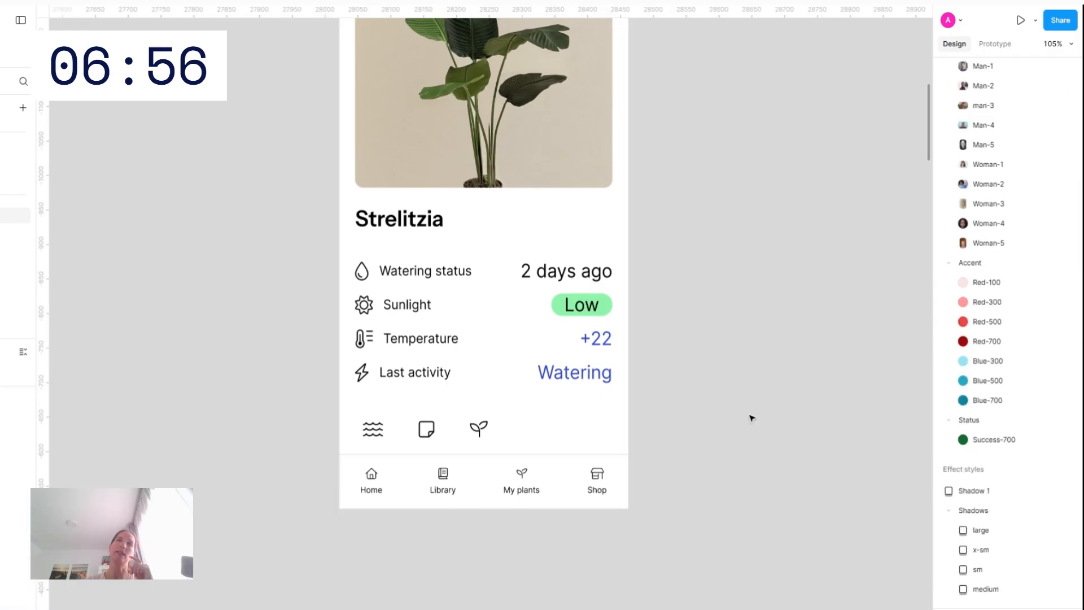
Replace the waves icon in the quick-action row with a copy of the Temperature label text
scroll(750, 418, down, 3)
scroll(750, 418, up, 3)
scroll(621, 508, down, 3)
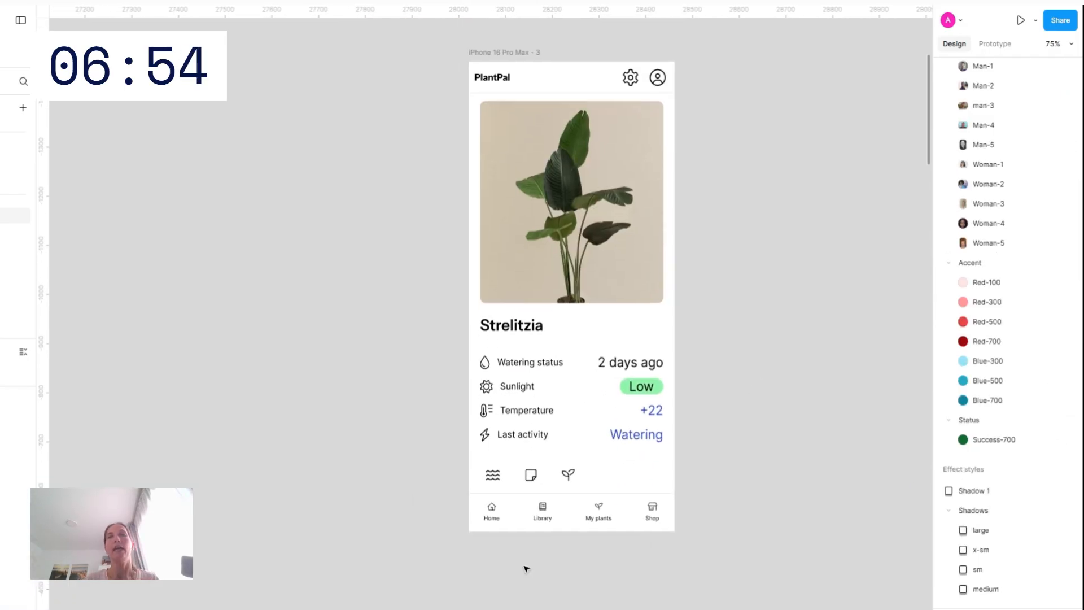
click(553, 470)
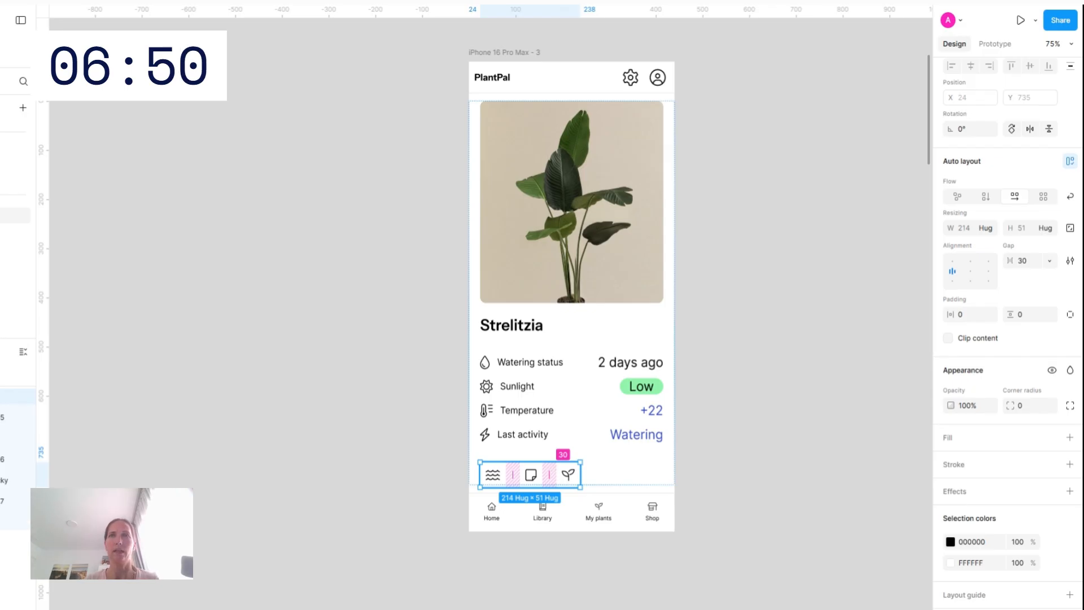
scroll(509, 469, up, 5)
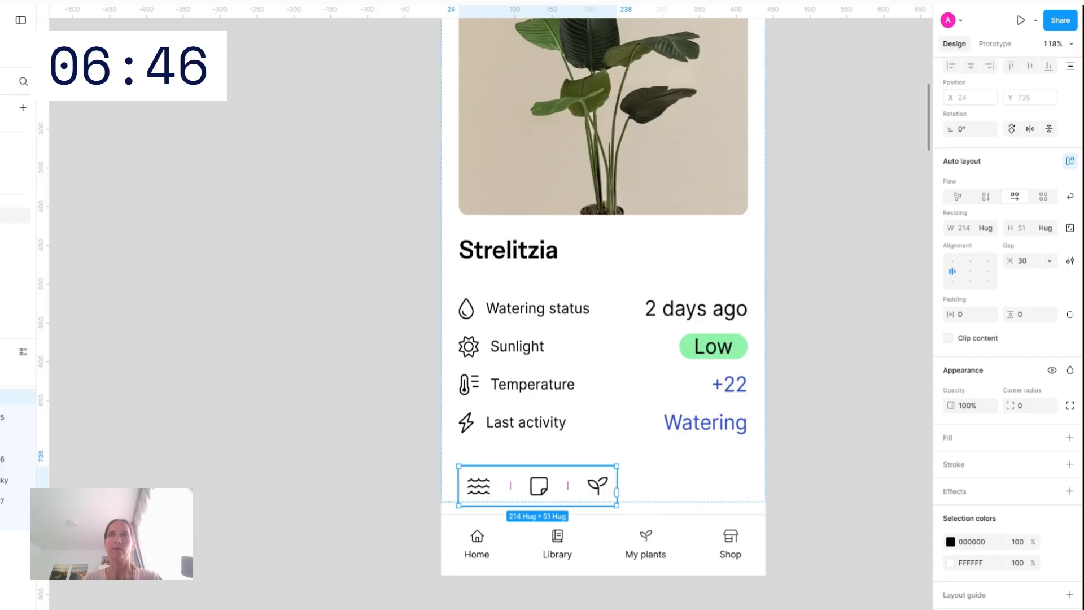
double_click(488, 493)
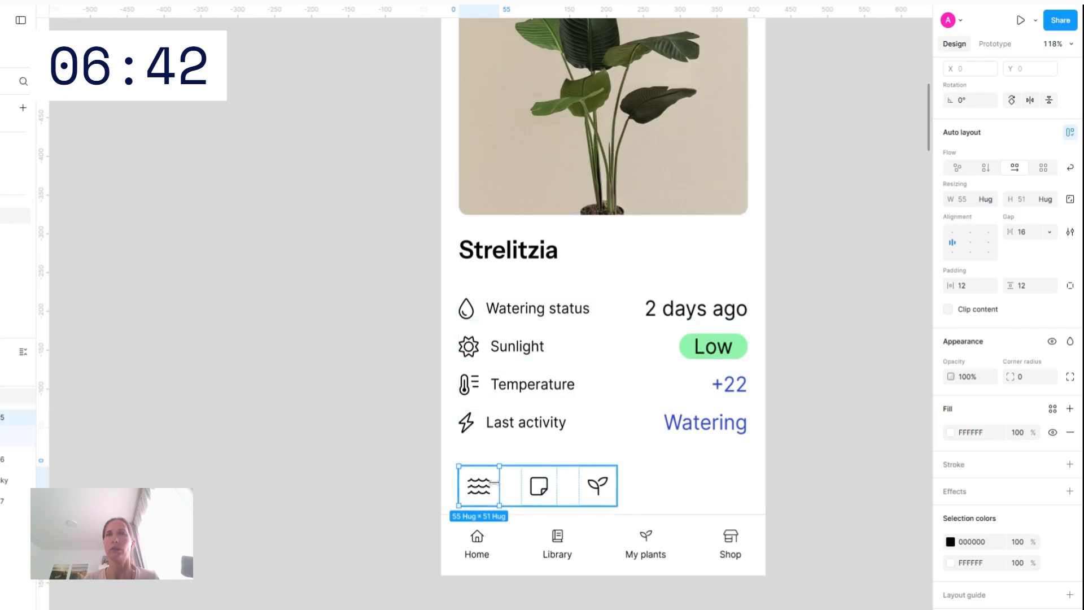
click(522, 382)
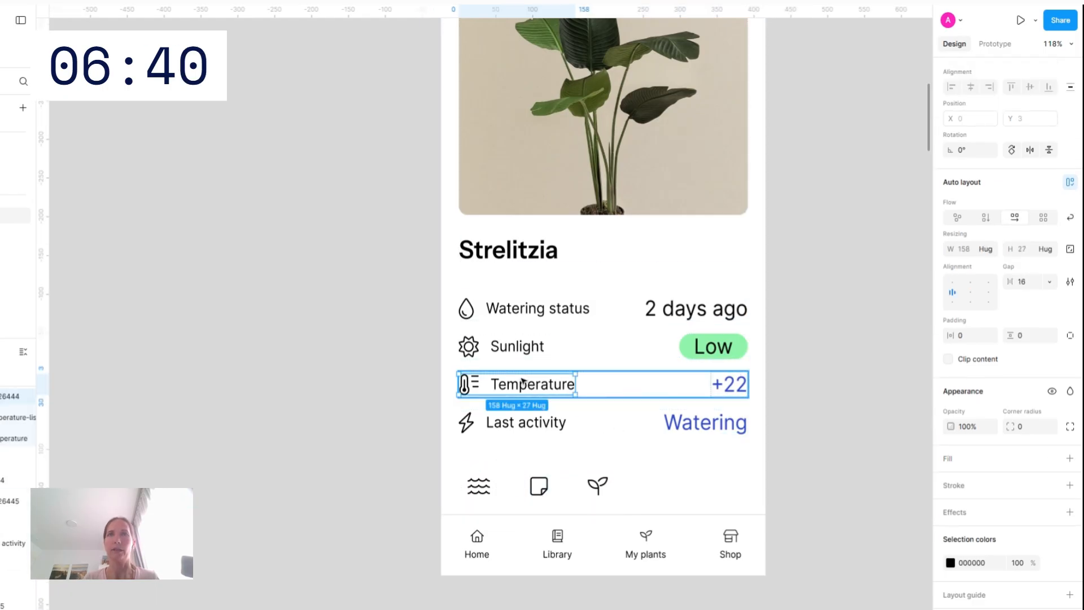
click(522, 382)
click(479, 492)
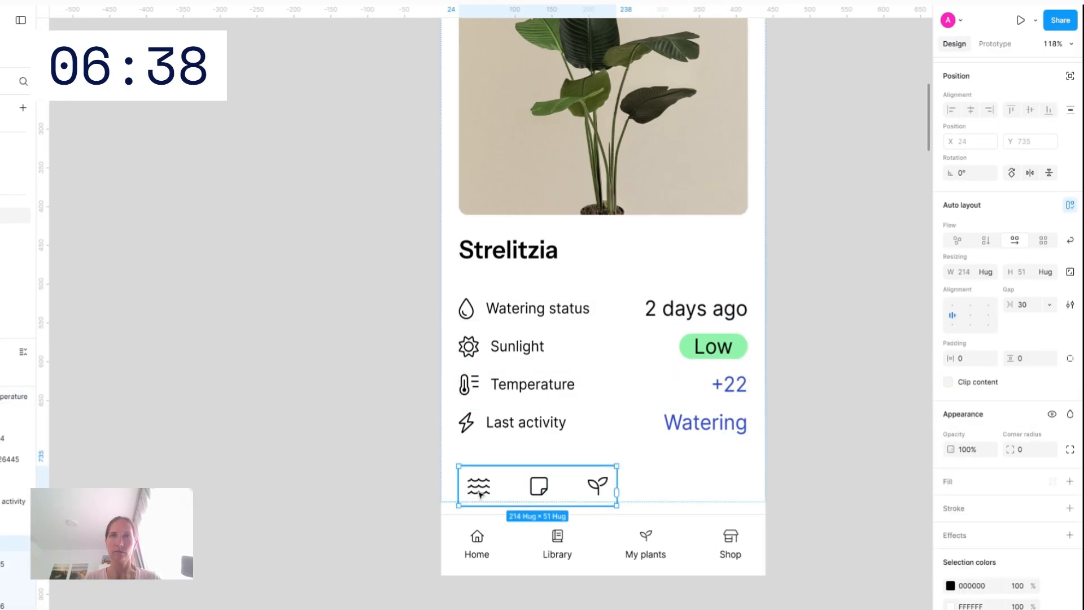
double_click(480, 494)
key(ctrl+shift+r)
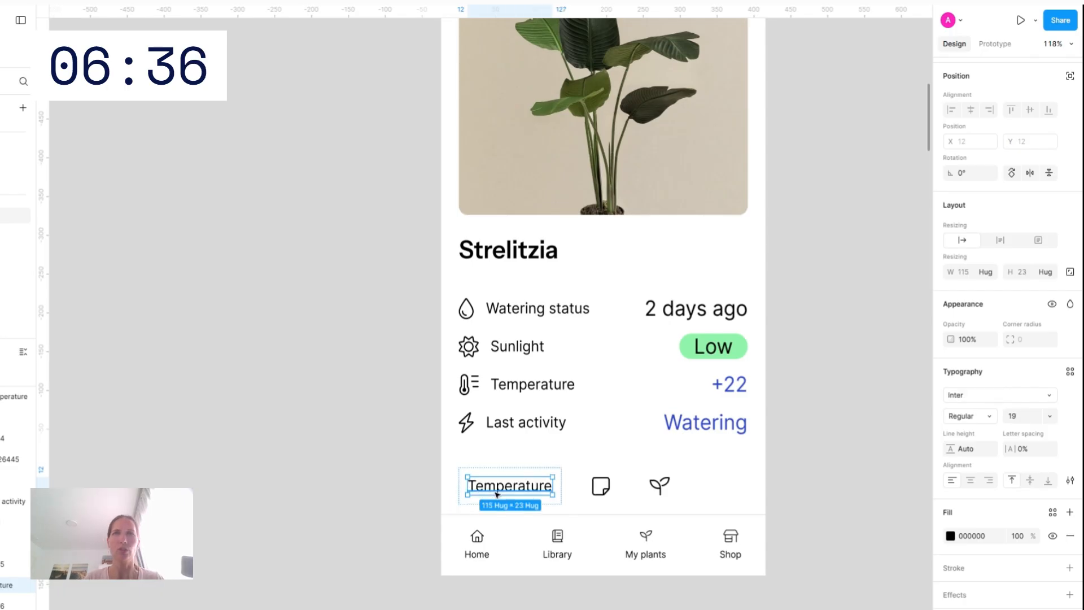
Change the first quick action's text to Watering
double_click(497, 493)
text(Water)
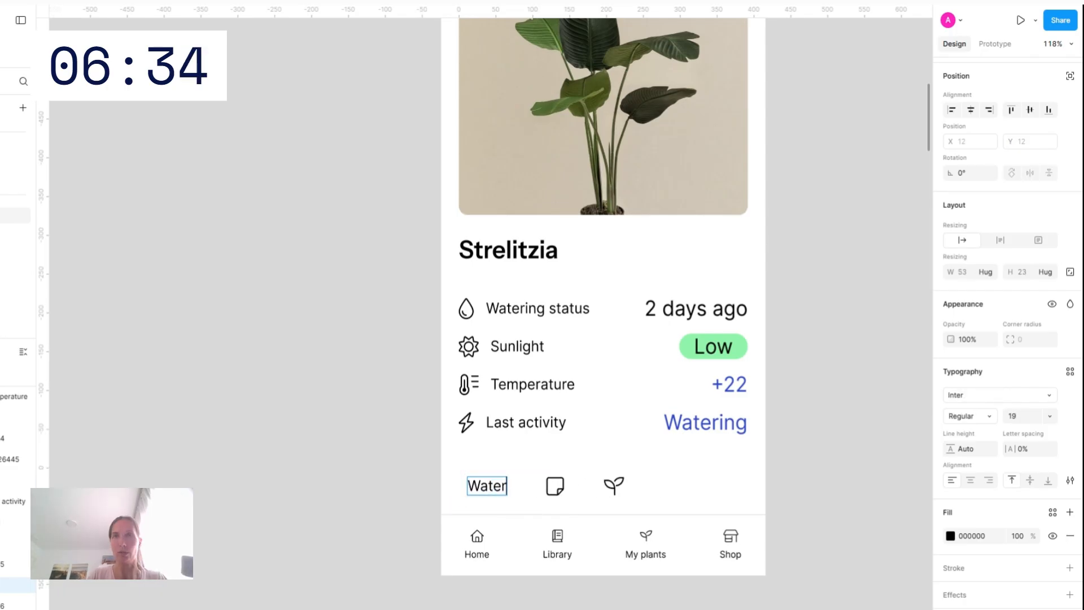
text(ing)
key(Escape)
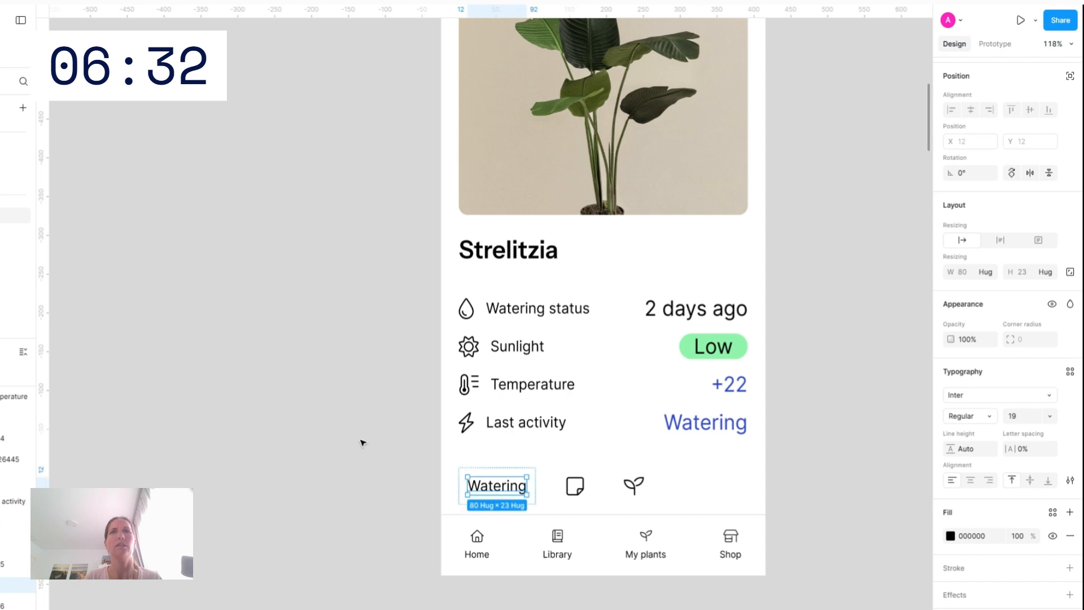
Check the Requirements card of the brief for the optional quick action buttons
click(364, 442)
scroll(363, 443, left, 10)
scroll(363, 443, left, 5)
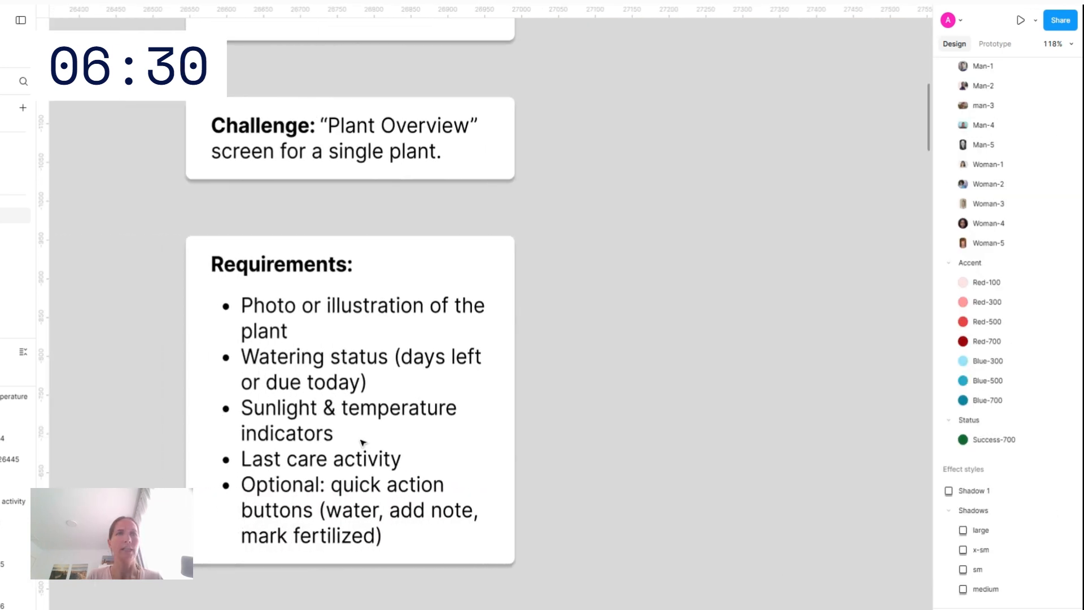
scroll(363, 443, down, 3)
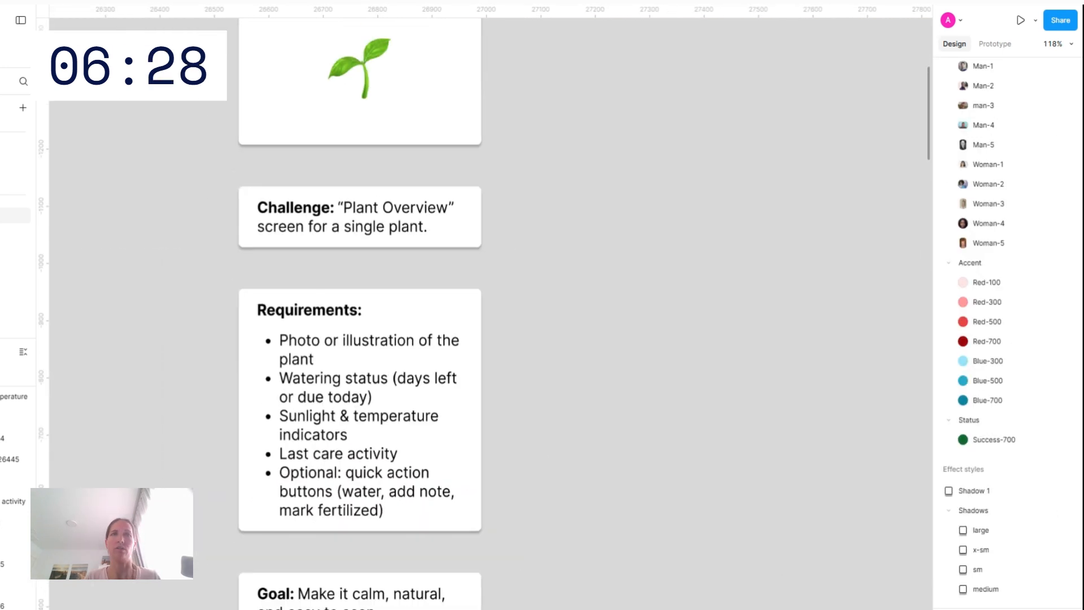
Shorten the first quick action's text to Water
scroll(363, 443, right, 10)
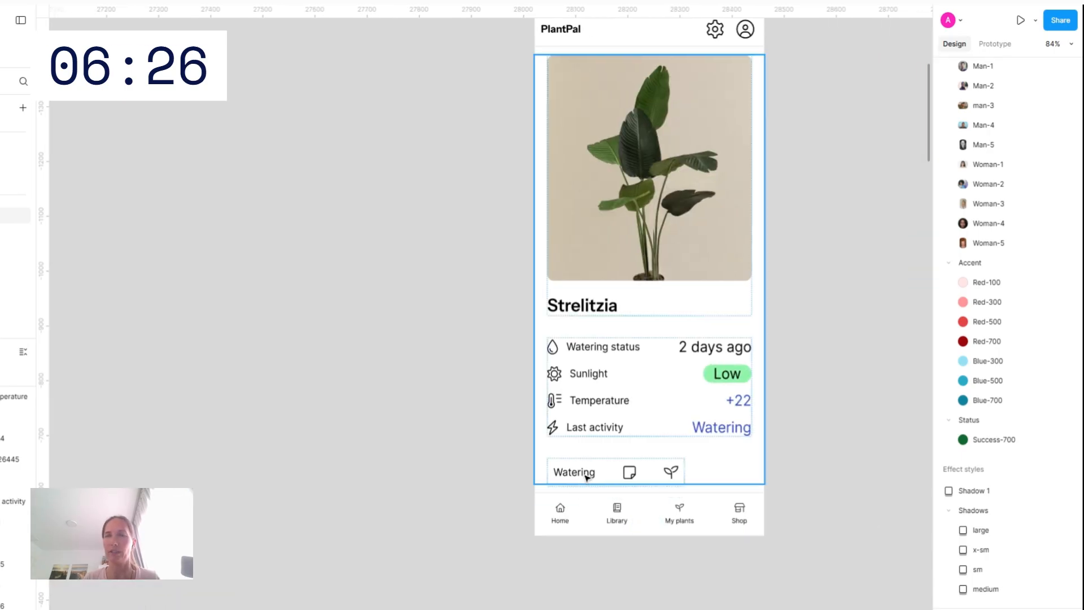
double_click(588, 474)
key(Return)
key(Right)
key(BackSpace)
key(BackSpace)
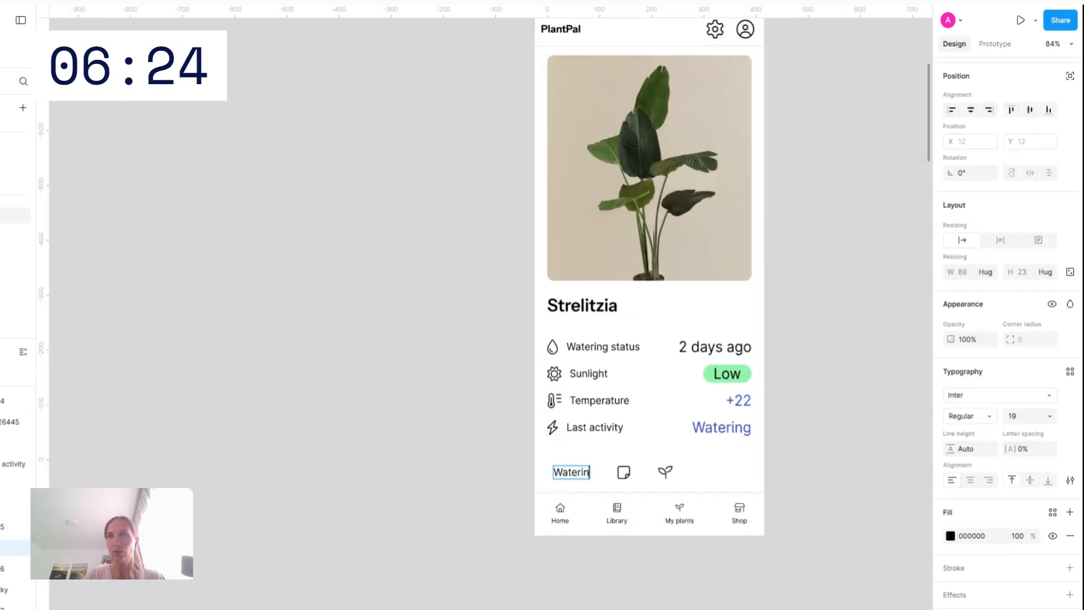
key(BackSpace)
key(Escape)
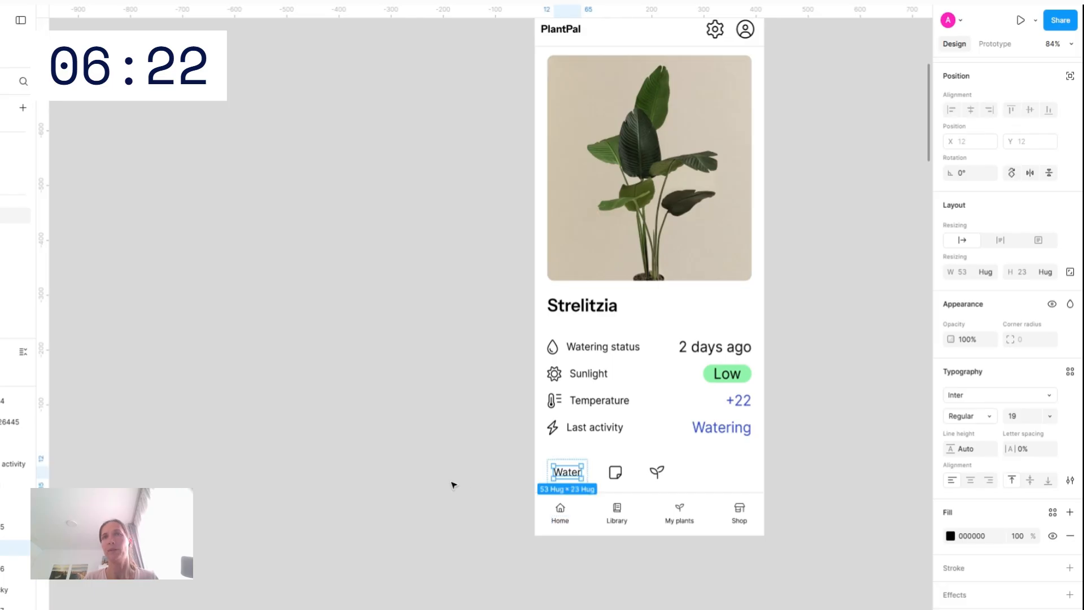
scroll(762, 445, up, 5)
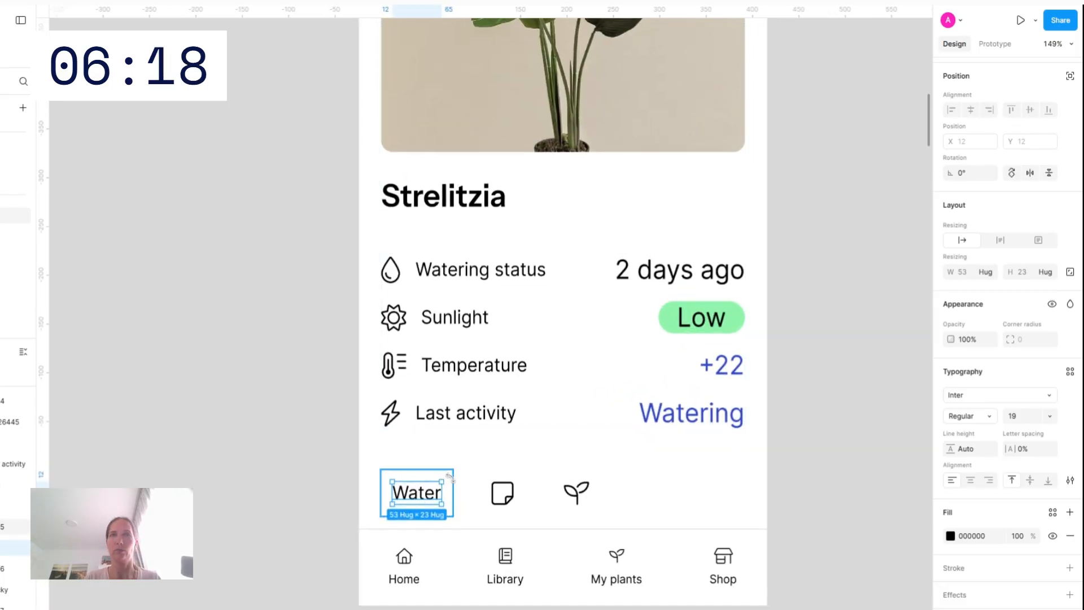
key(Escape)
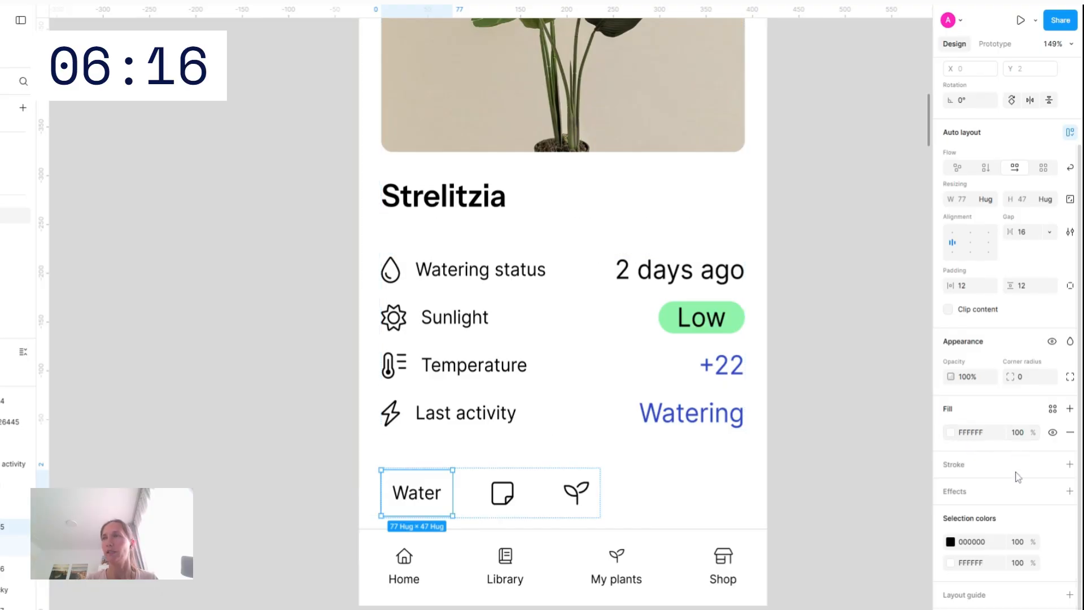
scroll(623, 449, down, 5)
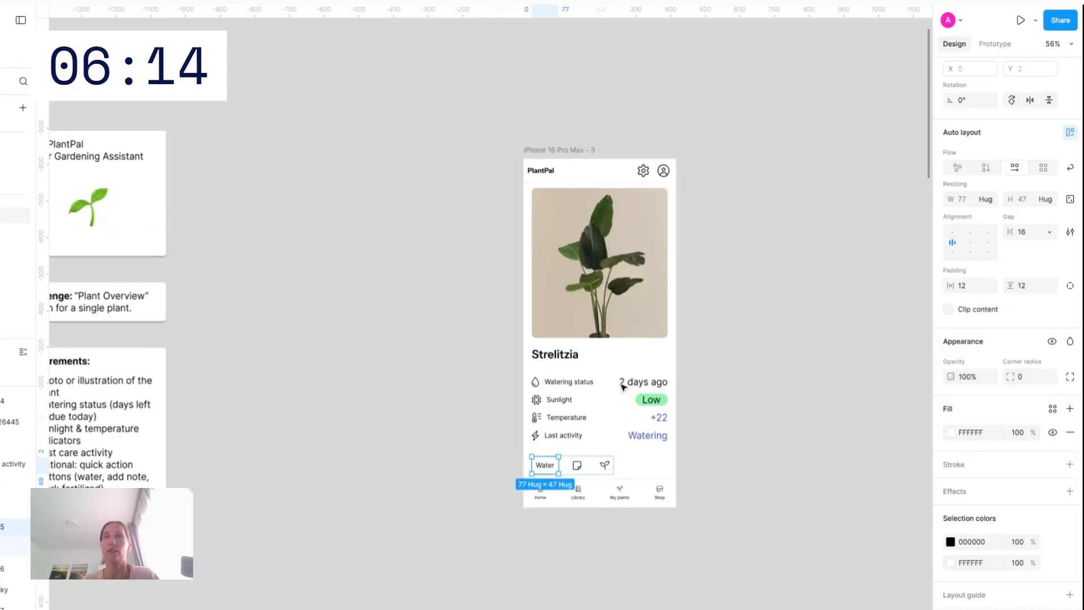
scroll(623, 385, up, 4)
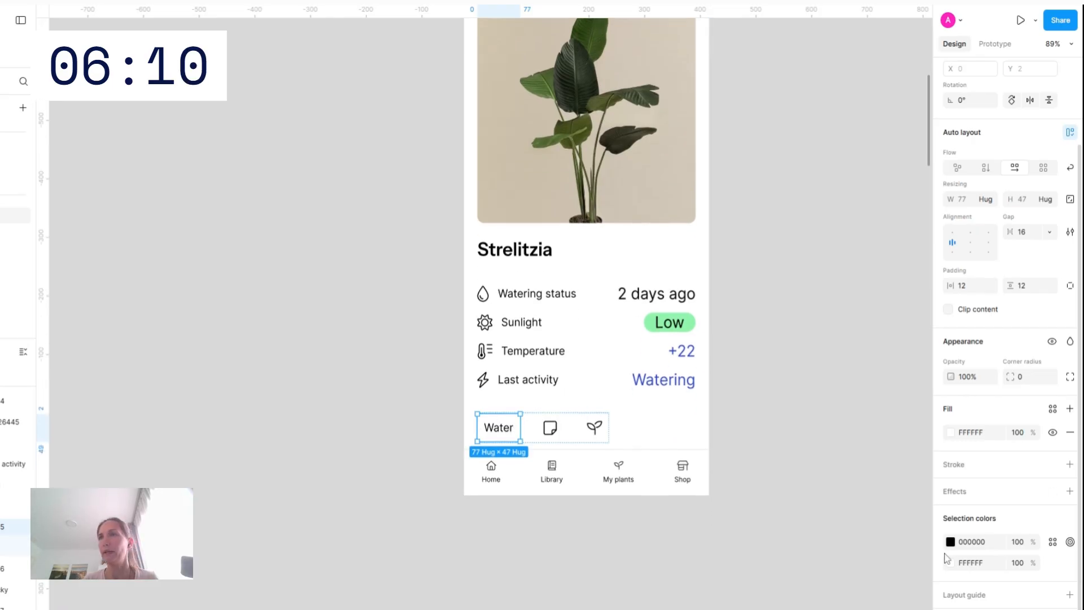
click(780, 472)
scroll(780, 472, down, 5)
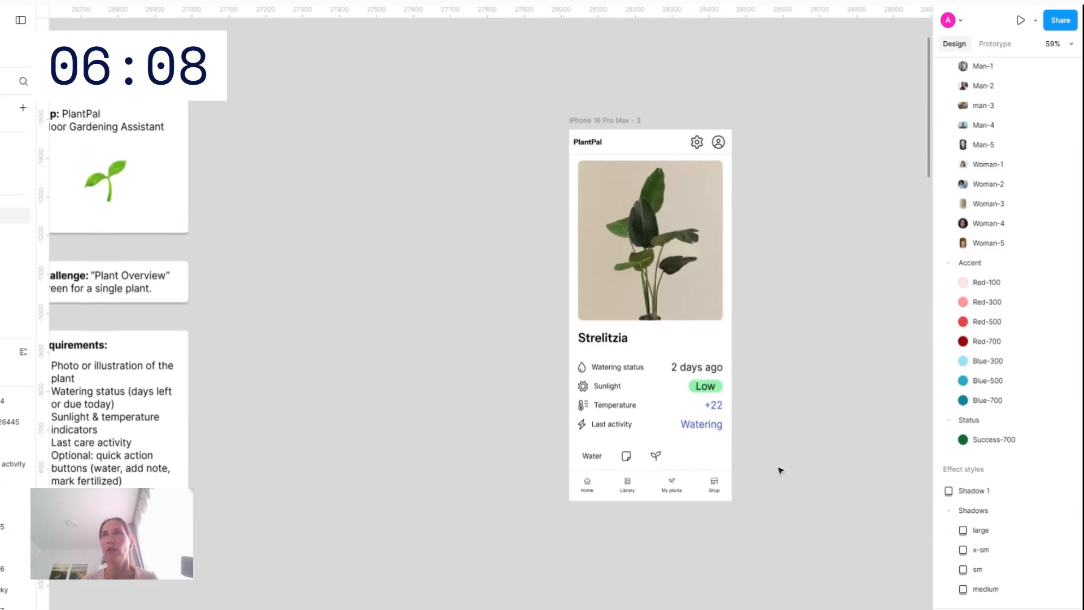
Recolour all black text and icons in the phone screen frame to dark brown 4B3F31
click(596, 122)
scroll(774, 213, up, 5)
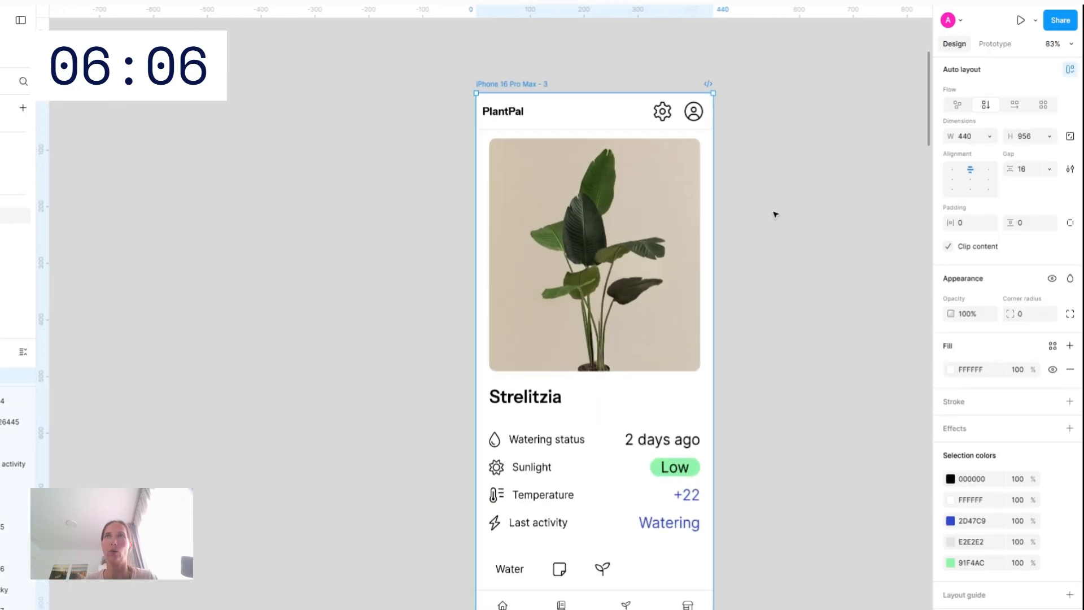
click(950, 479)
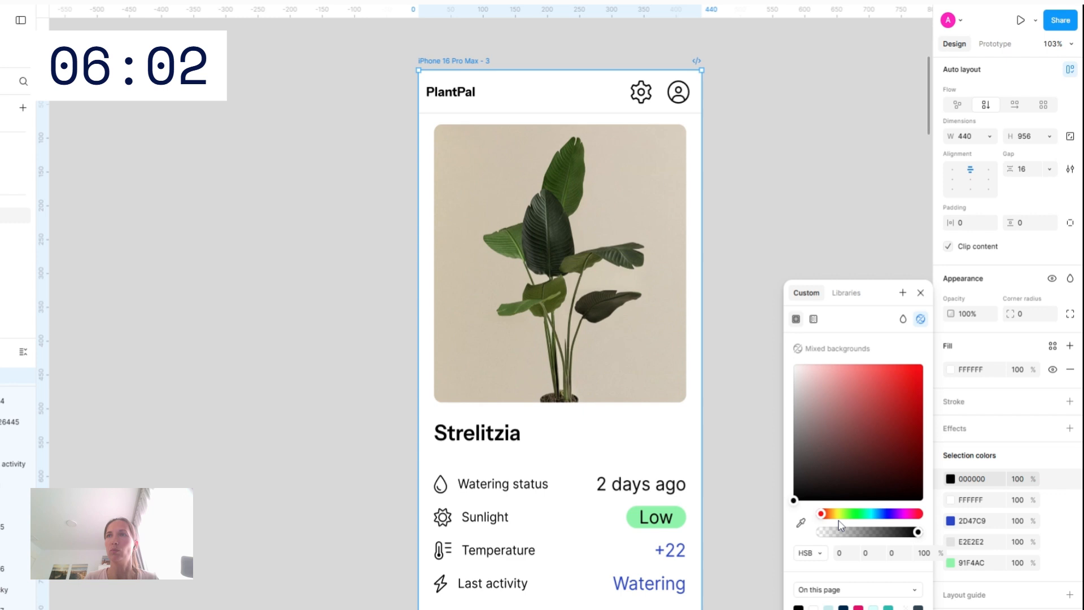
drag(826, 516, 829, 514)
click(842, 468)
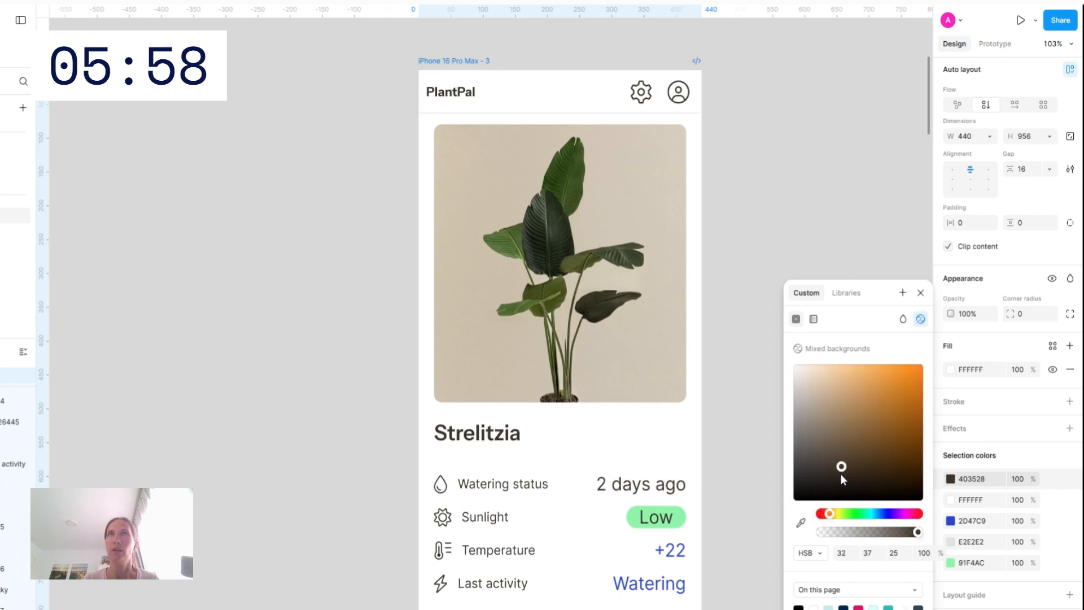
click(845, 479)
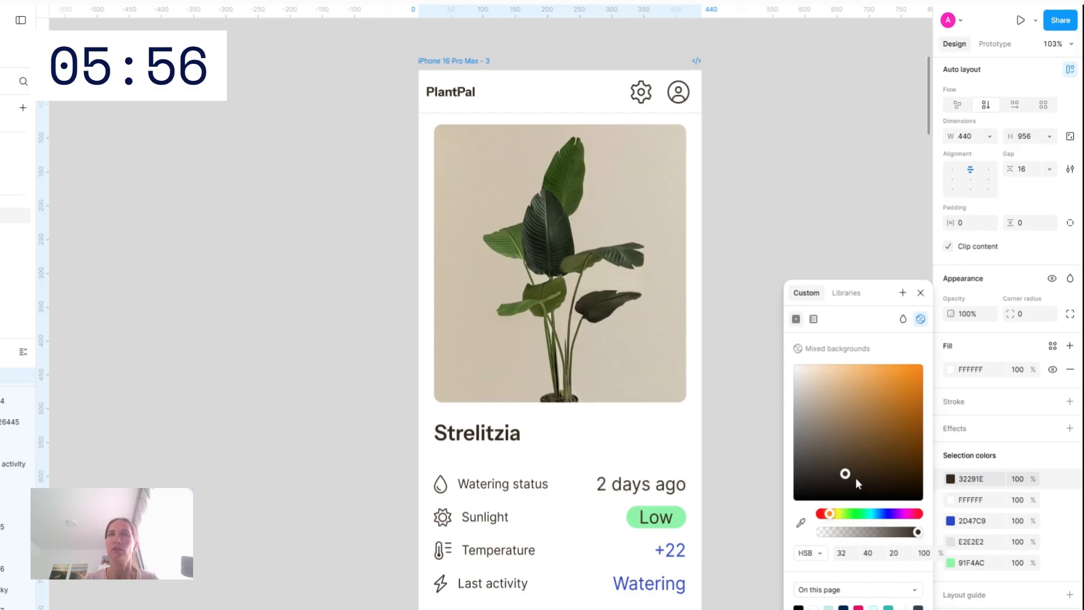
click(852, 479)
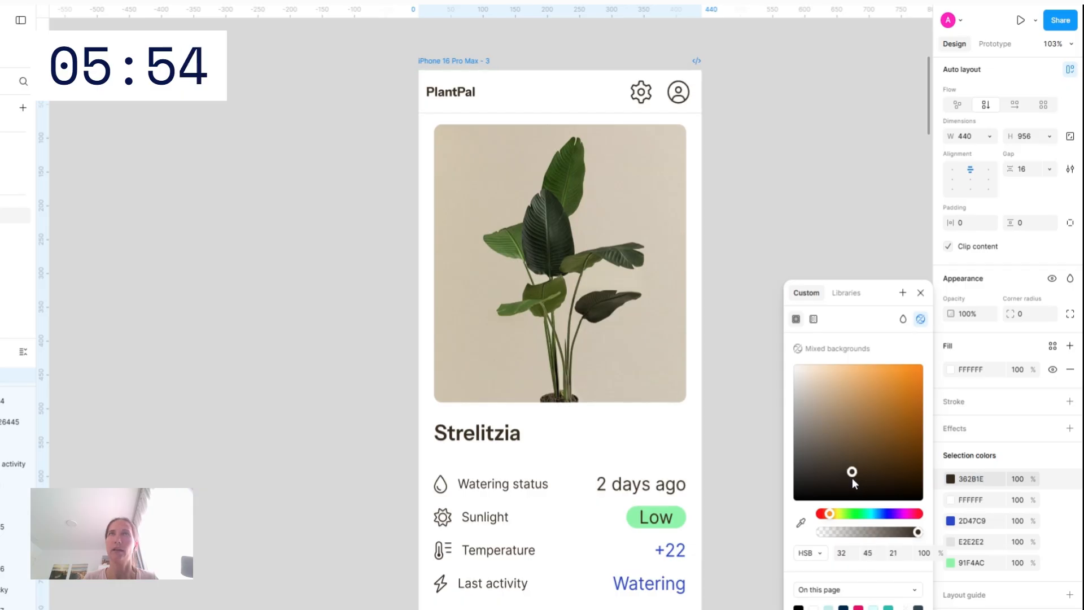
drag(852, 477, 838, 467)
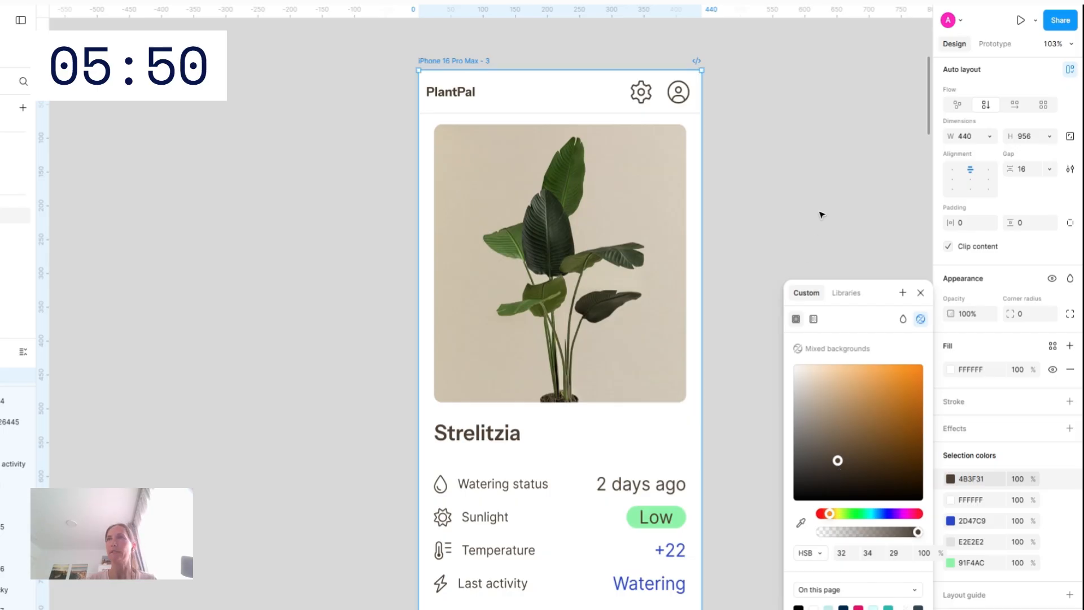
click(779, 322)
Set the bottom navigation bar's icon and label colour to the brown 4A3B2B
scroll(777, 314, down, 2)
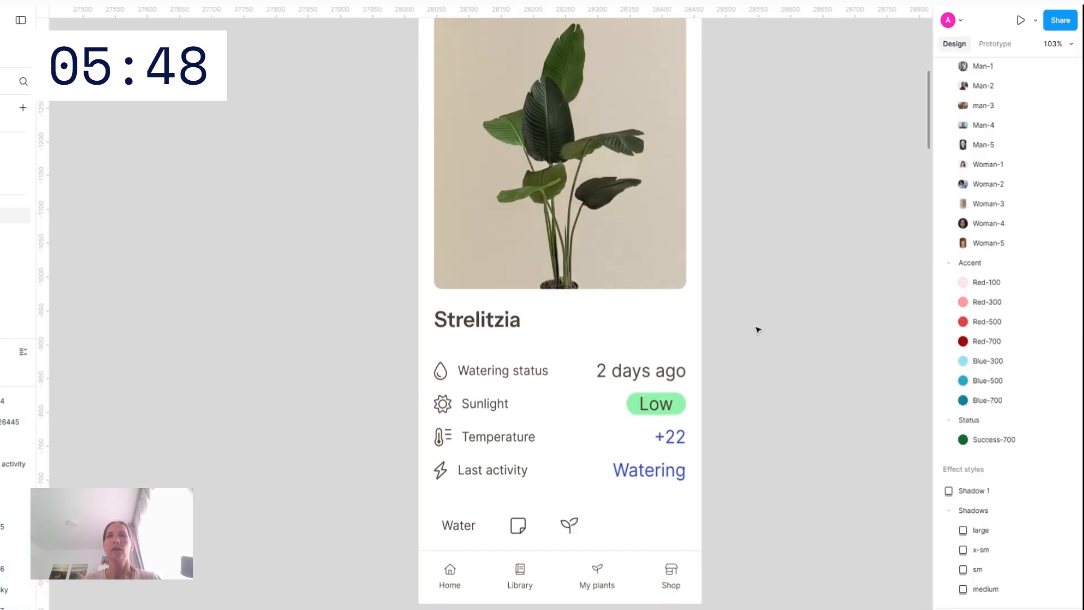
scroll(758, 329, down, 3)
scroll(622, 486, up, 5)
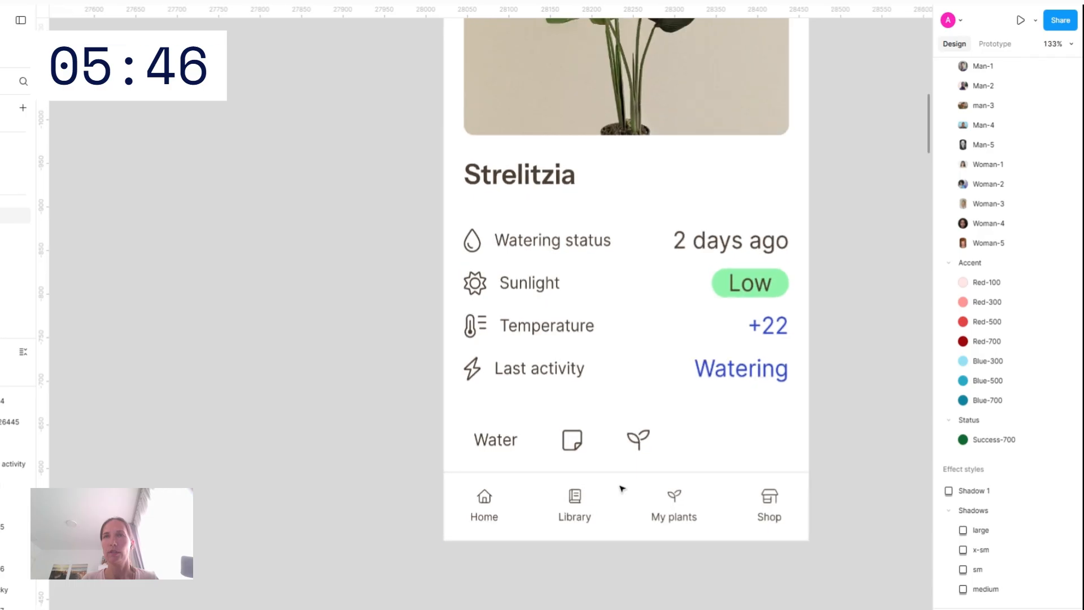
click(569, 492)
click(951, 520)
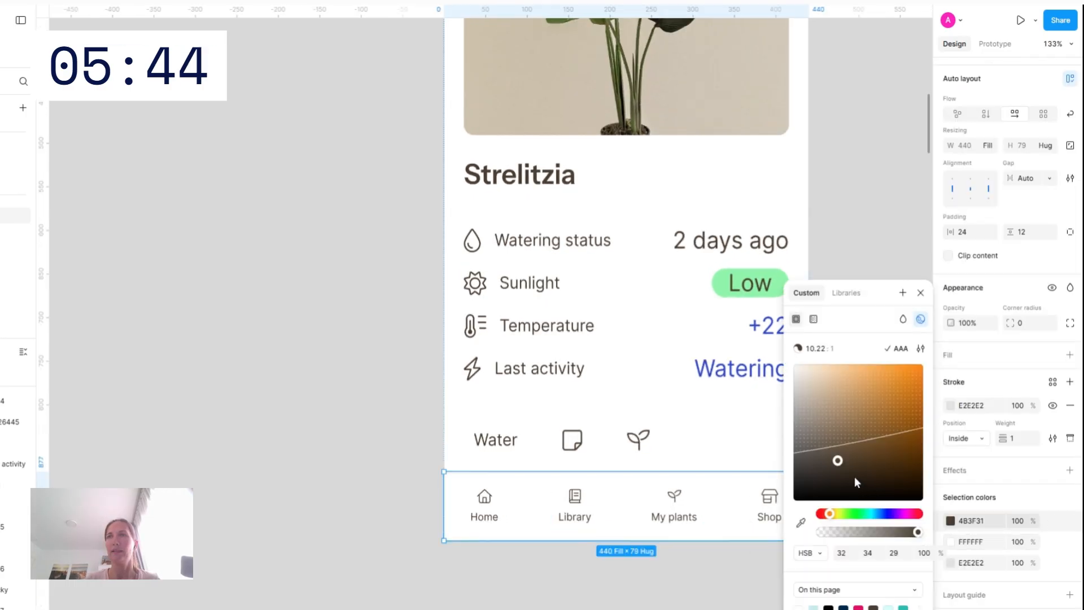
click(847, 462)
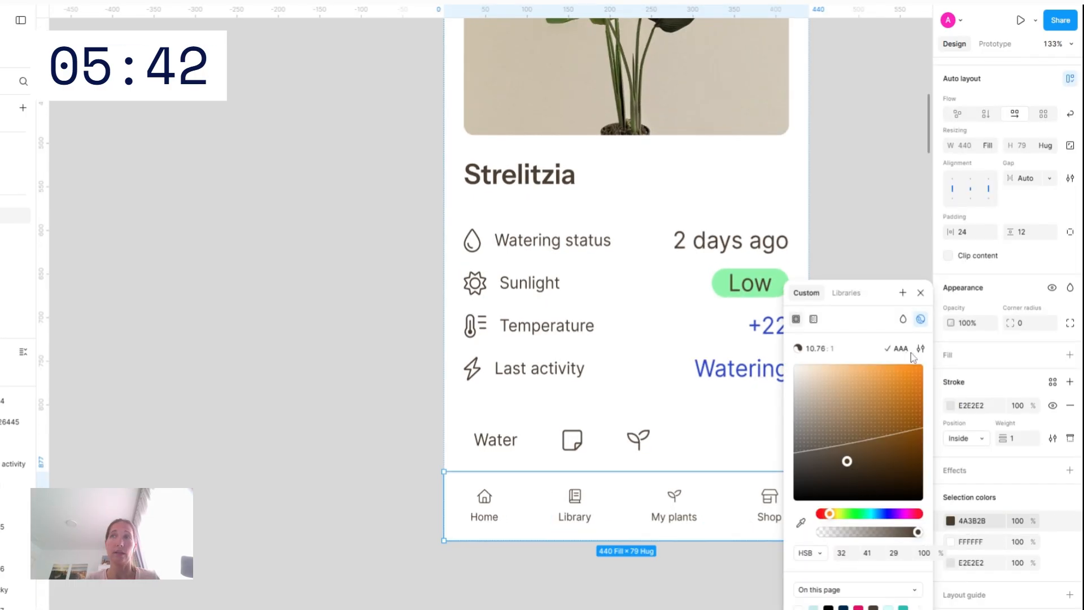
click(888, 175)
scroll(888, 174, down, 3)
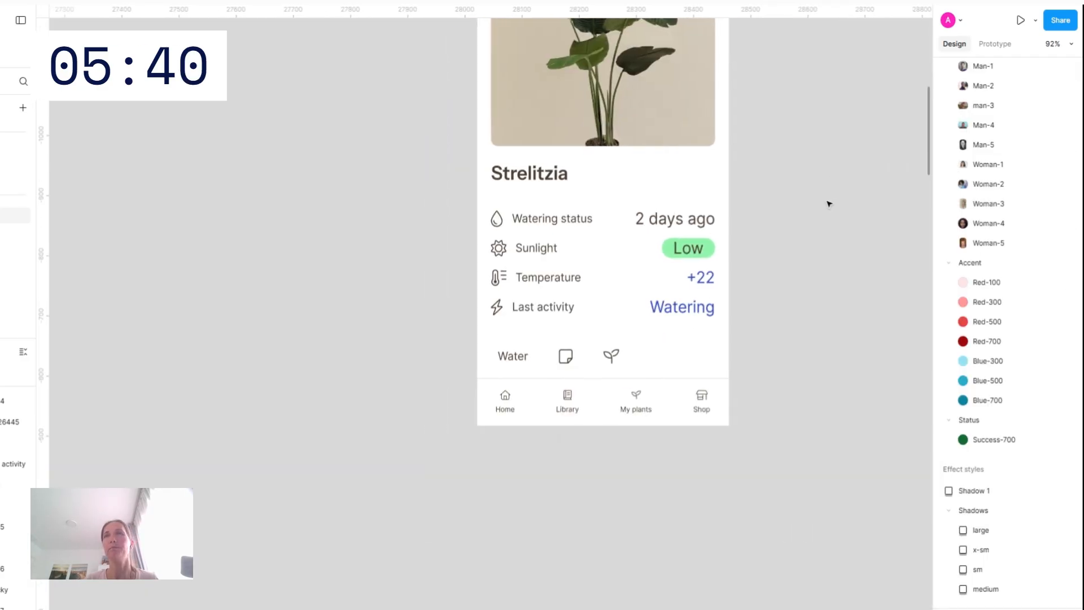
Copy the Water button's text colour 4B3F31 into its white background fill
scroll(829, 204, up, 3)
click(524, 463)
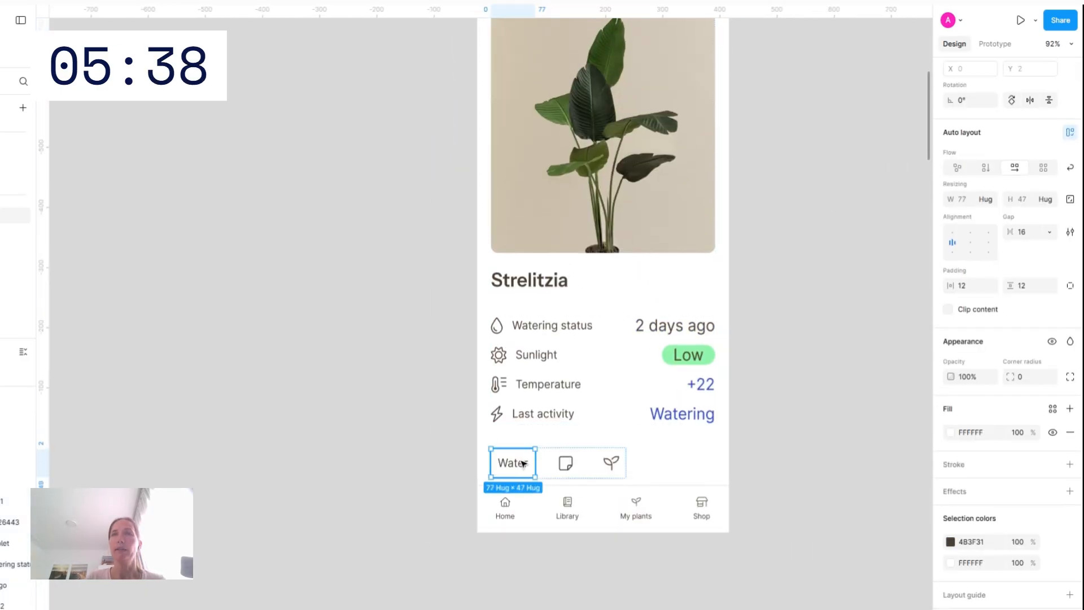
double_click(524, 463)
click(519, 454)
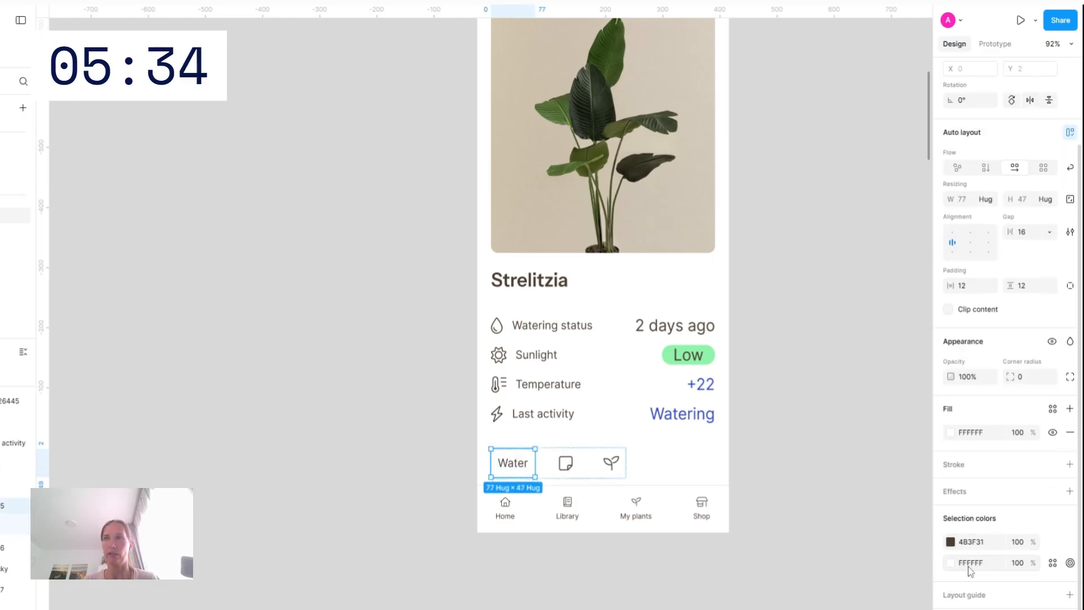
click(979, 542)
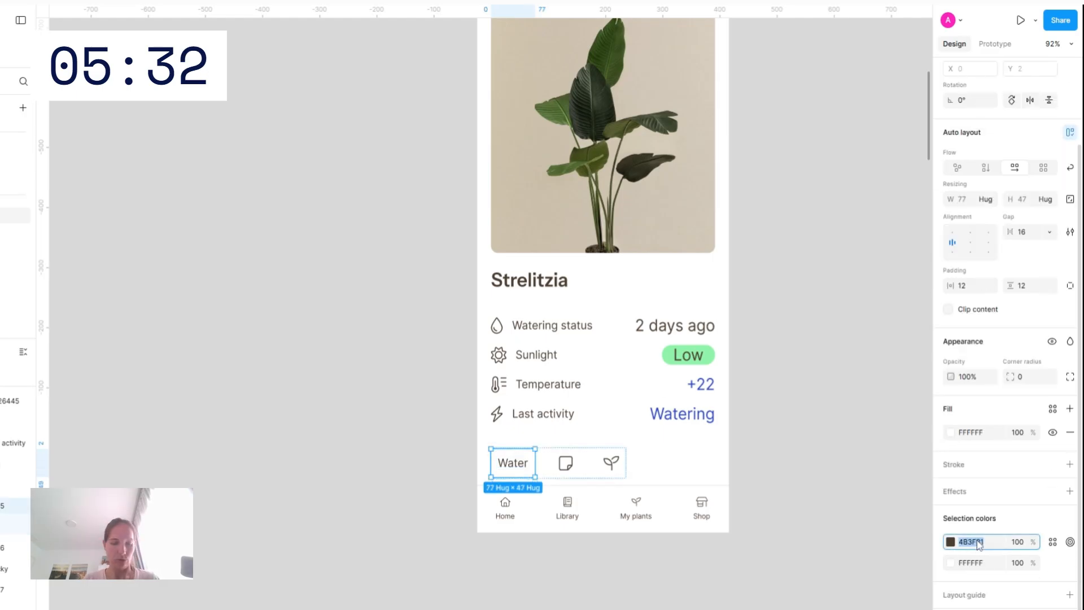
click(979, 563)
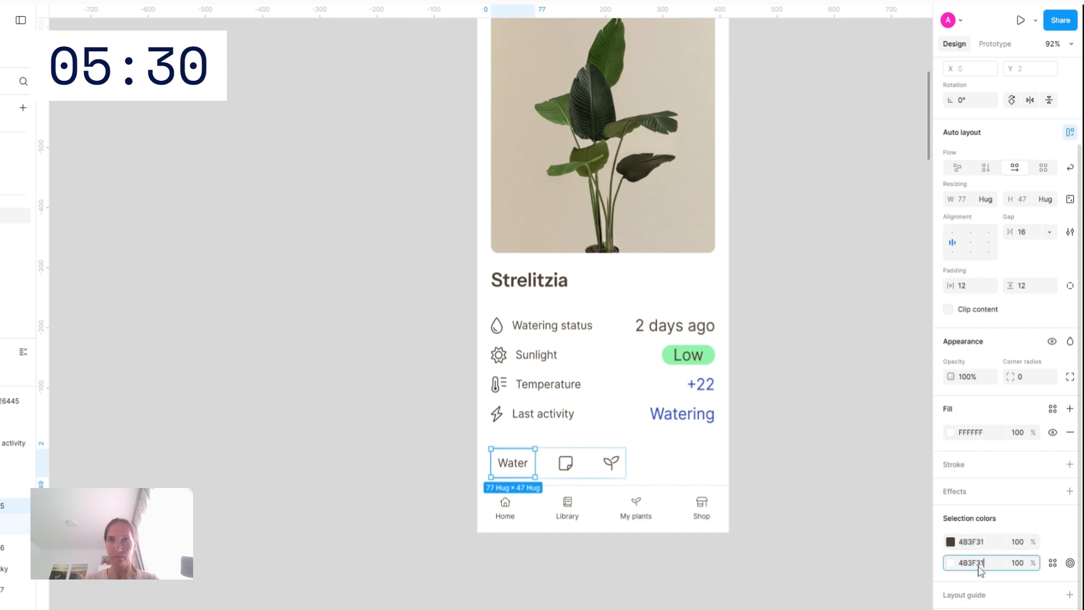
key(Return)
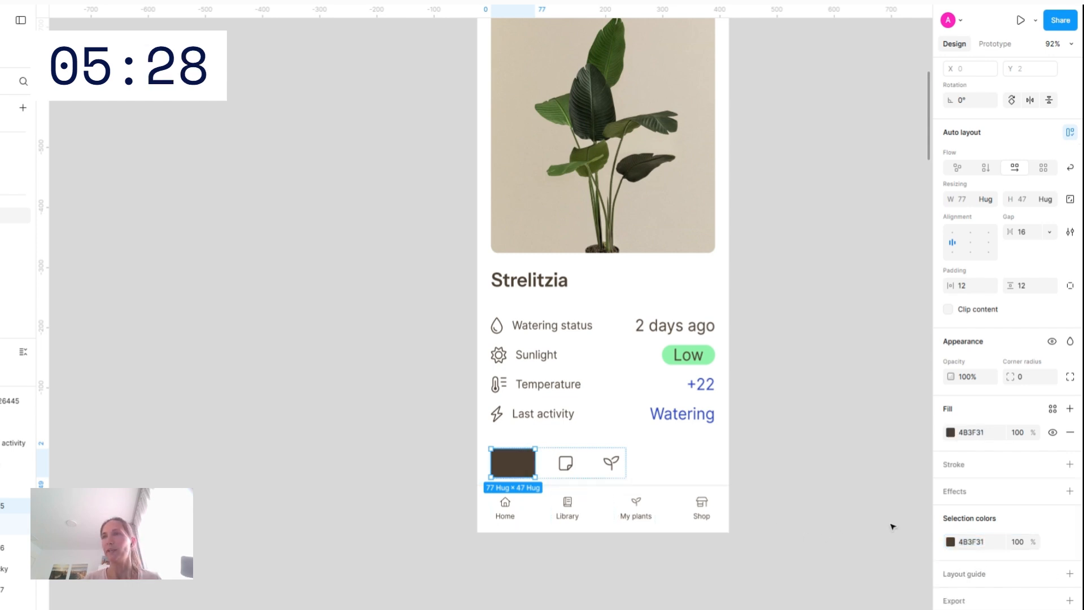
Lighten the Water button's fill to tan C9975C and darken its text colour to 1D1104
click(951, 433)
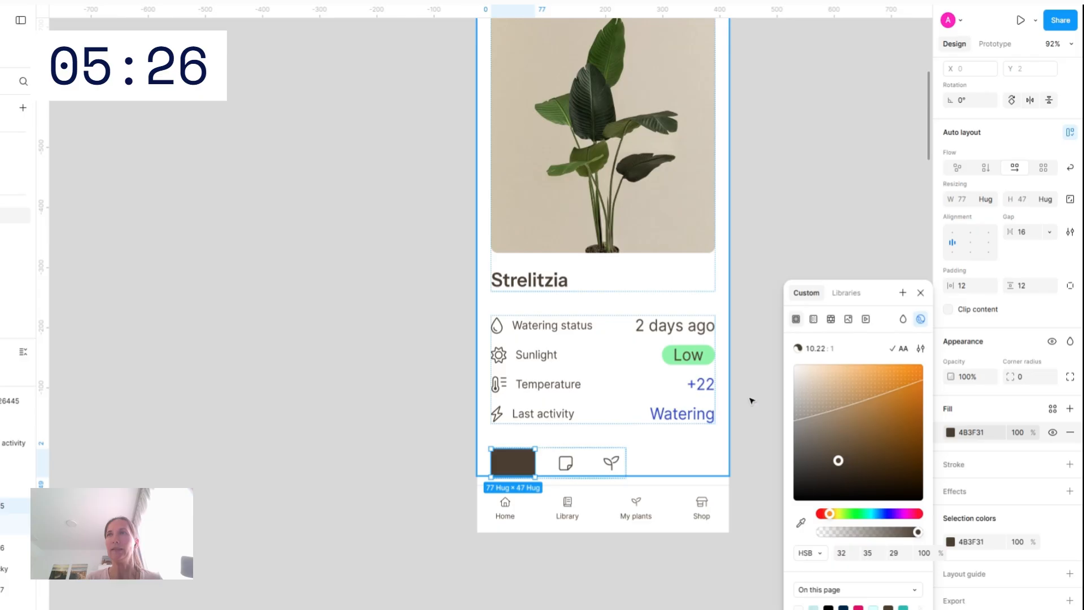
click(844, 442)
drag(850, 446, 864, 400)
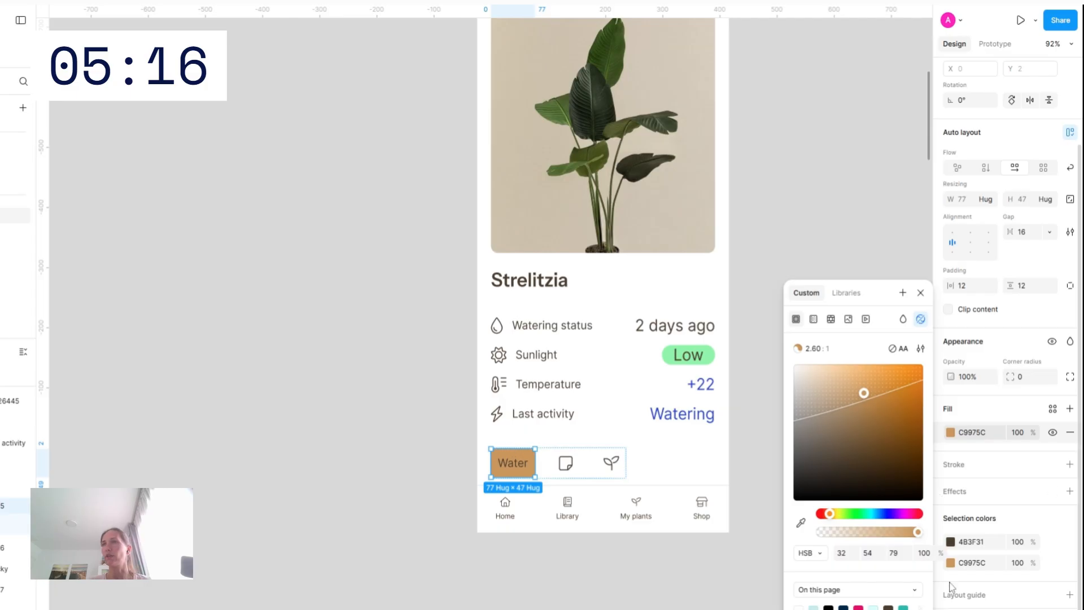
click(950, 541)
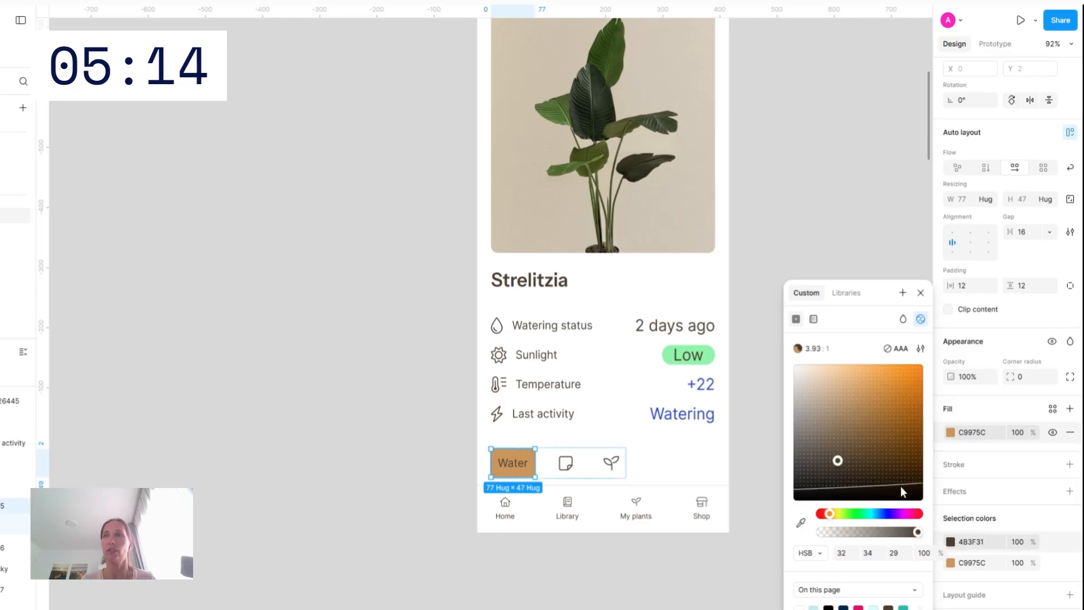
drag(901, 486, 913, 496)
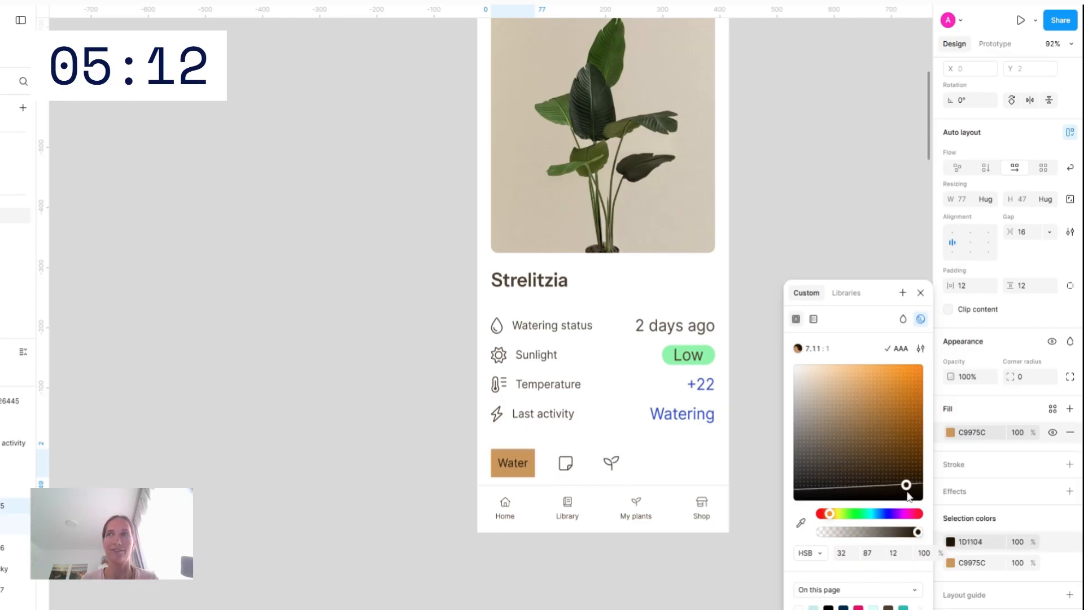
click(759, 472)
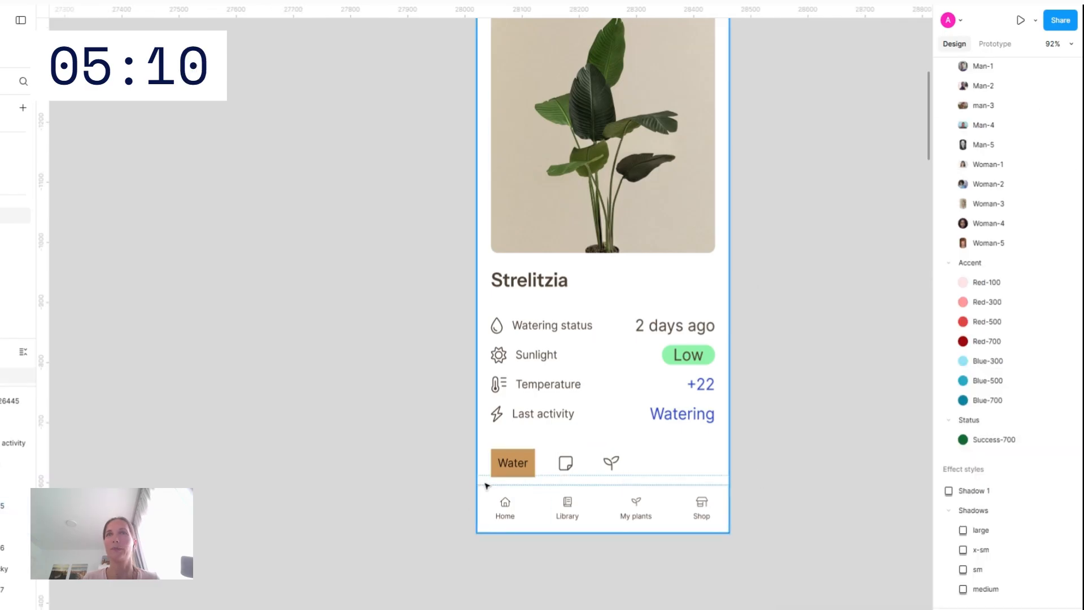
Round the Water button into a pill shape, trying corner radii of 100 and 120 and settling on 50
click(515, 462)
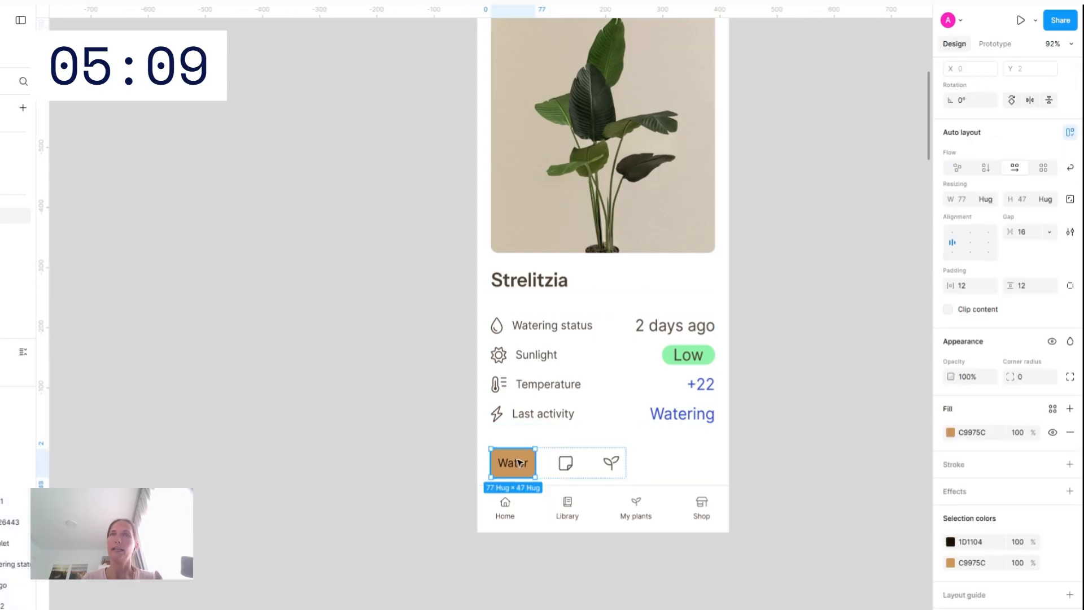
click(1029, 373)
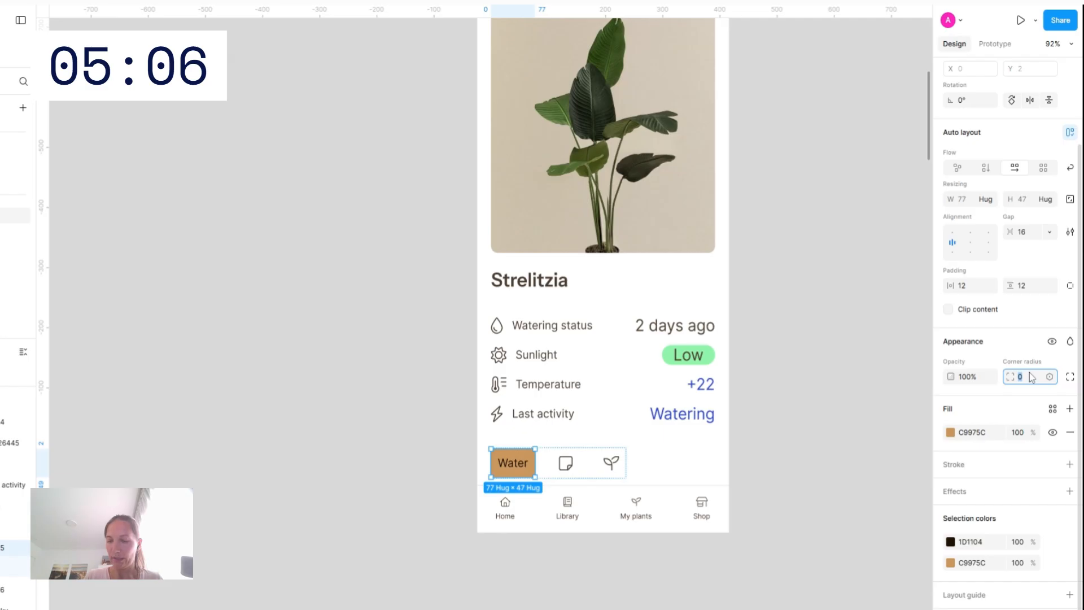
text(100)
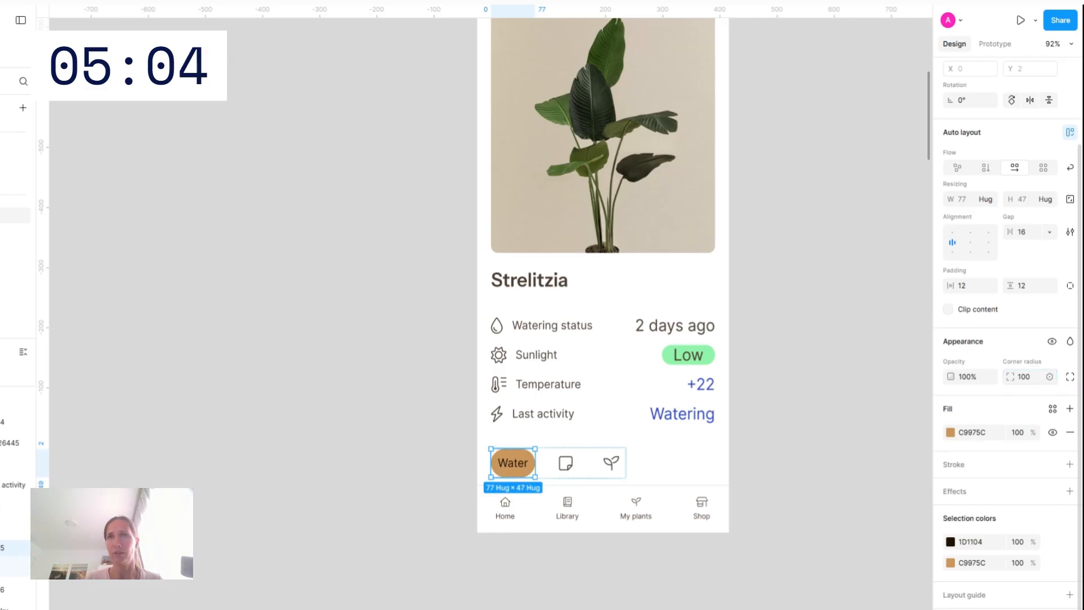
key(Return)
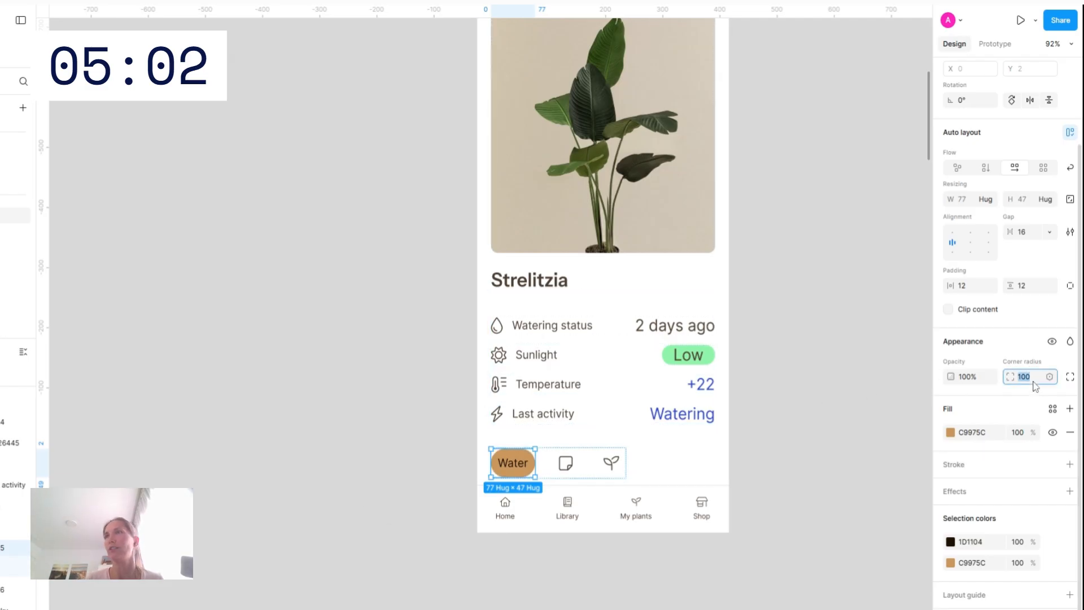
text(120)
key(Return)
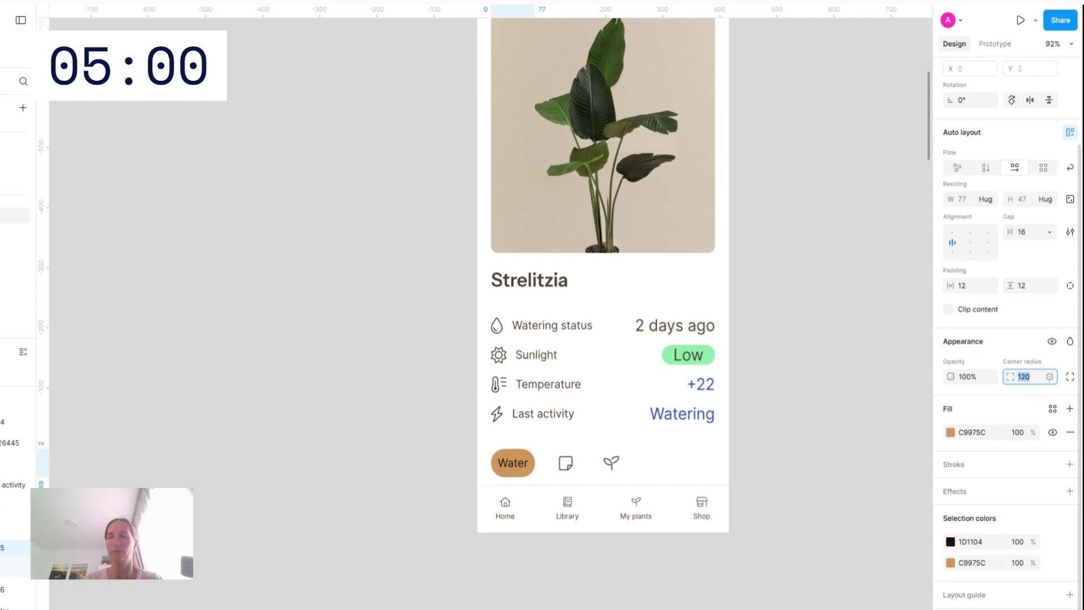
text(110)
key(Return)
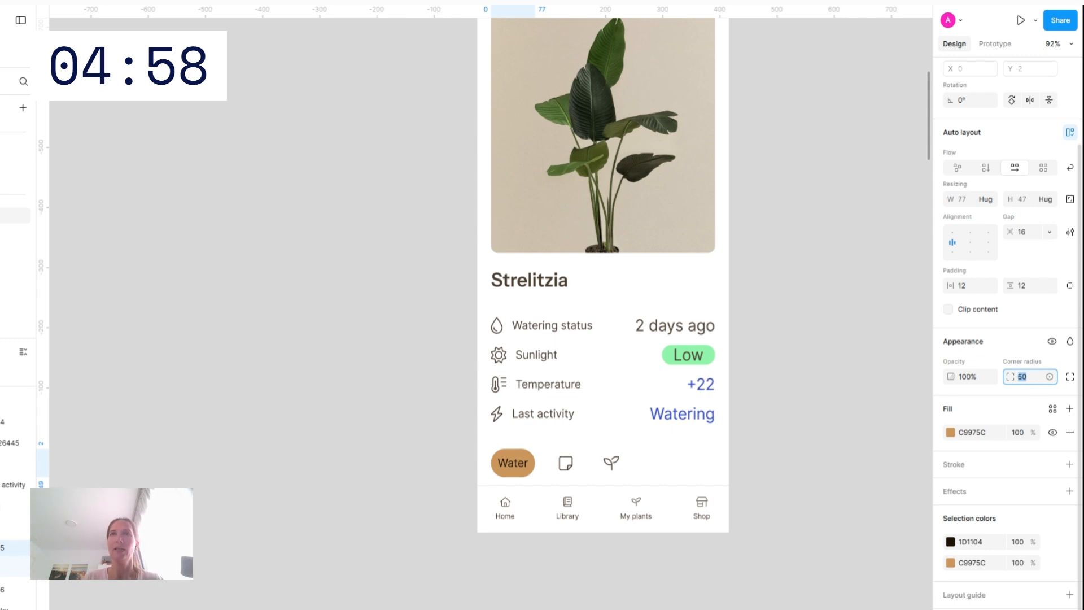
Set the Water button's corner radius to 10 and its width to fill the container
text(40)
key(Return)
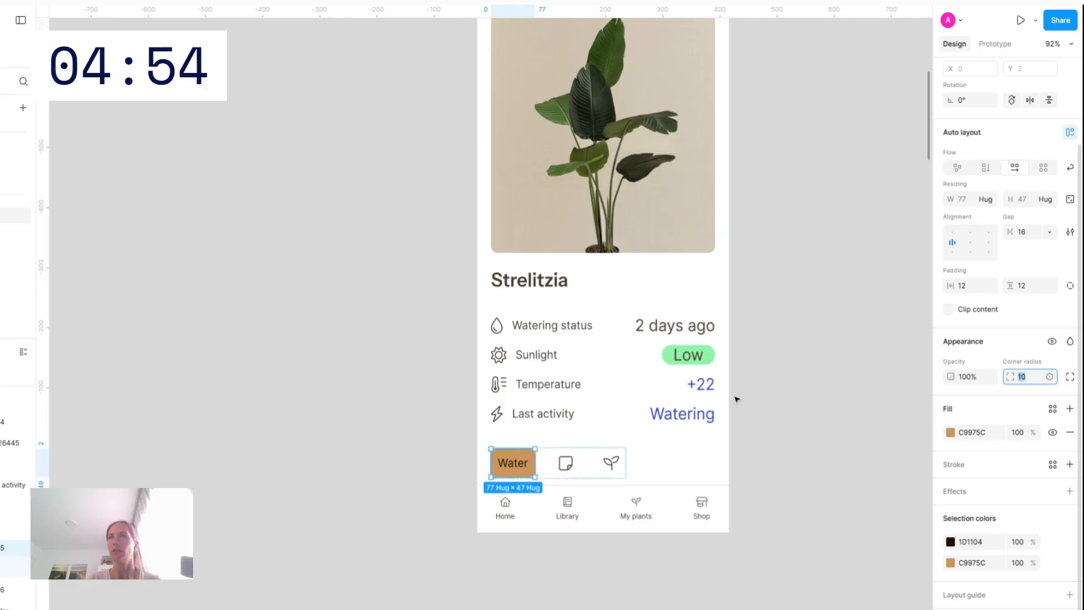
click(986, 199)
click(937, 213)
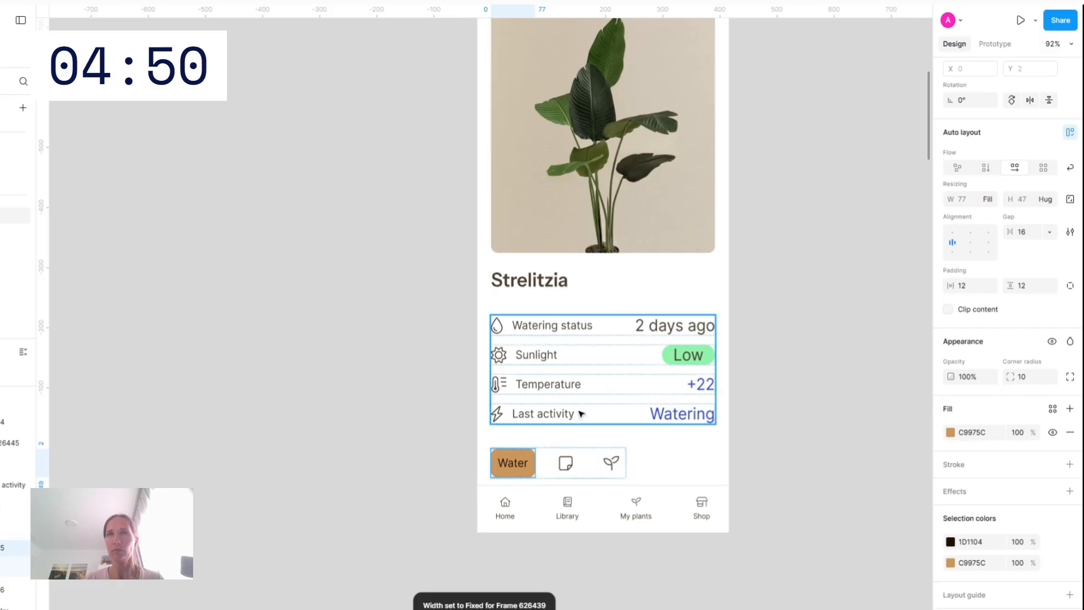
Stretch the quick actions row to fill its container's width and centre the Water button's label
key(Escape)
click(988, 207)
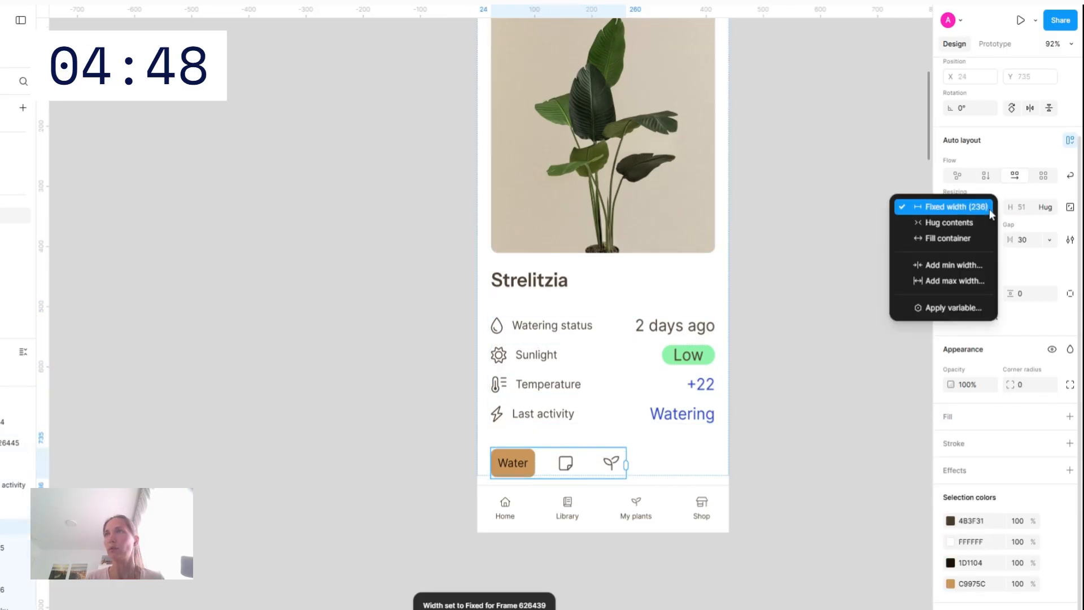
click(968, 238)
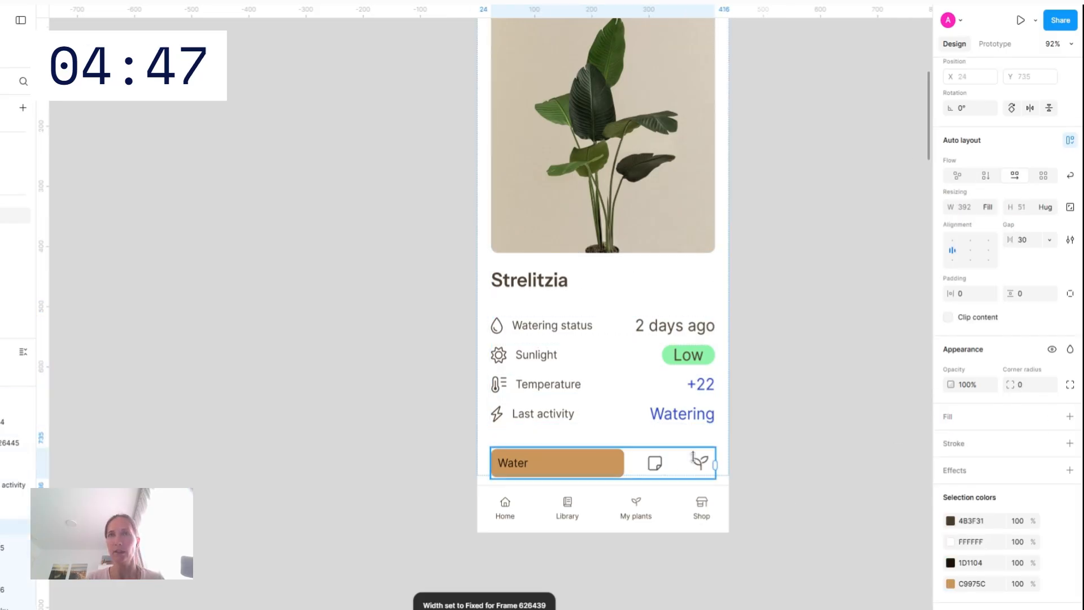
double_click(520, 463)
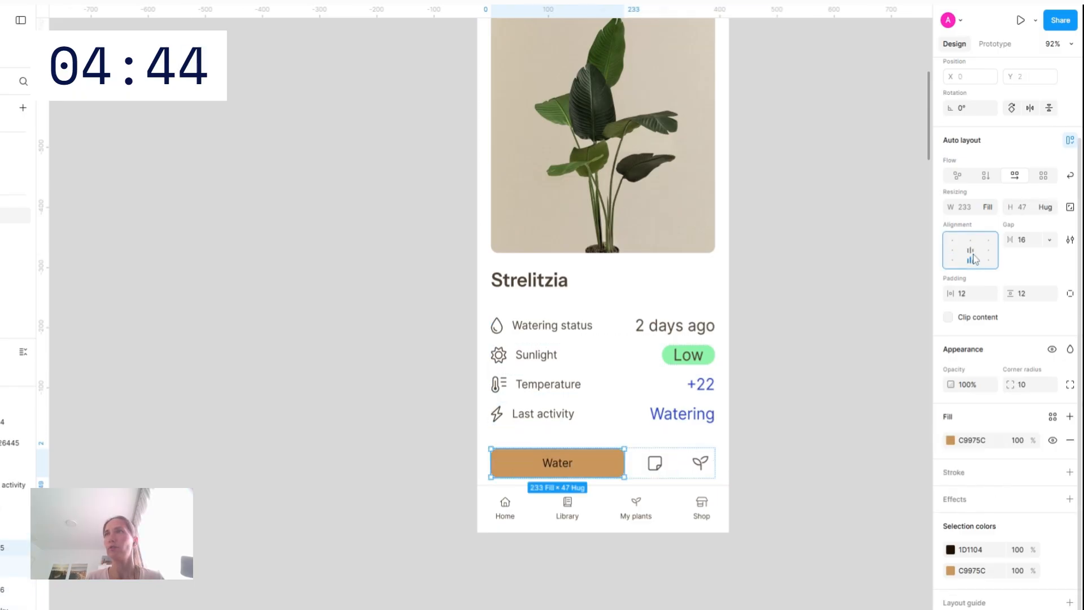
Recolour the Water button's label white (FFFFFF) and set its font weight to Medium
double_click(559, 463)
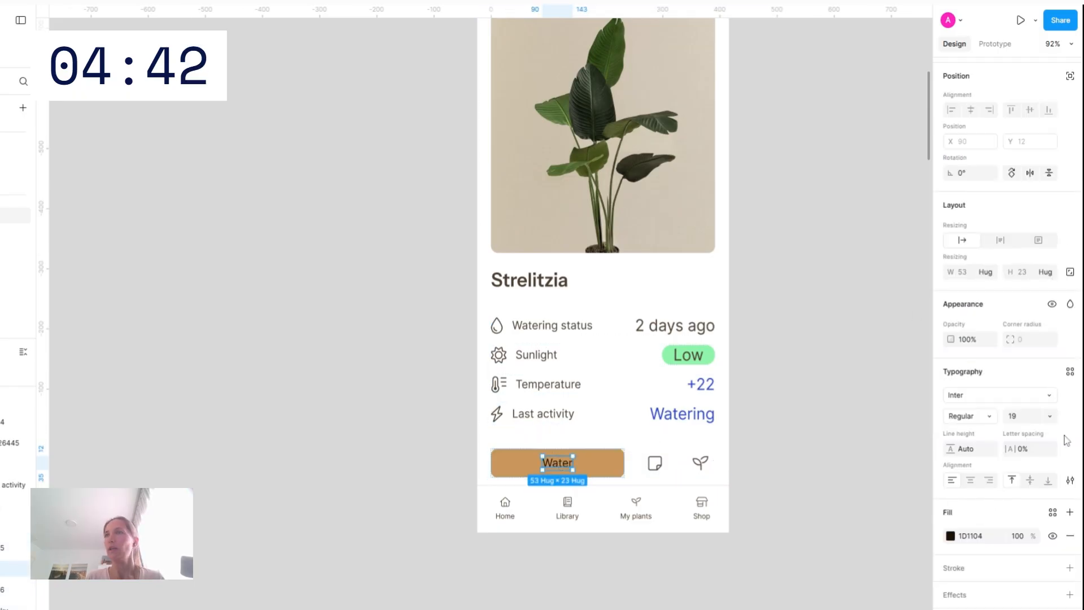
click(950, 536)
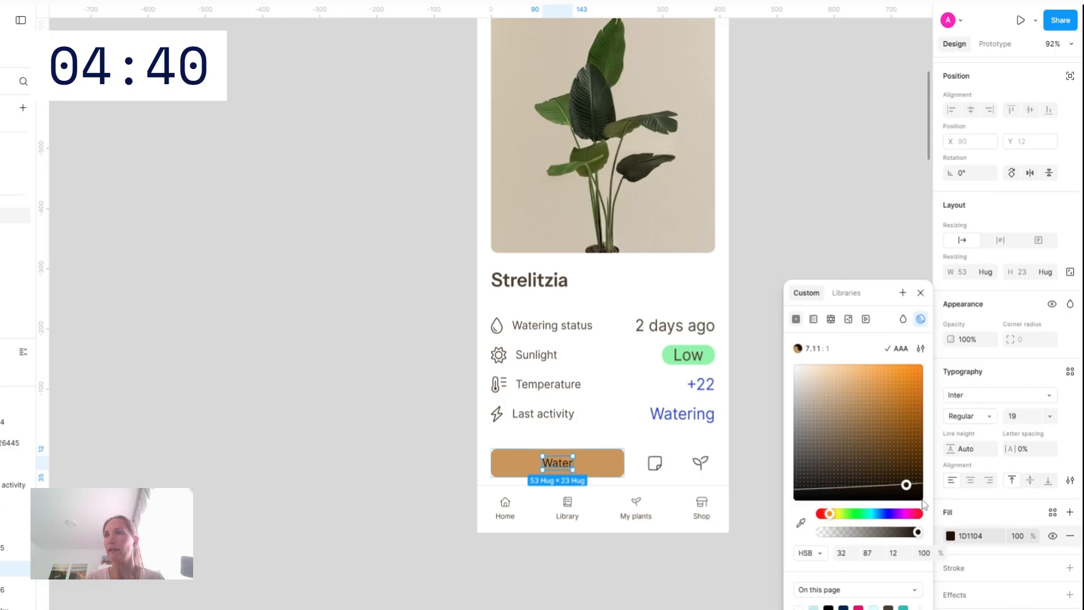
drag(923, 501, 921, 502)
drag(814, 409, 759, 350)
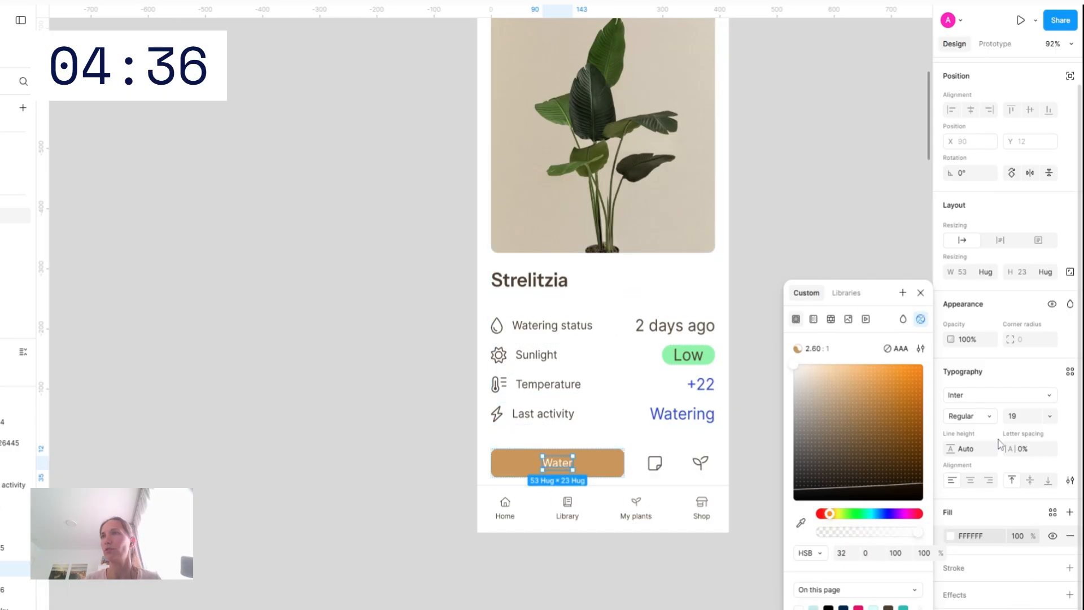
click(988, 418)
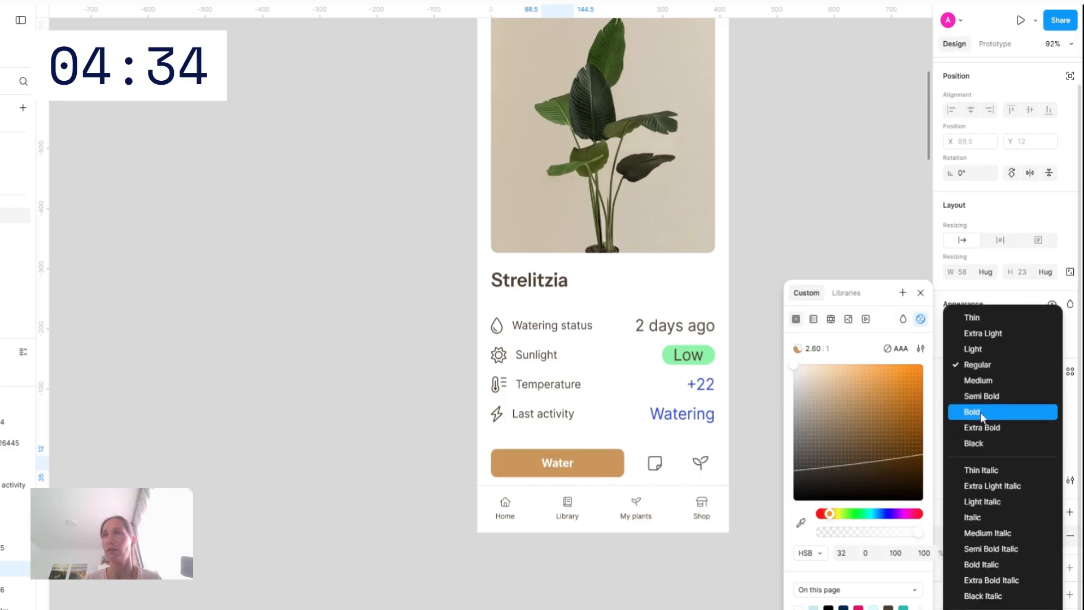
click(989, 381)
Darken the Water button's tan fill to a deeper brown
click(617, 471)
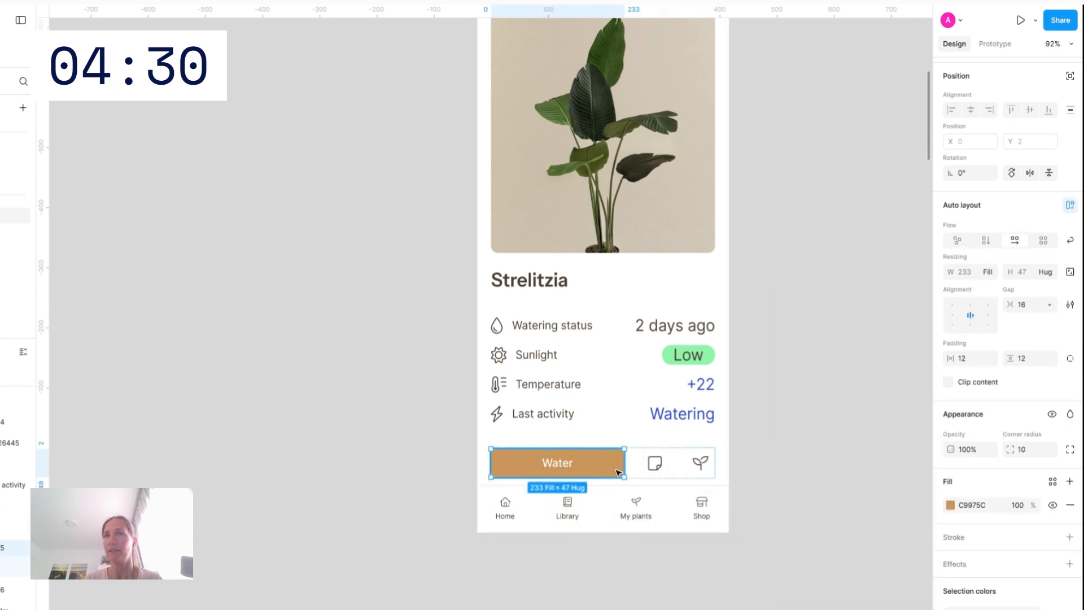
click(951, 506)
drag(866, 403, 874, 406)
click(846, 183)
Move the quick actions row above the plant details list, directly under the Strelitzia title
click(651, 459)
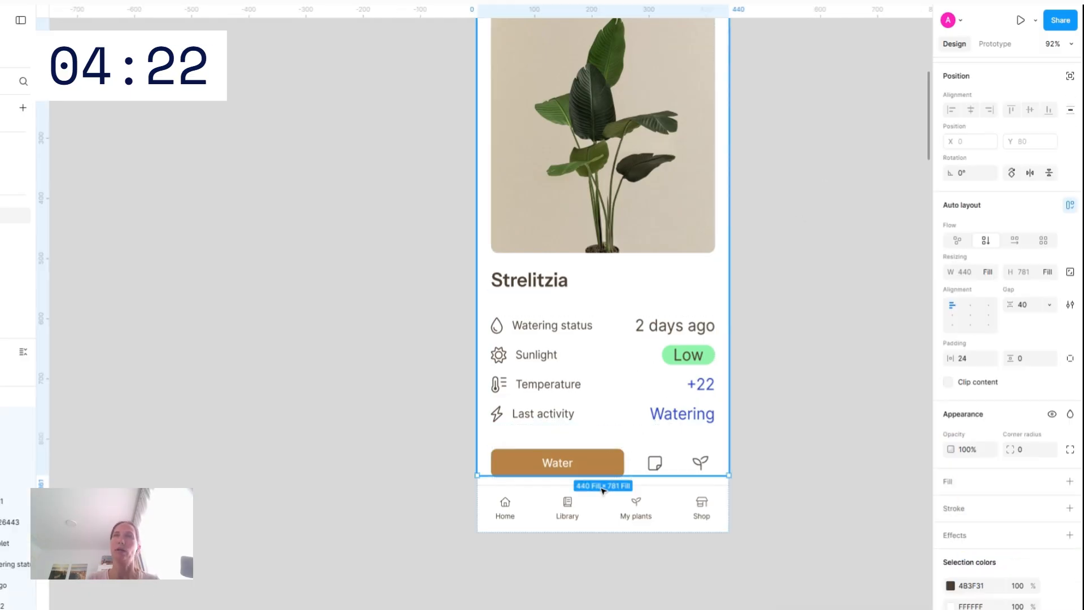
click(651, 459)
key(Up)
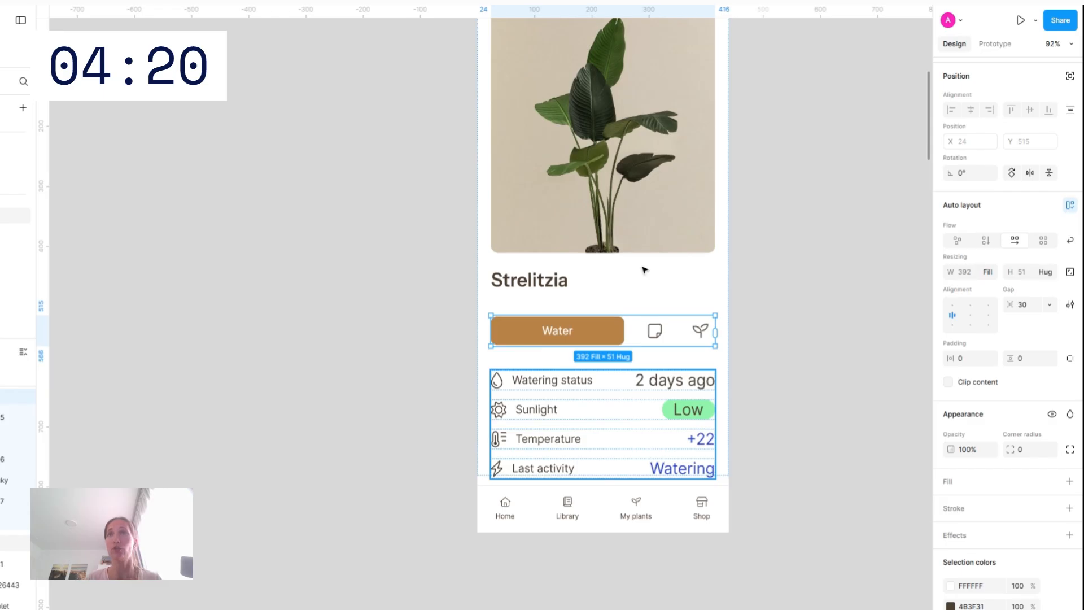
click(776, 322)
Reduce the vertical gap between the content frame's sections, trying 30 and 20 and settling on 10
scroll(655, 232, down, 1)
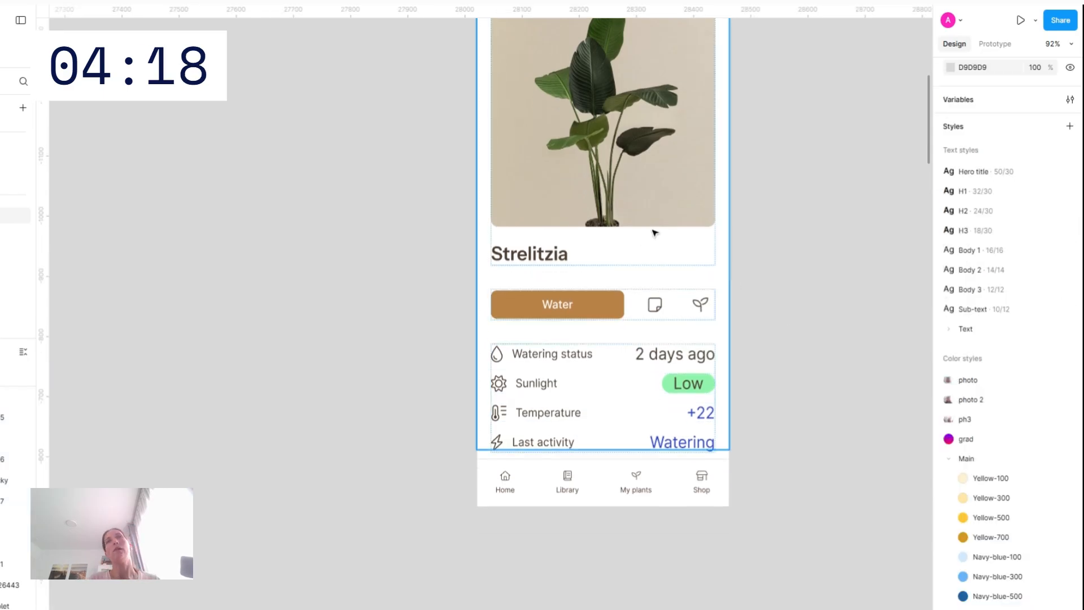
scroll(655, 233, down, 2)
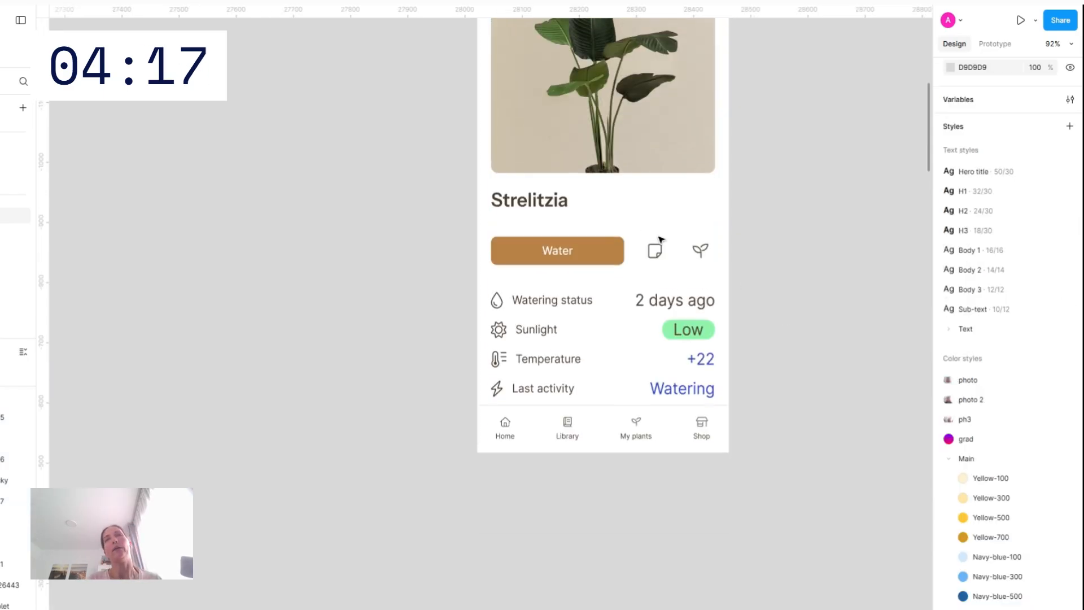
click(590, 226)
click(1029, 306)
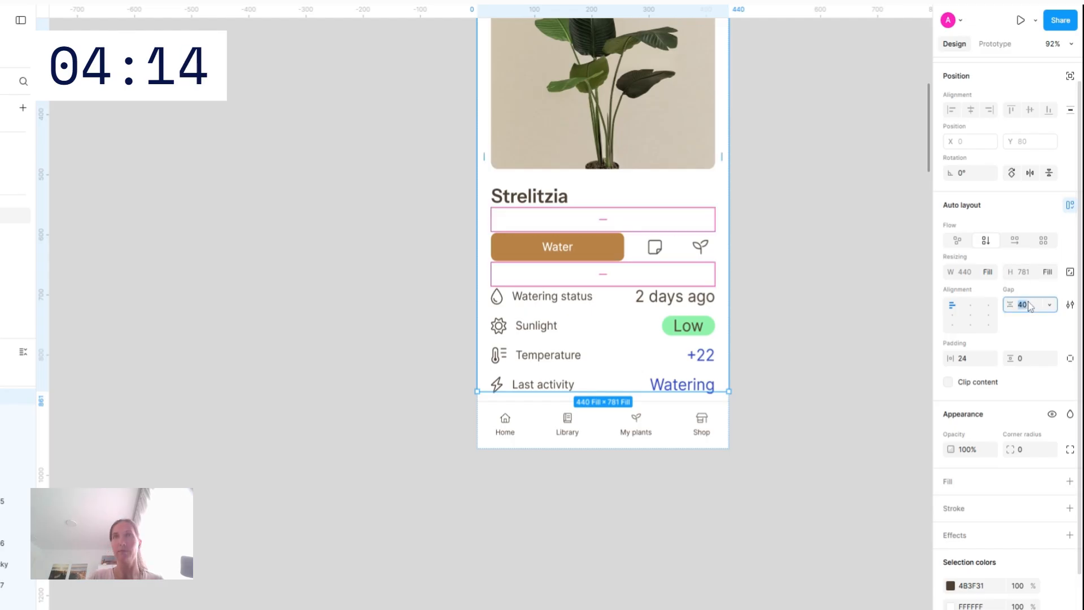
text(30)
key(Return)
text(20)
key(Return)
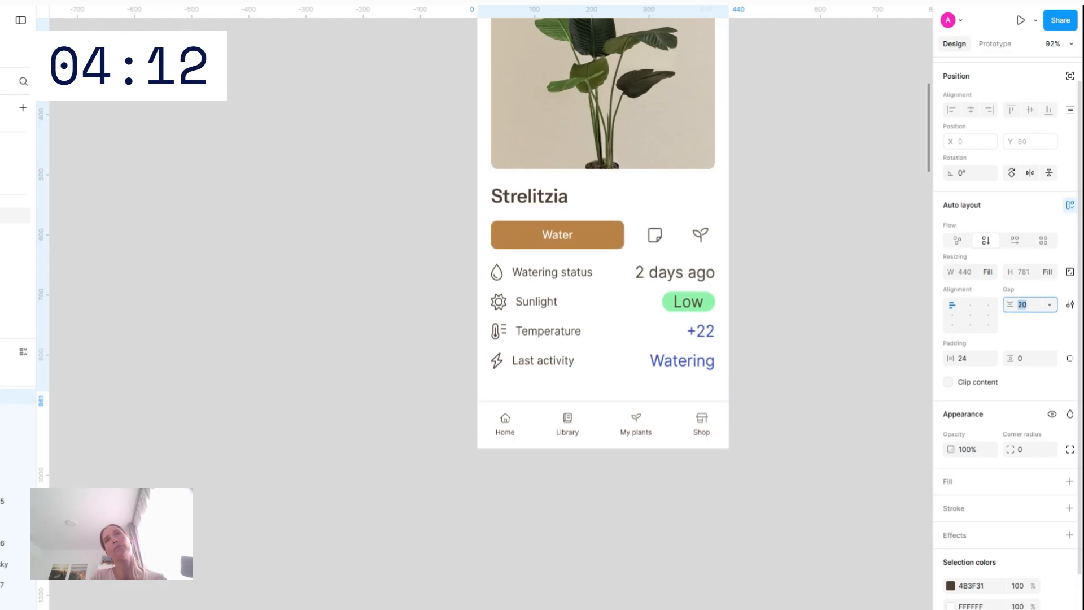
text(10)
key(Return)
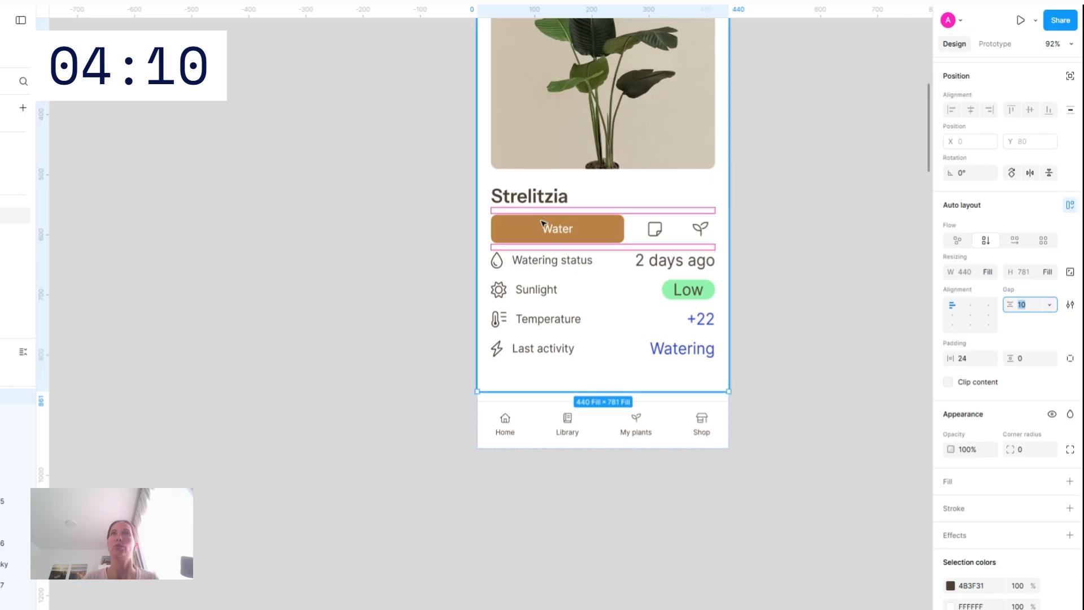
Set the plant details list's vertical padding to 30
click(607, 306)
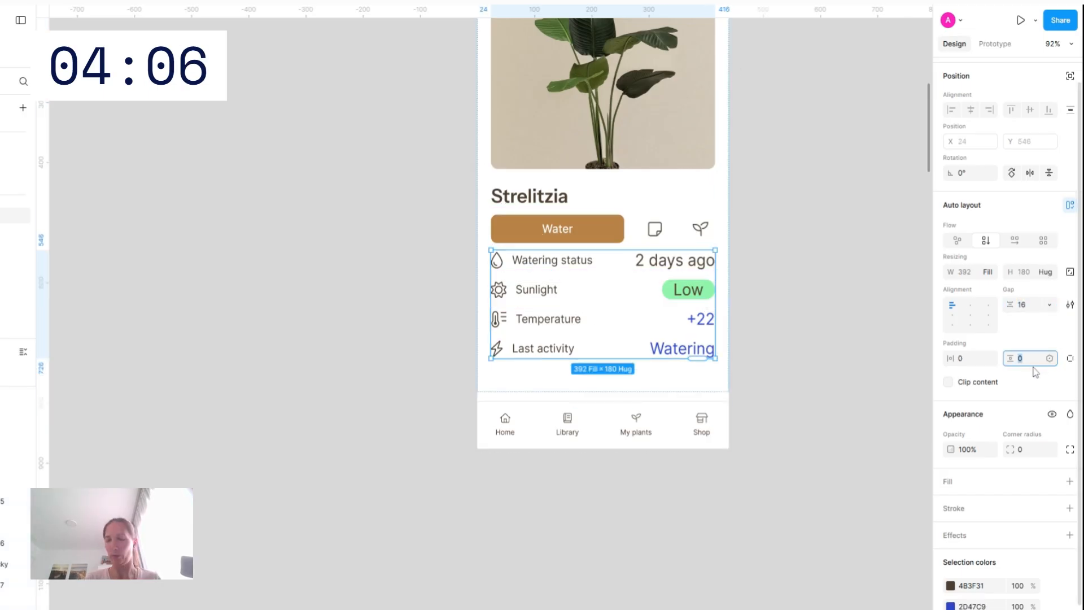
key(shift+Up)
key(shift+Up)
key(shift+Up)
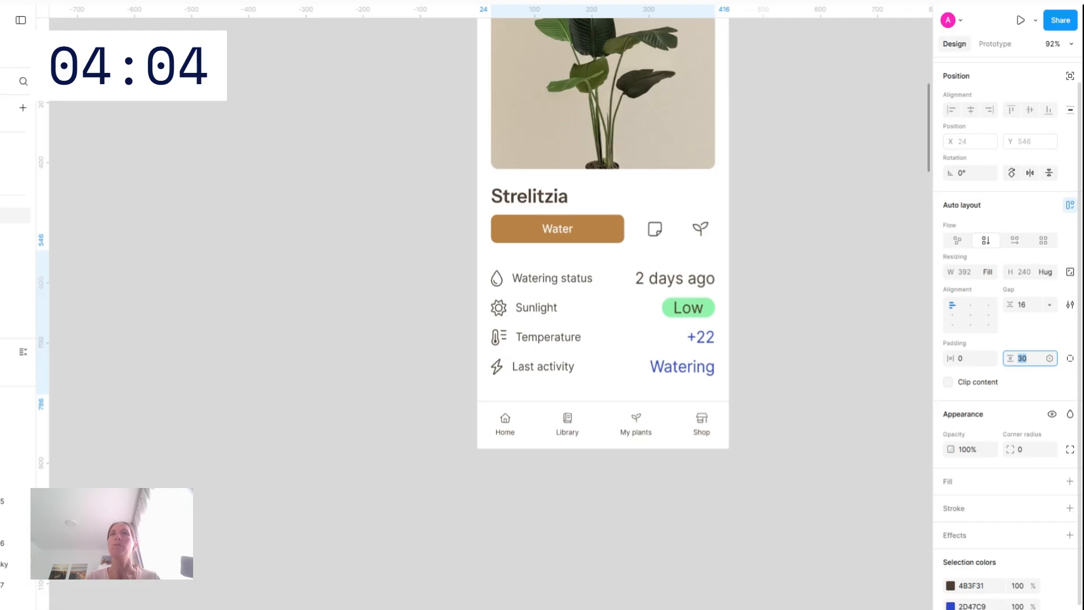
click(879, 319)
Set the font size of the four detail values (2 days ago, Low, +22 and Watering) to 20
scroll(879, 320, down, 4)
scroll(879, 320, up, 3)
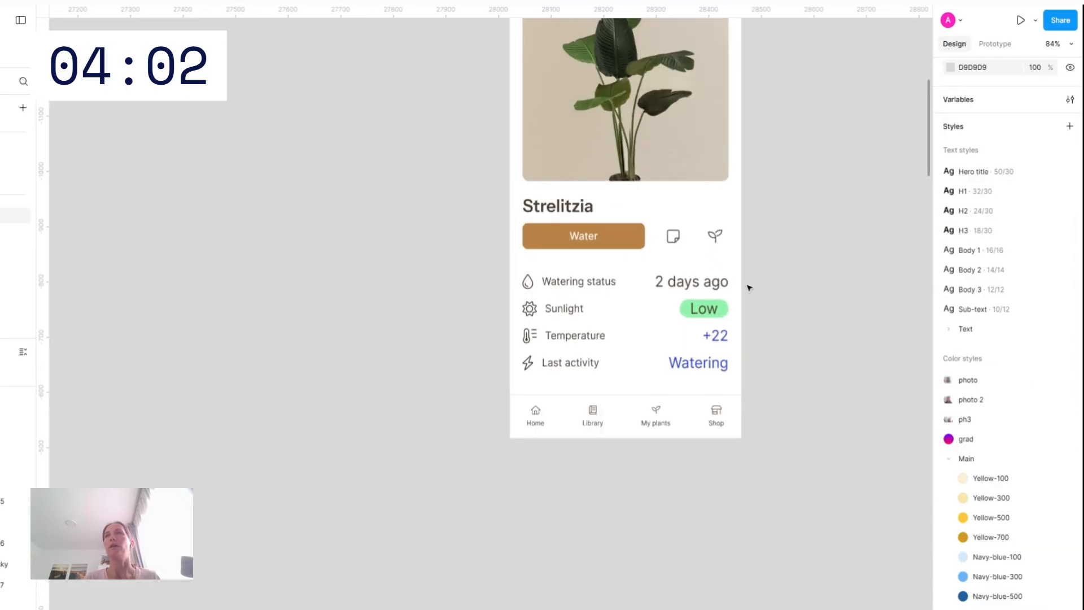
click(693, 286)
double_click(697, 284)
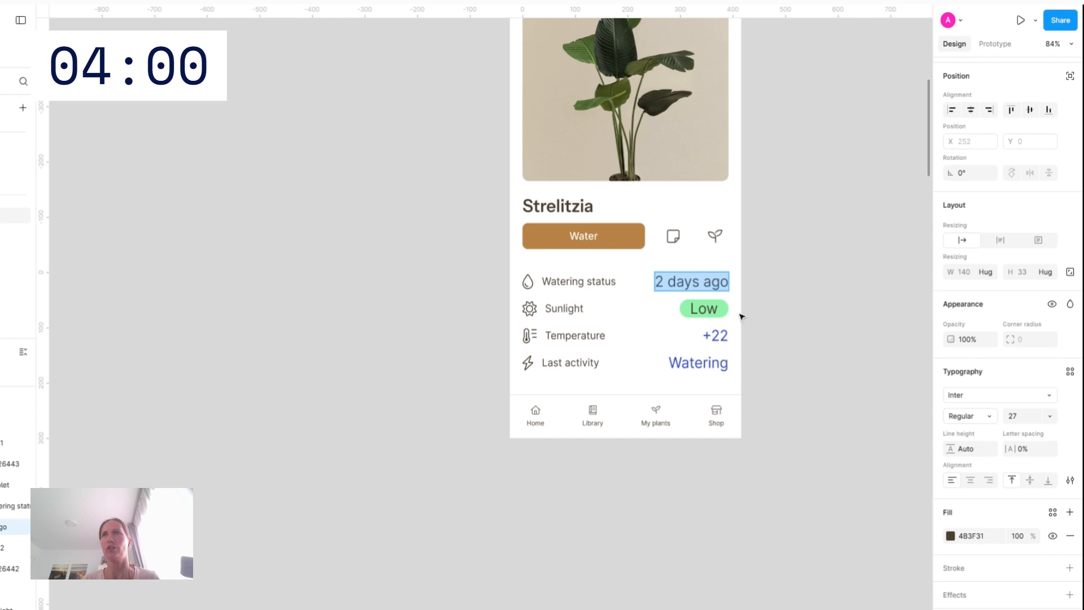
key(Escape)
shift+click(703, 309)
shift+click(715, 338)
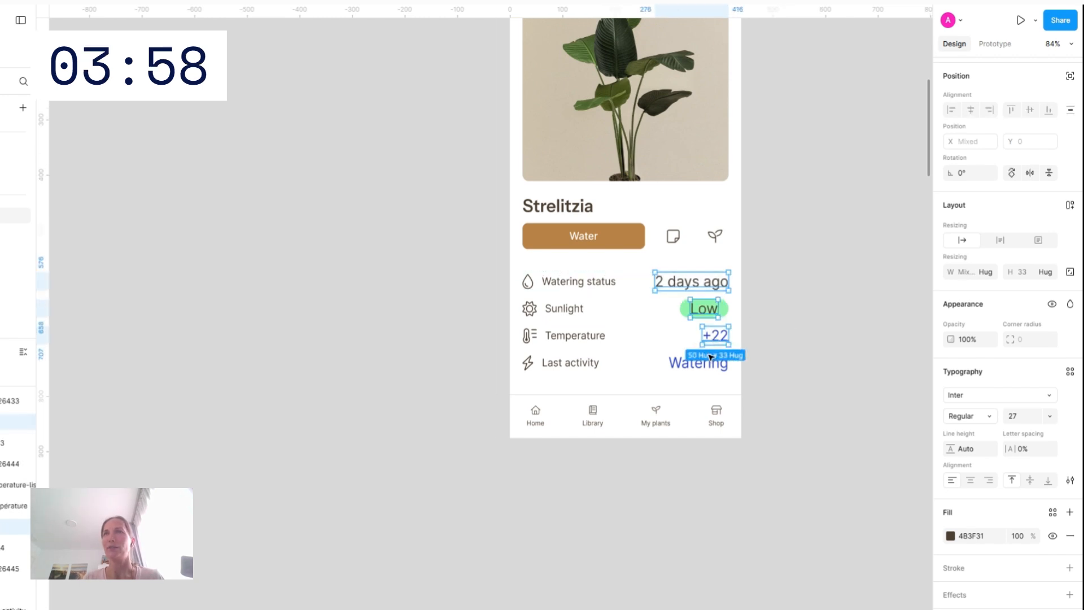
shift+click(710, 358)
click(1035, 417)
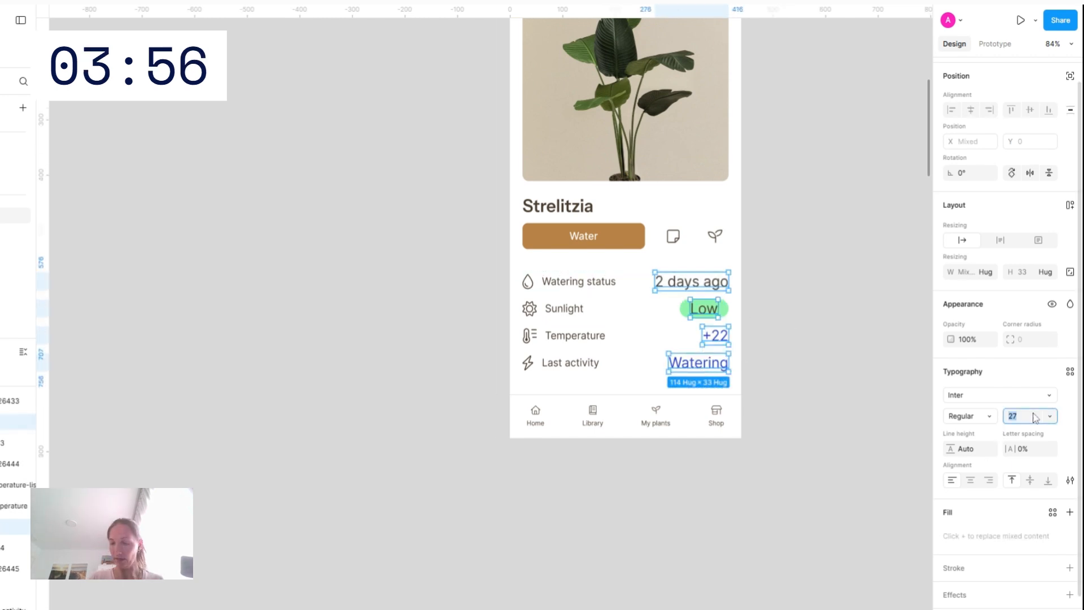
text(20)
key(Return)
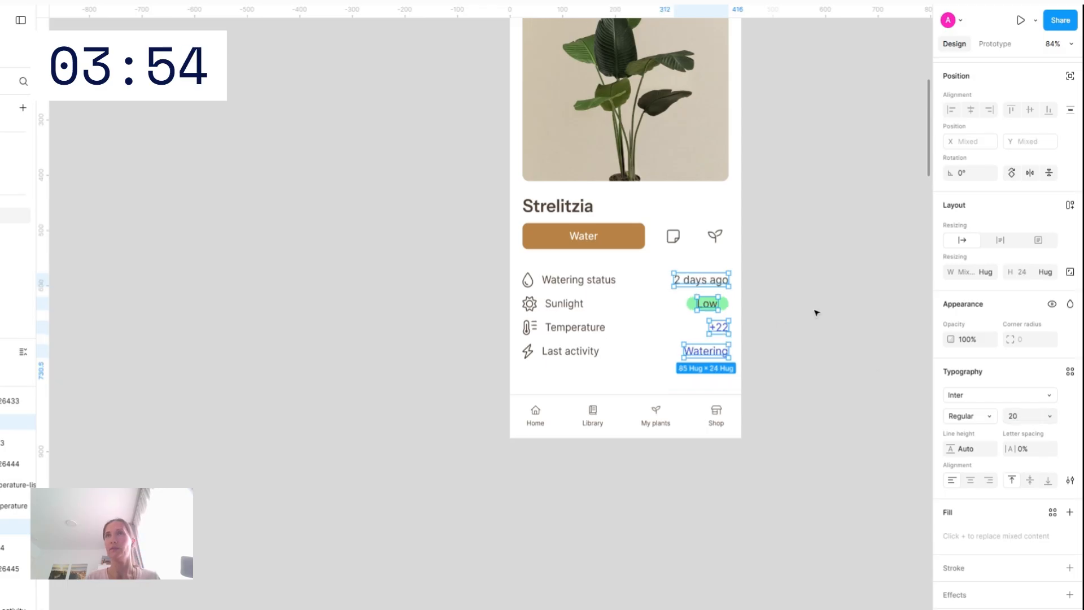
Set the font weight of the four detail values to Medium
click(989, 416)
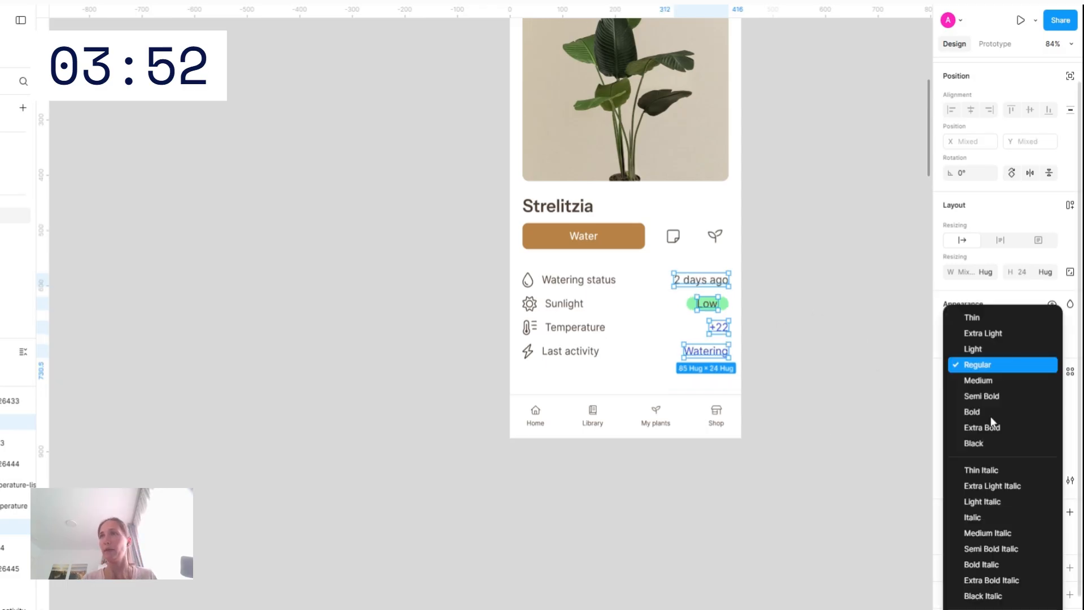
click(986, 381)
click(826, 223)
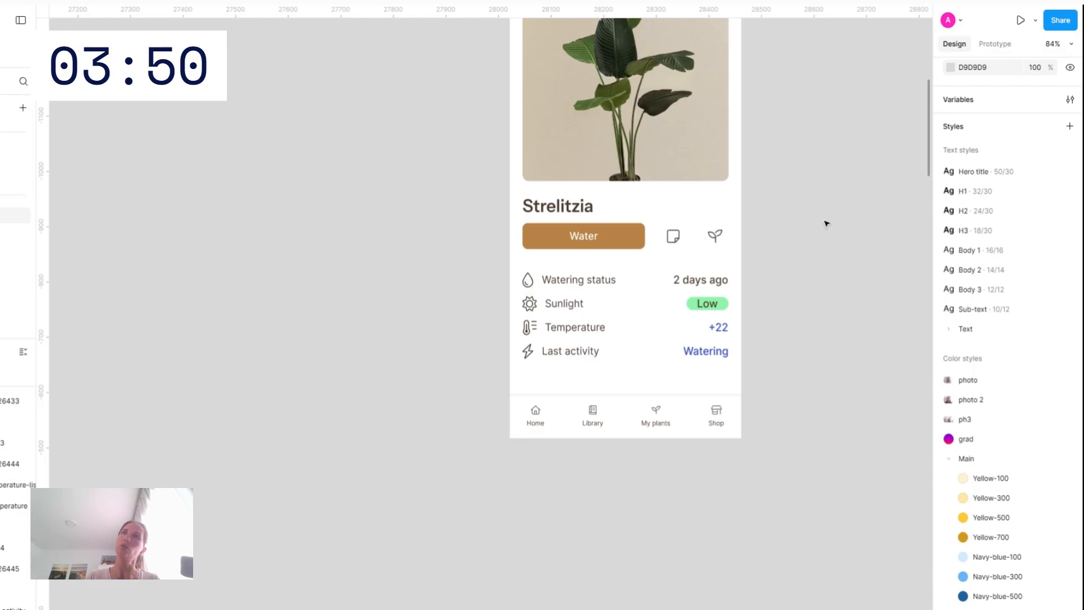
Change the Low sunlight tag's text colour to dark green 0C5028
scroll(671, 319, up, 5)
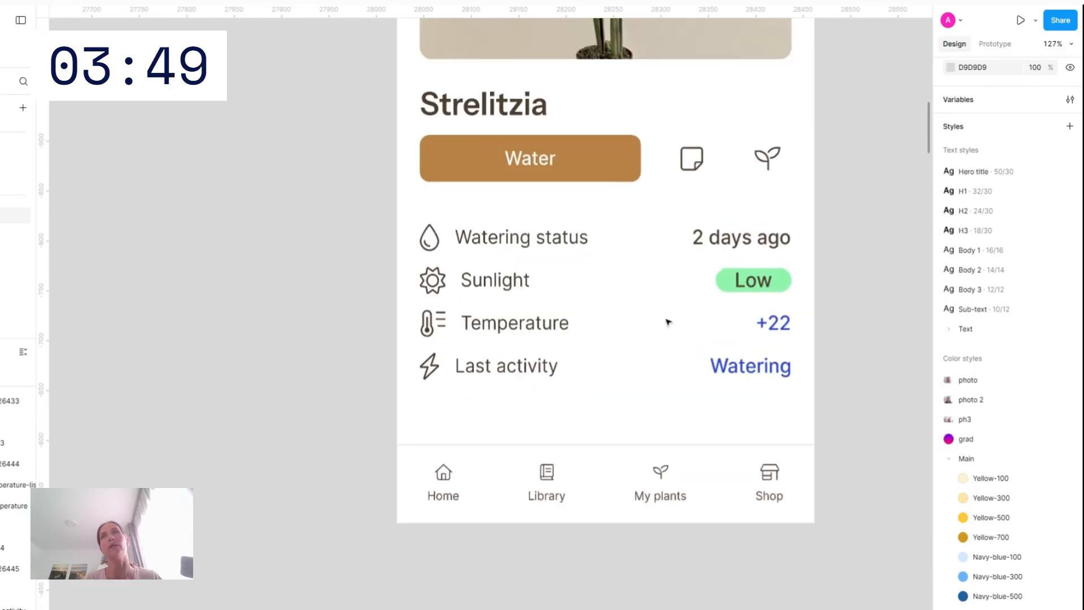
click(755, 280)
double_click(754, 280)
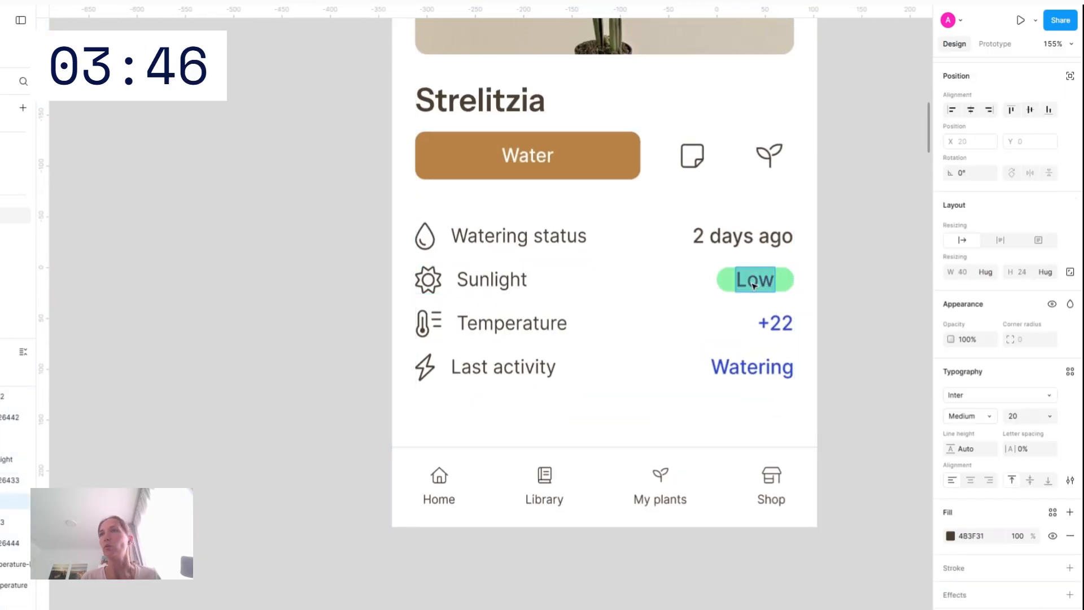
click(951, 536)
click(876, 514)
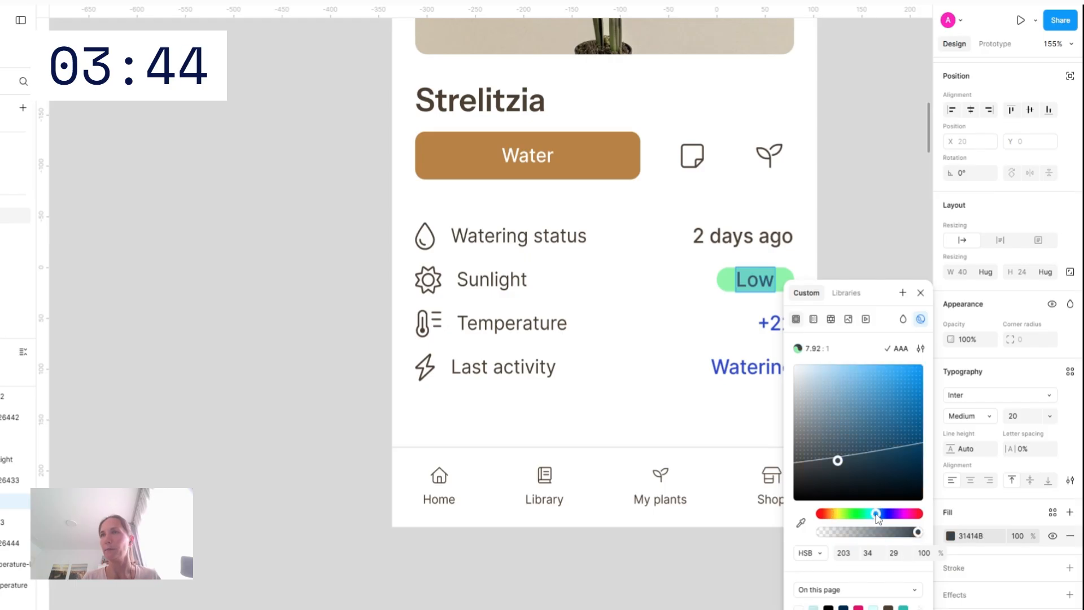
click(861, 514)
click(903, 459)
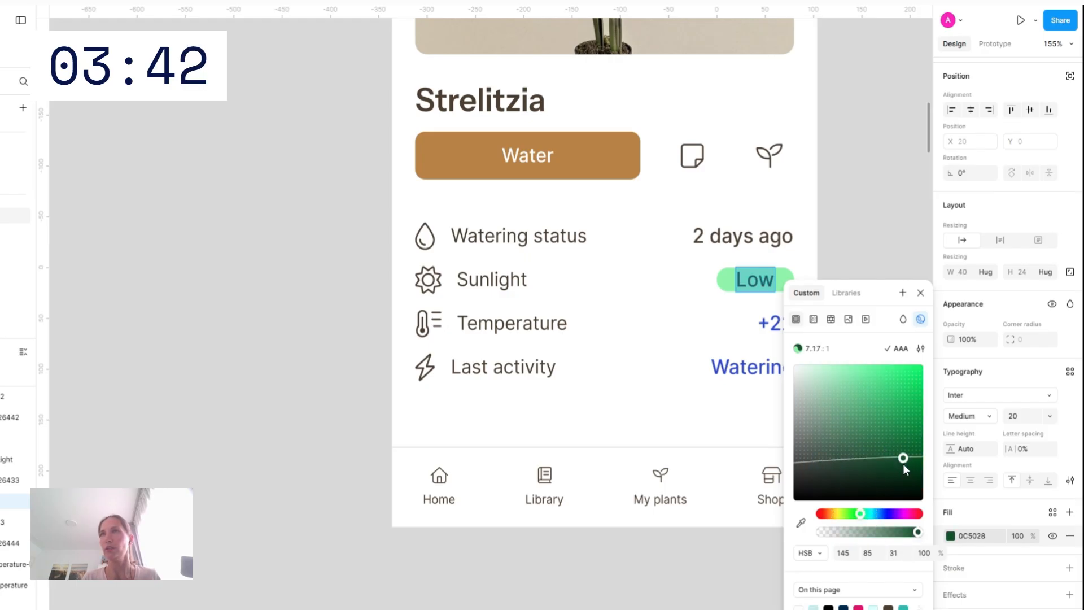
key(Escape)
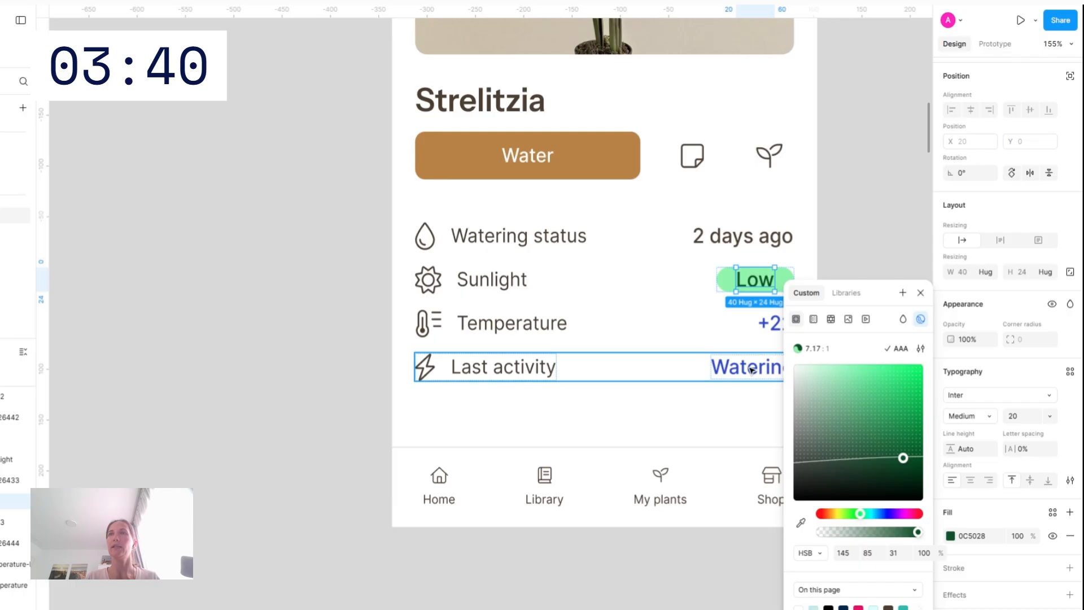
Recolour the Watering value of the Last activity row with the dark brown sampled from the 2 days ago text
click(752, 370)
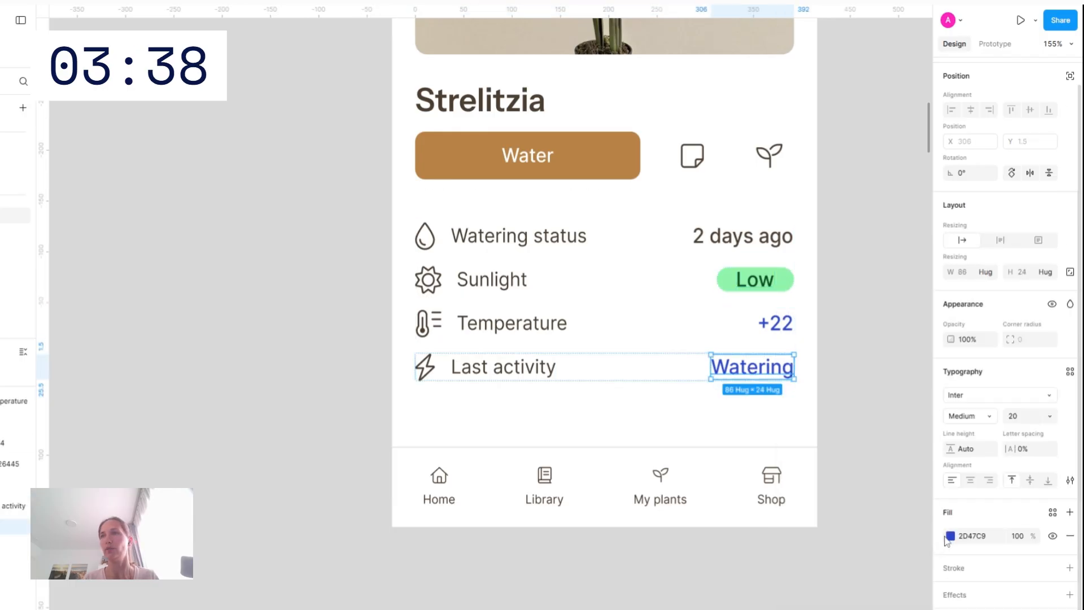
click(951, 536)
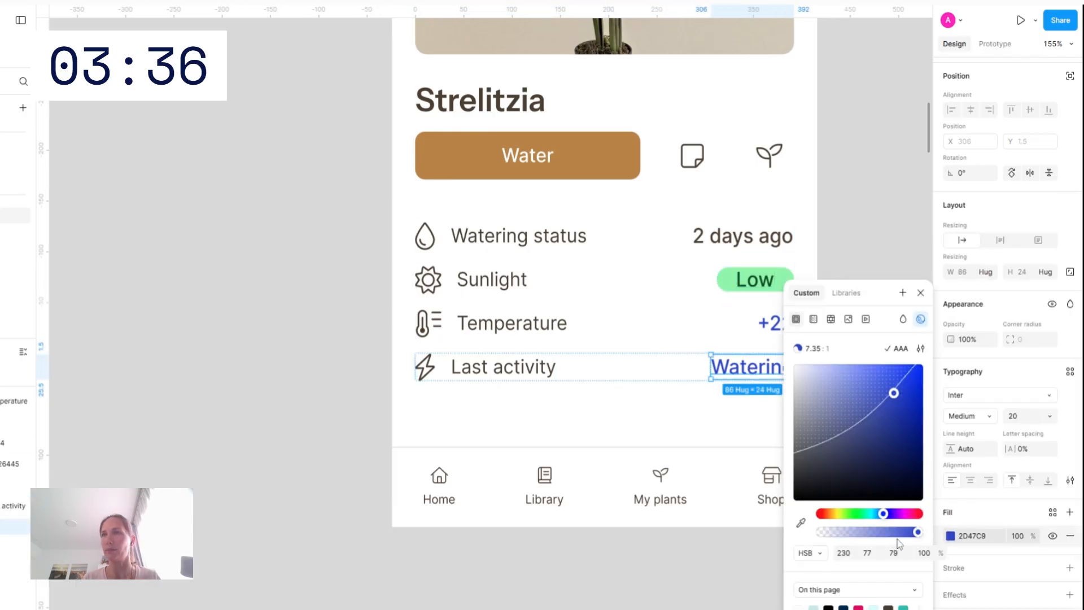
click(801, 524)
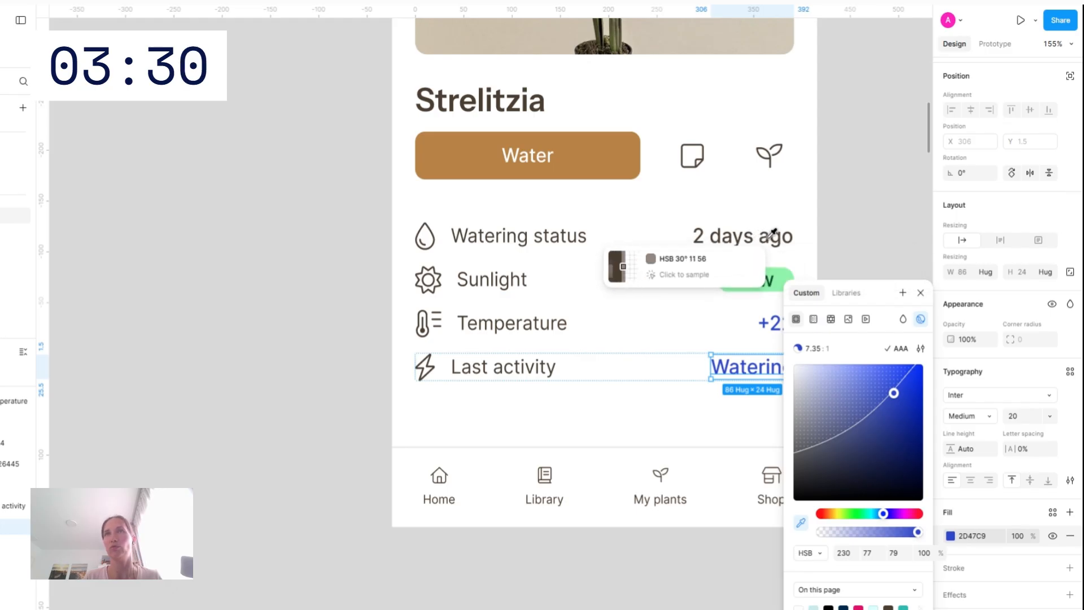
click(772, 234)
click(865, 217)
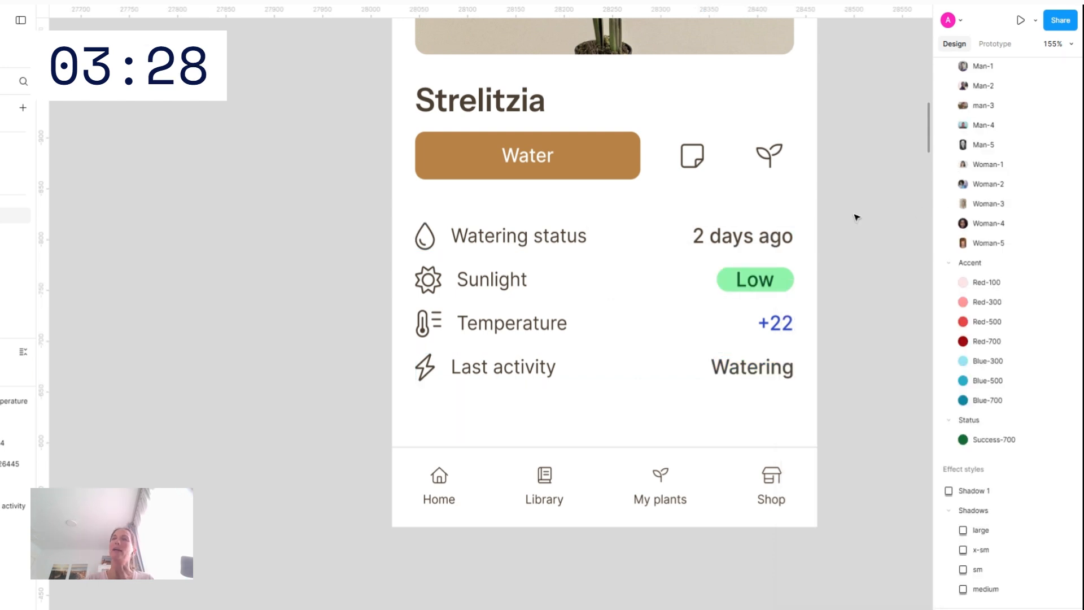
Try adding a copy of the lightning bolt icon beside the Watering value and wrap both in an auto layout
click(740, 370)
click(740, 370)
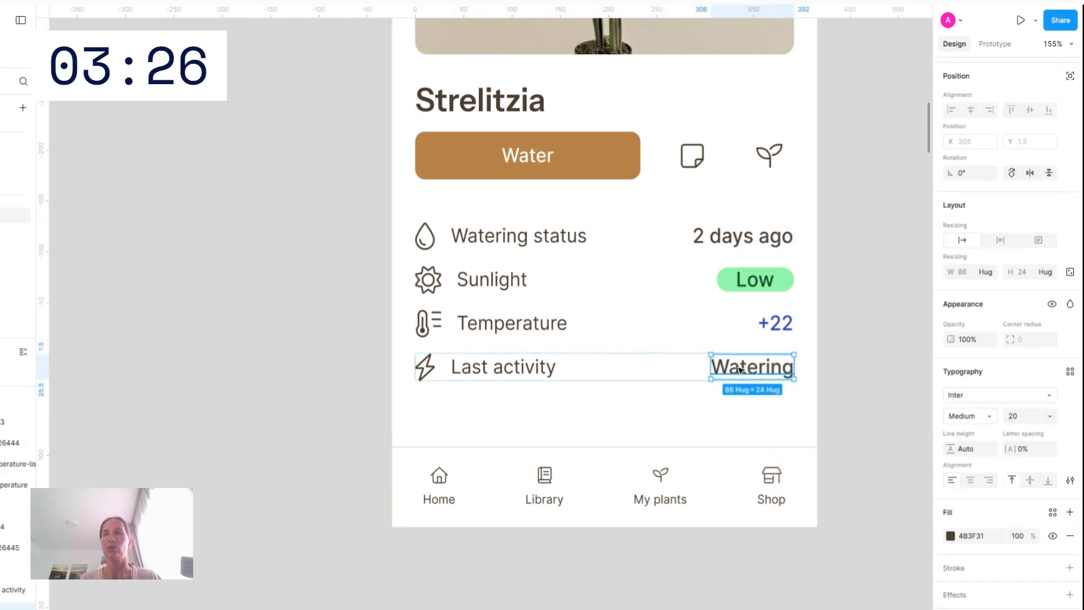
click(425, 369)
click(425, 370)
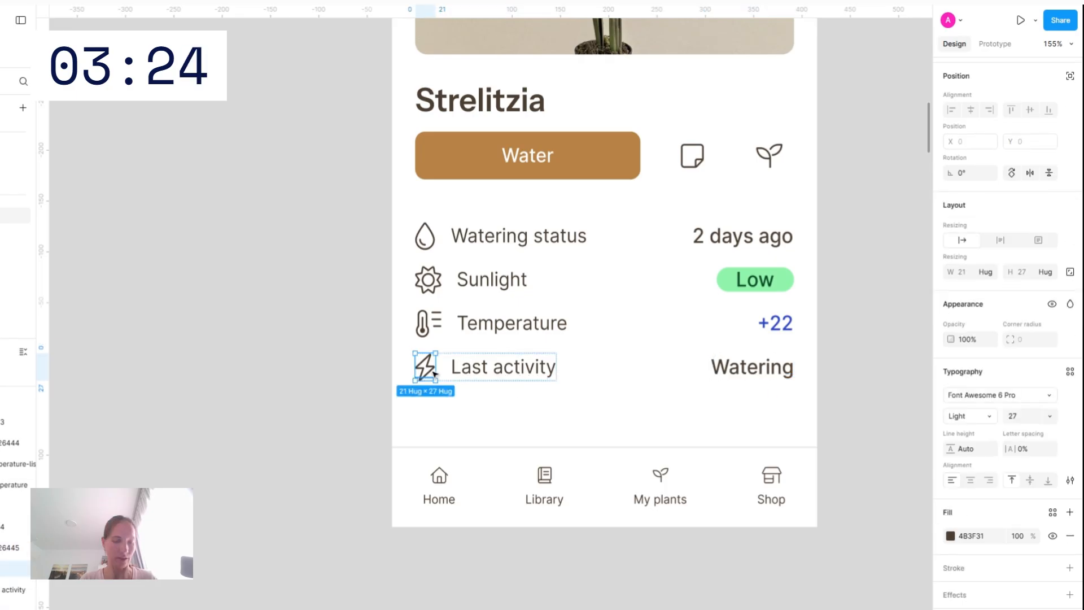
click(629, 368)
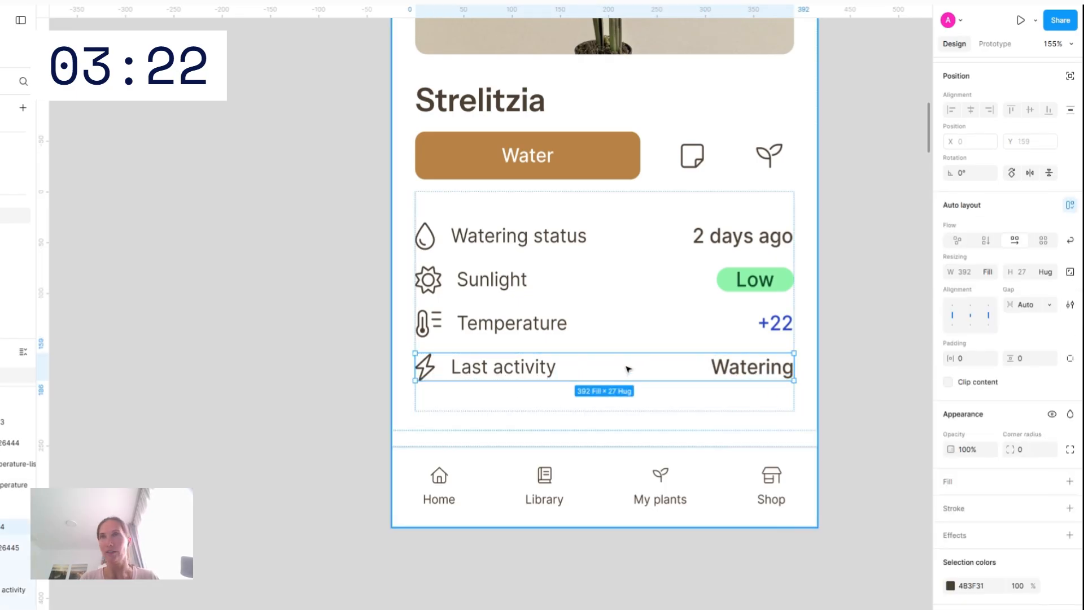
key(ctrl+v)
shift+click(686, 373)
key(shift+a)
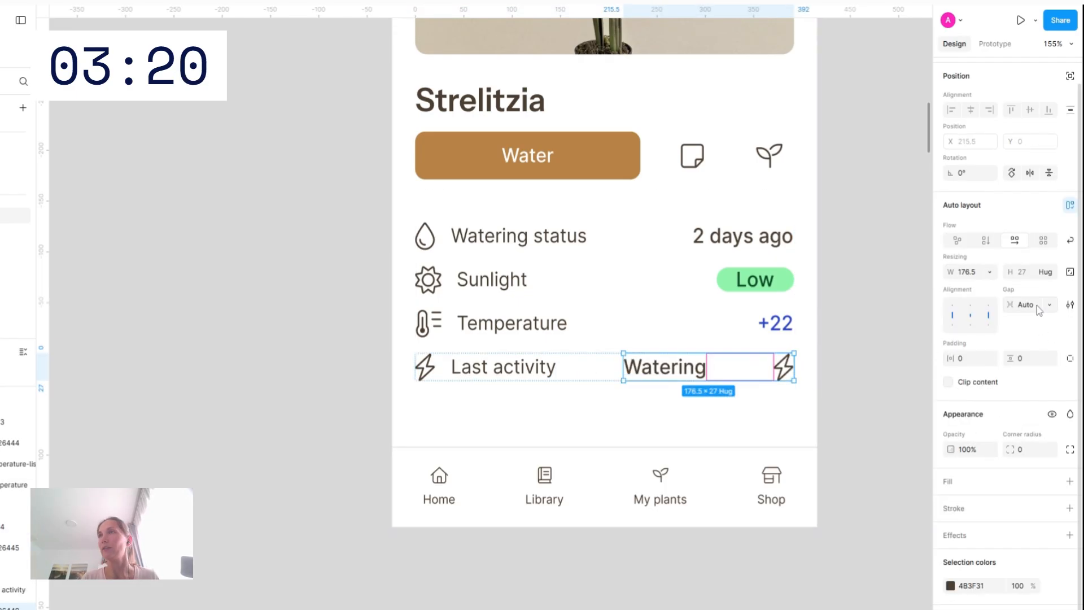
Set the gap between the Watering value and its copied icon to 4 and align their auto layout to the right
click(1037, 306)
text(2)
key(Return)
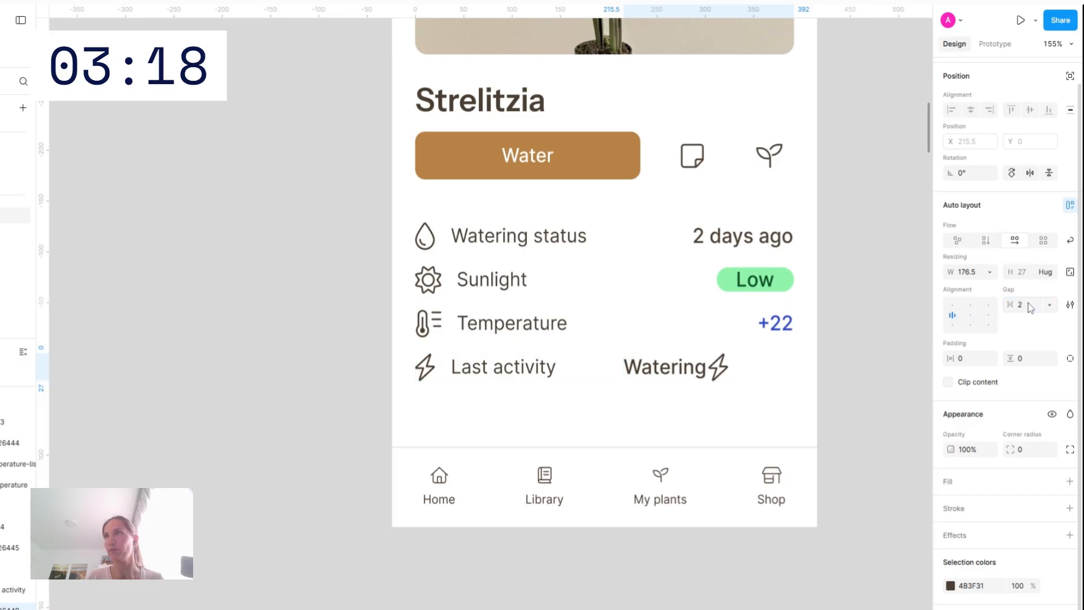
click(1025, 304)
text(4)
key(Return)
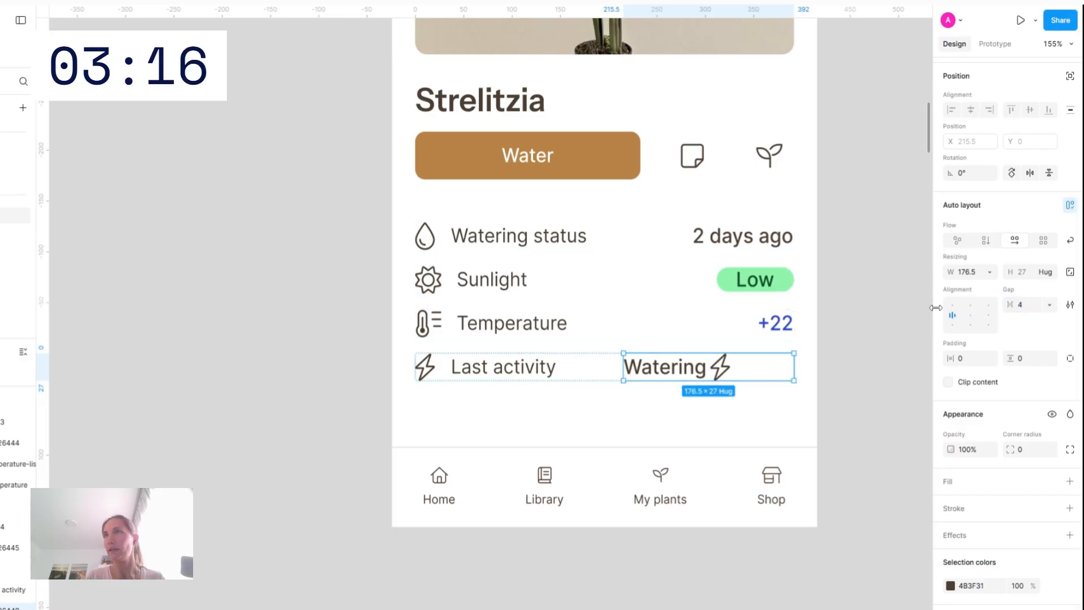
click(989, 315)
Try a timeline icon in place of the copied bolt beside Watering, and delete that icon from the row
double_click(784, 367)
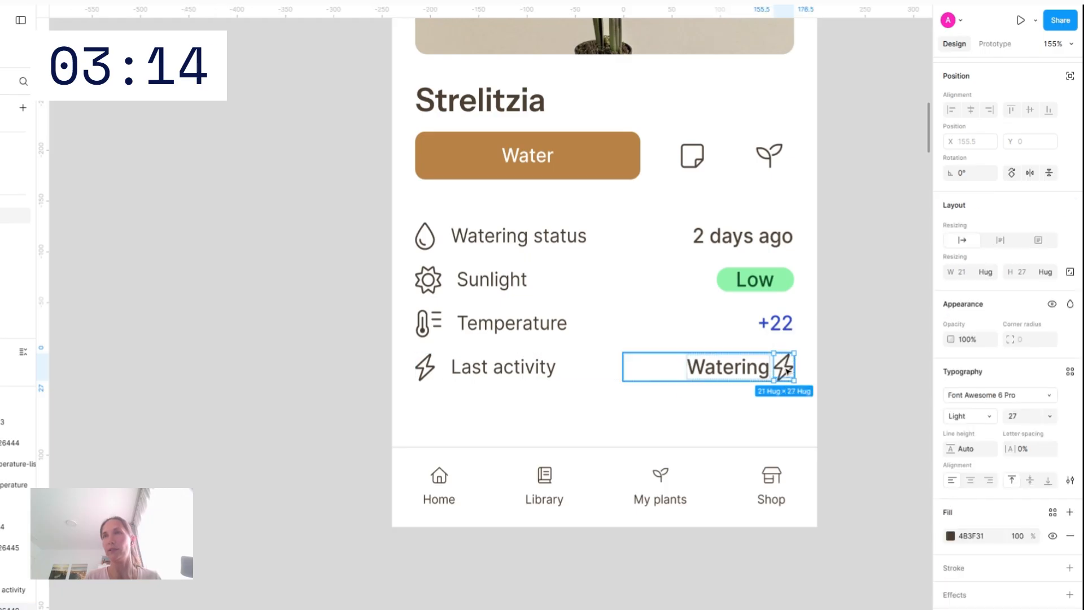
key(ctrl+a)
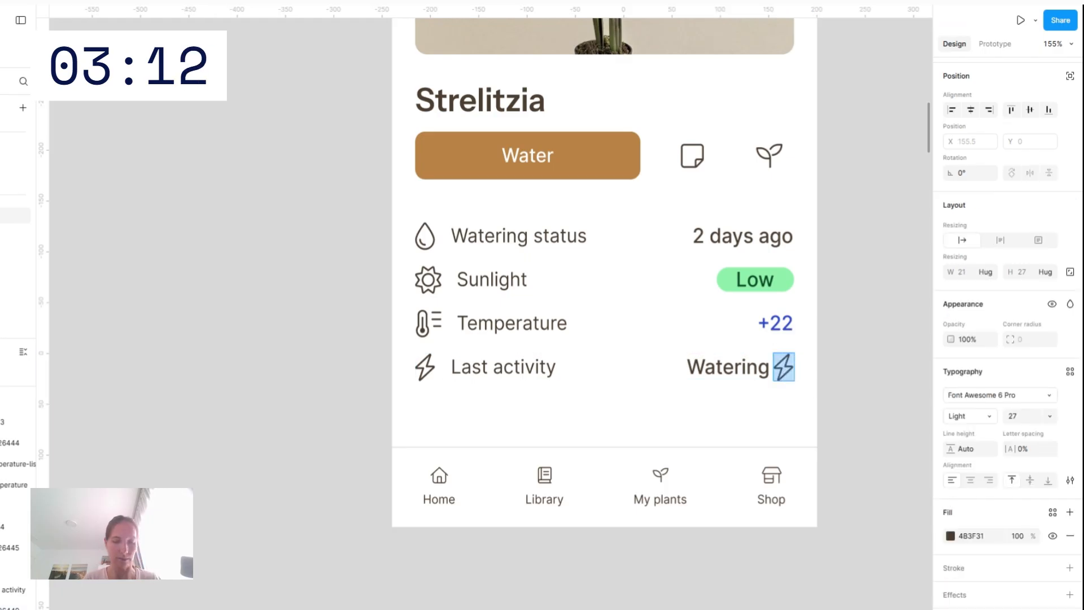
text(timeline)
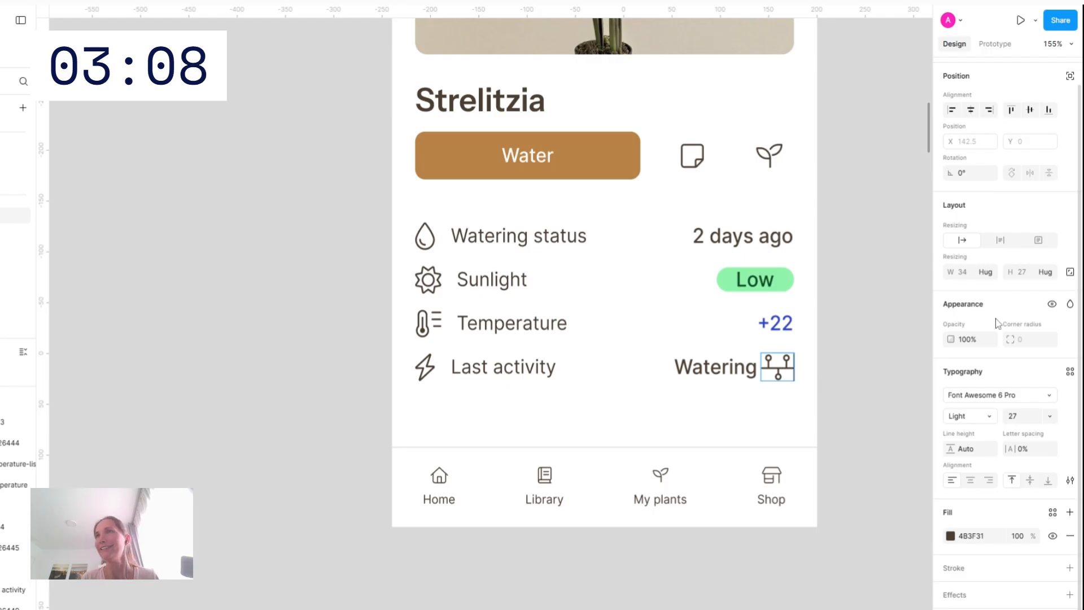
click(781, 372)
key(ctrl+a)
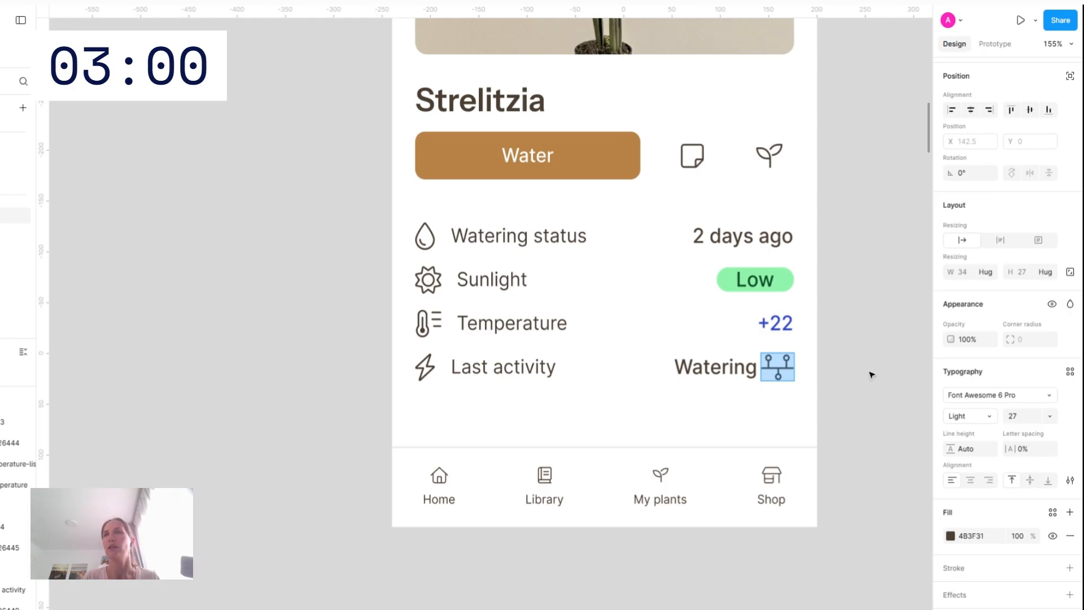
key(Escape)
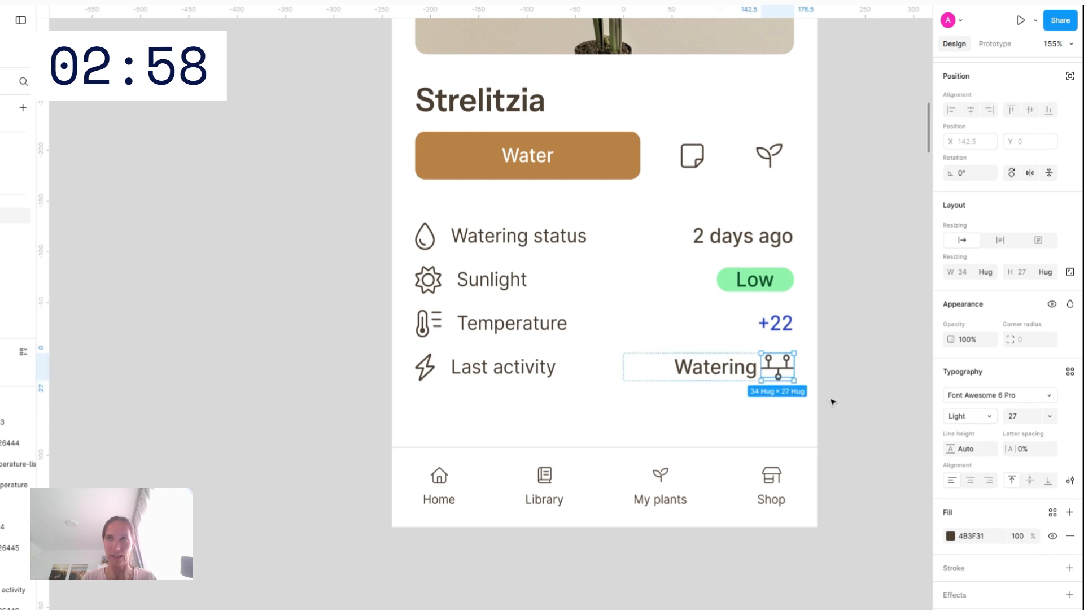
key(Delete)
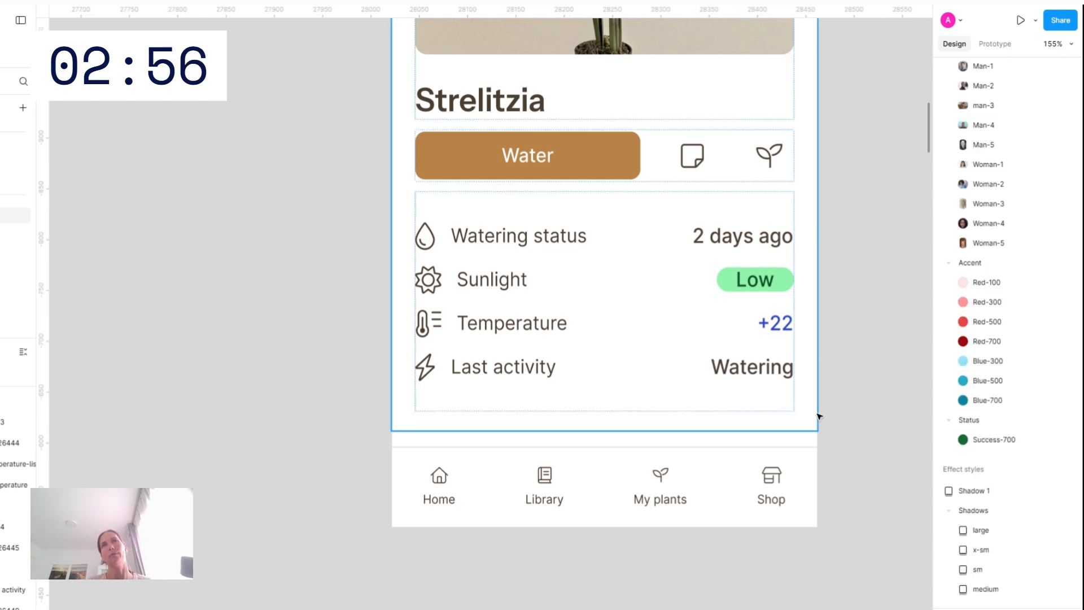
Examine the whole plant detail screen from the PlantPal header down to the navigation bar
scroll(819, 416, down, 2)
scroll(846, 416, down, 4)
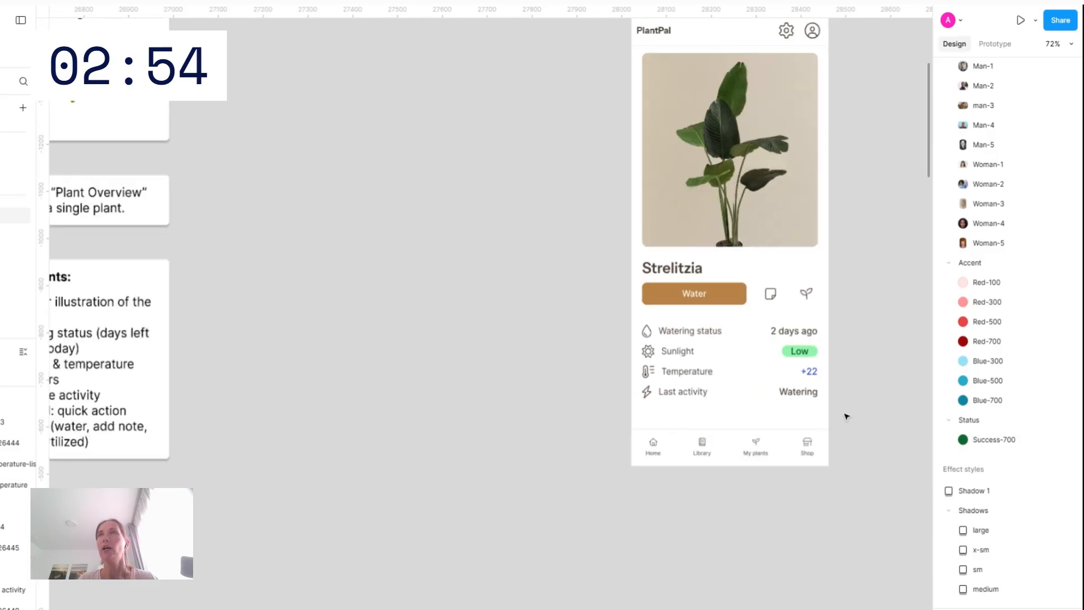
scroll(845, 416, right, 2)
scroll(844, 417, up, 3)
scroll(843, 432, down, 3)
click(654, 206)
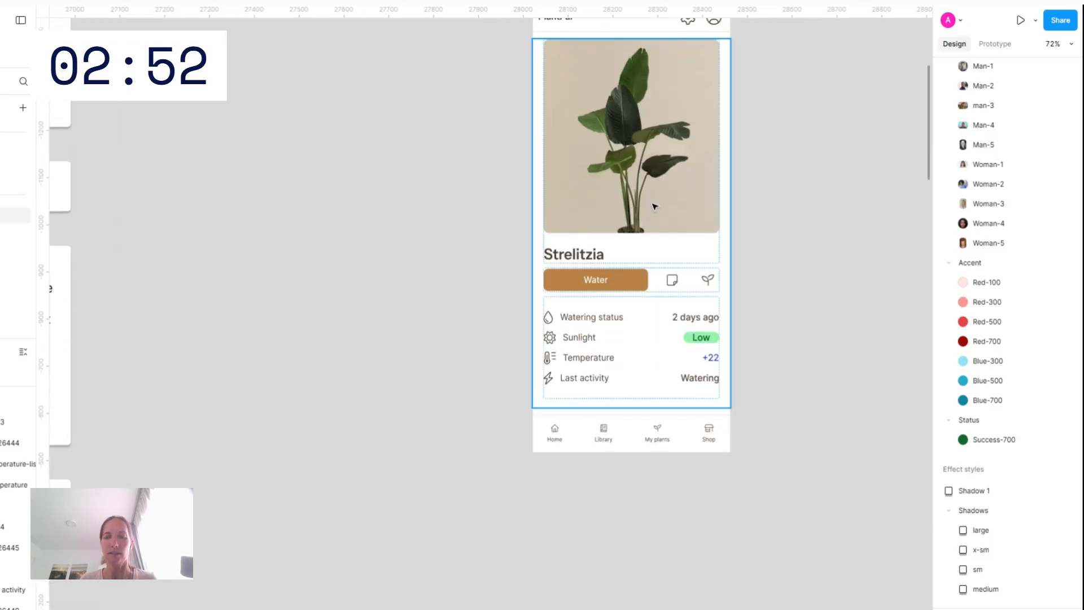
scroll(654, 206, up, 2)
scroll(654, 206, down, 1)
scroll(759, 241, up, 1)
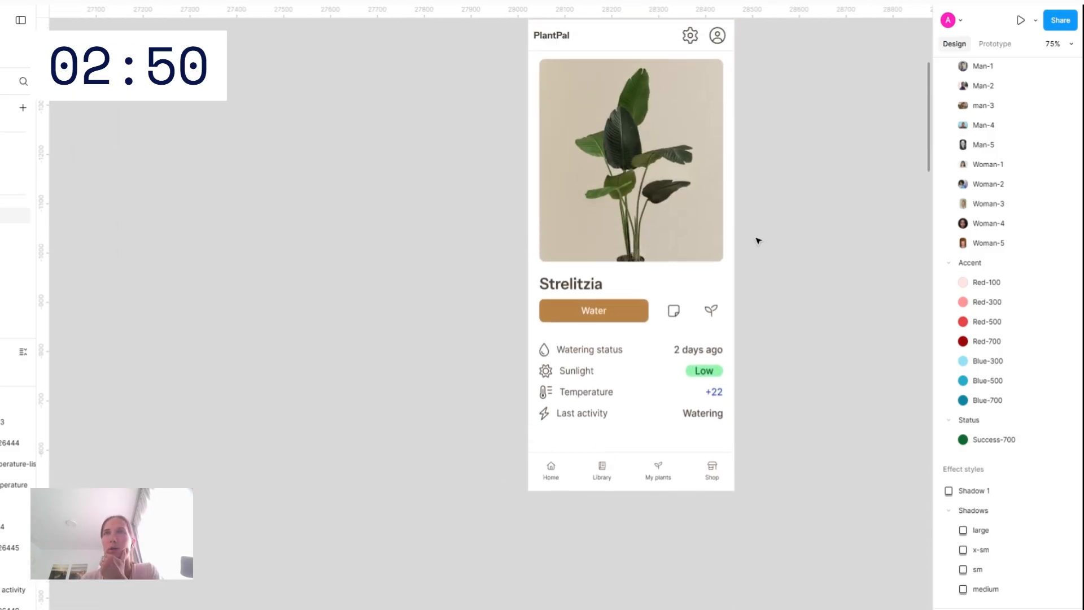
scroll(759, 242, up, 1)
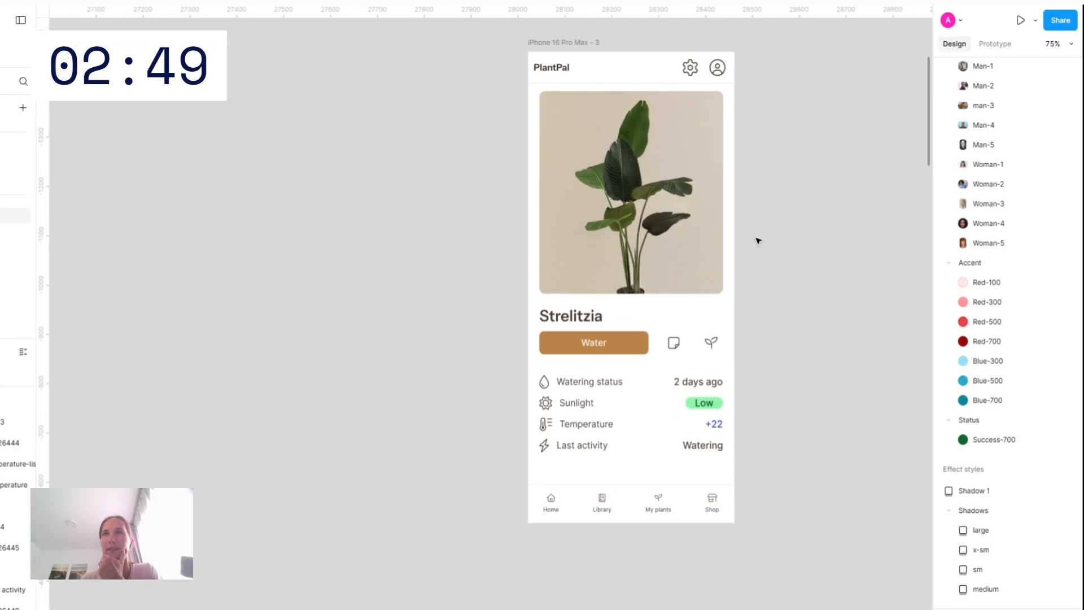
Duplicate the seedling quick action at the end of the button row and change the copy's icon to ellipsis-vertical
double_click(682, 350)
click(681, 350)
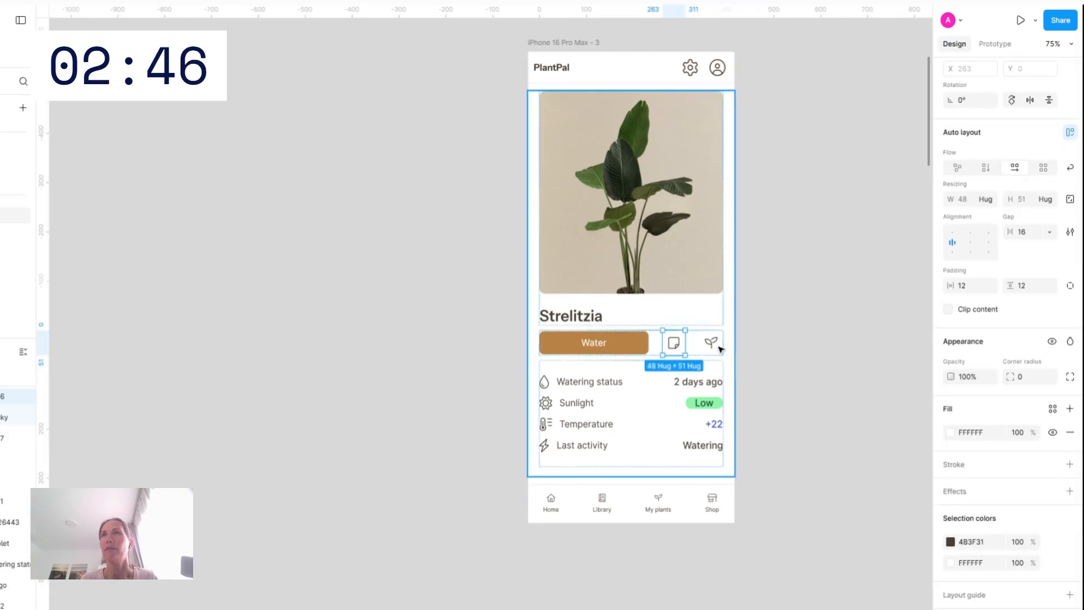
click(710, 347)
key(ctrl+d)
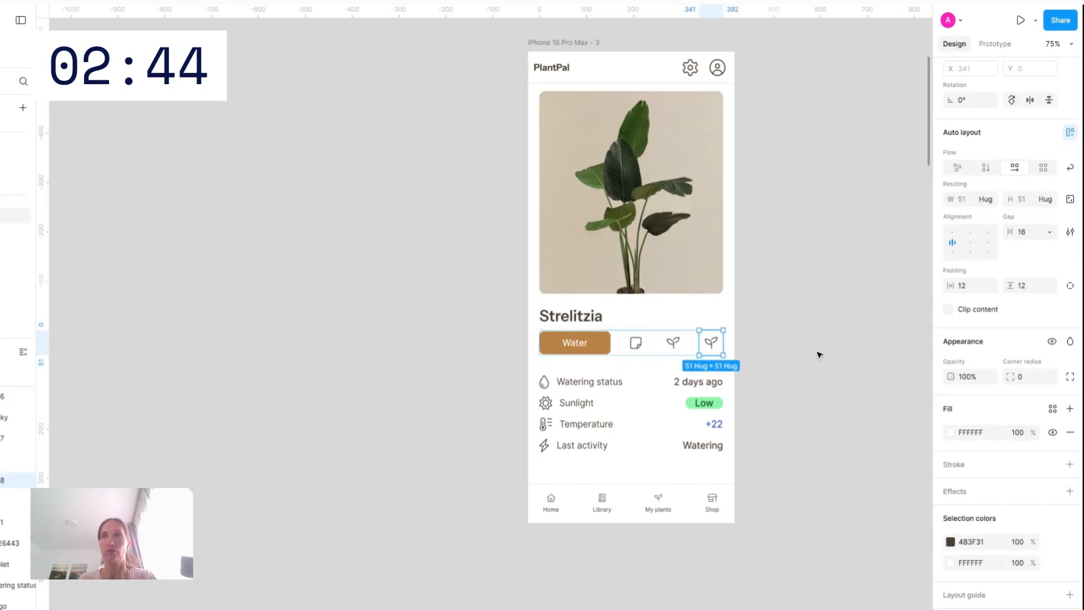
double_click(711, 348)
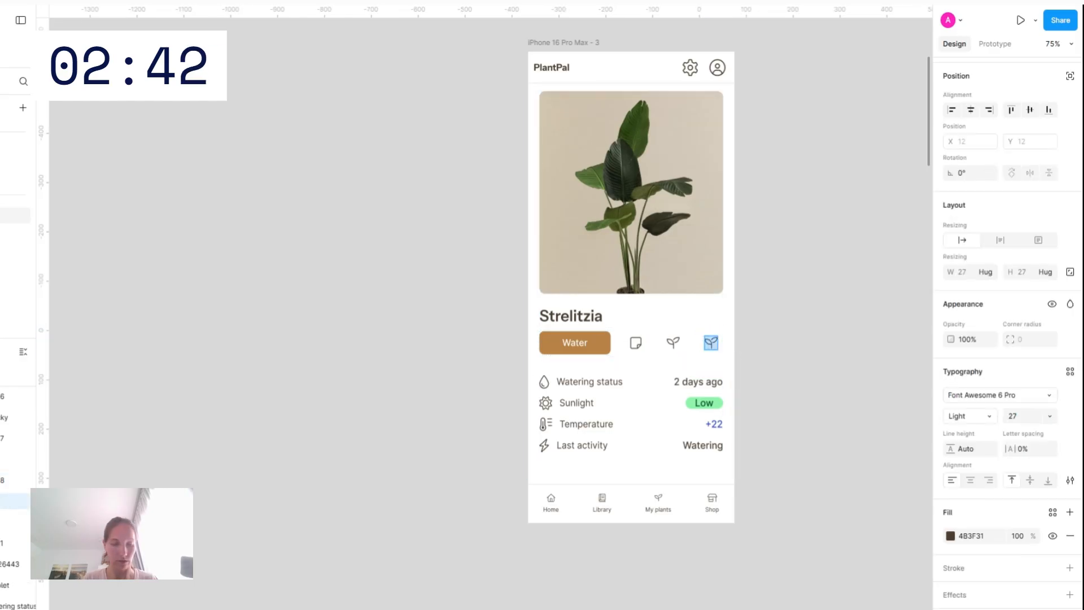
text(save)
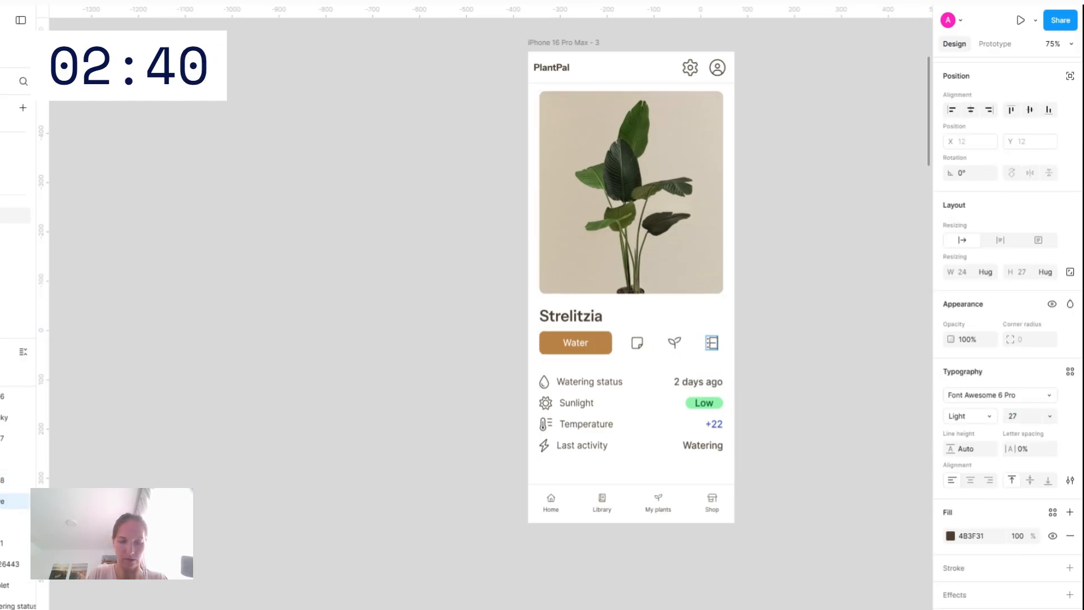
text(ellipsis-vertical)
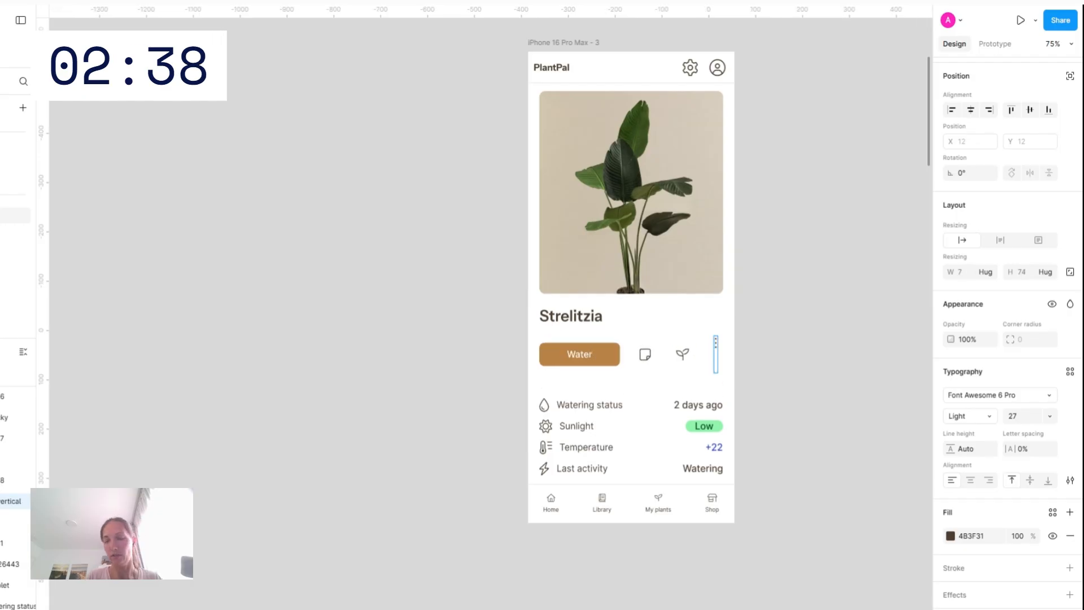
key(Escape)
Wrap the note, seedling and ellipsis quick actions in one auto layout with a gap of 8
click(645, 342)
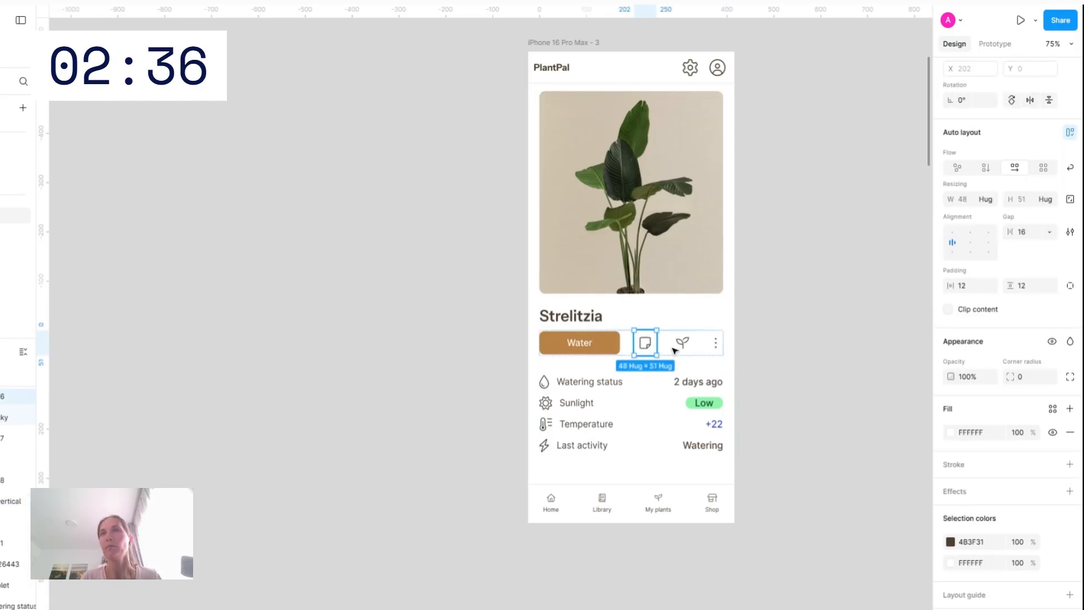
shift+click(683, 345)
shift+click(716, 350)
key(shift+a)
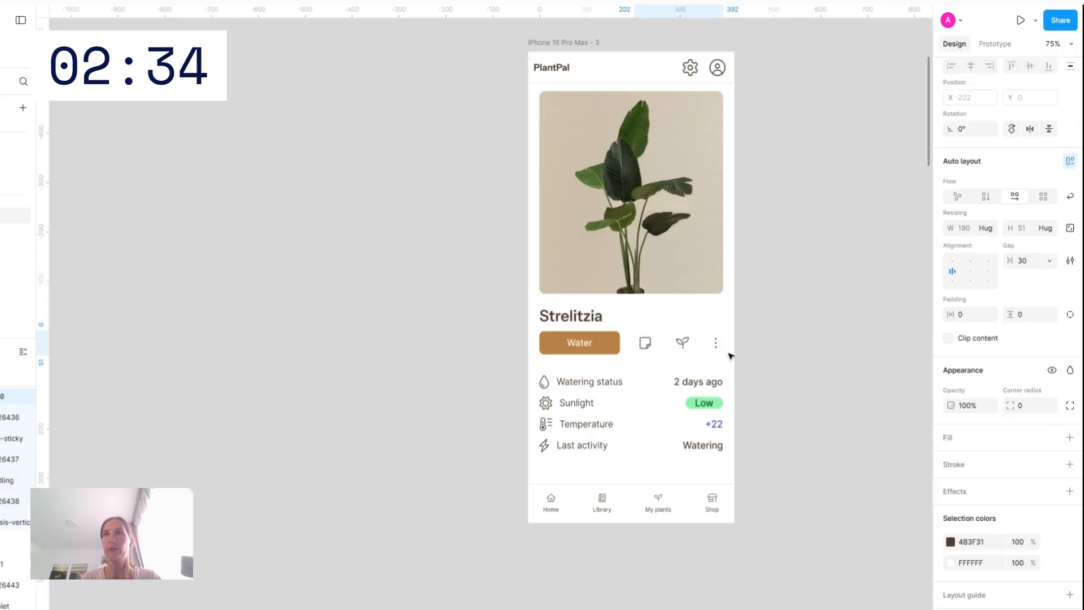
click(1033, 265)
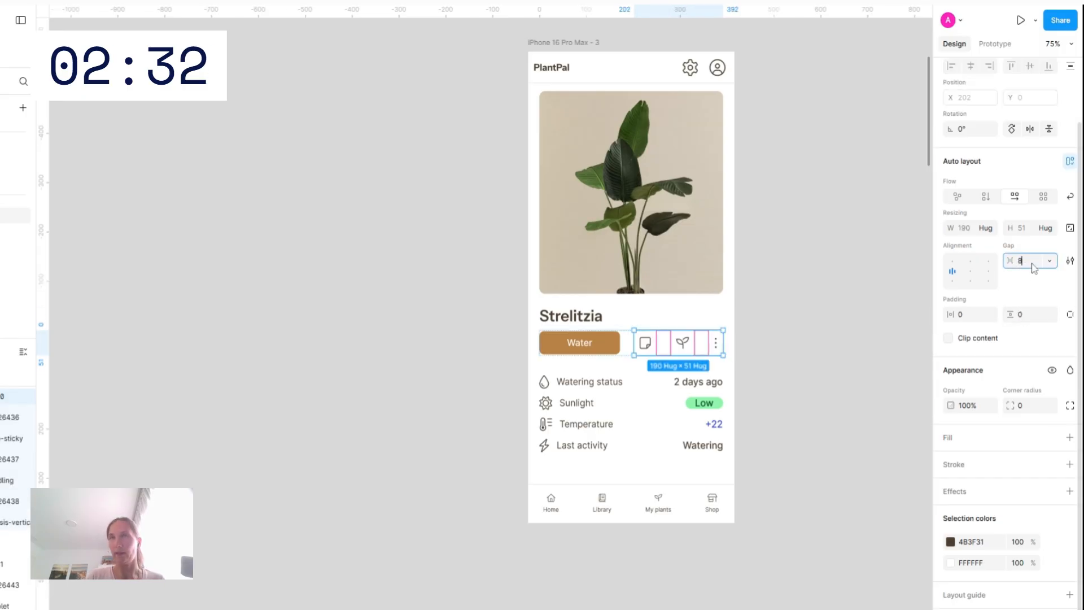
text(8)
key(Return)
click(770, 265)
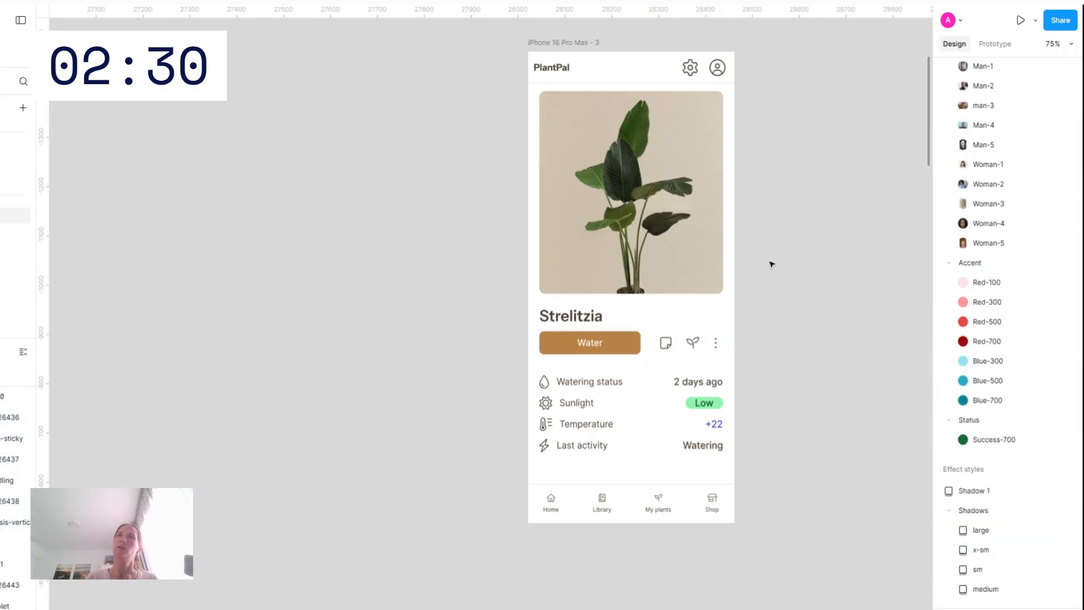
Change the Low sunlight tag's background fill to the softer light green BAF5D1
double_click(709, 403)
double_click(709, 403)
double_click(710, 403)
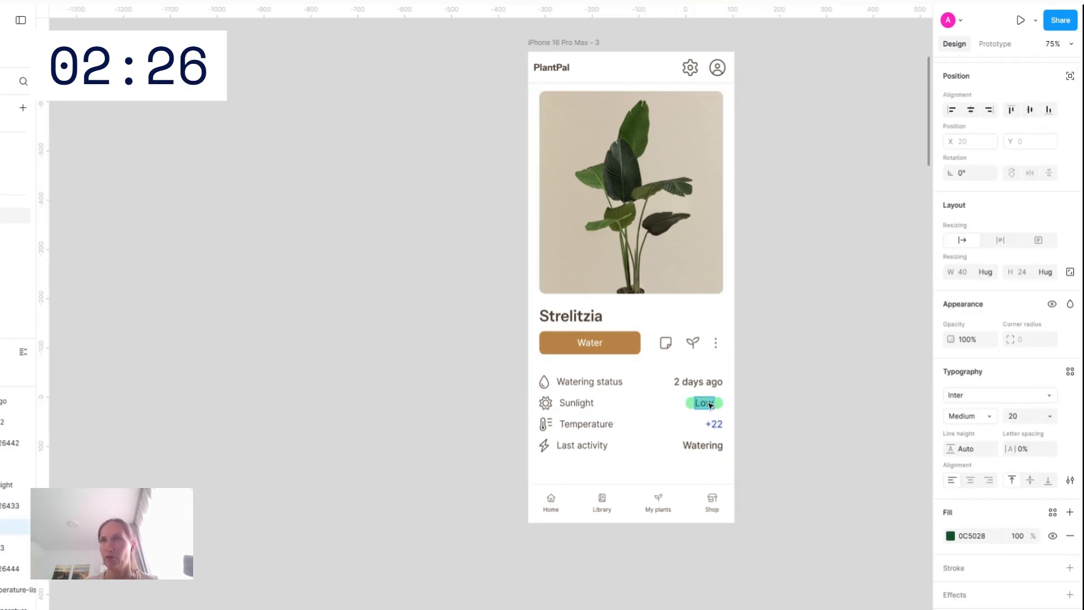
key(Escape)
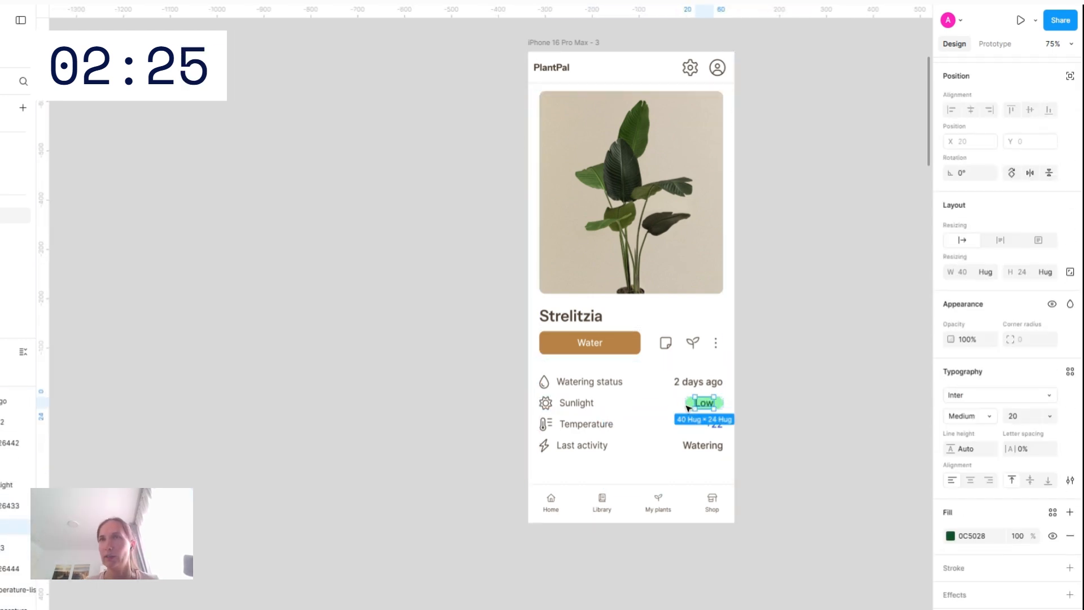
key(Escape)
double_click(721, 403)
double_click(721, 403)
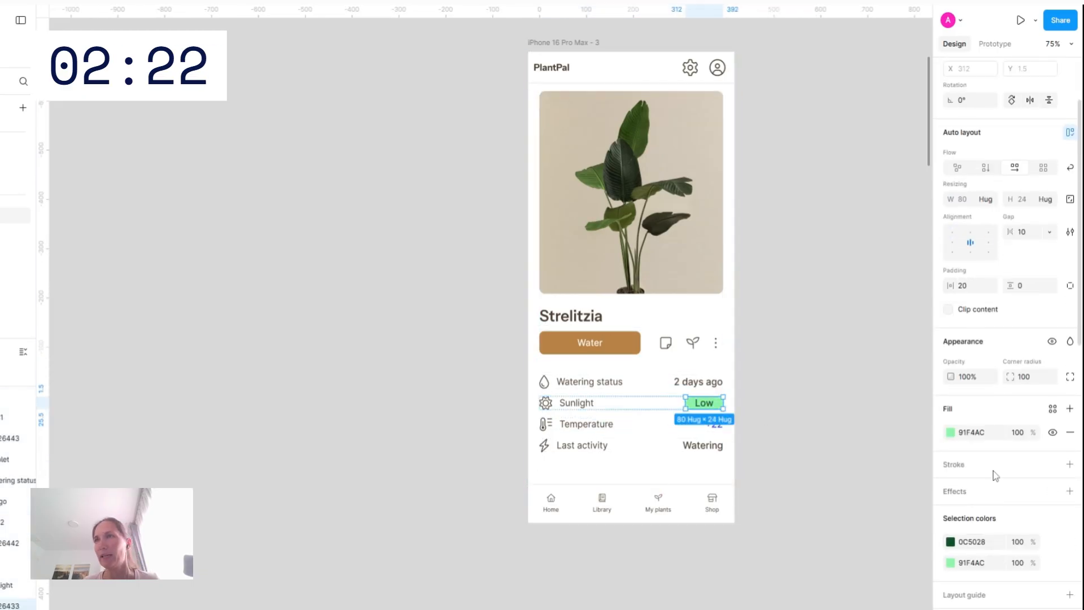
click(951, 432)
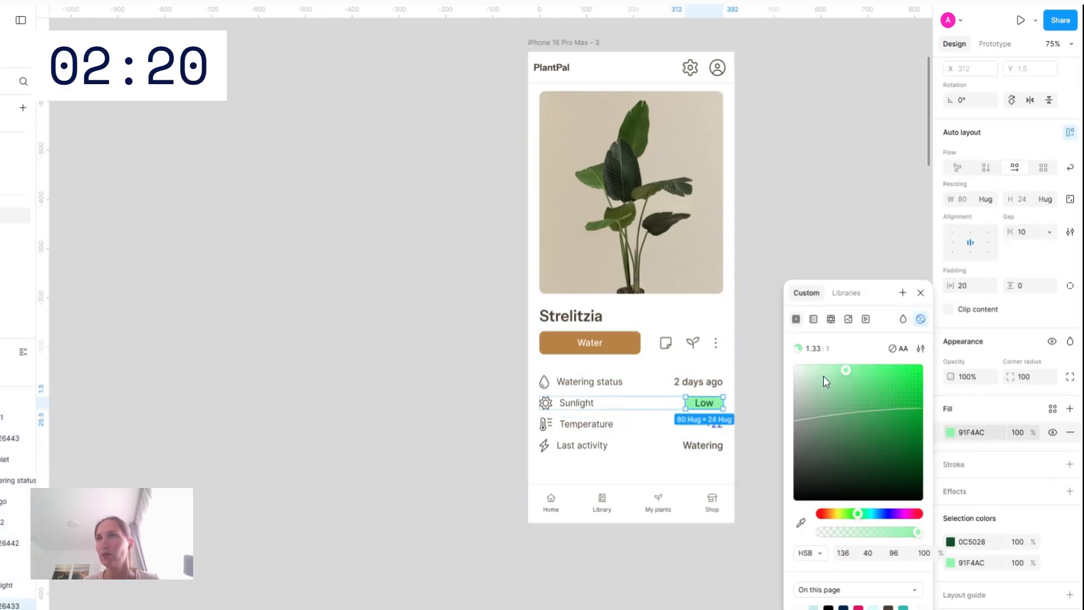
mouse_move(824, 377)
mouse_down()
mouse_move(816, 380)
mouse_move(823, 368)
mouse_up()
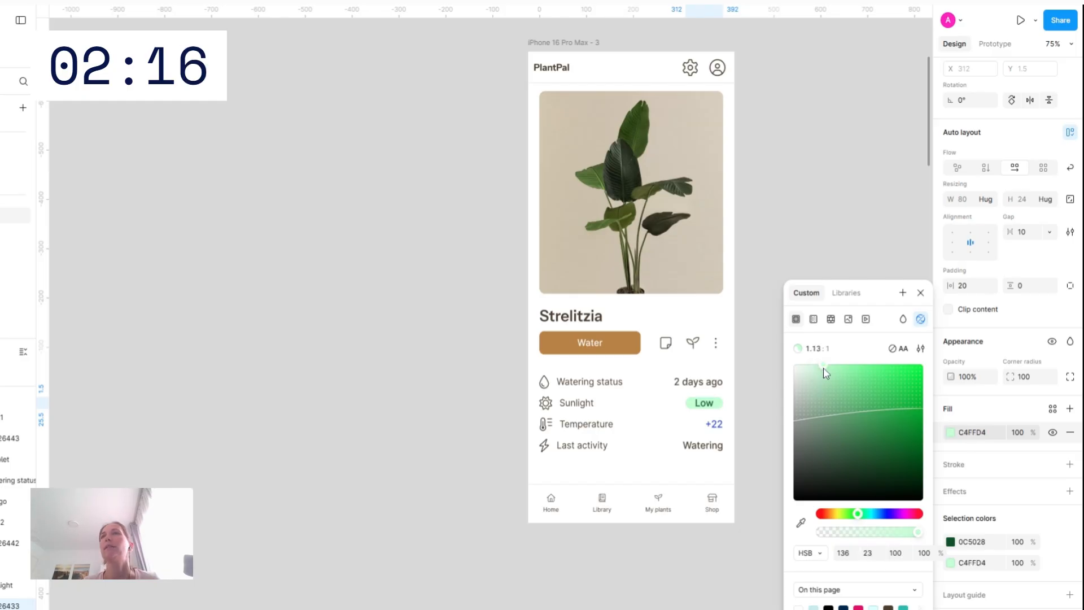
click(870, 515)
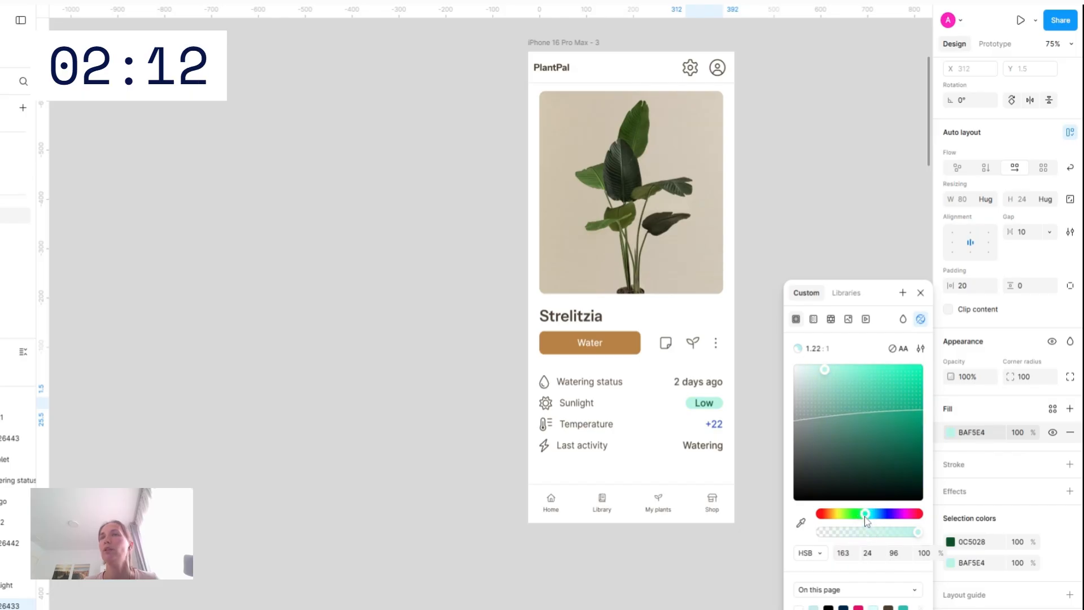
drag(865, 516, 859, 517)
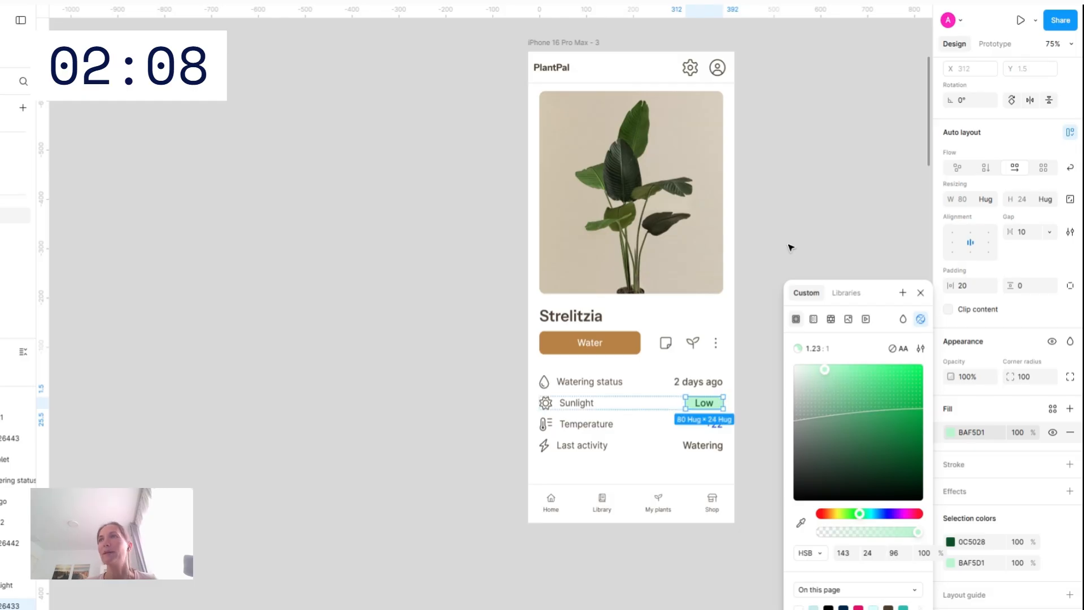
click(829, 240)
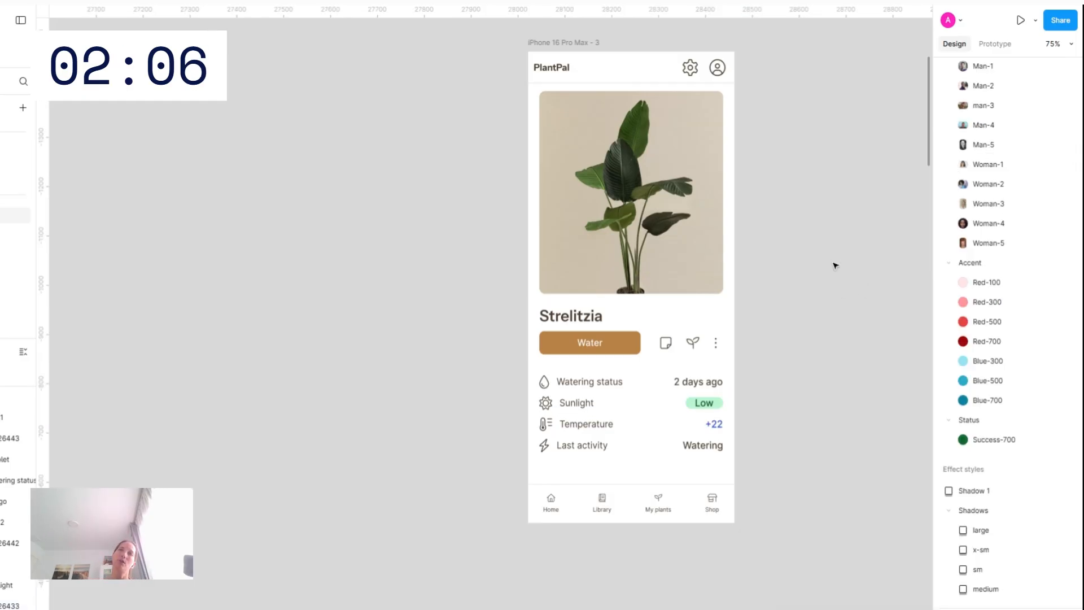
Recolour the Temperature row's +22 value from blue to the neutral gray 7E7F80
click(716, 429)
double_click(715, 429)
double_click(716, 429)
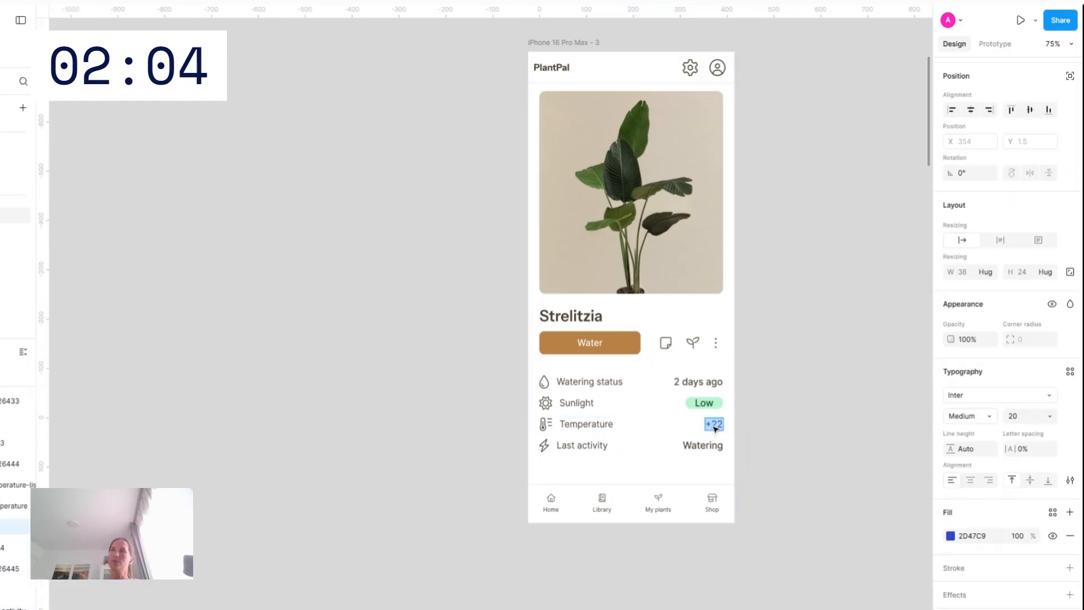
click(951, 535)
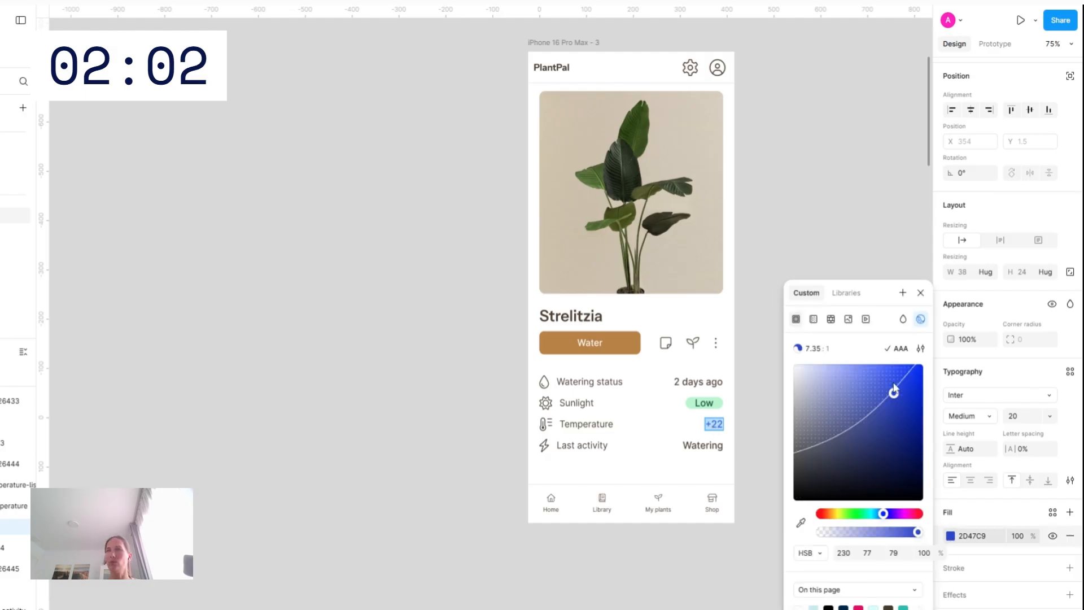
click(876, 514)
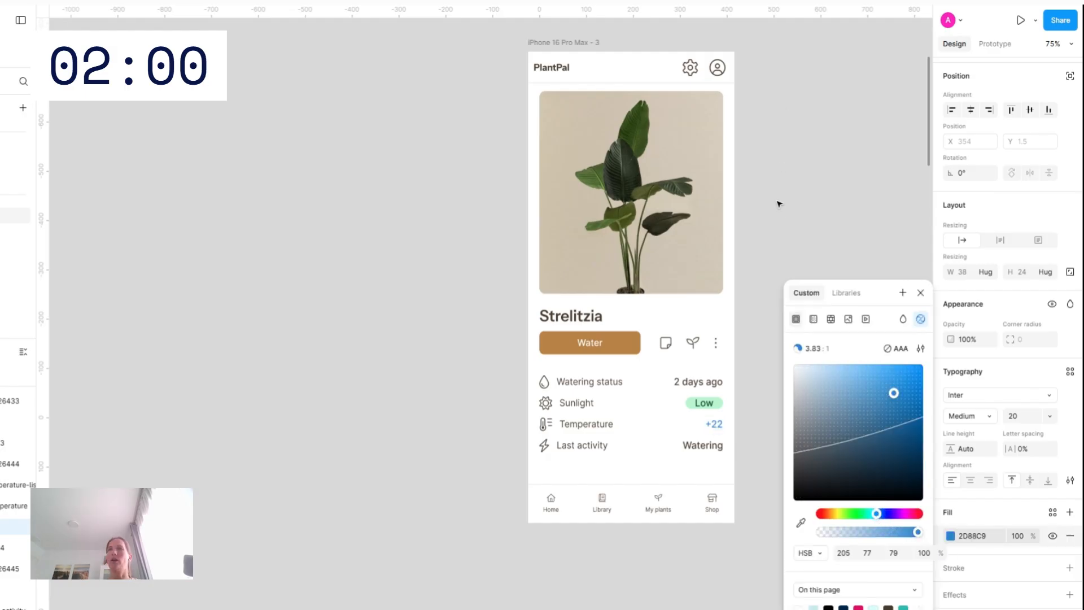
drag(812, 407, 799, 436)
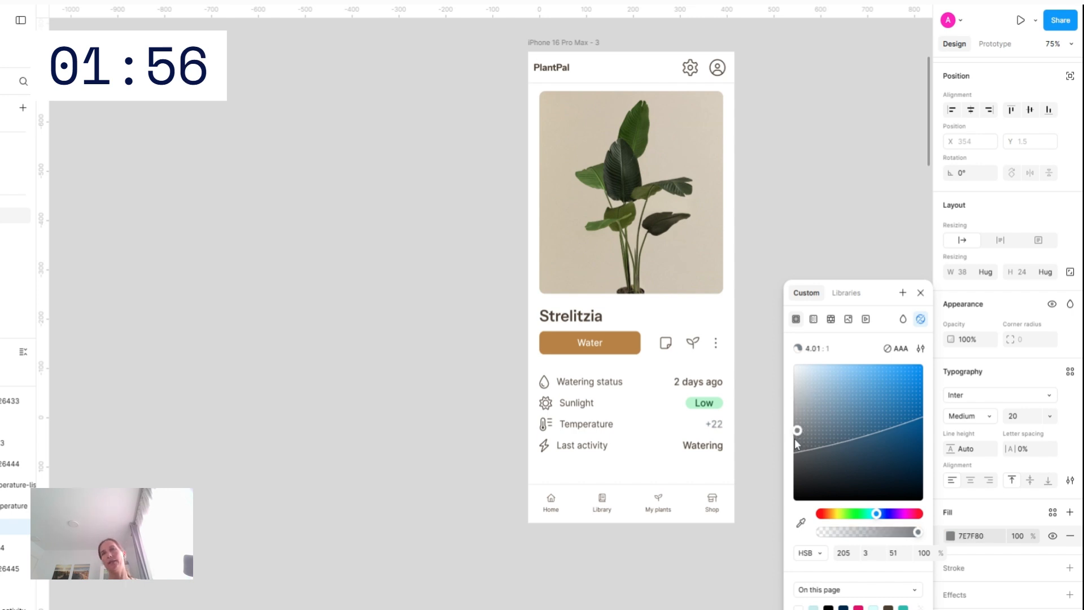
click(806, 207)
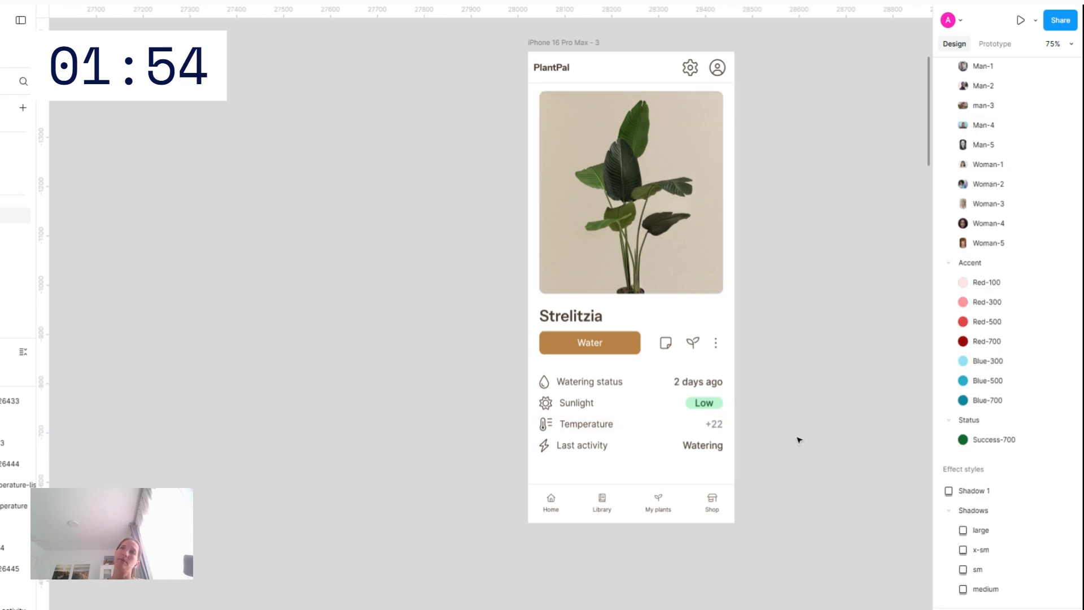
Set the PlantPal header's horizontal padding to 24 to match the content below
scroll(780, 378, down, 1)
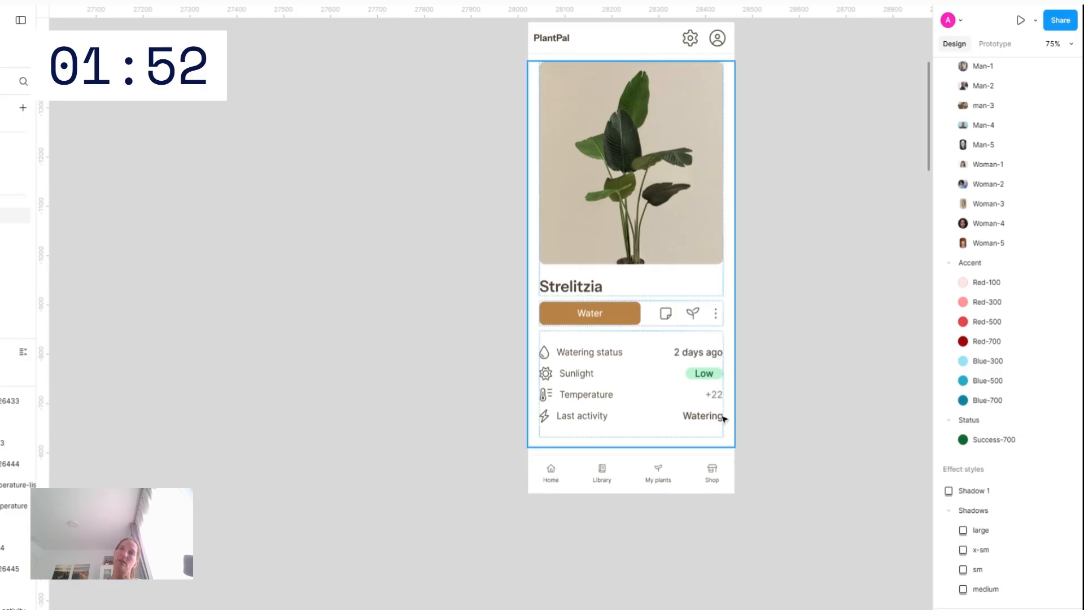
scroll(831, 313, down, 2)
scroll(831, 314, up, 5)
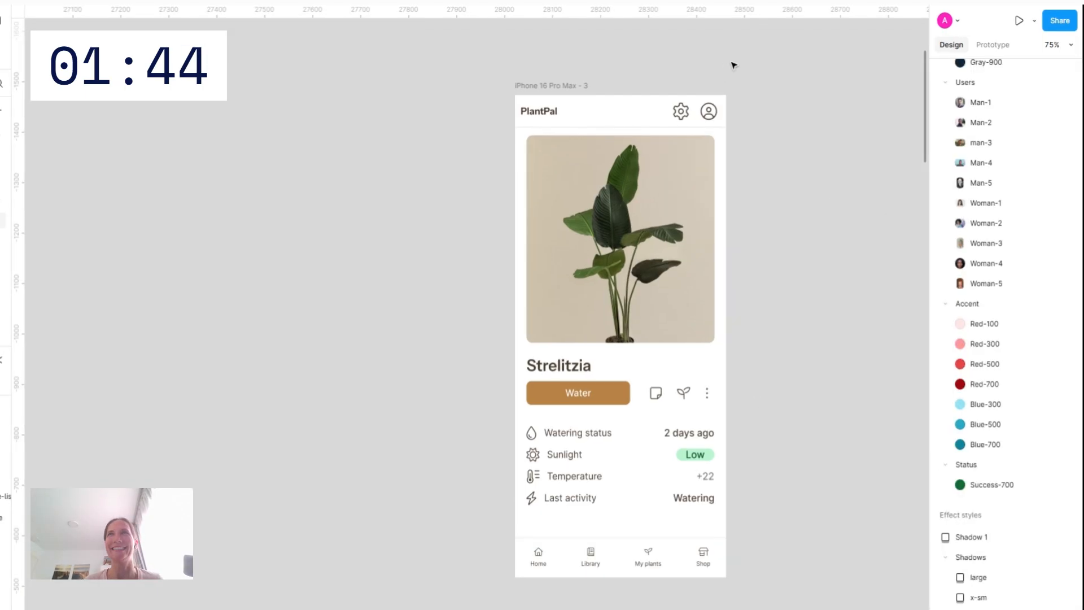
click(655, 116)
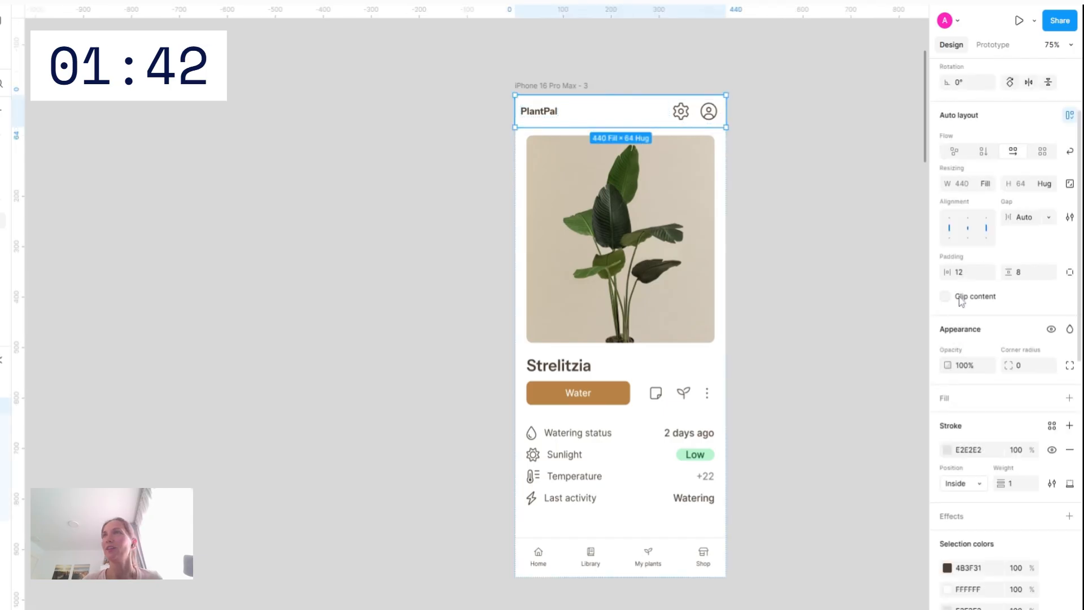
click(967, 273)
text(22)
key(Return)
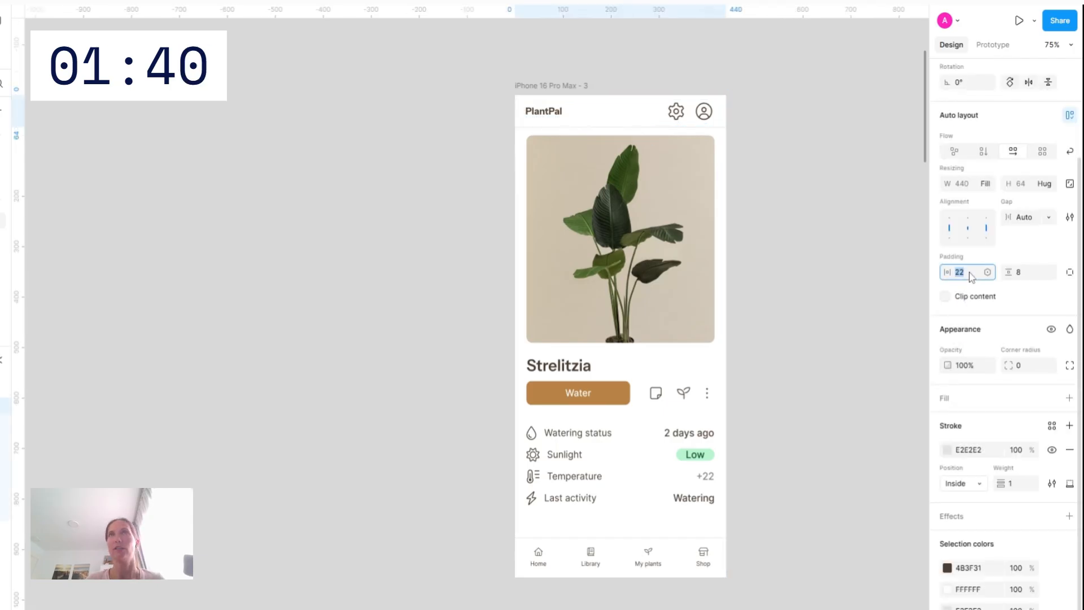
text(24)
key(Return)
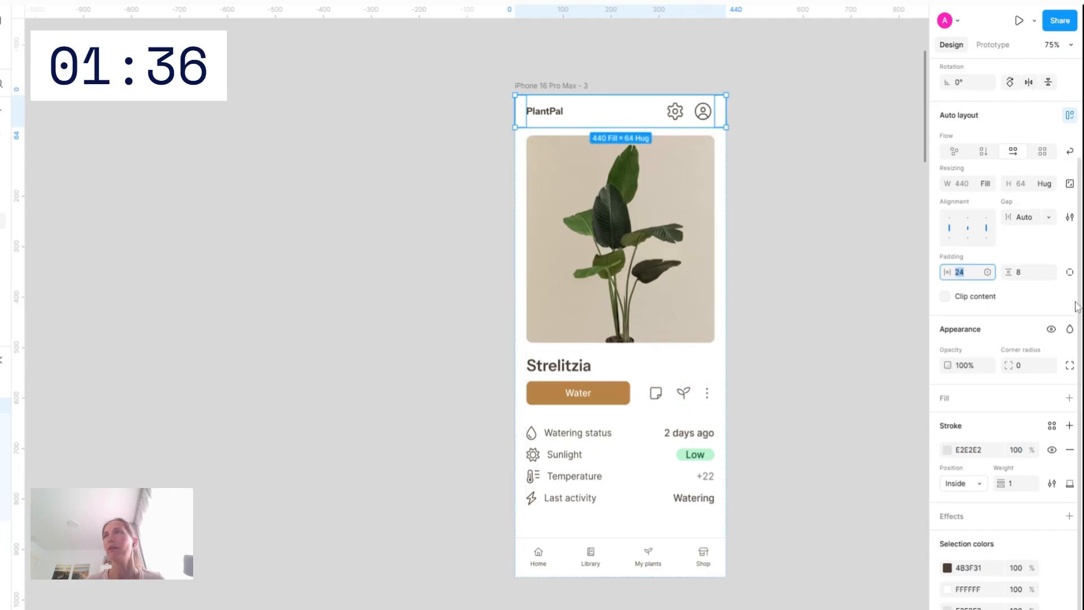
Split the PlantPal header's padding into individual sides and reduce only the right padding to about 20
click(1070, 272)
click(971, 297)
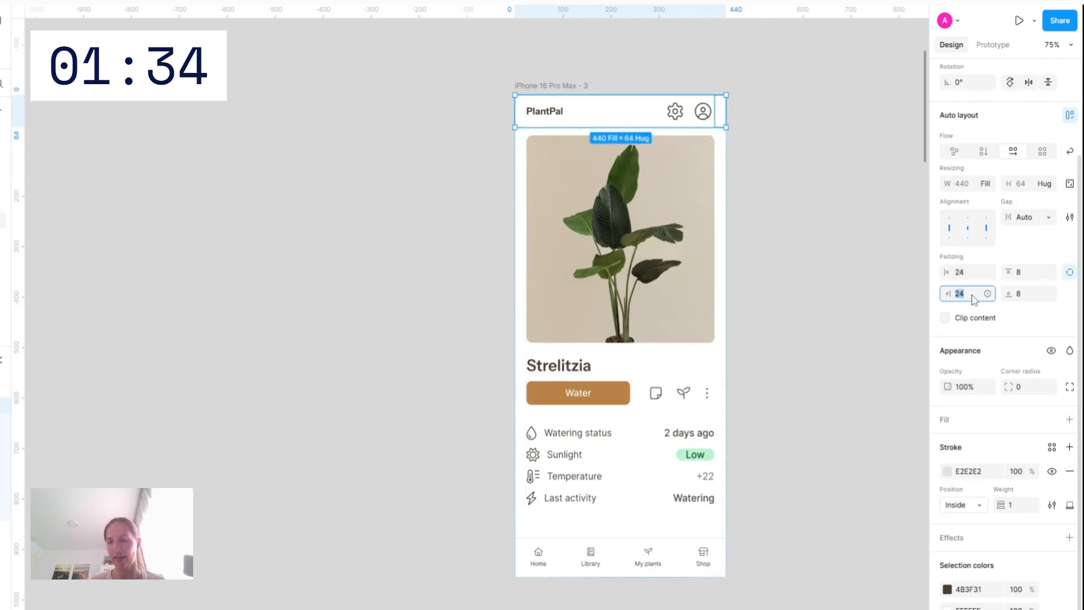
key(Down)
key(Down)
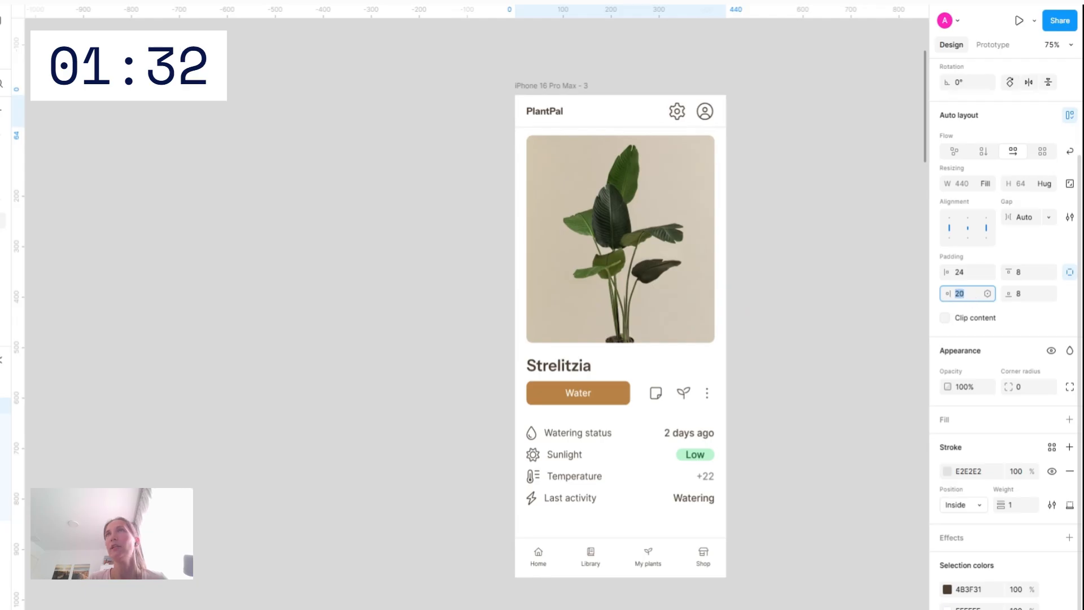
key(Down)
key(Down)
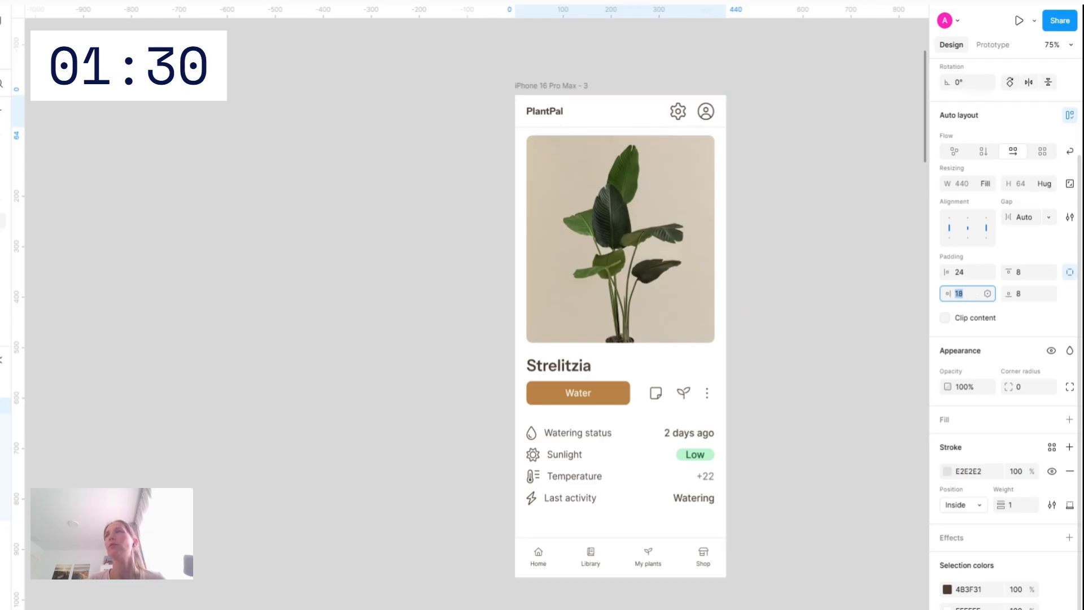
key(Up)
click(721, 462)
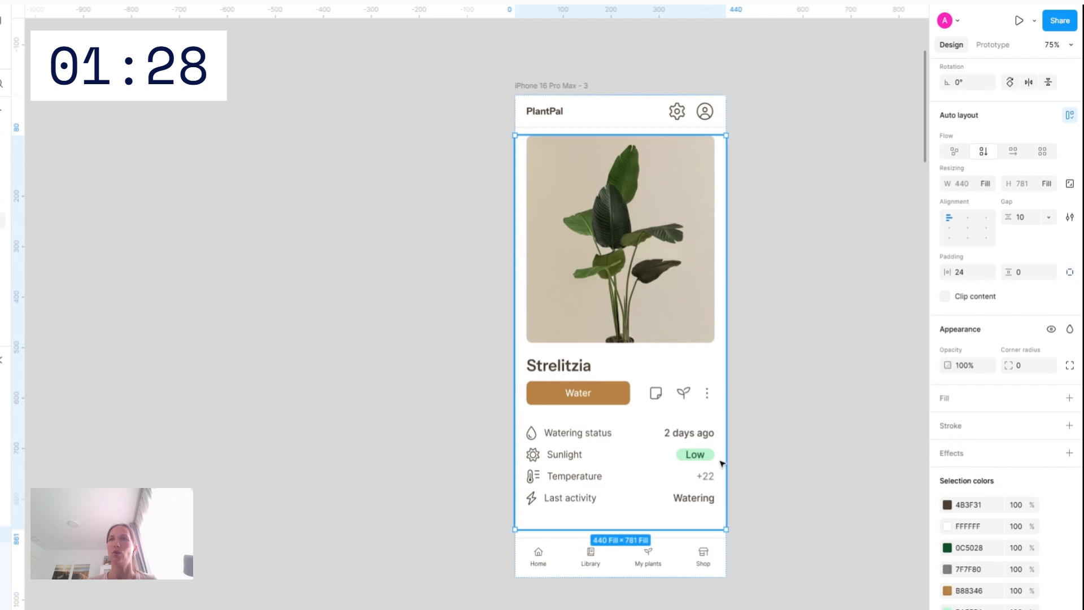
click(808, 427)
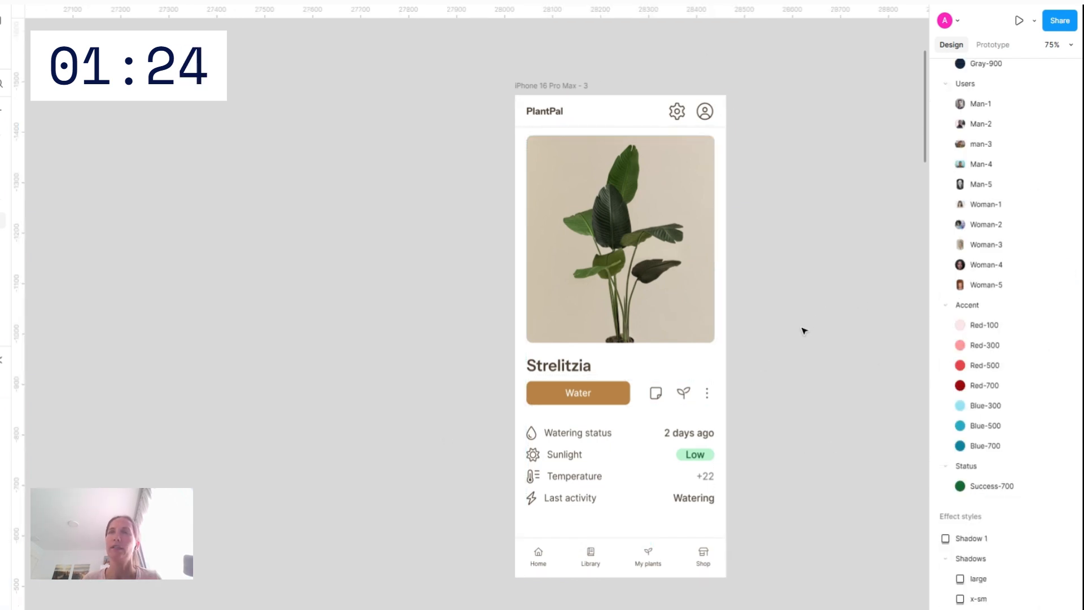
Wrap the Watering status row's drop icon in its own auto layout frame sized 24 × 24
scroll(805, 331, down, 2)
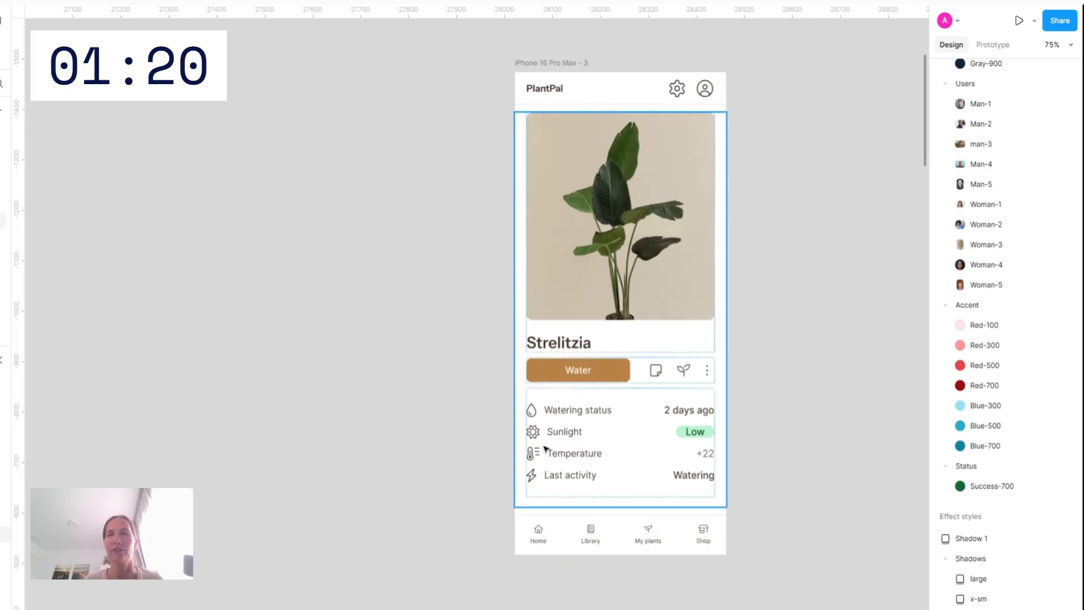
scroll(545, 447, up, 5)
click(528, 388)
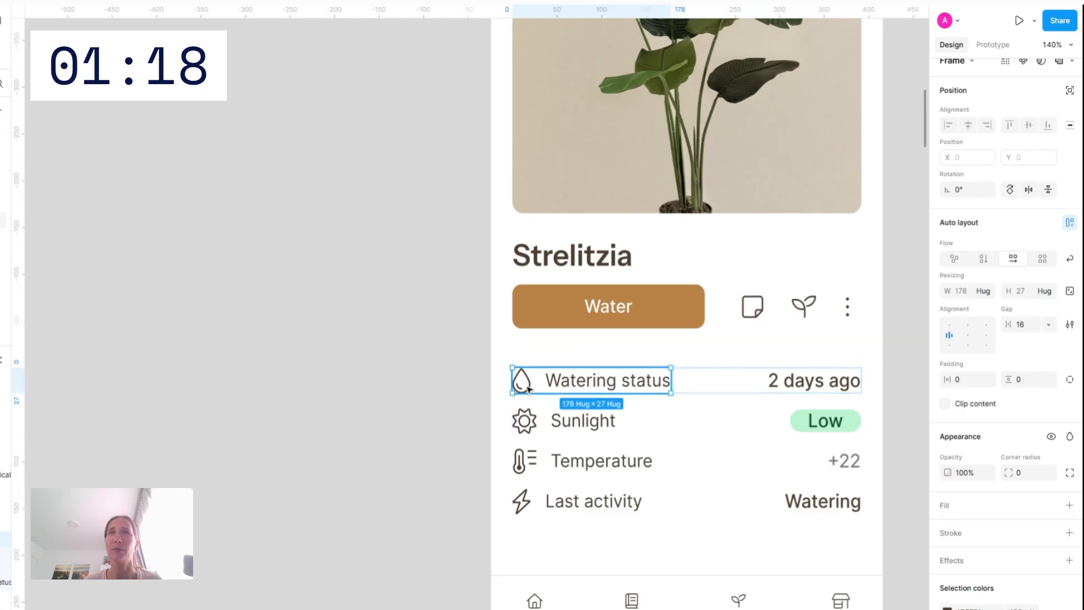
click(528, 388)
key(shift+a)
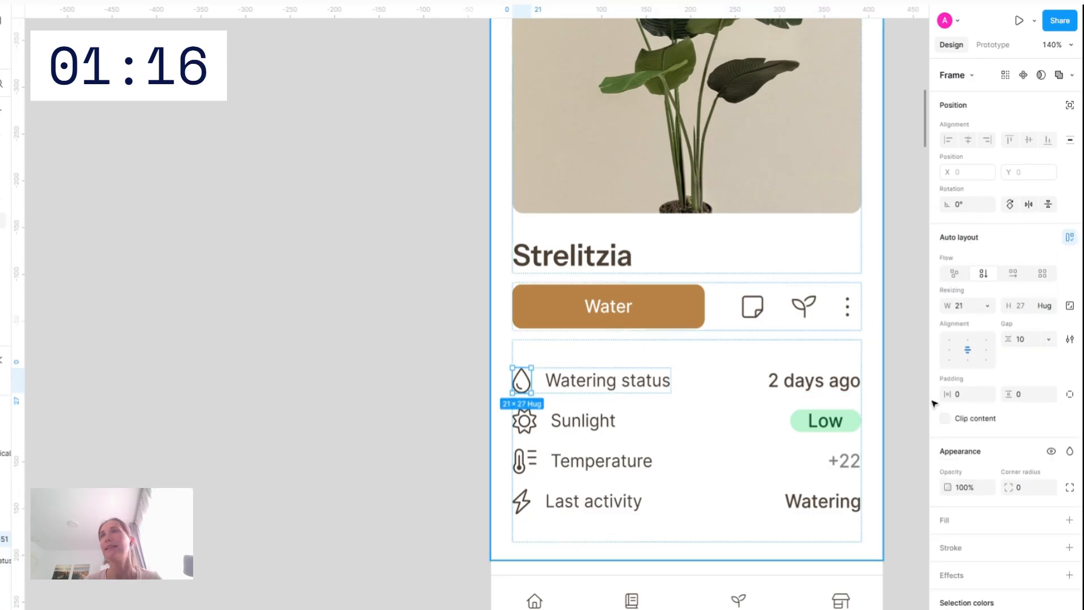
click(974, 310)
text(2)
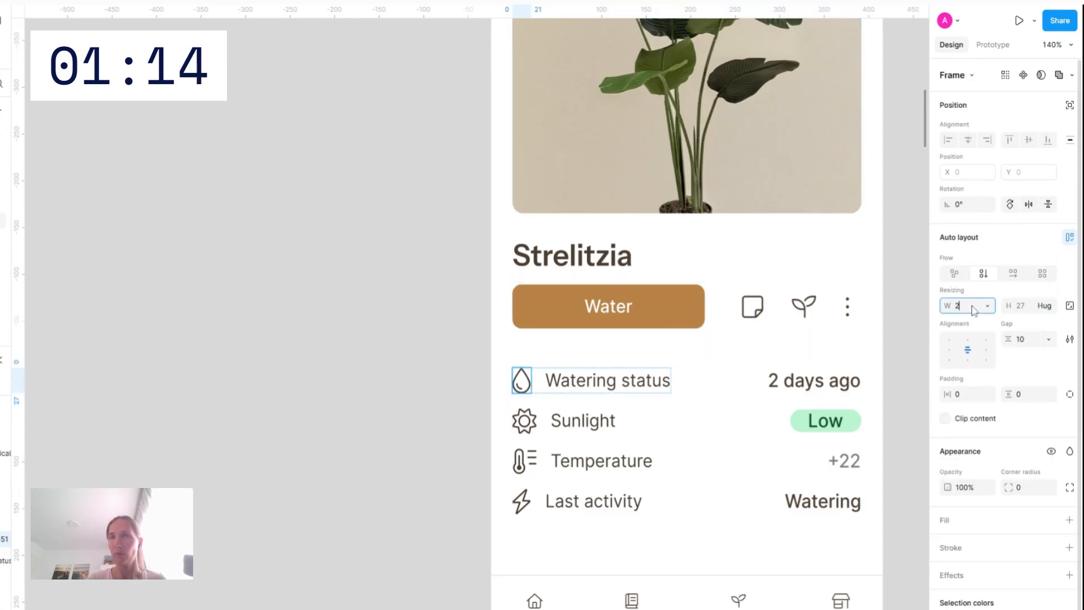
text(4)
click(1021, 307)
text(24)
key(Return)
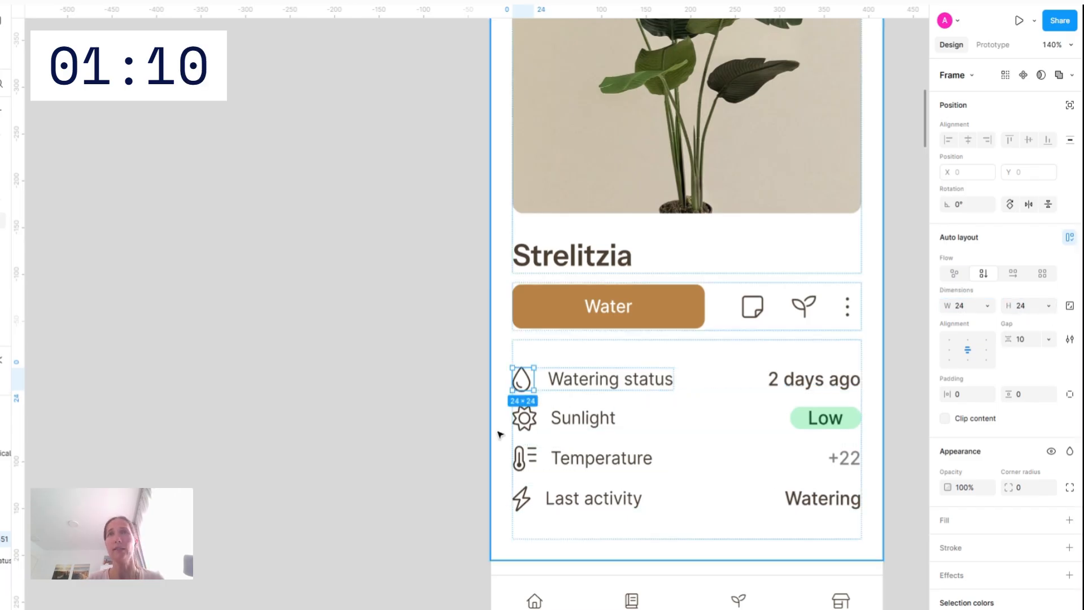
Check the Sunlight icon's size and enlarge the drop icon's frame to 28 × 28
double_click(526, 376)
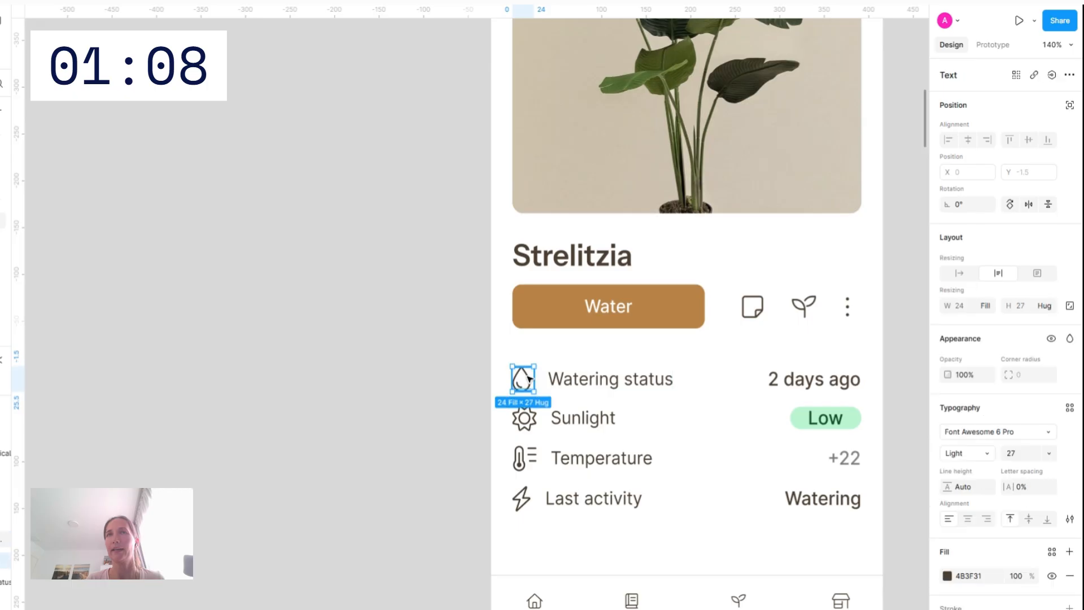
click(529, 419)
click(530, 421)
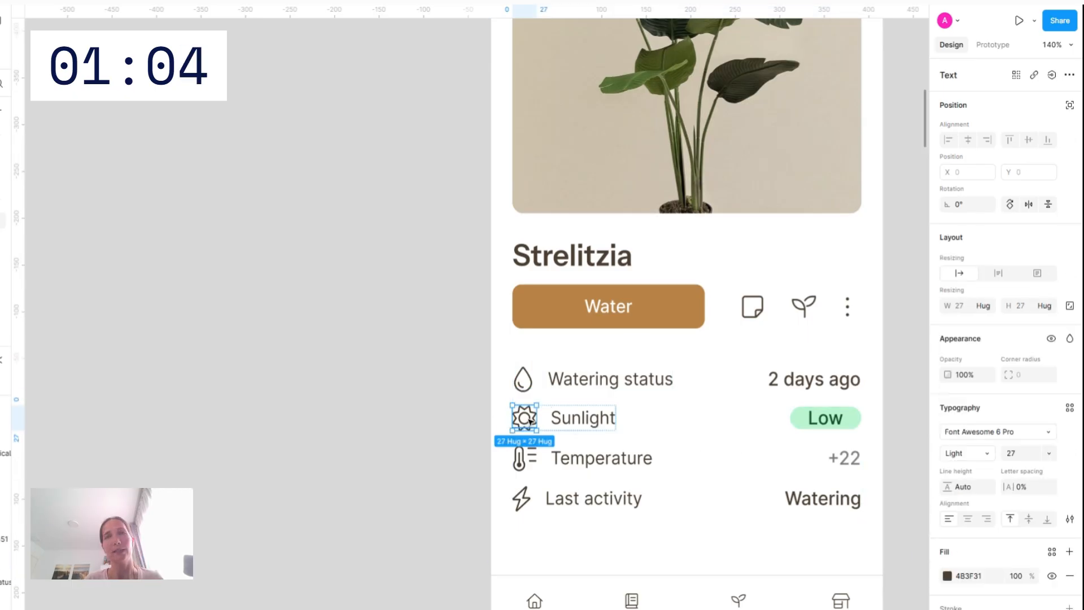
click(523, 377)
click(523, 377)
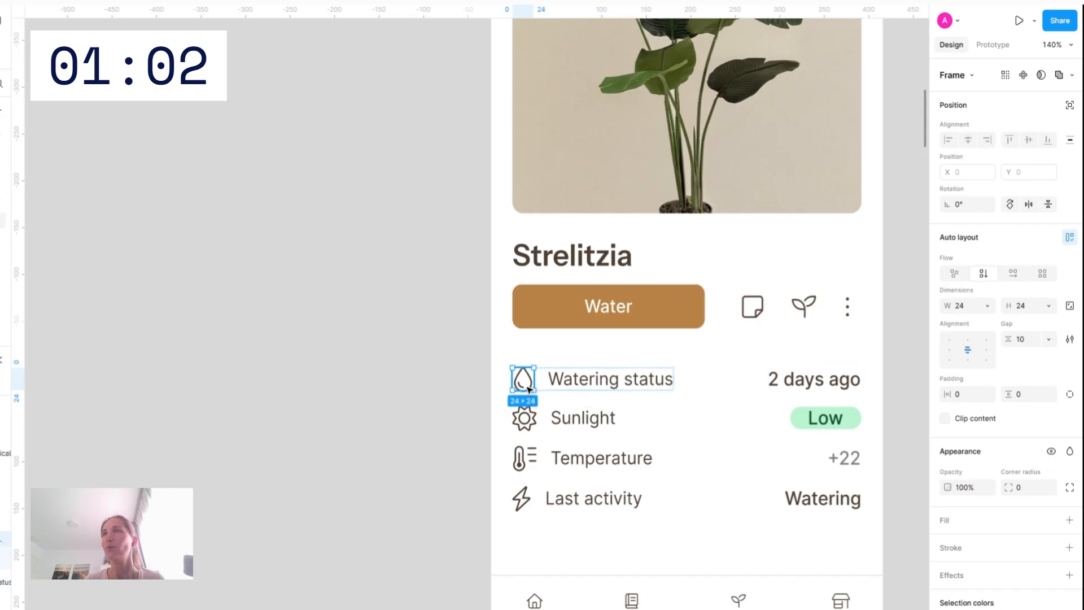
click(966, 308)
text(28)
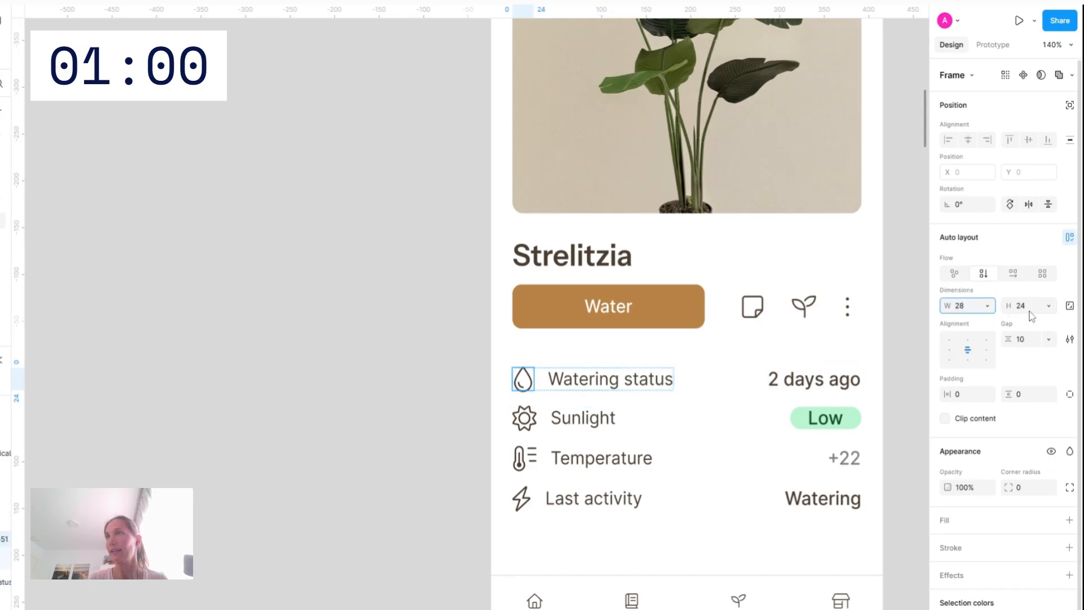
click(1030, 313)
key(Return)
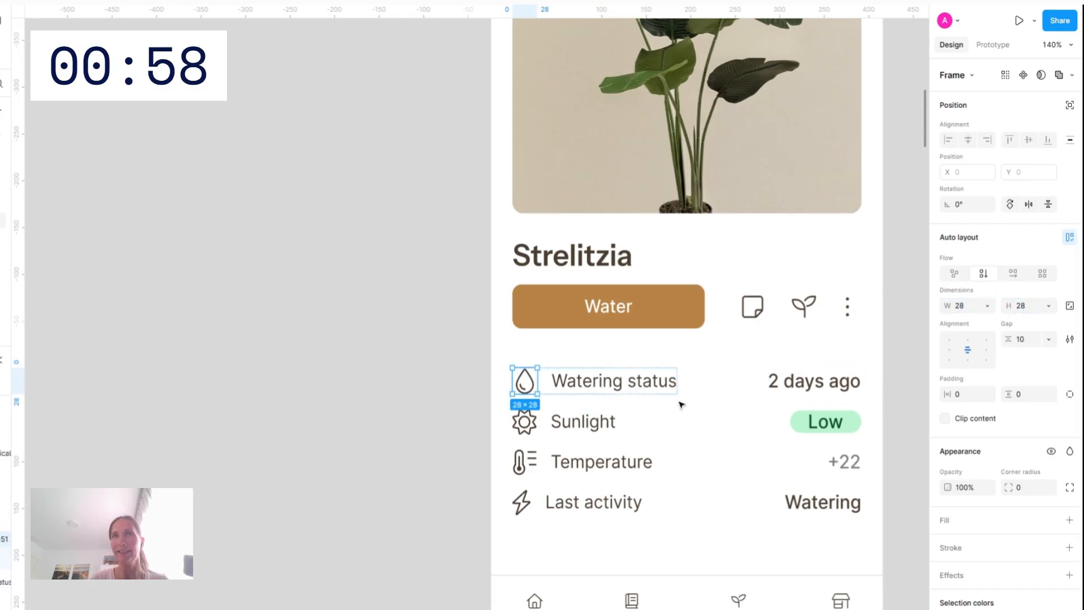
Wrap the Sunlight row's sun icon in its own auto layout frame sized 28 × 28
click(525, 429)
click(525, 429)
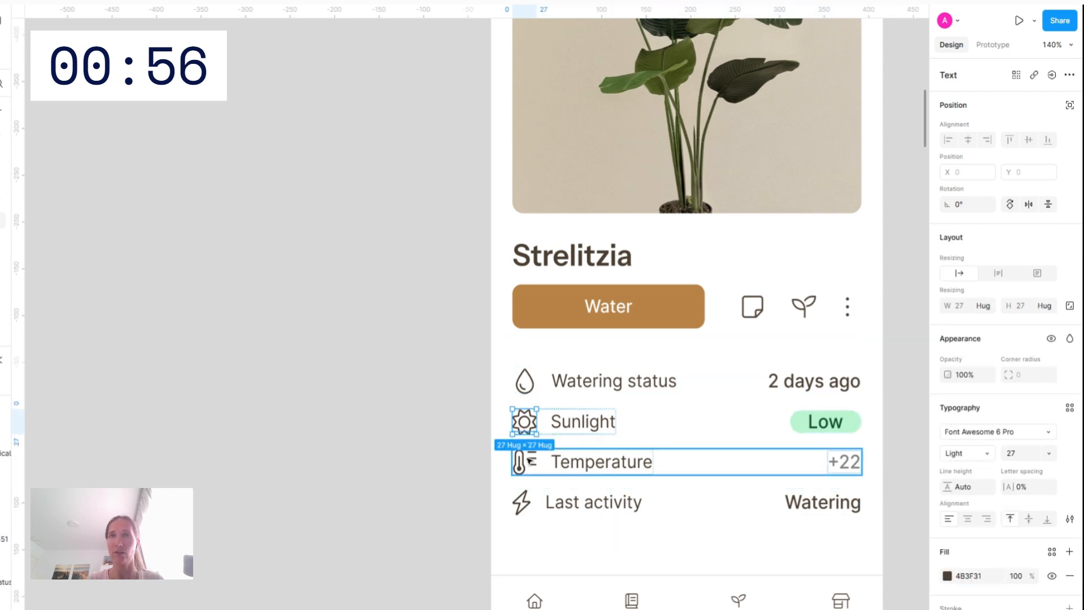
key(shift+a)
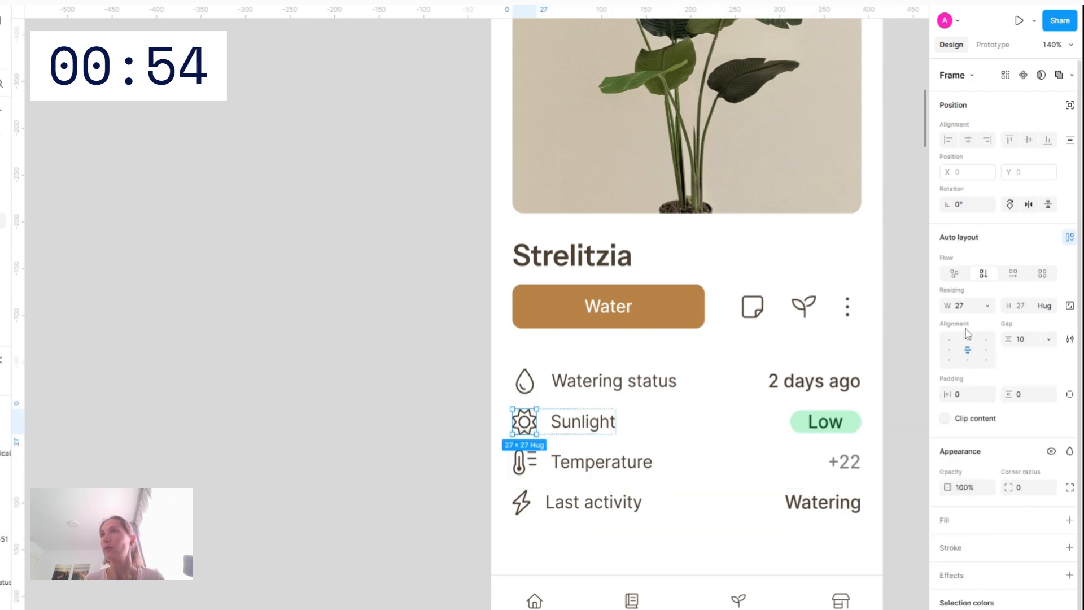
click(967, 308)
text(28)
key(Return)
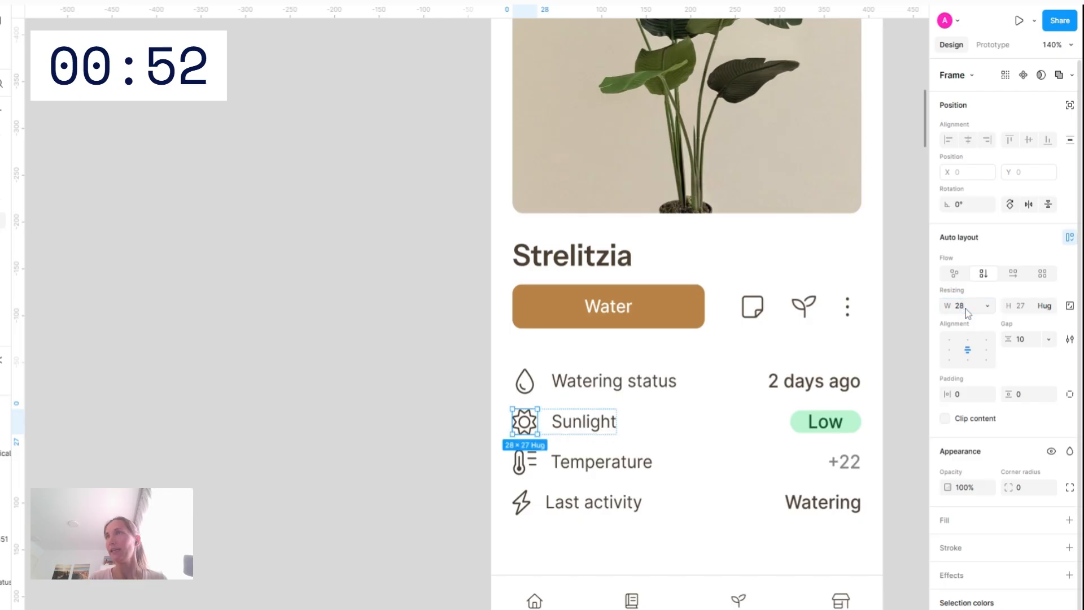
click(1035, 313)
text(28)
key(Return)
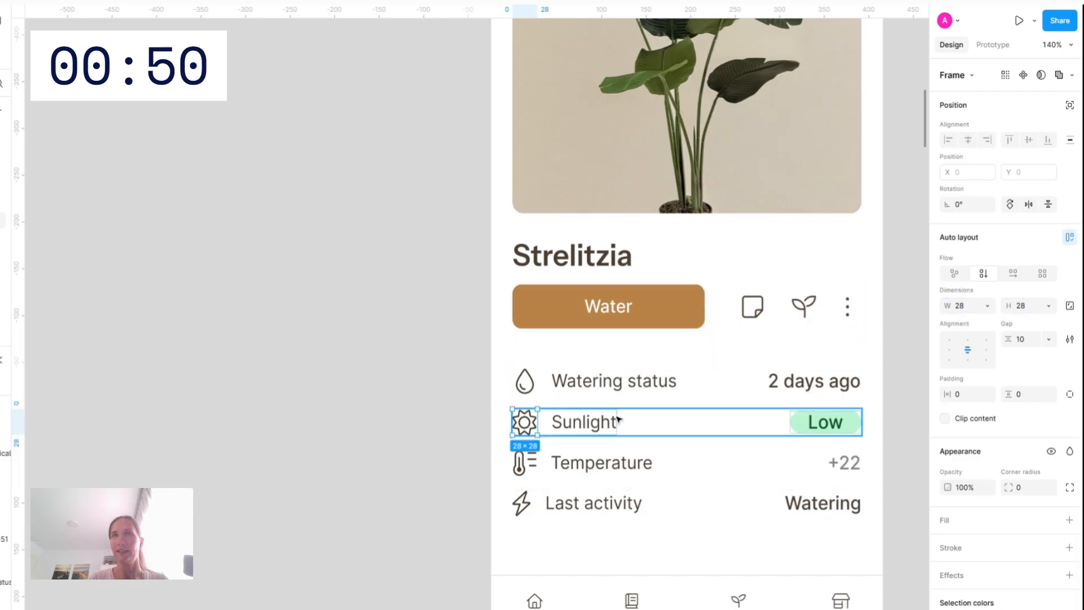
Wrap the Temperature row's thermometer icon in its own auto layout frame sized 28 × 28
double_click(522, 465)
double_click(522, 465)
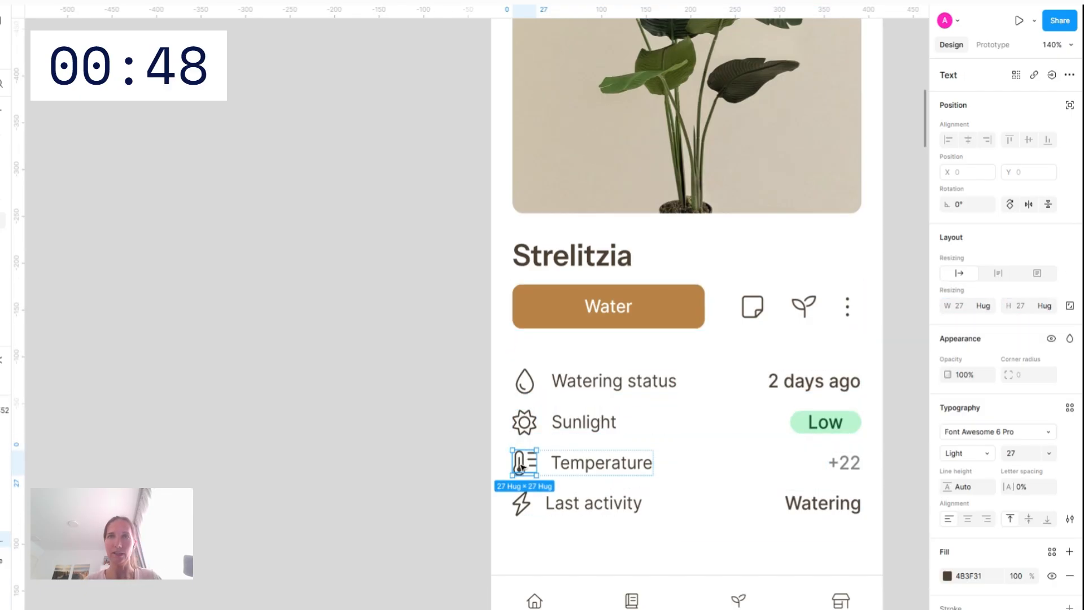
key(shift+a)
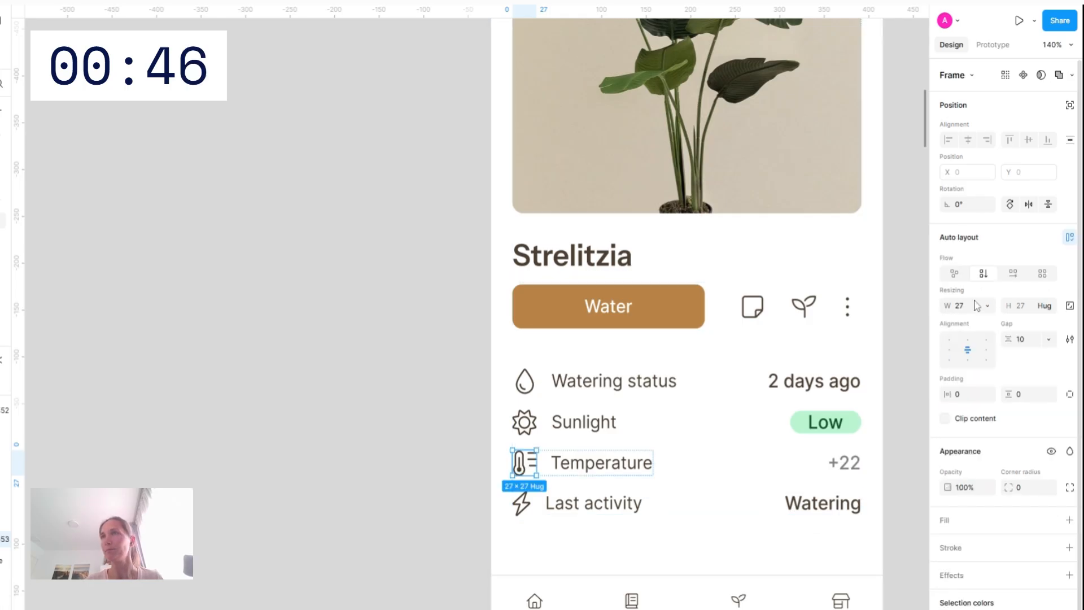
click(974, 307)
key(Return)
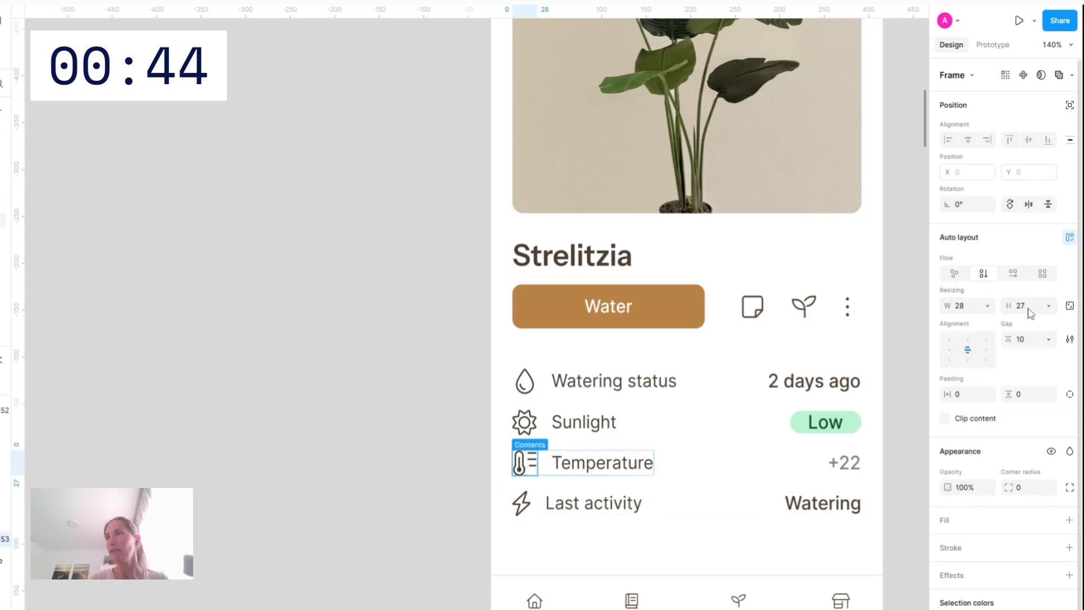
click(1026, 307)
text(28)
key(Return)
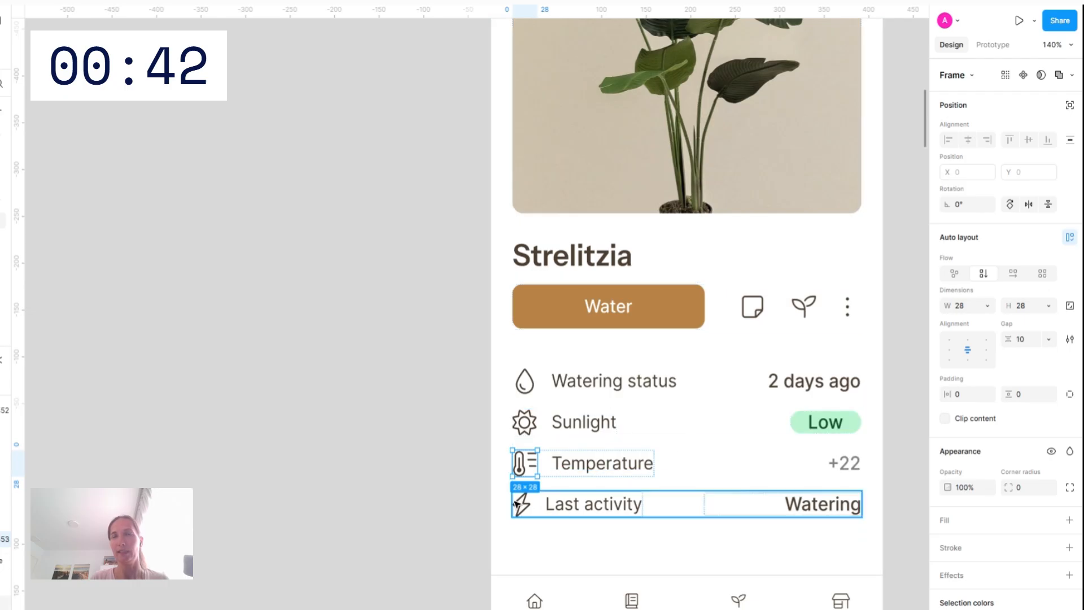
Wrap the Last activity row's lightning icon in its own auto layout frame sized 28 × 28
click(538, 504)
ctrl+click(522, 504)
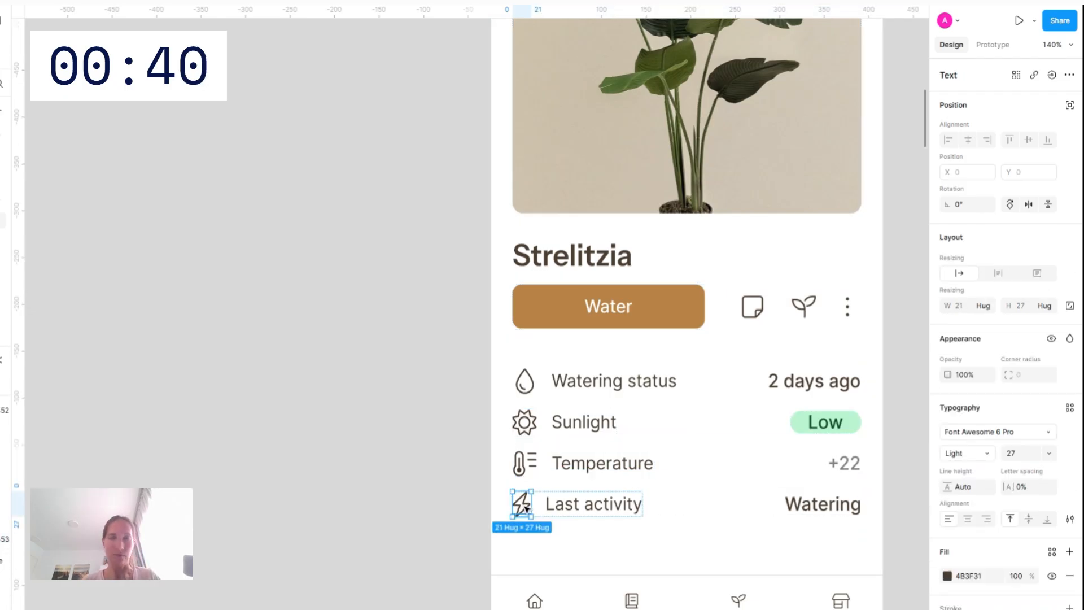
key(shift+Return)
click(972, 307)
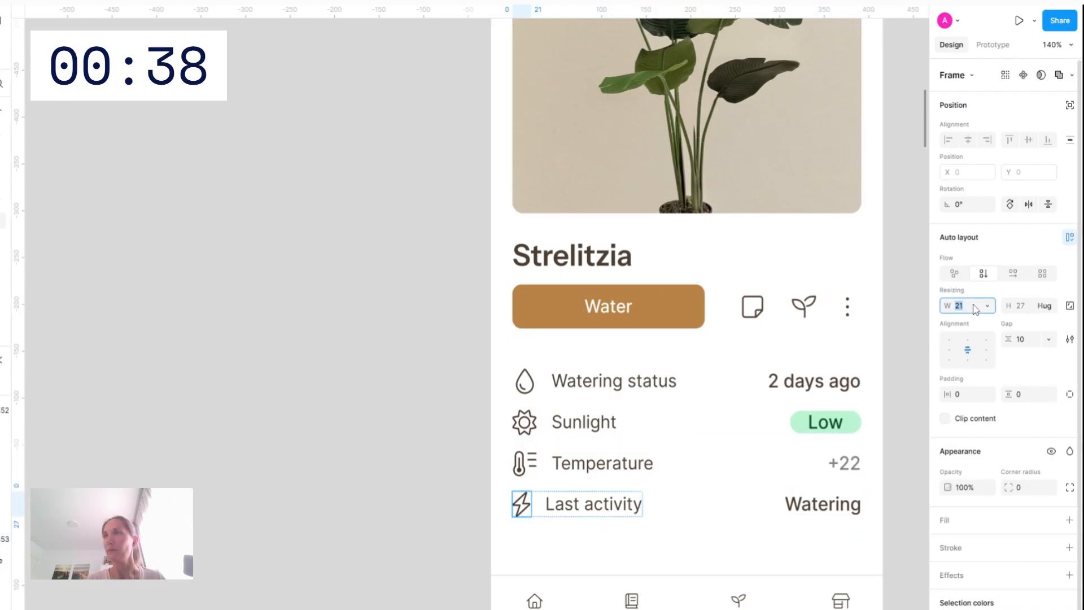
text(28)
key(Return)
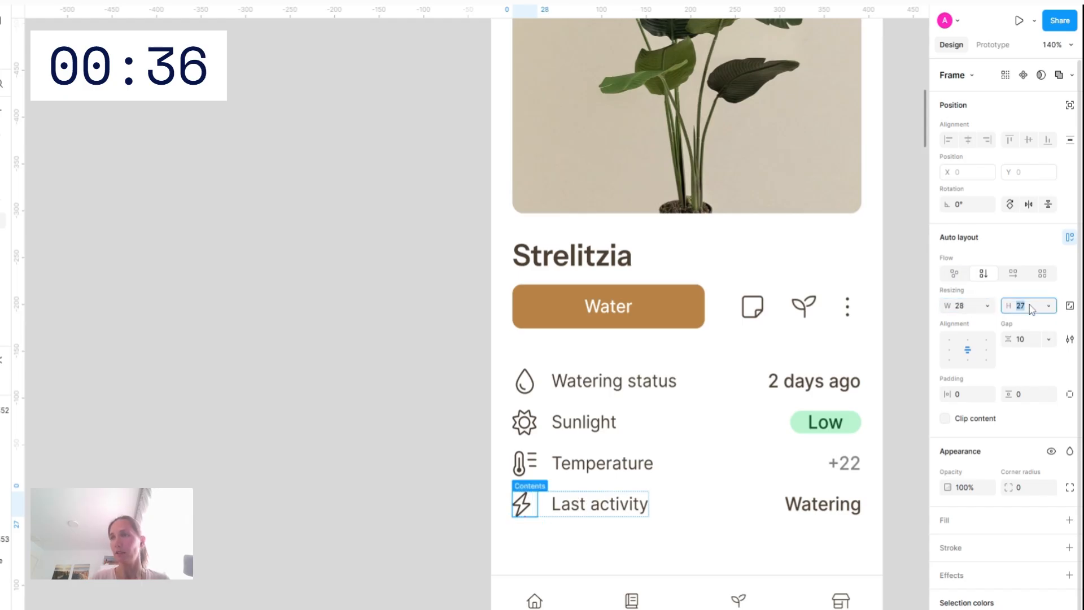
click(1032, 307)
text(28)
key(Return)
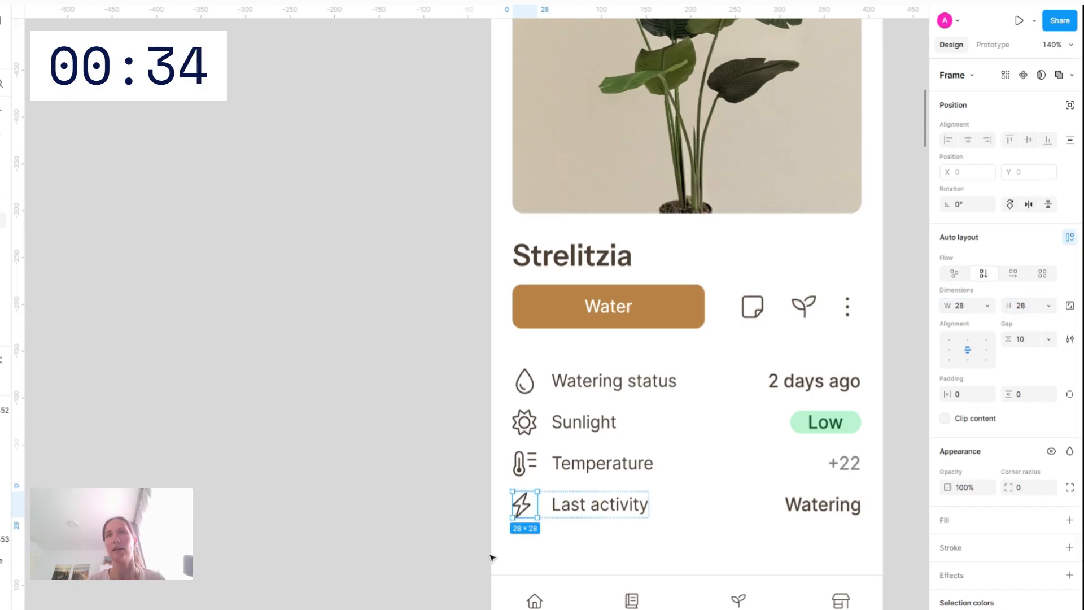
Centre-align the lightning icon's text horizontally within its frame
double_click(524, 513)
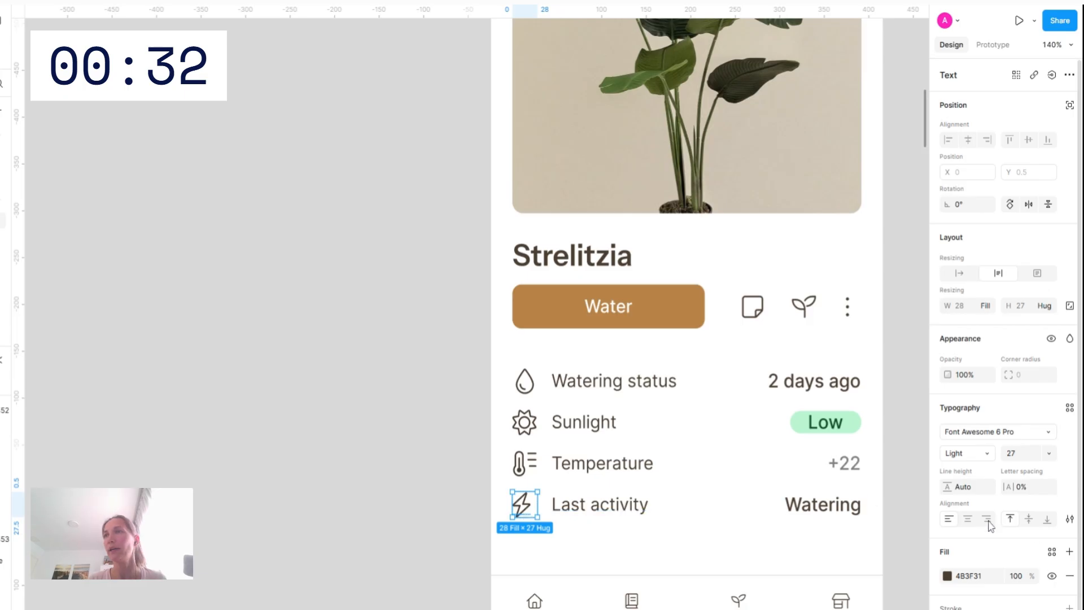
click(967, 519)
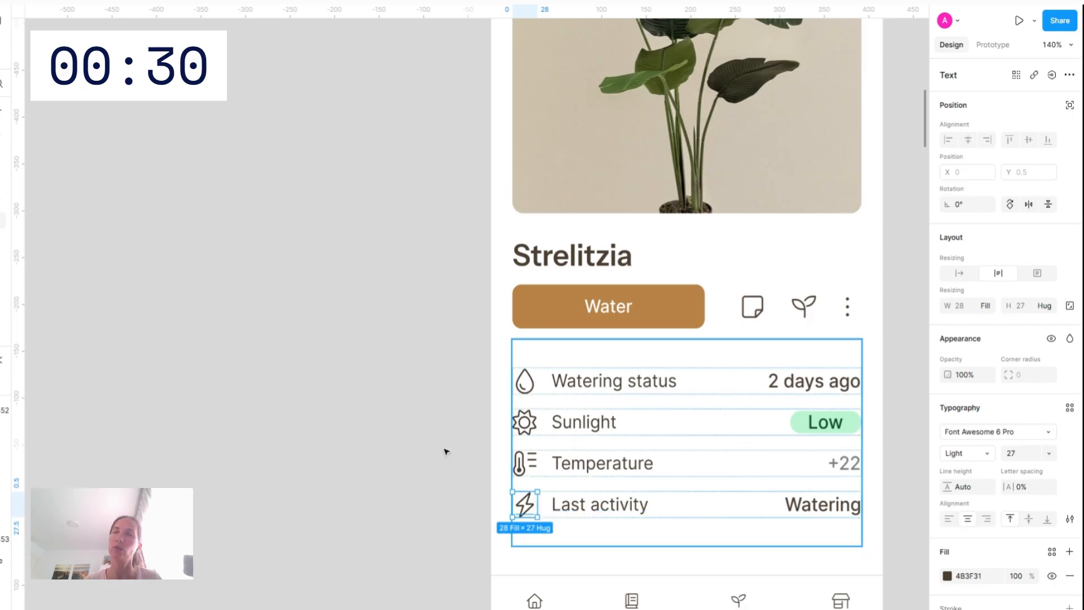
click(407, 474)
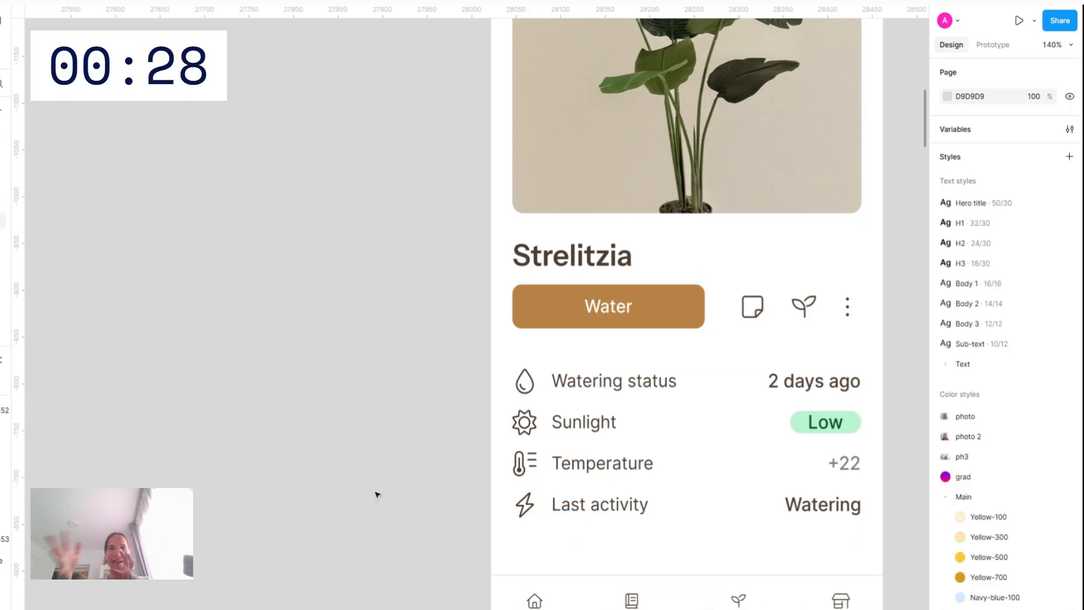
Open the Temperature row's thermometer icon for text editing
click(524, 467)
click(525, 467)
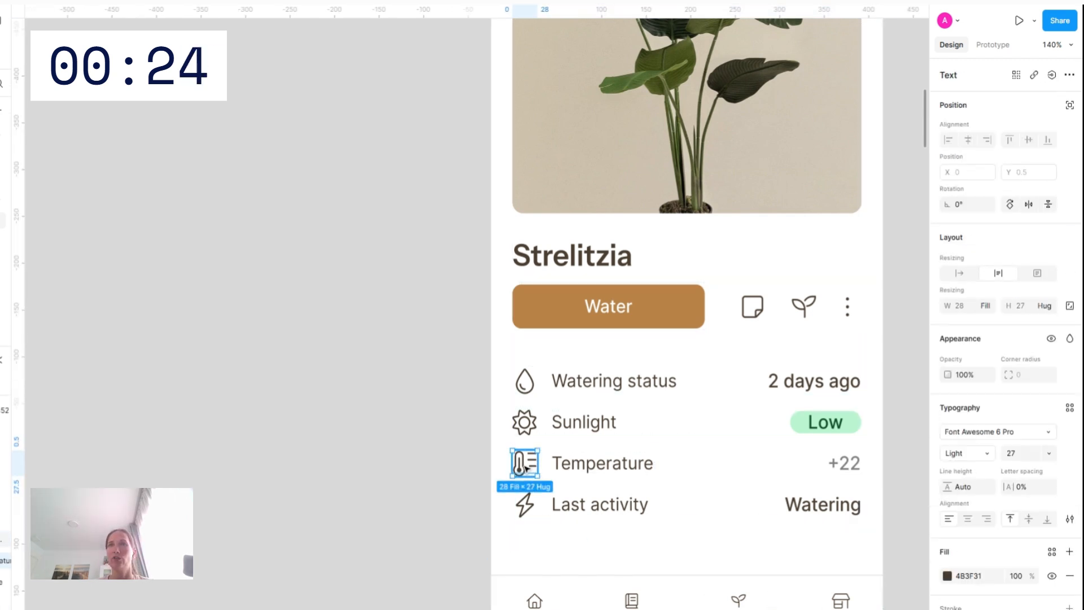
double_click(525, 468)
click(526, 469)
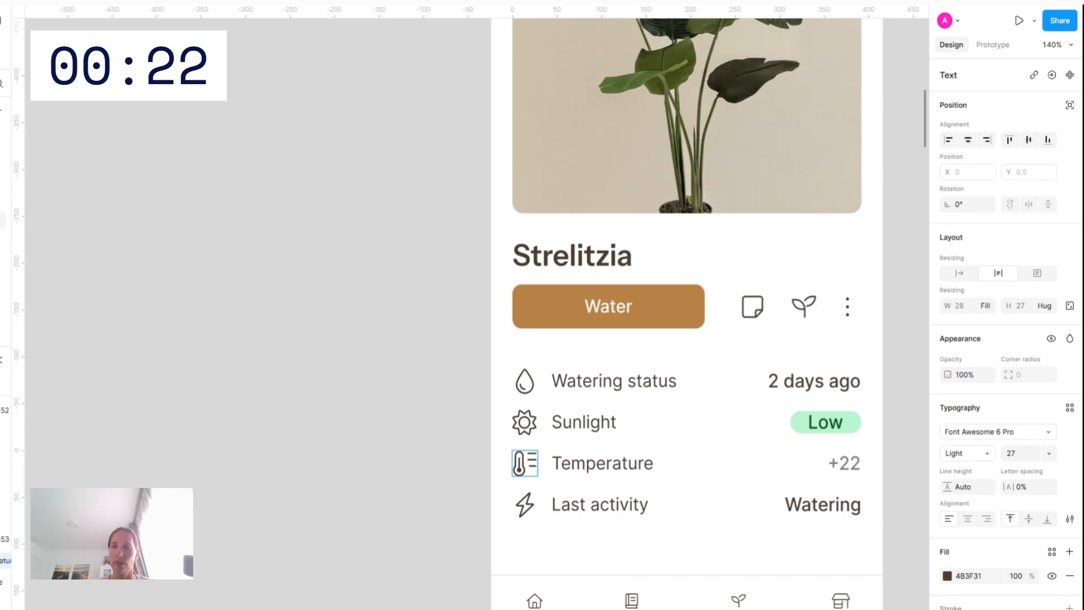
Try to simplify the thermometer icon by removing trailing characters from its glyph name
key(BackSpace)
key(BackSpace)
key(BackSpace)
key(BackSpace)
key(BackSpace)
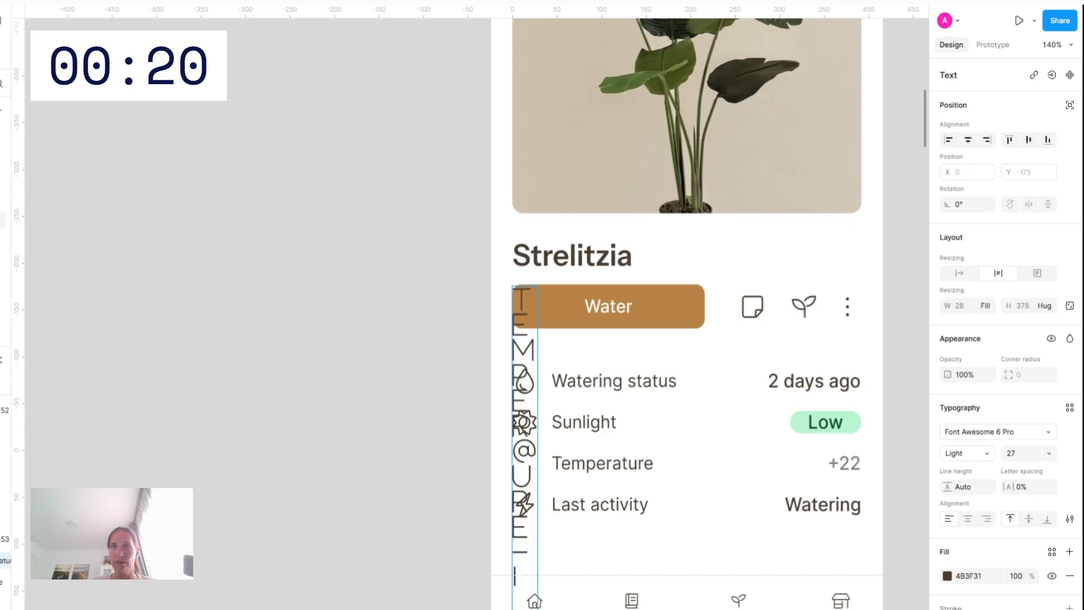
key(BackSpace)
key(BackSpace)
key(BackSpace)
key(BackSpace)
key(BackSpace)
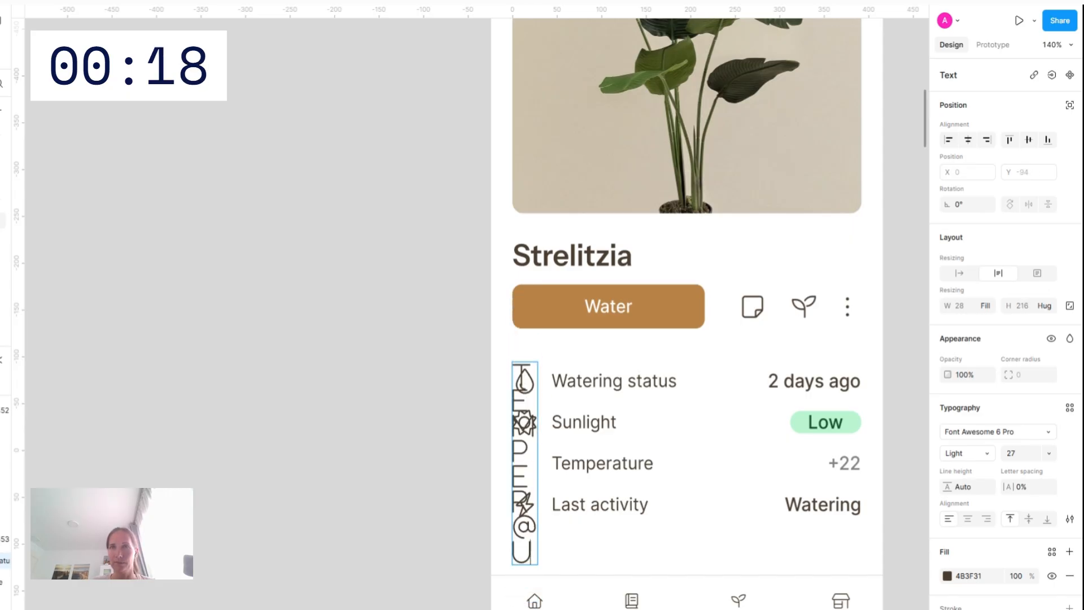
key(BackSpace)
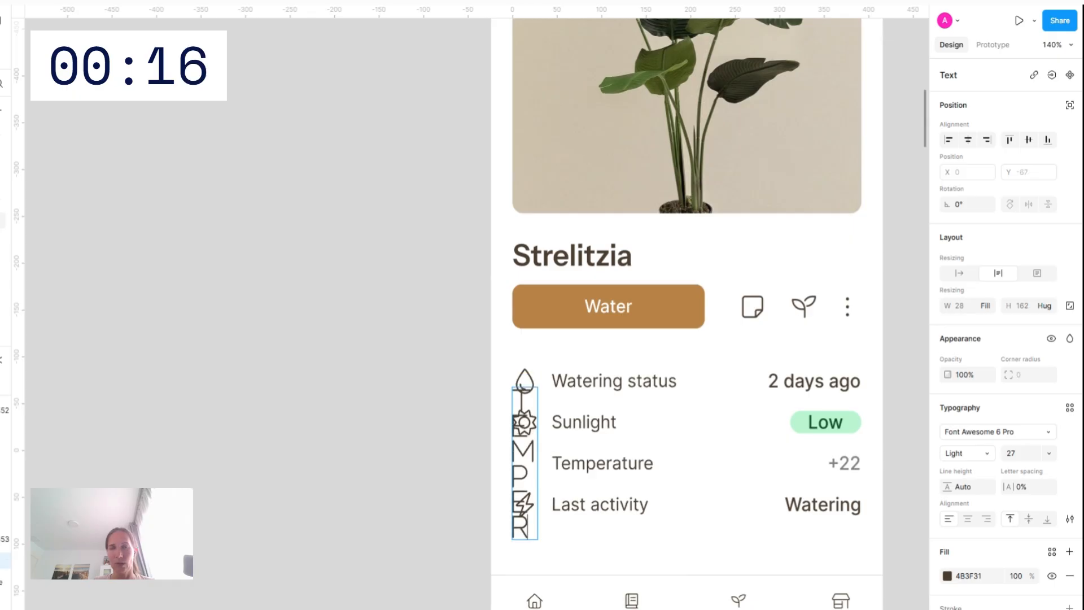
key(ctrl+z)
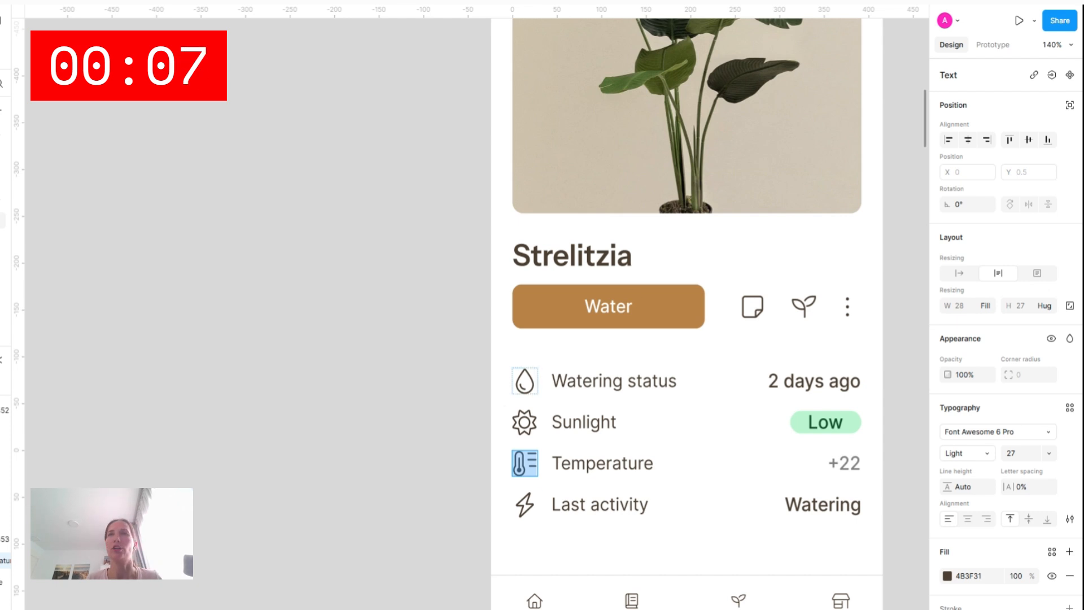
Replace the Temperature row's icon with the plain thermometer glyph and centre-align it horizontally
key(ctrl+v)
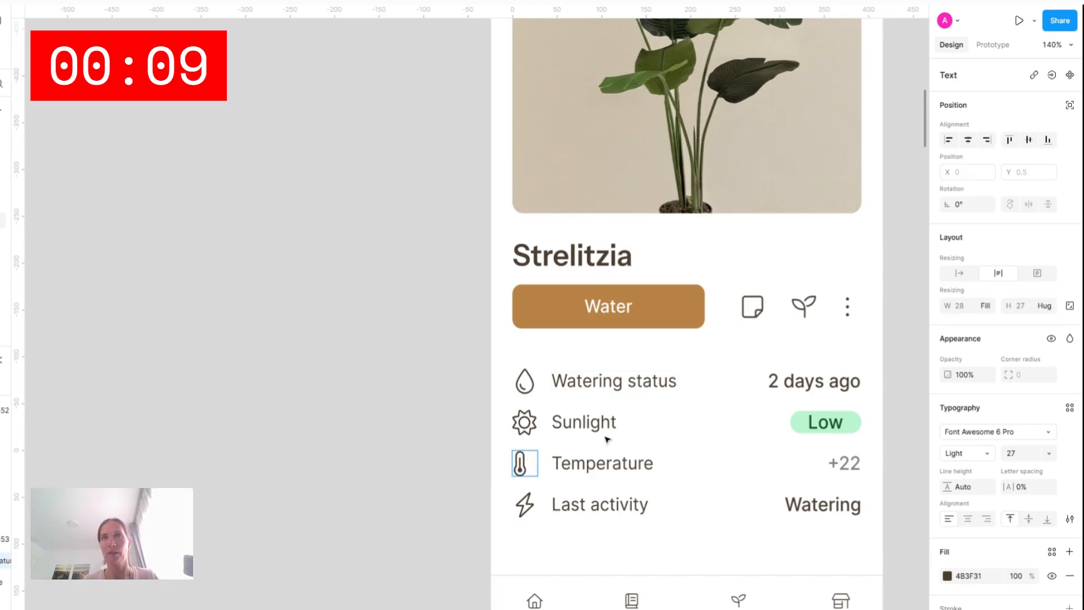
key(ctrl+a)
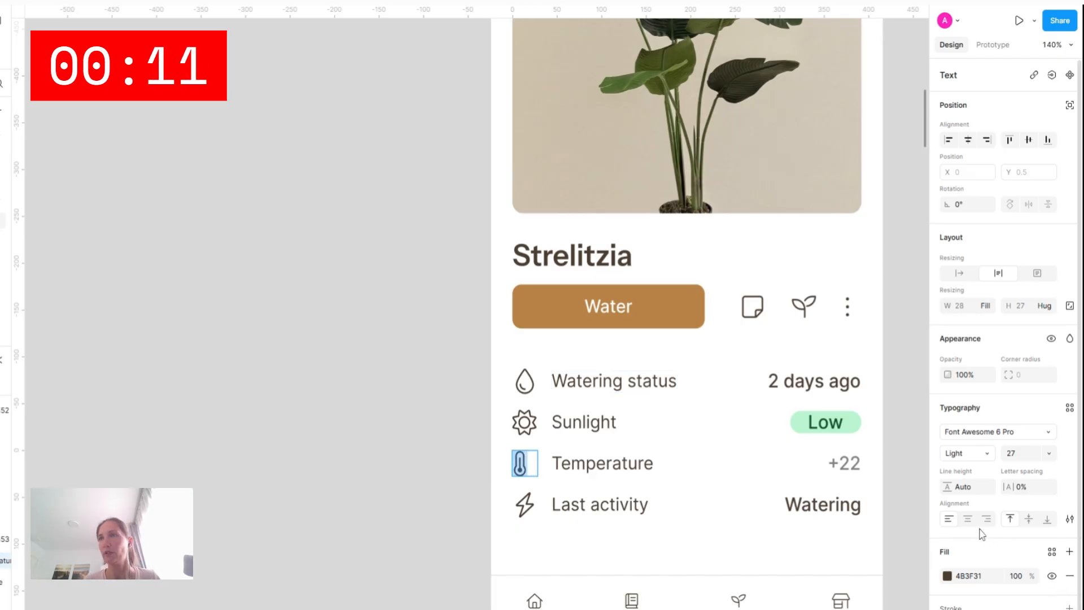
click(376, 444)
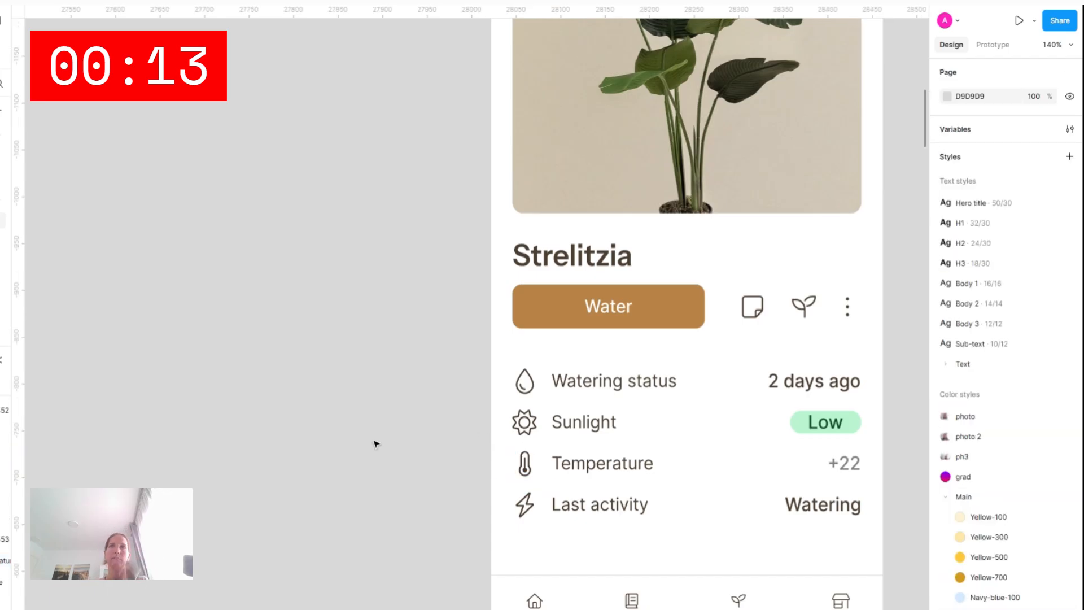
scroll(377, 444, down, 5)
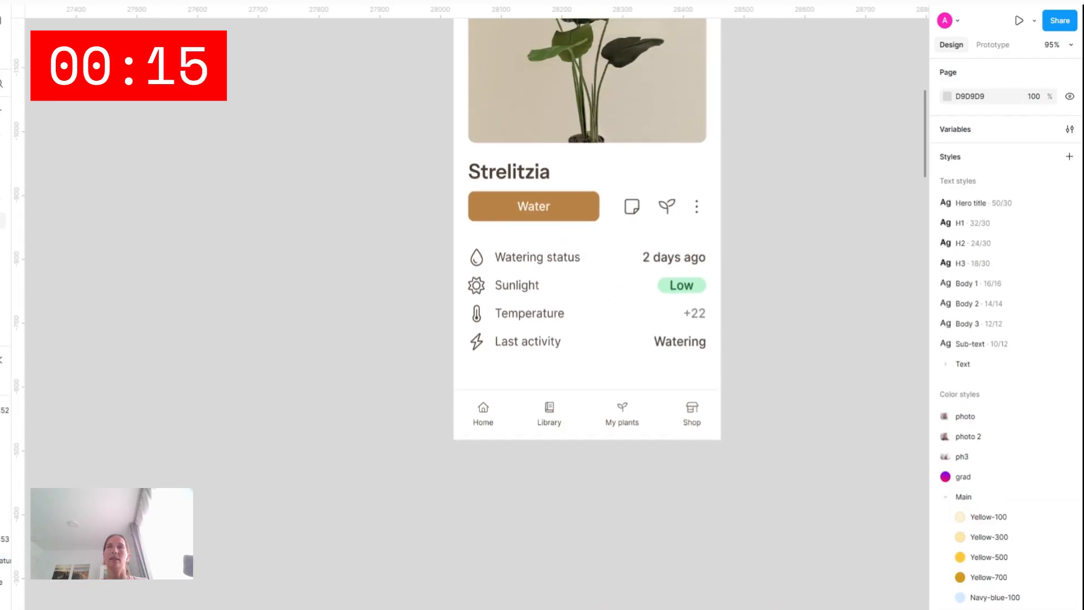
scroll(537, 452, up, 3)
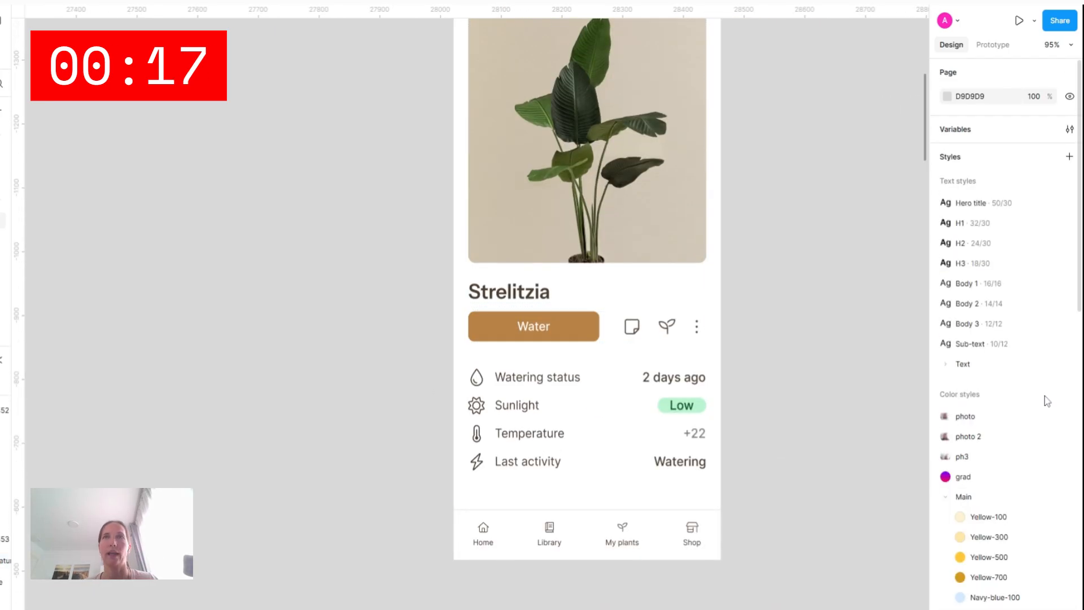
scroll(869, 371, down, 4)
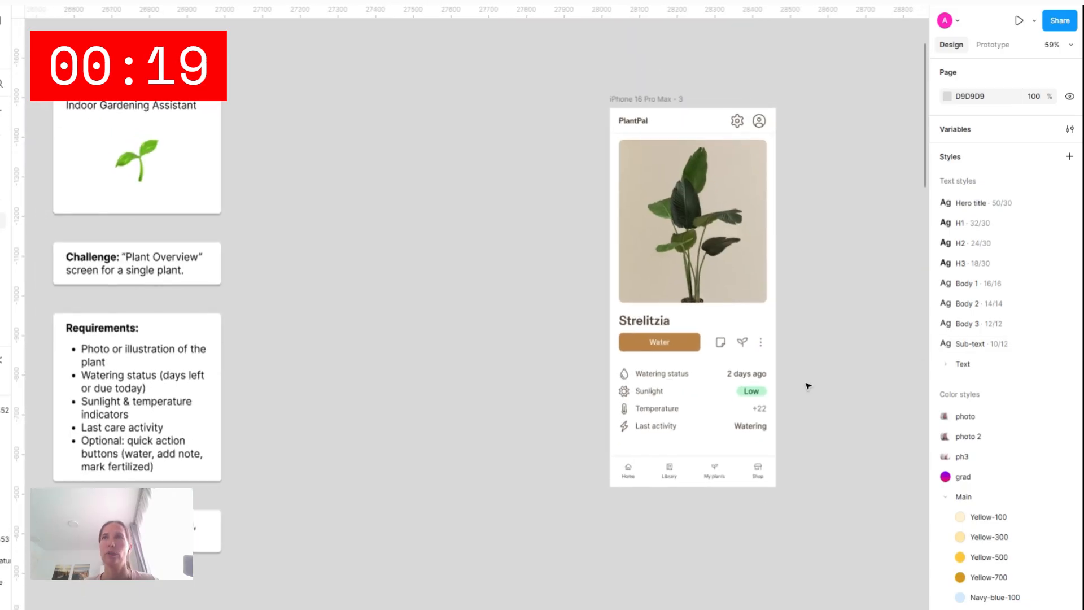